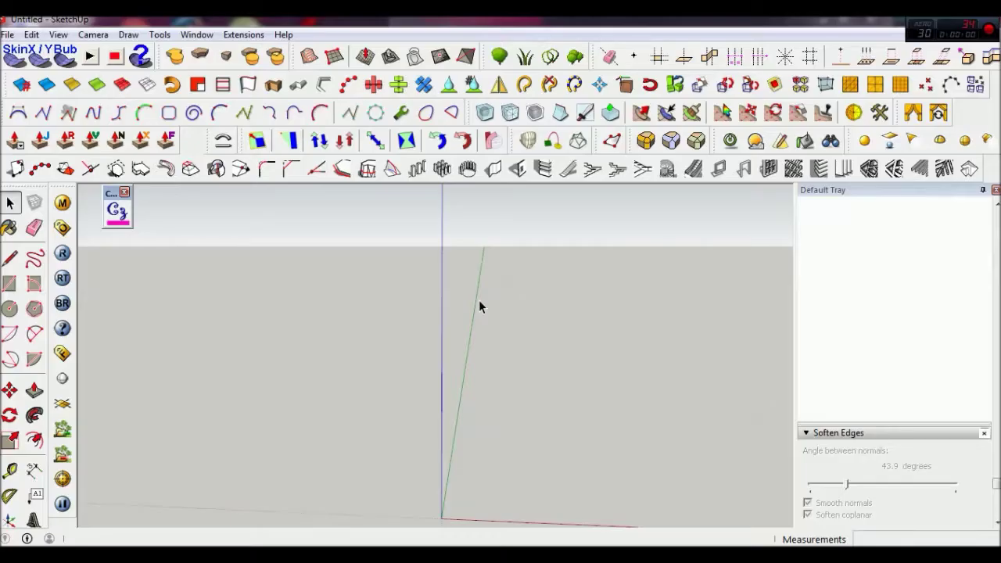
# - Tilt the view of the empty Untitled model and activate the Rectangle tool
pyautogui.moveTo(479, 300)
pyautogui.mouseDown(button='middle')
pyautogui.moveTo(454, 347)
pyautogui.moveTo(454, 297)
pyautogui.moveTo(440, 326)
pyautogui.moveTo(449, 336)
pyautogui.mouseUp(button='middle')
pyautogui.press('r')
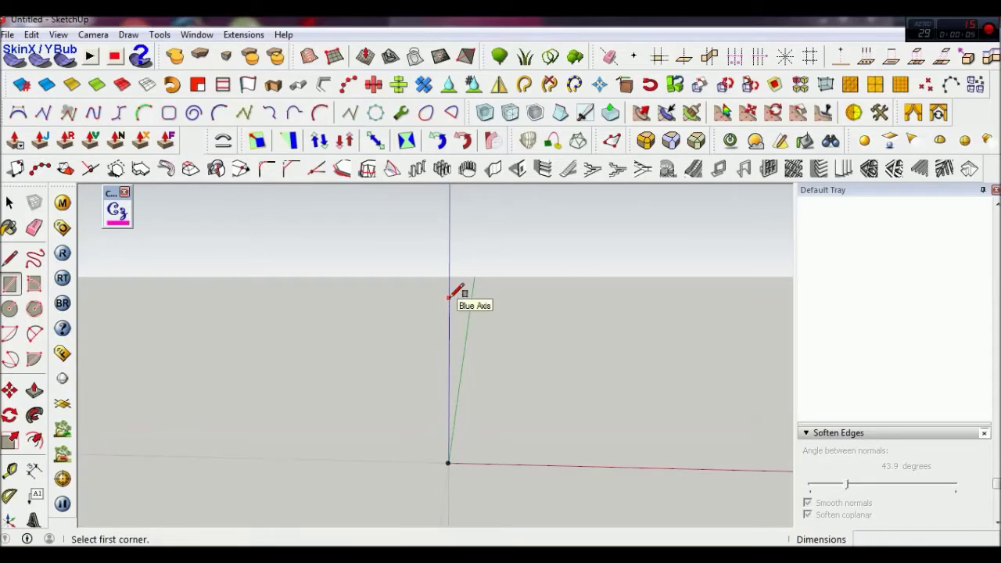
# - Draw an upright rectangle starting from the origin on the red axis
pyautogui.click(449, 298)
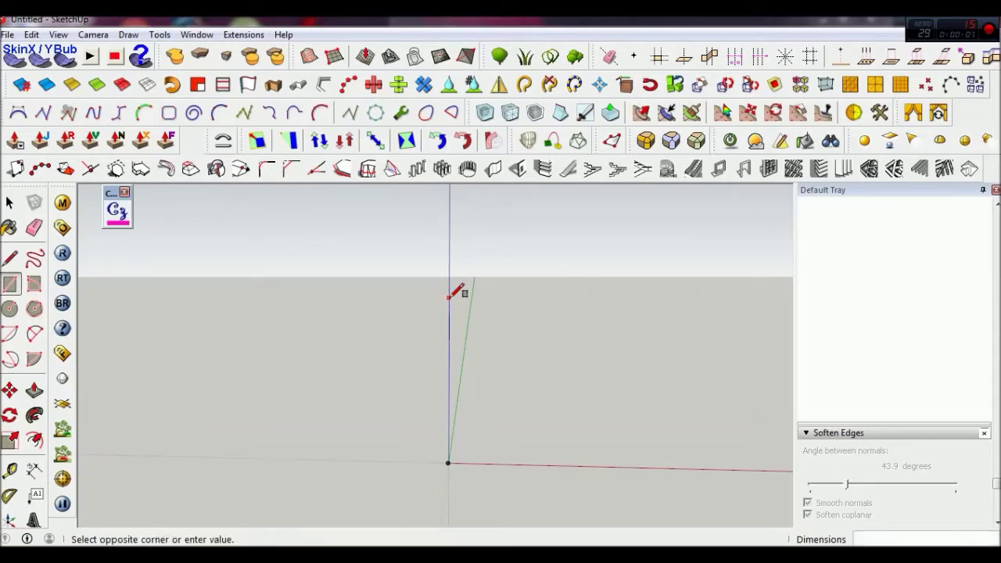
pyautogui.press('Escape')
pyautogui.click(448, 463)
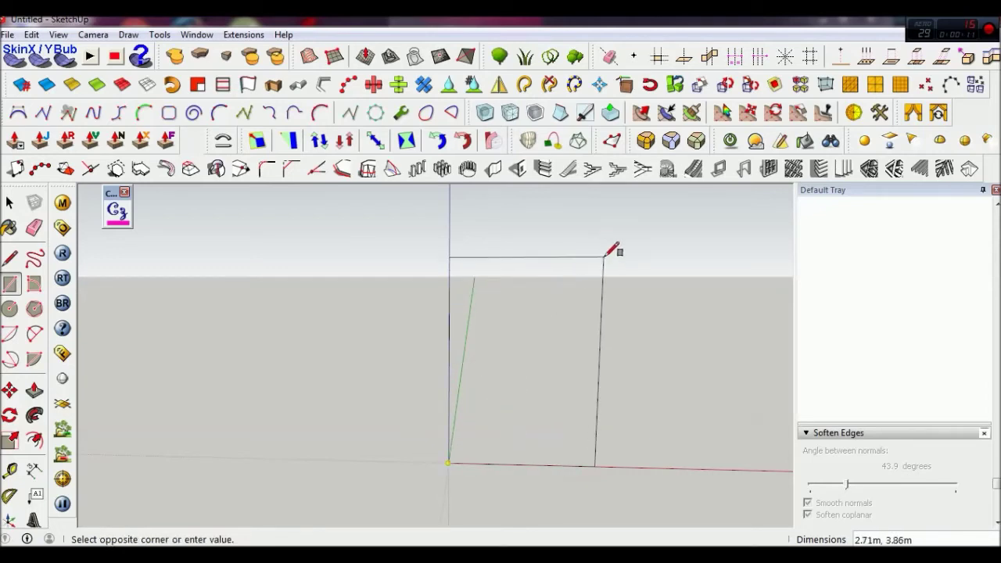
pyautogui.click(602, 259)
pyautogui.press('space')
pyautogui.moveTo(543, 357)
pyautogui.mouseDown(button='middle')
pyautogui.moveTo(534, 317)
pyautogui.moveTo(542, 346)
pyautogui.mouseUp(button='middle')
# - Draw a 2.8 m vertical line from the bottom edge and a cross line to the left edge
pyautogui.press('l')
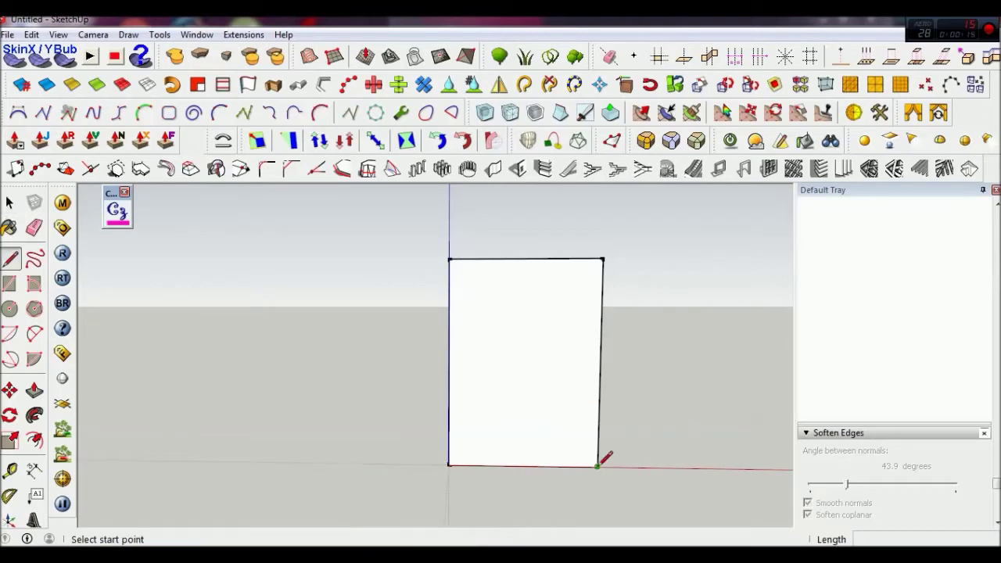
pyautogui.click(560, 465)
pyautogui.write('2.8')
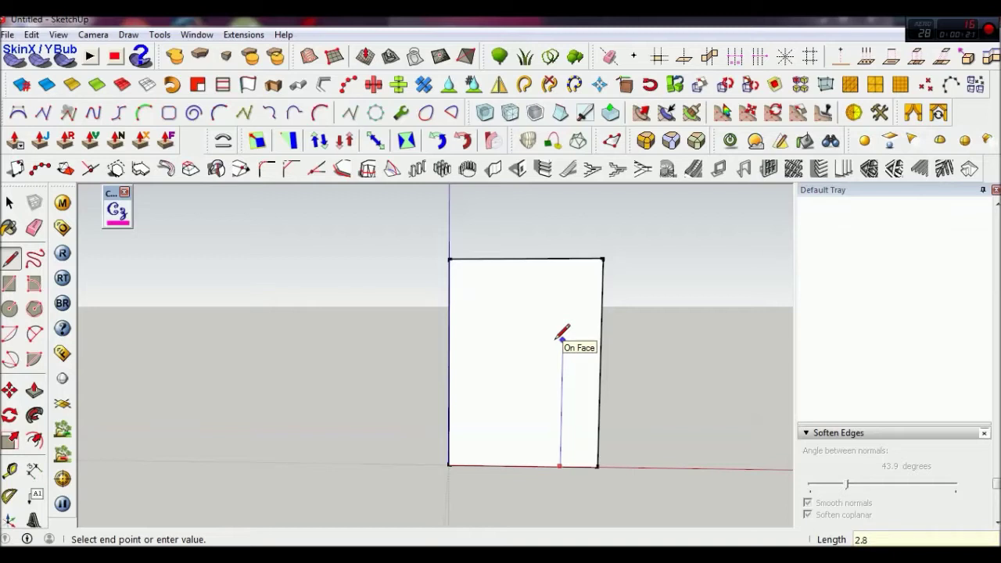
pyautogui.press('Return')
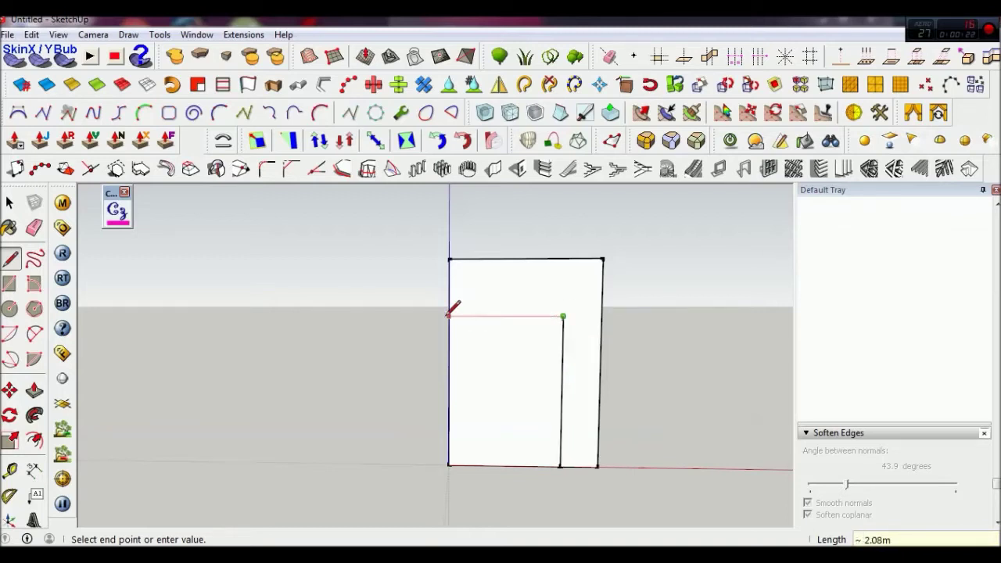
pyautogui.click(449, 316)
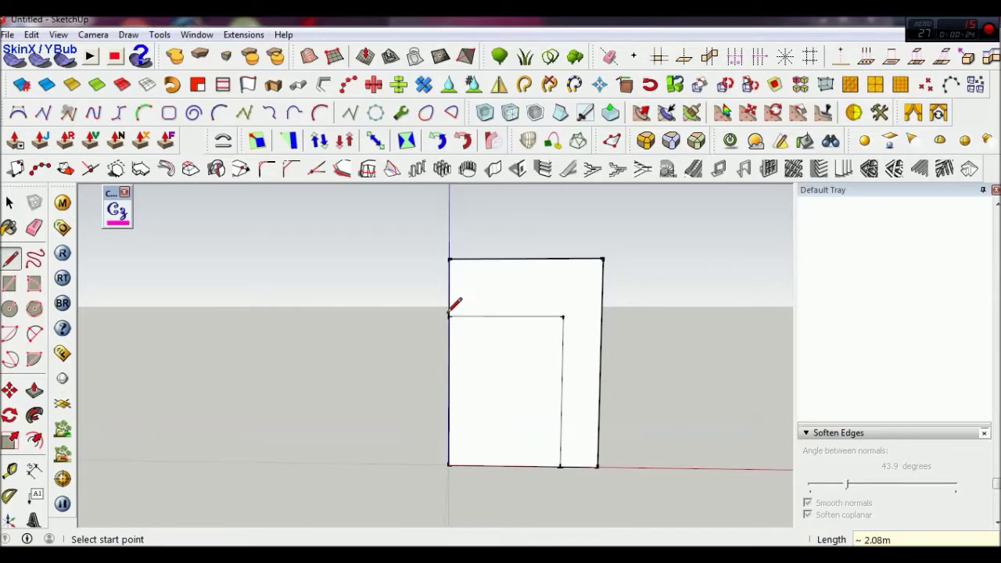
# - Erase the outer top and right edges, leaving a 2.8 m tall face
pyautogui.press('e')
pyautogui.moveTo(458, 261)
pyautogui.mouseDown()
pyautogui.moveTo(599, 320)
pyautogui.moveTo(589, 481)
pyautogui.mouseUp()
pyautogui.press('space')
pyautogui.scroll(2, 507, 397)
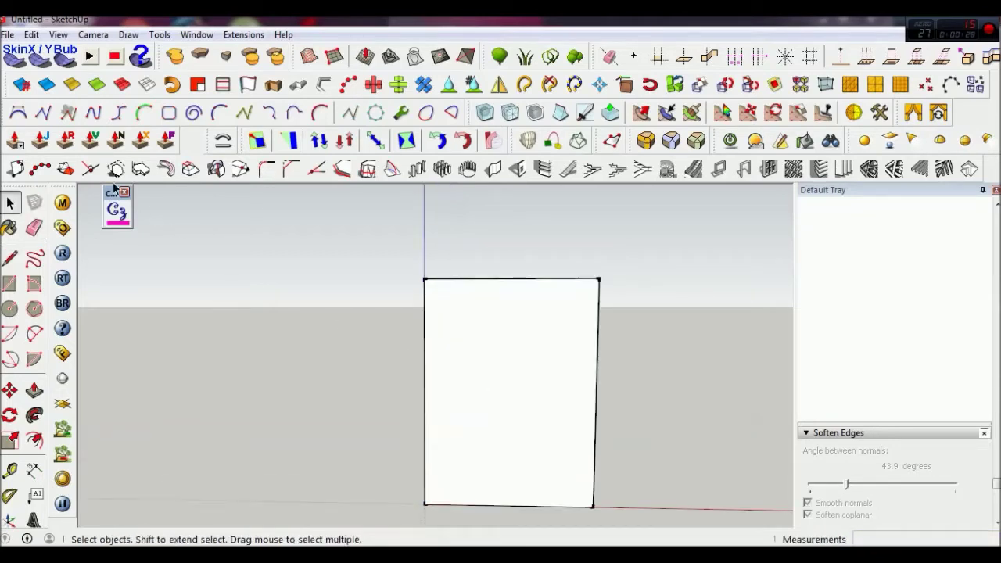
# - Draw a Bezier S-curve from the top edge's midpoint to the bottom edge using two control points
pyautogui.click(18, 112)
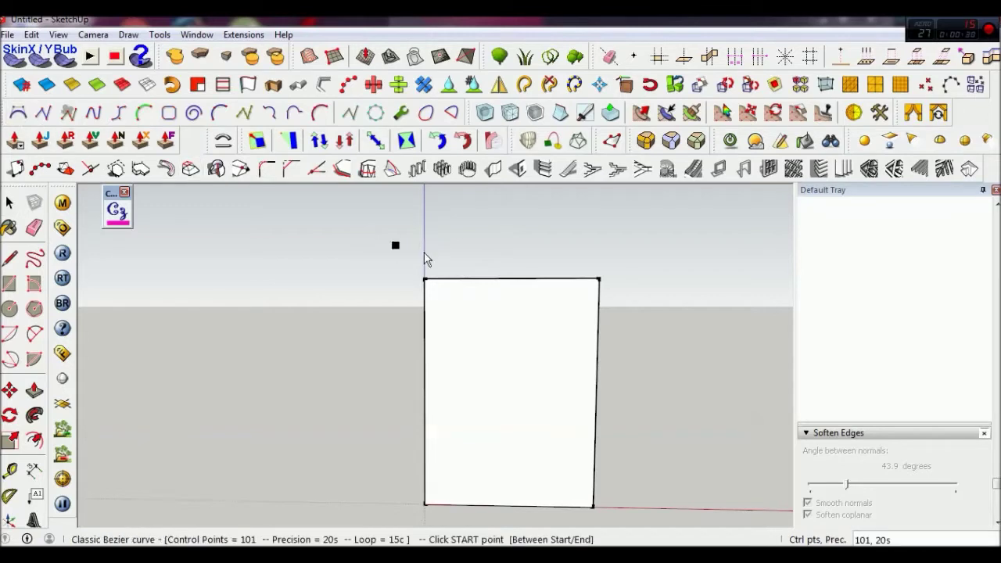
pyautogui.click(509, 280)
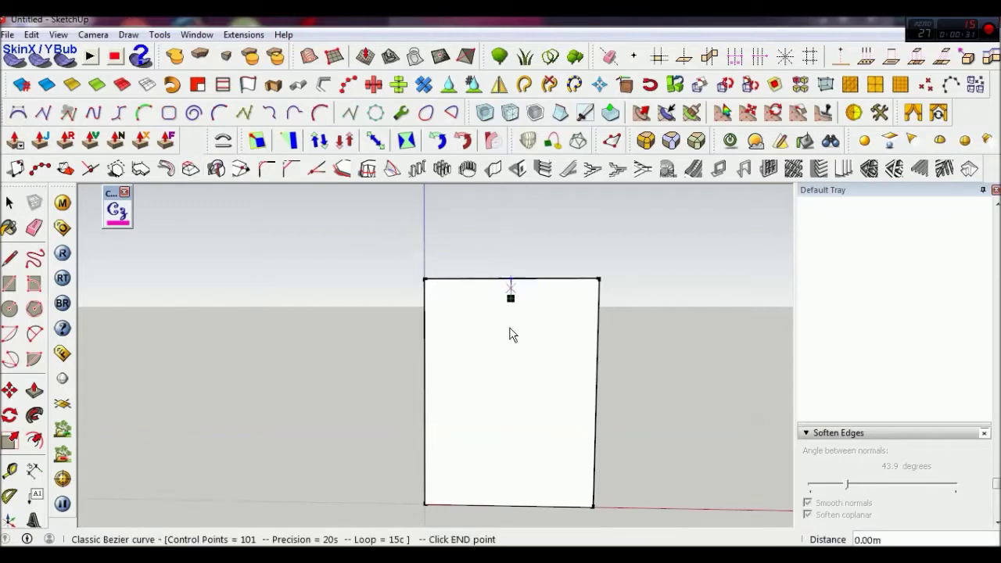
pyautogui.click(507, 505)
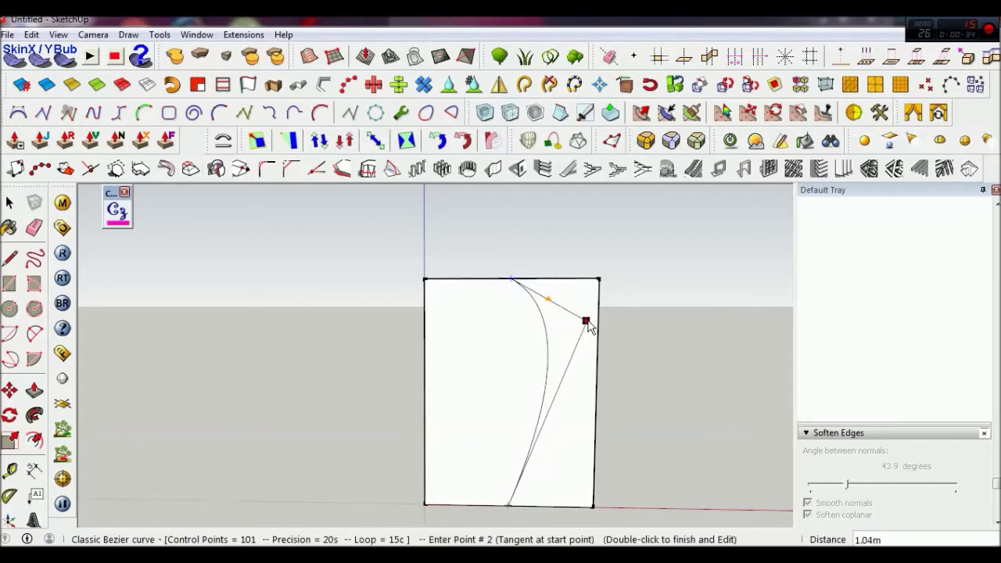
pyautogui.click(583, 322)
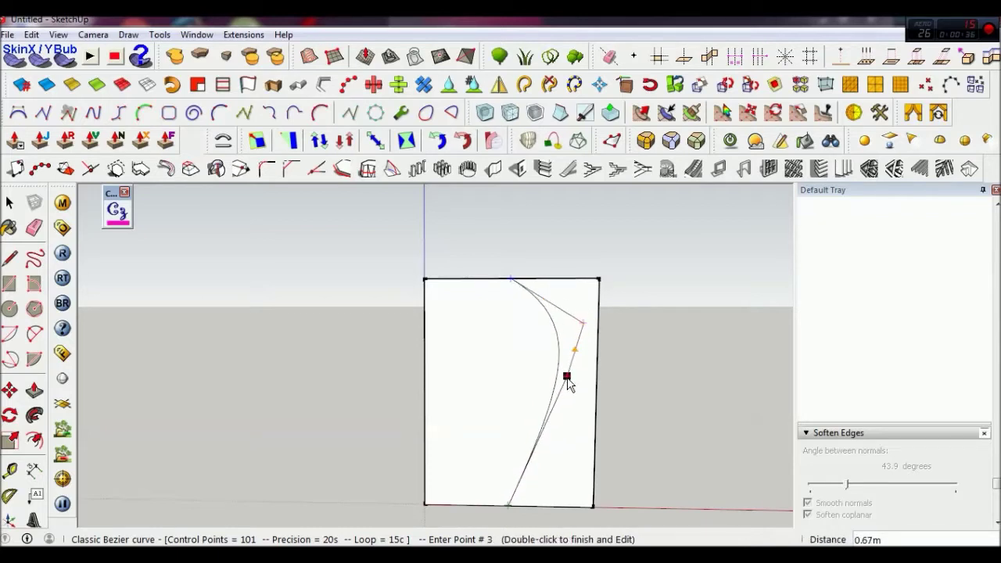
pyautogui.click(552, 381)
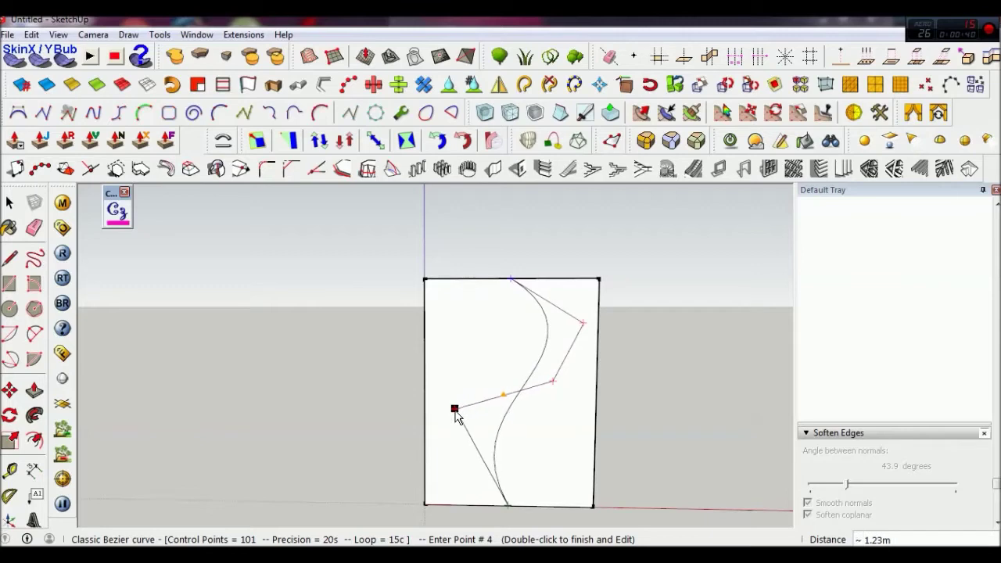
pyautogui.rightClick(456, 414)
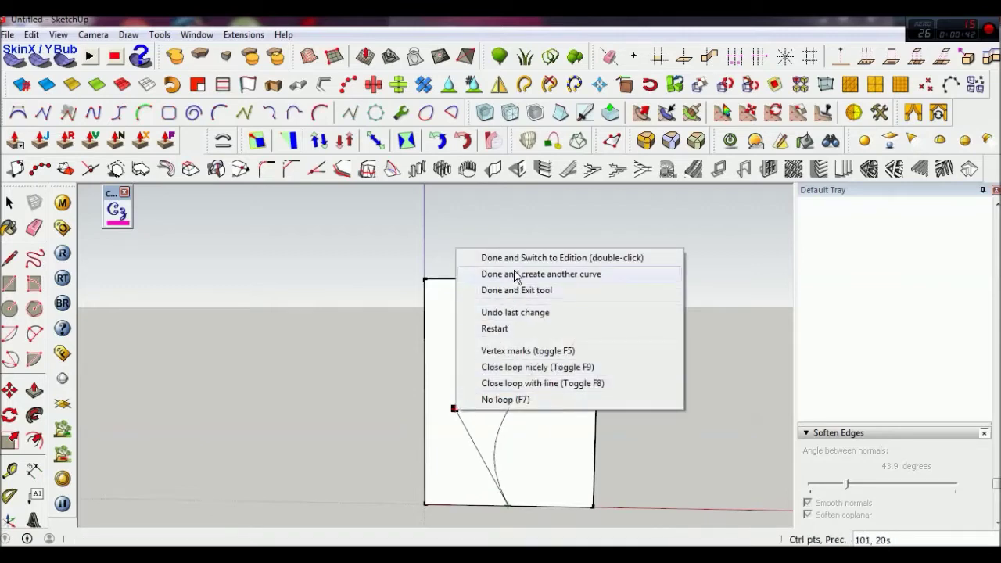
pyautogui.click(514, 274)
pyautogui.moveTo(513, 363); pyautogui.dragTo(451, 357, button='middle')
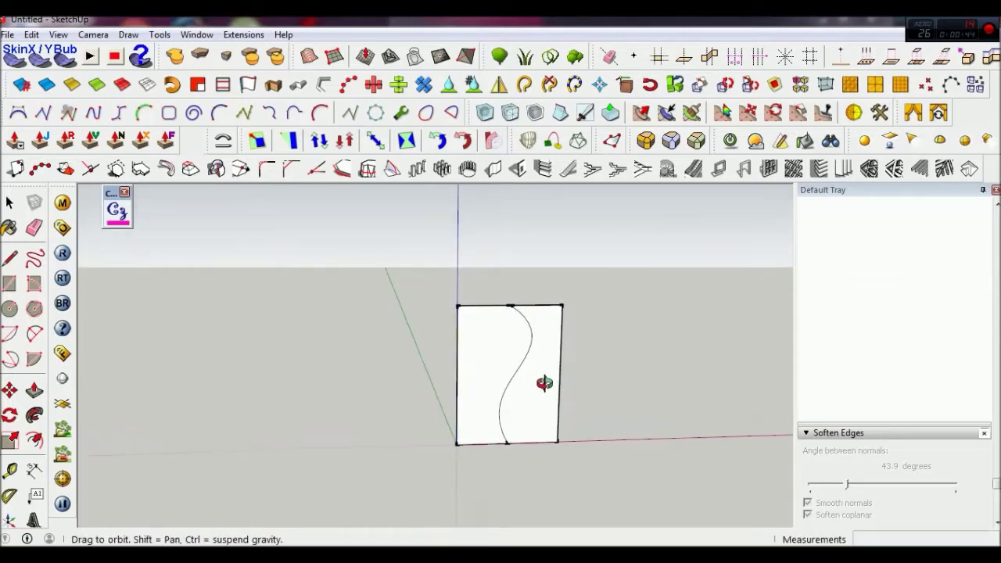
# - In Front view, erase the rectangle's edges and face on both sides of the S-curve
pyautogui.press('F2')
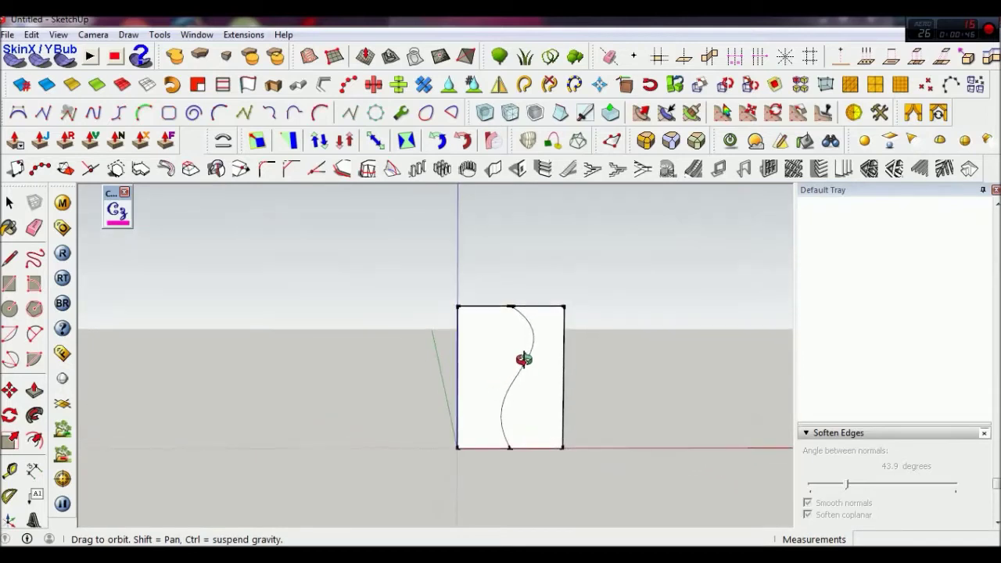
pyautogui.scroll(2, 523, 347)
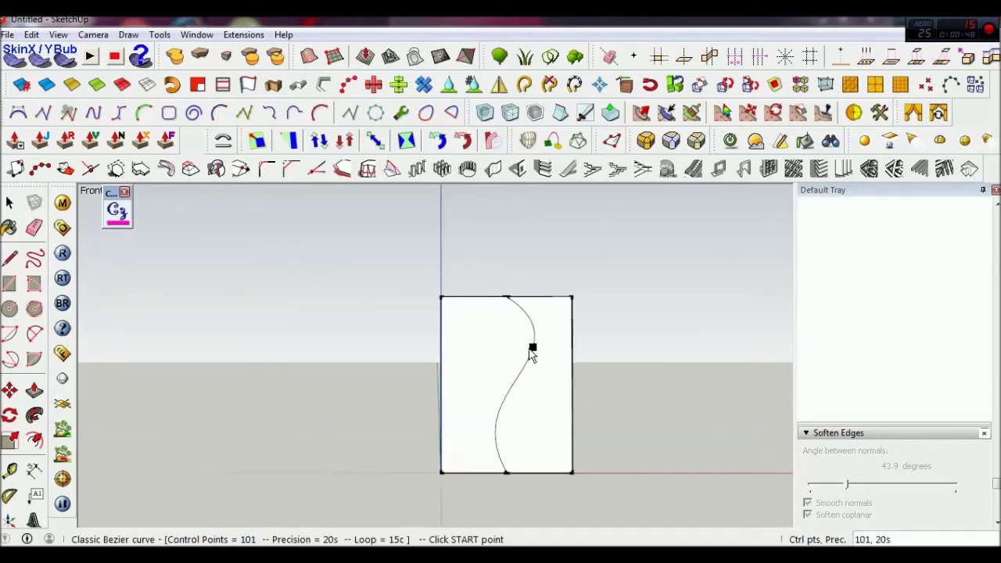
pyautogui.scroll(1, 532, 351)
pyautogui.press('e')
pyautogui.scroll(-1, 568, 280)
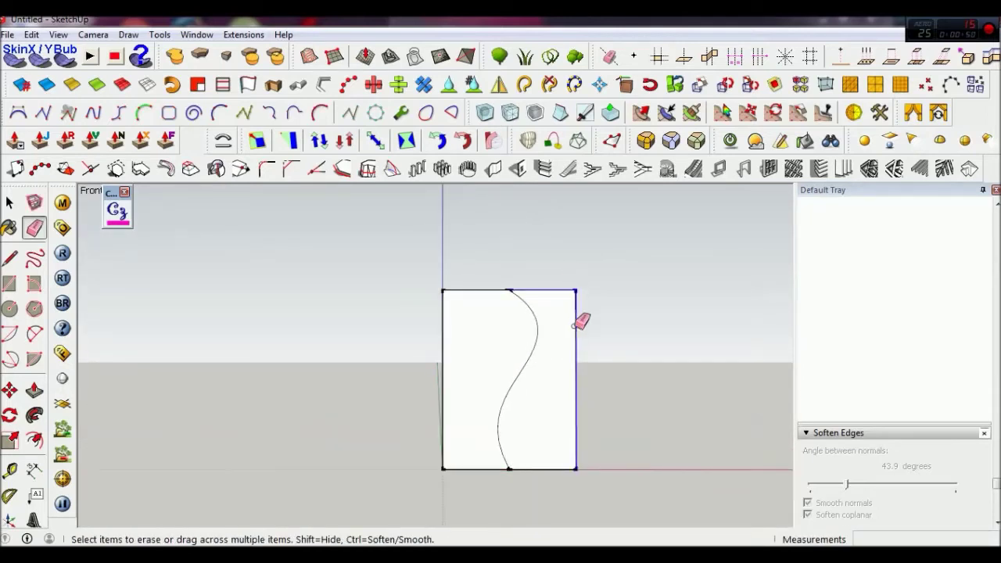
pyautogui.moveTo(576, 470); pyautogui.dragTo(491, 490)
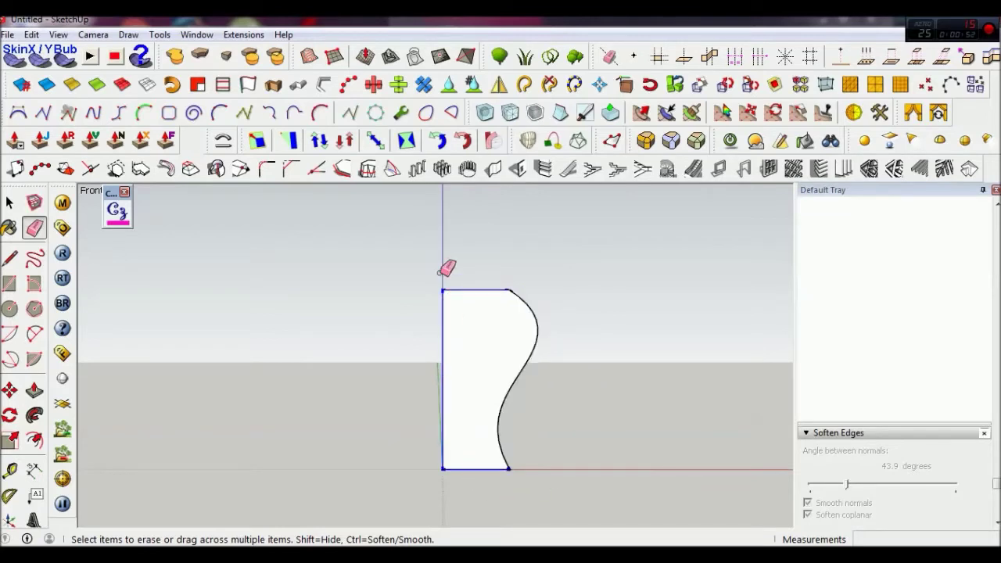
pyautogui.moveTo(441, 272); pyautogui.dragTo(521, 302)
pyautogui.press('space')
pyautogui.rightClick(530, 311)
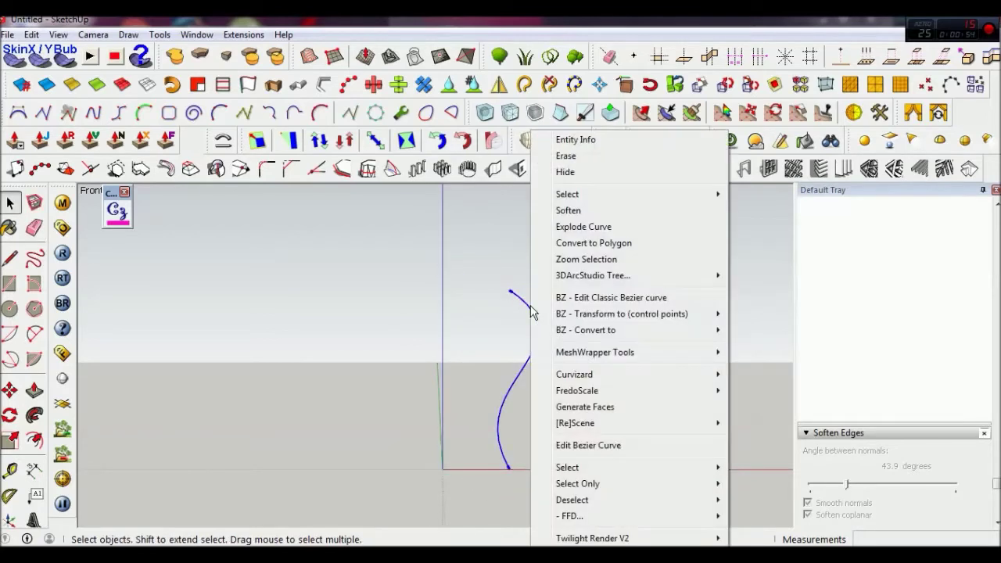
# - Convert the S-curve with BZ Polyline Segmentor into a 10-segment polyline
pyautogui.moveTo(586, 331)
pyautogui.click(774, 492)
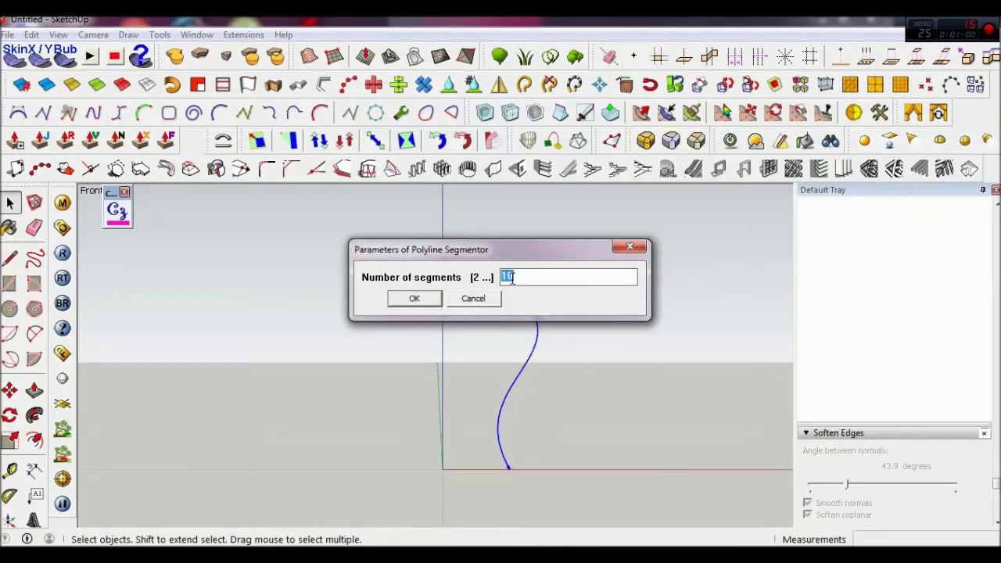
pyautogui.click(412, 299)
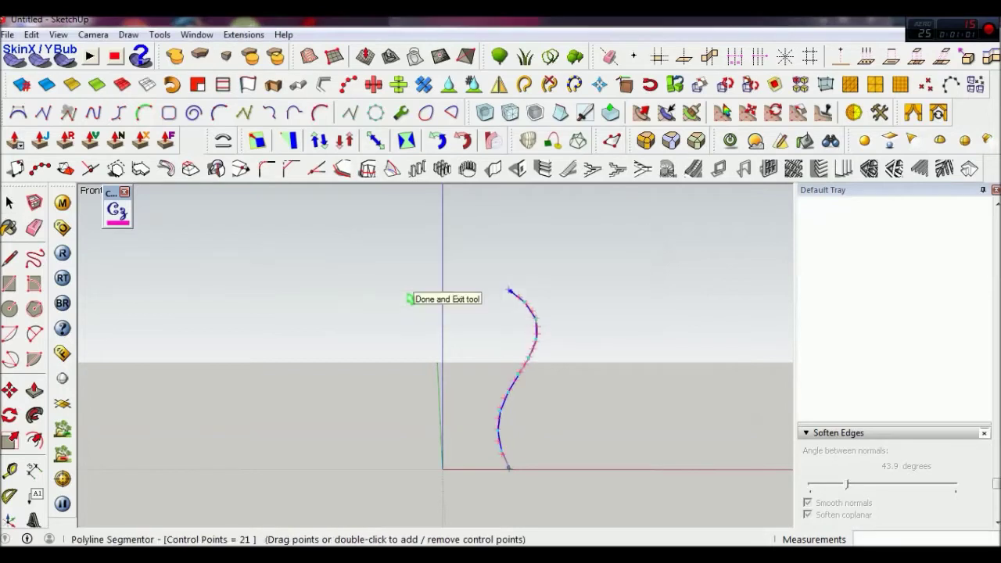
pyautogui.click(570, 400)
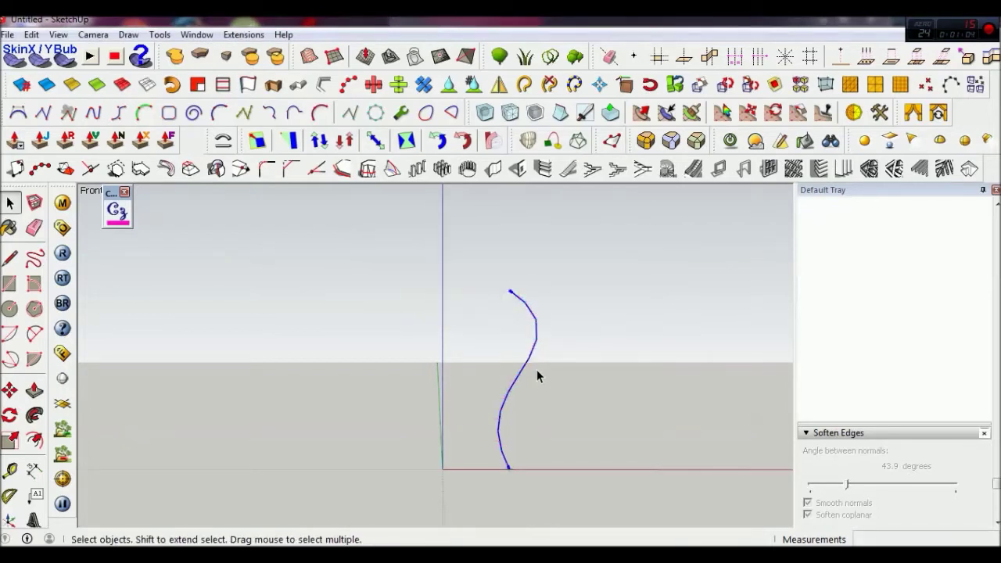
# - Copy the segmented S-curve 3.2 m along the green axis
pyautogui.moveTo(535, 342); pyautogui.dragTo(387, 406, button='middle')
pyautogui.press('m')
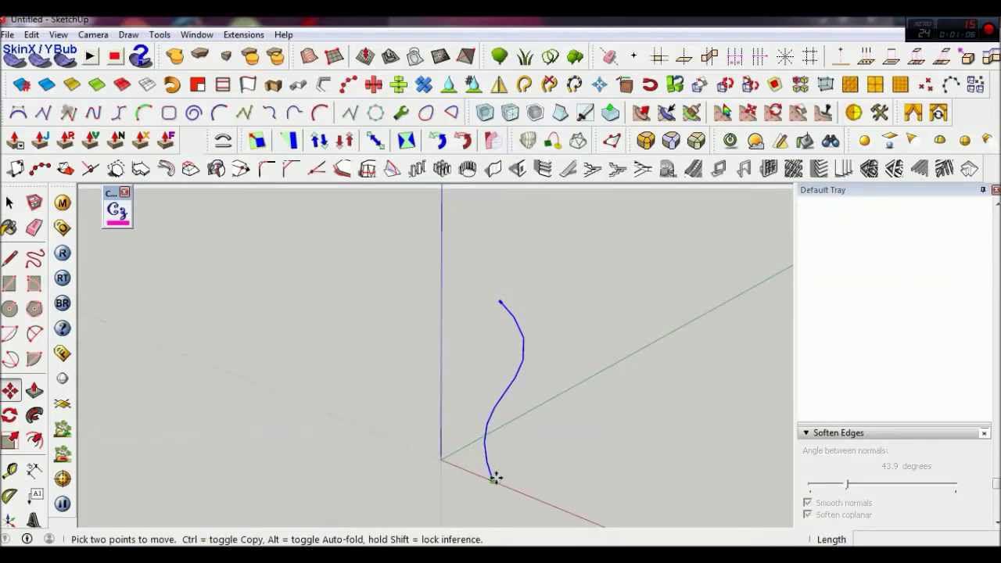
pyautogui.press('ctrl')
pyautogui.click(491, 479)
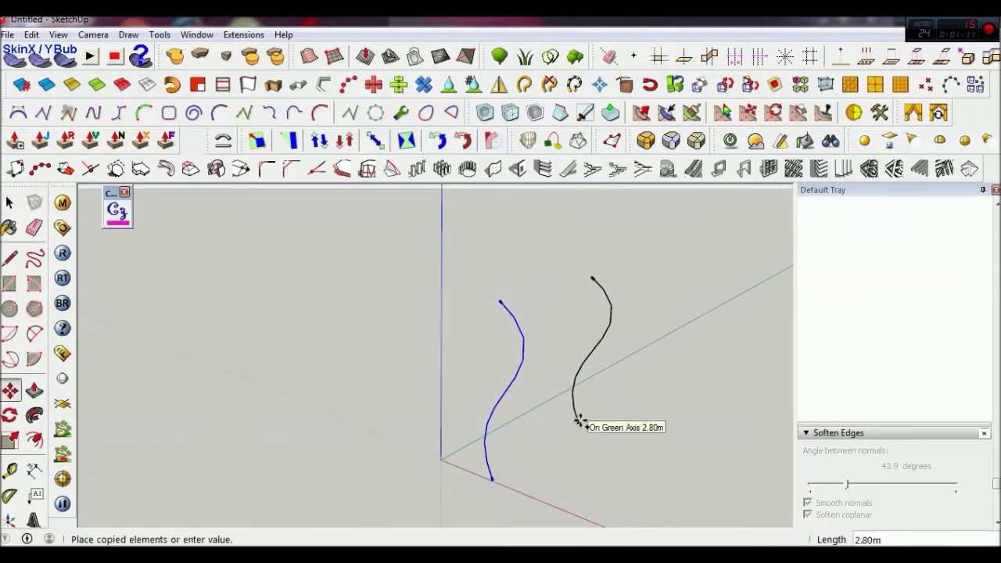
pyautogui.click(580, 421)
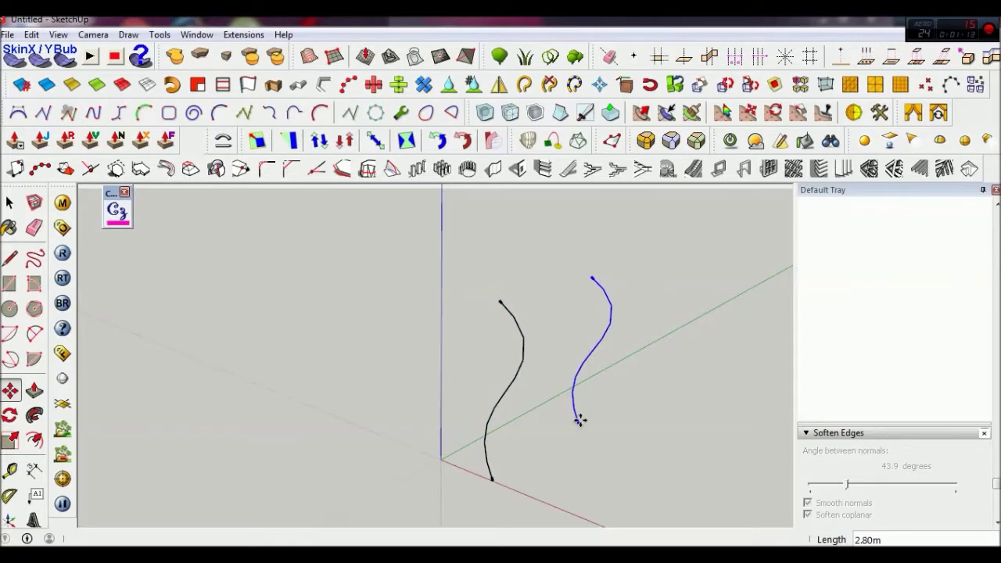
pyautogui.write('3.2')
pyautogui.press('Return')
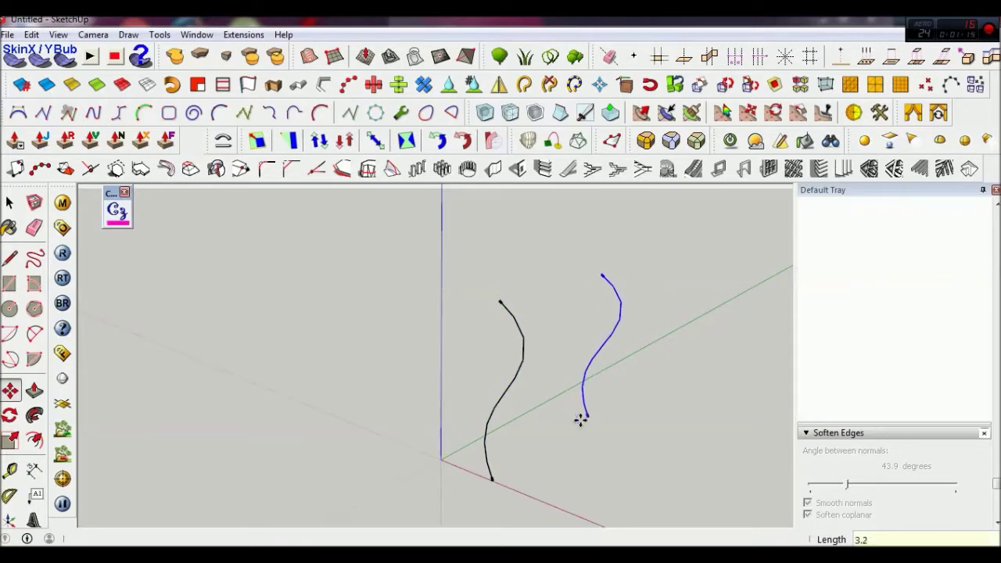
pyautogui.press('space')
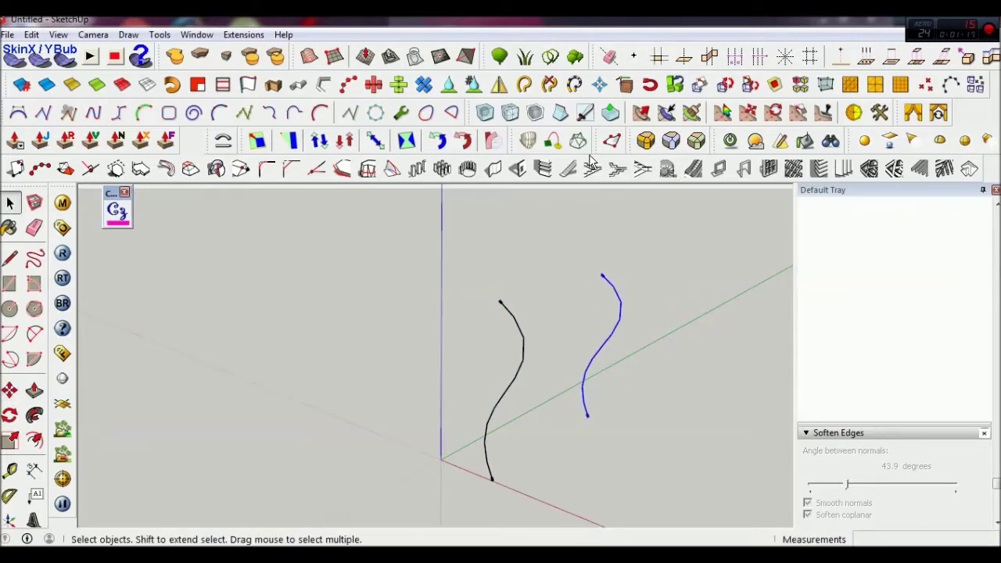
# - Loft a Curviloft spline surface between the two curves at 10 sequences and confirm it
pyautogui.click(530, 141)
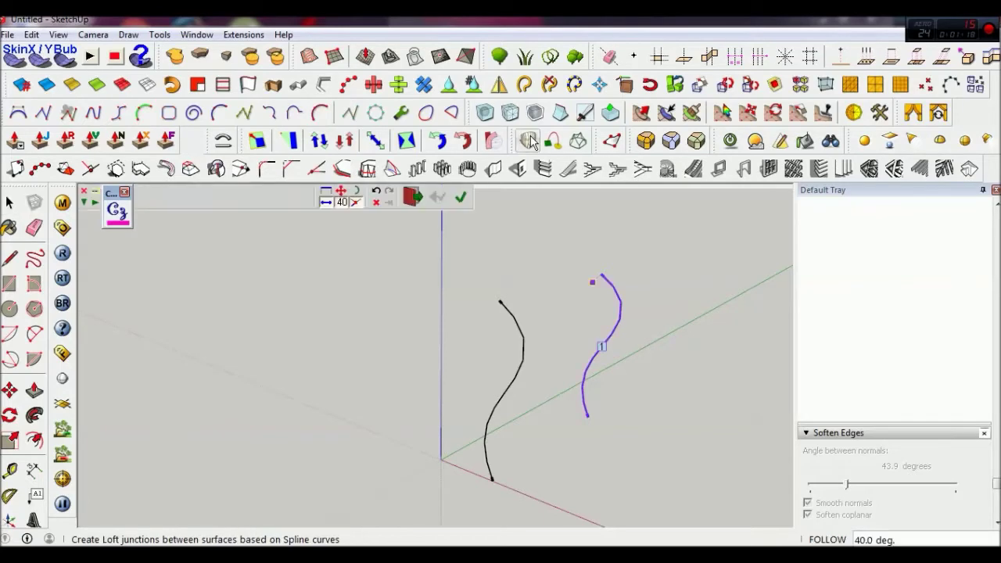
pyautogui.click(524, 351)
pyautogui.click(524, 351)
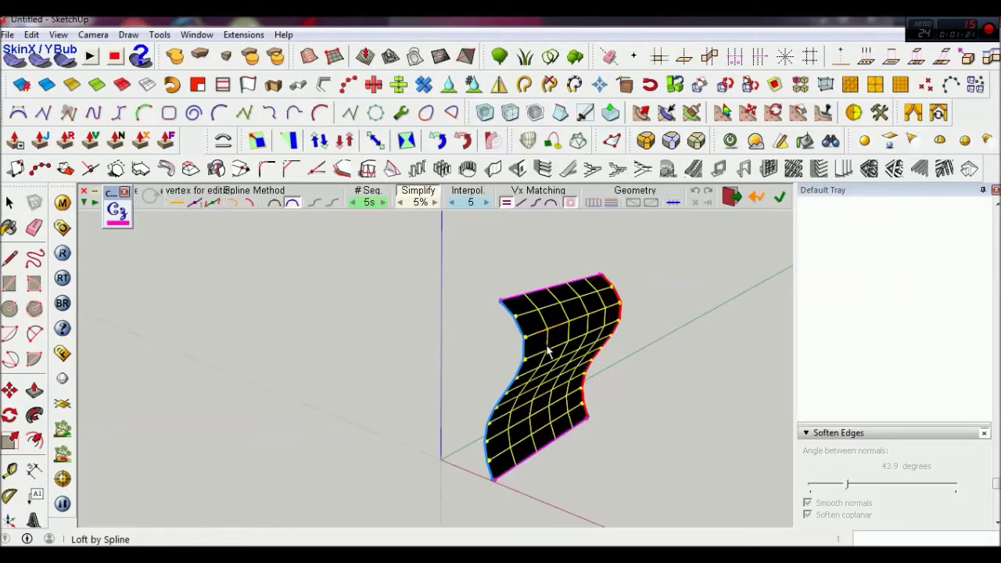
pyautogui.moveTo(545, 351); pyautogui.dragTo(476, 376, button='middle')
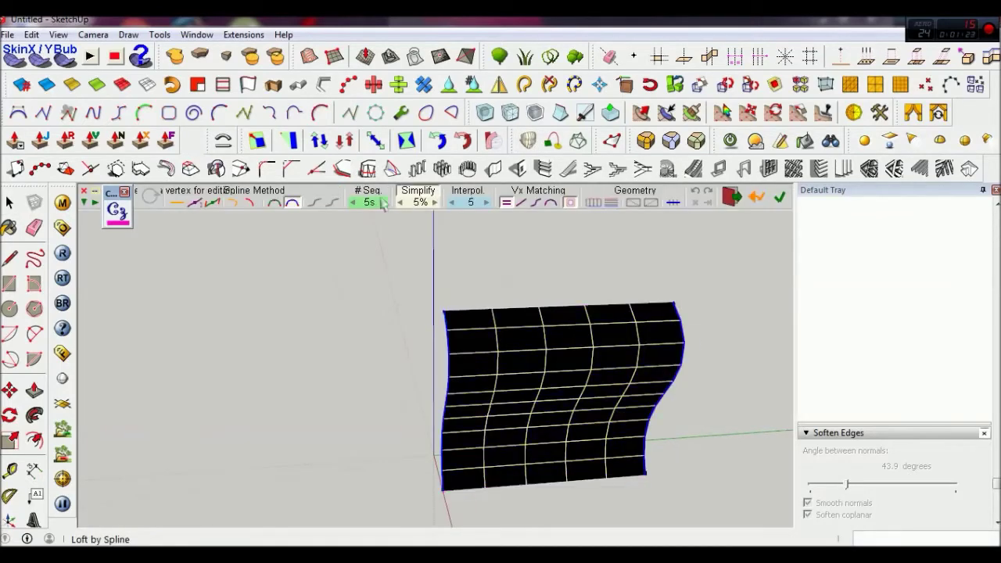
pyautogui.click(383, 204)
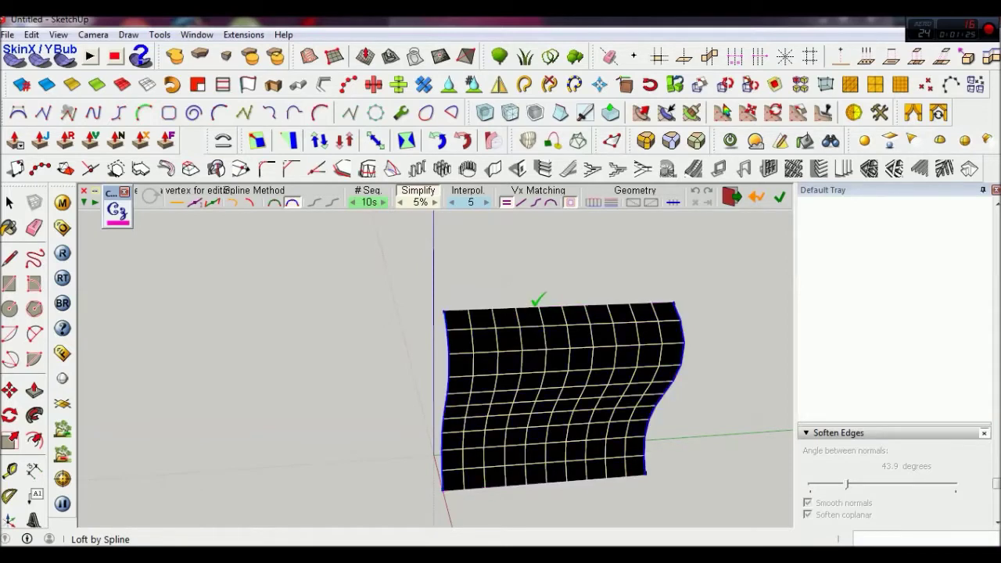
pyautogui.click(534, 290)
pyautogui.scroll(-3, 538, 305)
pyautogui.moveTo(540, 320)
pyautogui.mouseDown(button='middle')
pyautogui.moveTo(621, 364)
pyautogui.moveTo(662, 357)
pyautogui.moveTo(607, 348)
pyautogui.mouseUp(button='middle')
pyautogui.press('l')
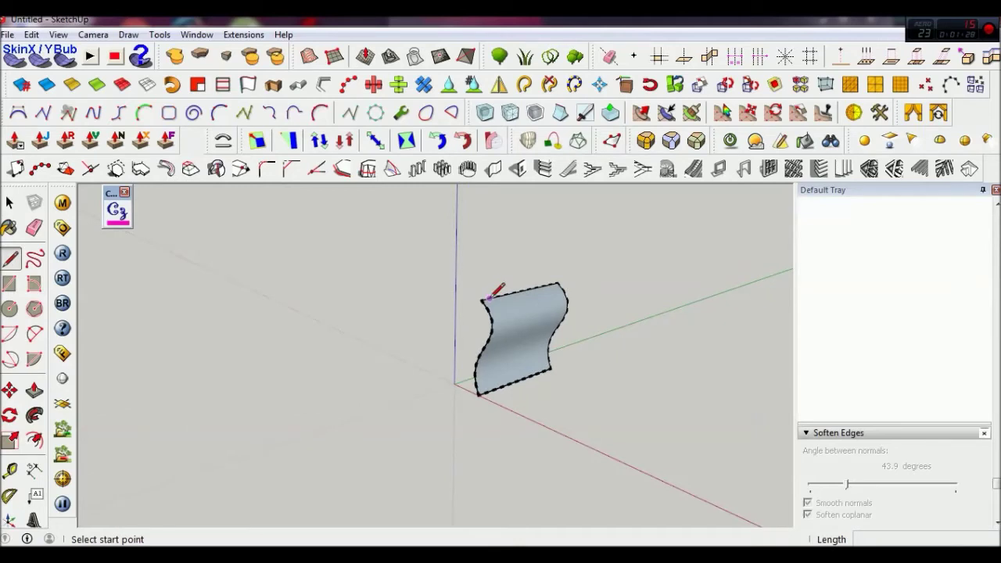
# - Draw a four-sided upright face beside the wavy surface and erase the stray connecting line
pyautogui.click(482, 300)
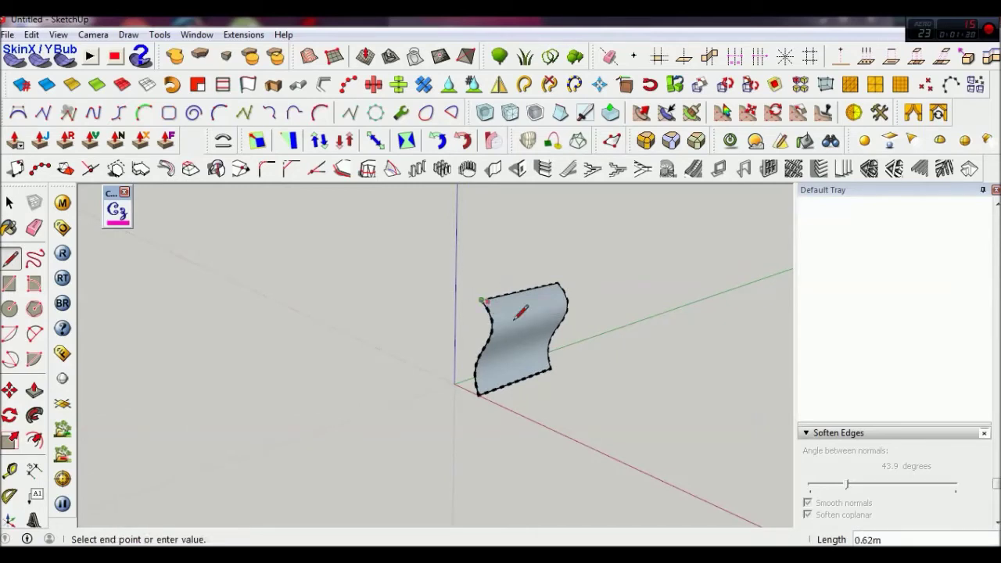
pyautogui.click(600, 334)
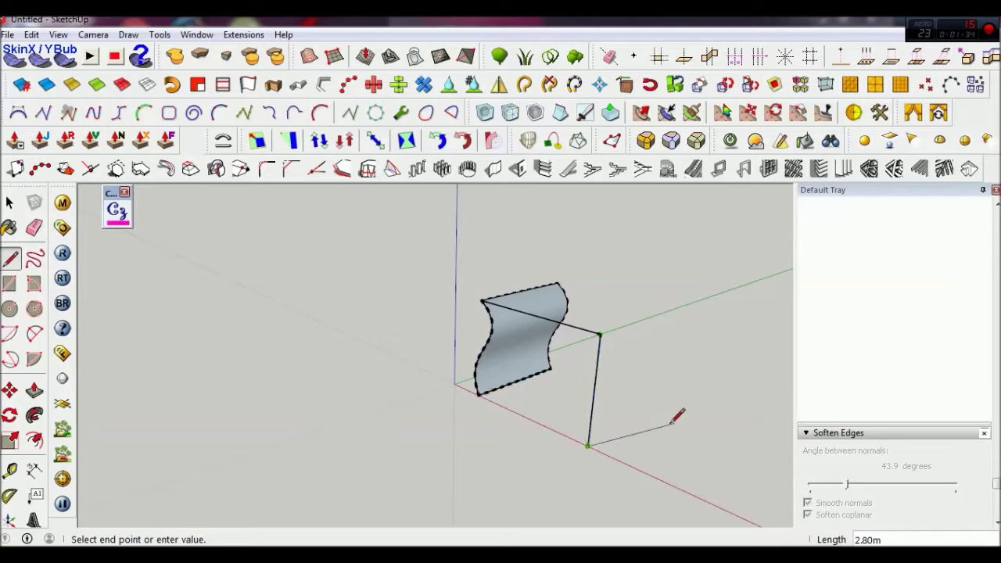
pyautogui.click(558, 367)
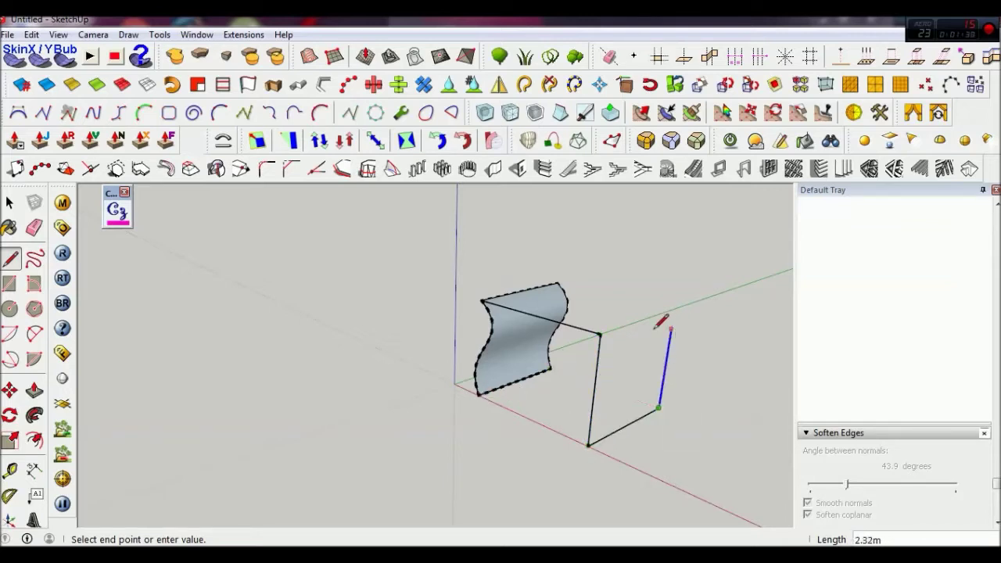
pyautogui.click(600, 334)
pyautogui.press('e')
pyautogui.click(586, 330)
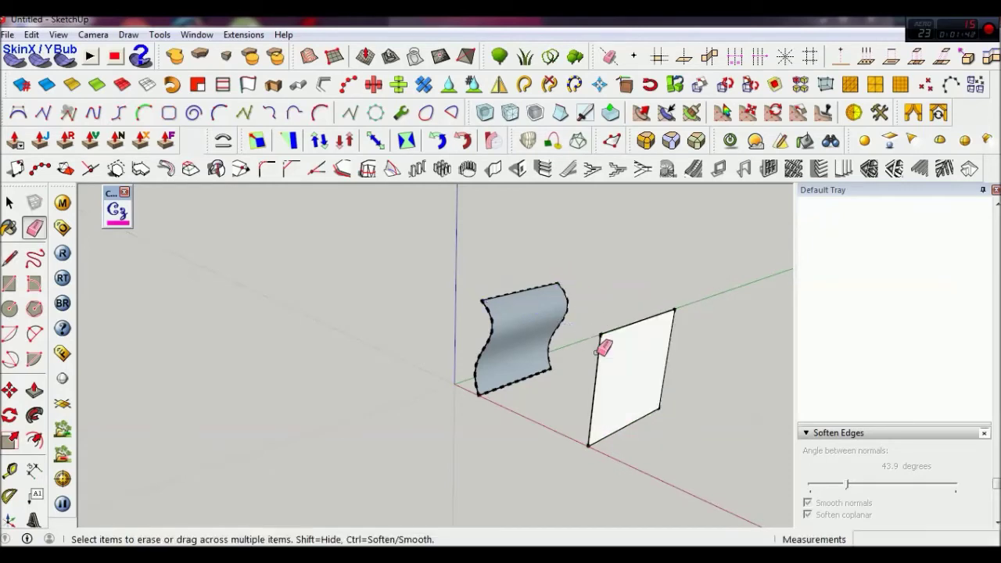
pyautogui.moveTo(645, 364)
pyautogui.mouseDown(button='middle')
pyautogui.moveTo(572, 354)
pyautogui.moveTo(587, 341)
pyautogui.mouseUp(button='middle')
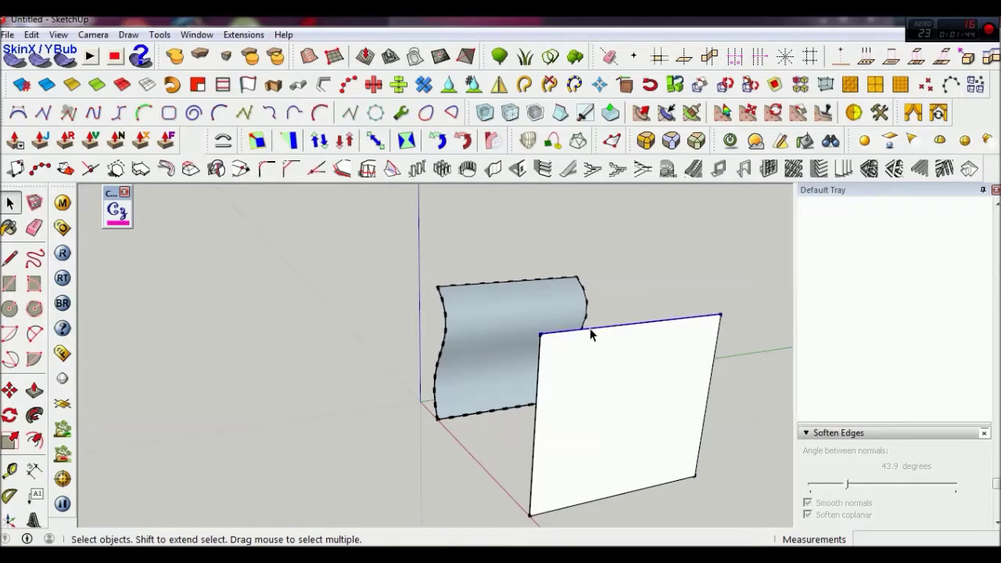
# - Copy the top edge 0.4 m down and the left edge 0.40 m right
pyautogui.press('m')
pyautogui.press('ctrl')
pyautogui.click(541, 337)
pyautogui.write('0.4')
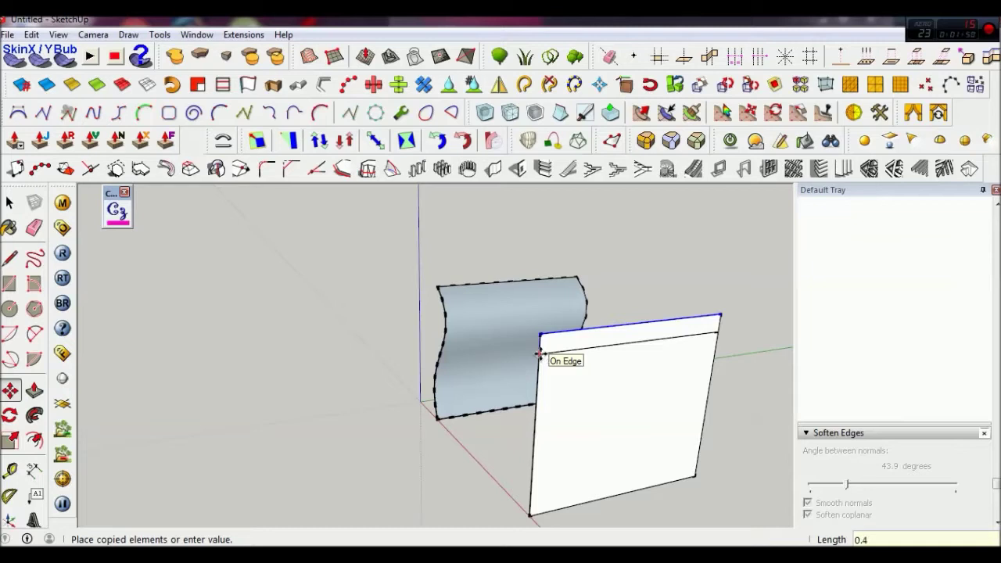
pyautogui.click(540, 352)
pyautogui.moveTo(539, 352); pyautogui.dragTo(445, 423, button='middle')
pyautogui.click(433, 354)
pyautogui.press('m')
pyautogui.press('ctrl')
pyautogui.click(435, 362)
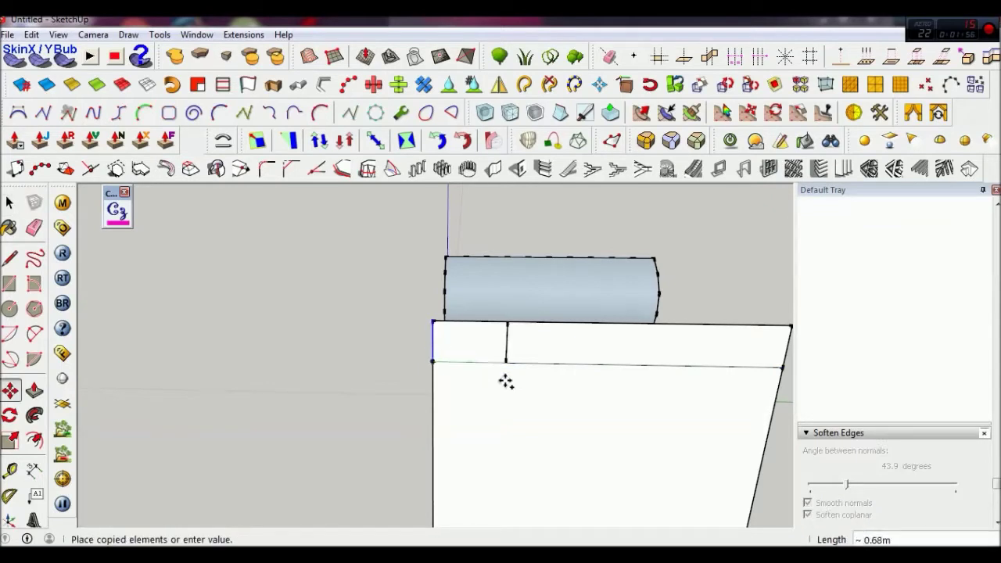
pyautogui.click(476, 363)
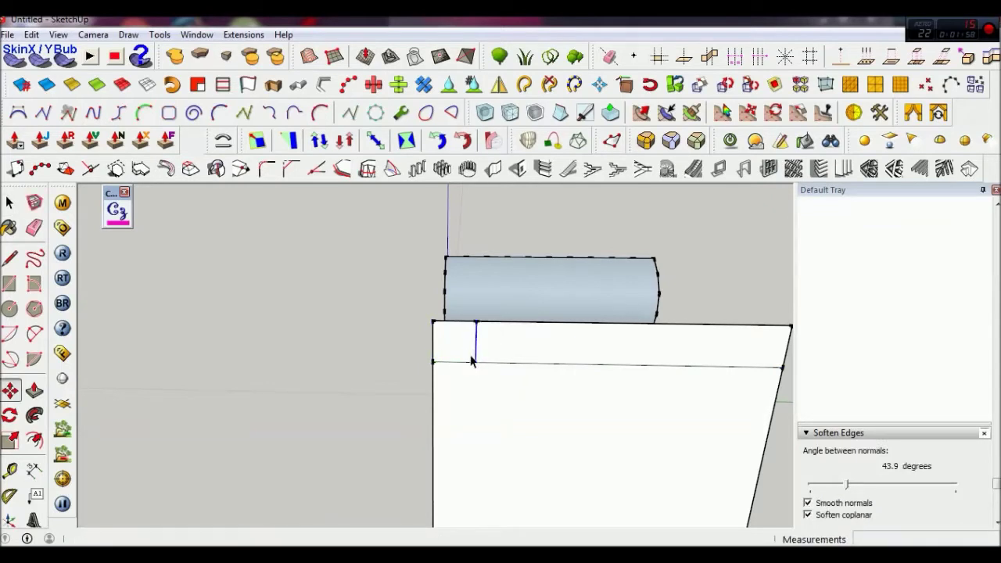
pyautogui.press('space')
pyautogui.moveTo(475, 357)
pyautogui.mouseDown(button='middle')
pyautogui.moveTo(501, 397)
pyautogui.moveTo(610, 413)
pyautogui.mouseUp(button='middle')
# - Delete the extra strip face and its lower edge, leaving a small corner square
pyautogui.click(505, 400)
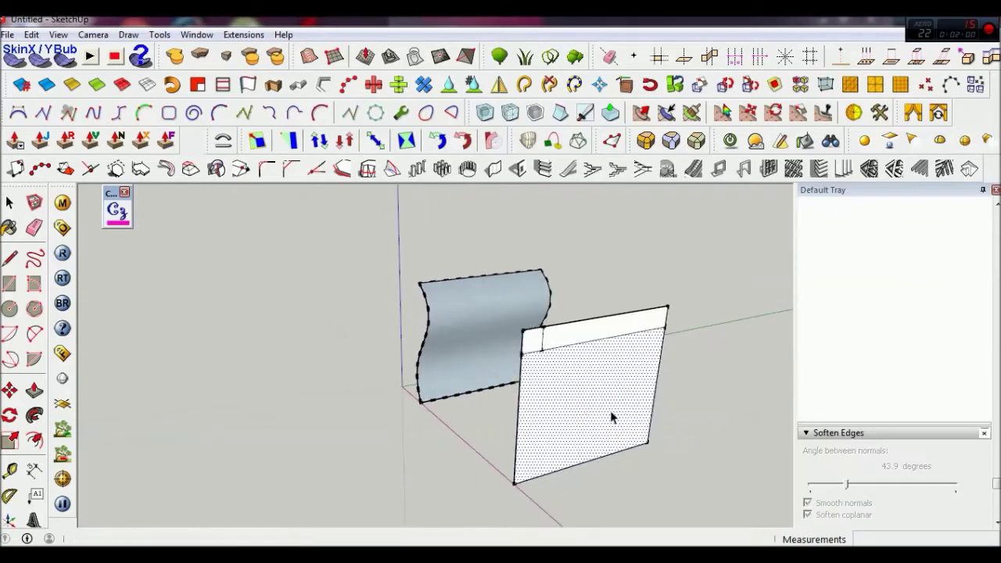
pyautogui.moveTo(563, 384); pyautogui.dragTo(570, 326, button='middle')
pyautogui.click(581, 321)
pyautogui.press('Delete')
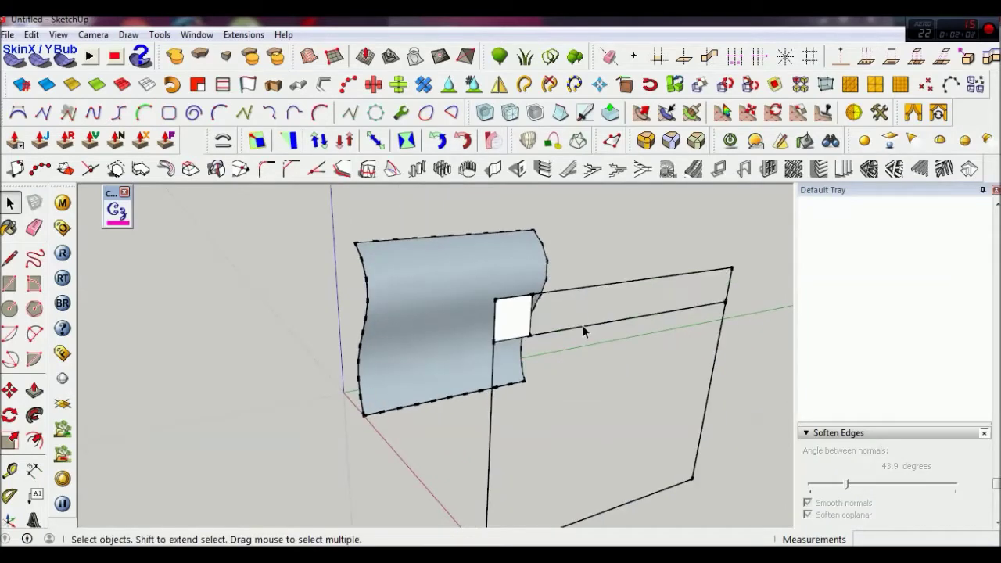
pyautogui.press('e')
pyautogui.click(588, 325)
pyautogui.moveTo(502, 331); pyautogui.dragTo(513, 329, button='middle')
pyautogui.press('space')
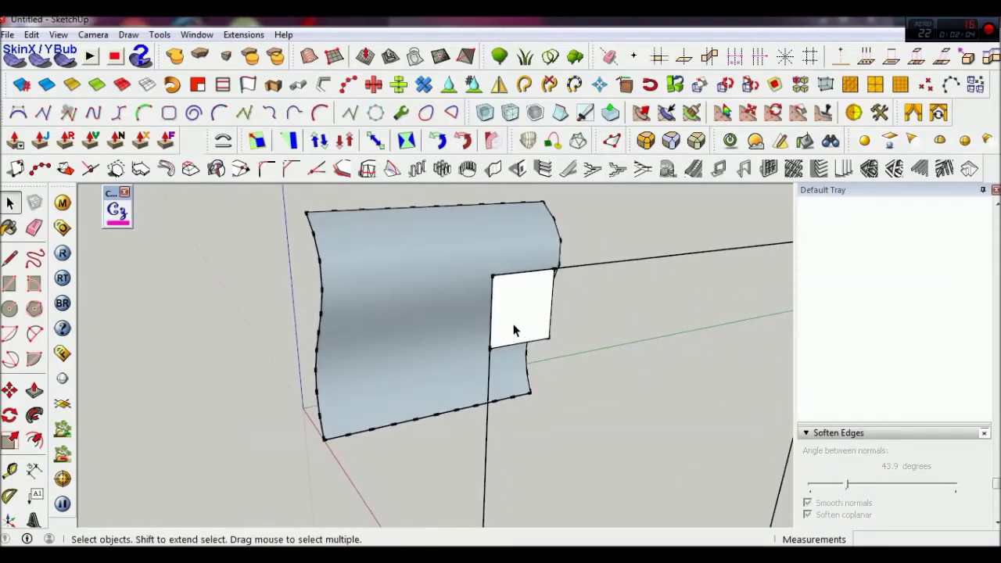
pyautogui.click(514, 330)
# - Draw both diagonals across the small square to form an X
pyautogui.press('l')
pyautogui.click(555, 269)
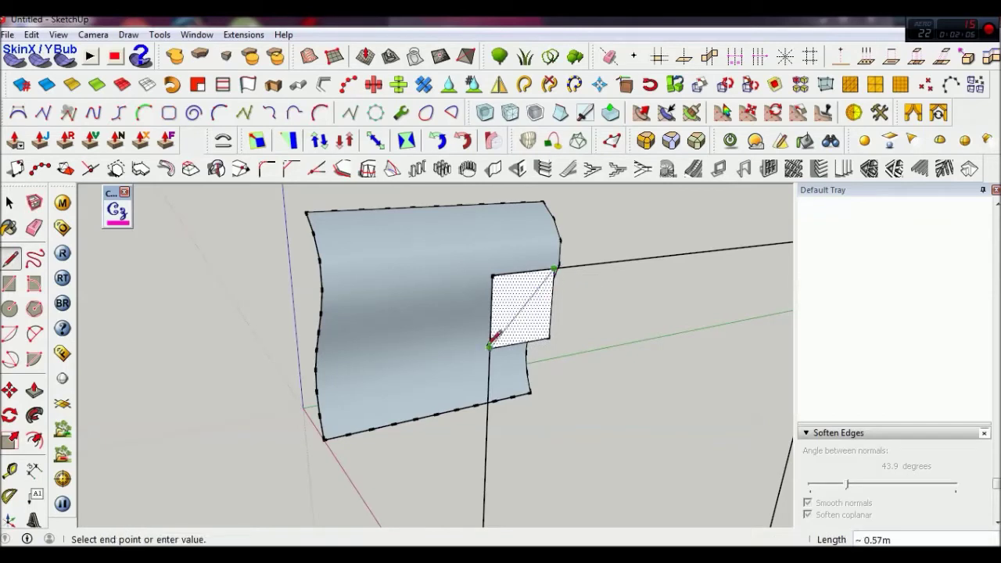
pyautogui.click(490, 345)
pyautogui.click(493, 276)
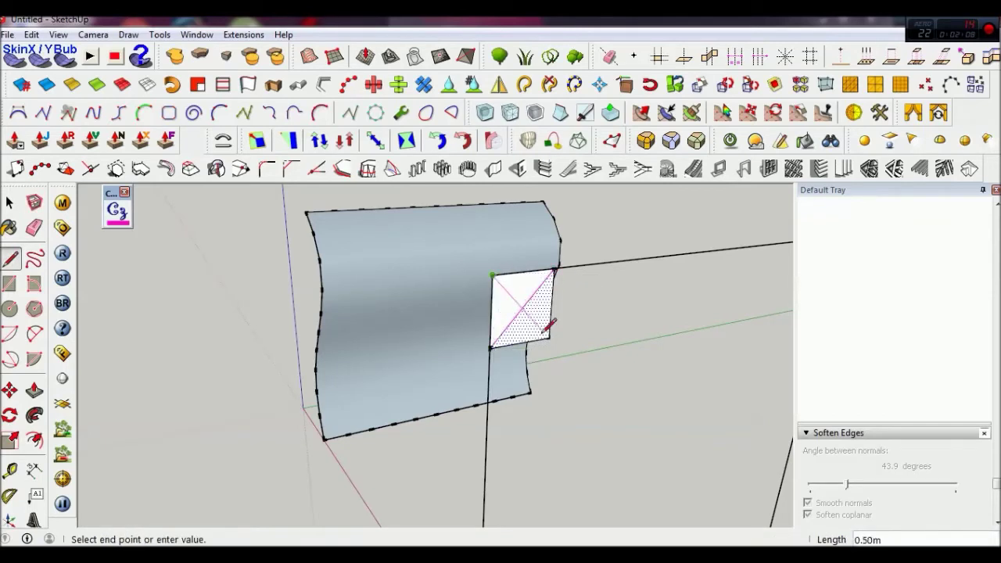
pyautogui.click(550, 338)
pyautogui.press('space')
pyautogui.moveTo(532, 328); pyautogui.dragTo(588, 376, button='middle')
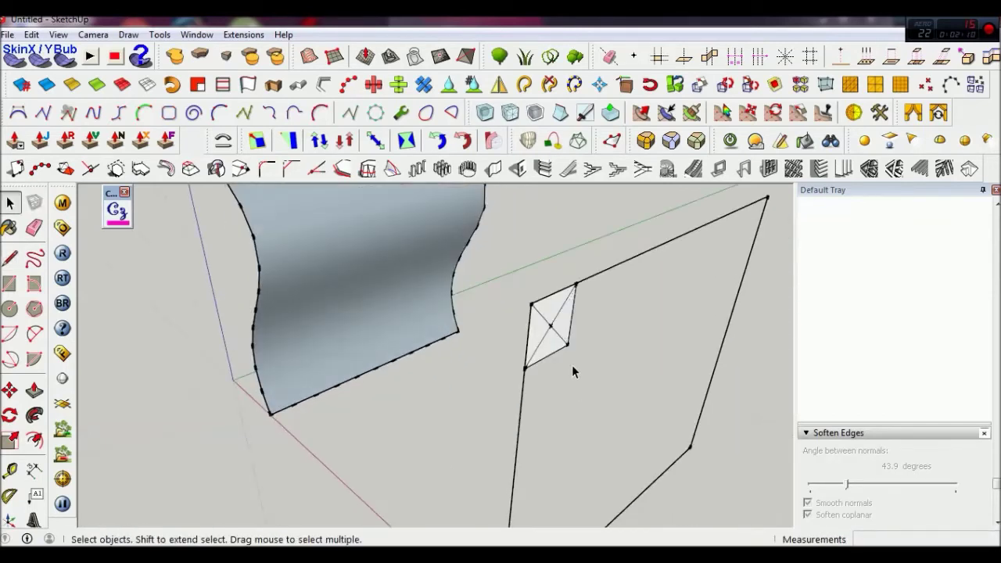
# - Pull the X's centre point outward along the red axis to raise a pyramid
pyautogui.press('m')
pyautogui.click(552, 324)
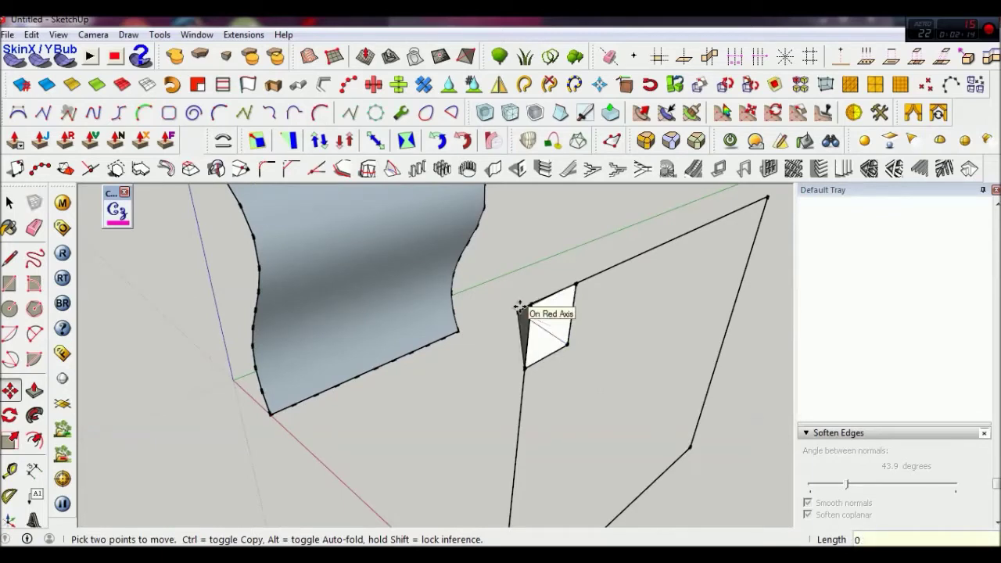
pyautogui.click(518, 307)
pyautogui.press('space')
pyautogui.moveTo(540, 328)
pyautogui.mouseDown(button='middle')
pyautogui.moveTo(674, 251)
pyautogui.moveTo(571, 301)
pyautogui.mouseUp(button='middle')
pyautogui.scroll(3, 570, 301)
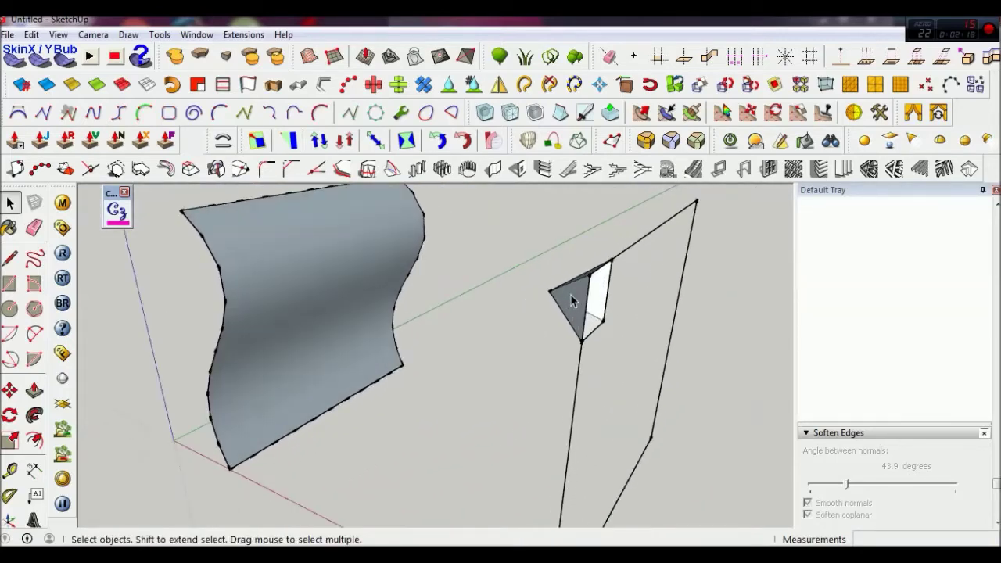
pyautogui.moveTo(586, 297)
pyautogui.mouseDown(button='middle')
pyautogui.moveTo(592, 320)
pyautogui.moveTo(558, 338)
pyautogui.mouseUp(button='middle')
# - Reset the centre point to 0.16 m along the red axis and select the pyramid tile
pyautogui.press('m')
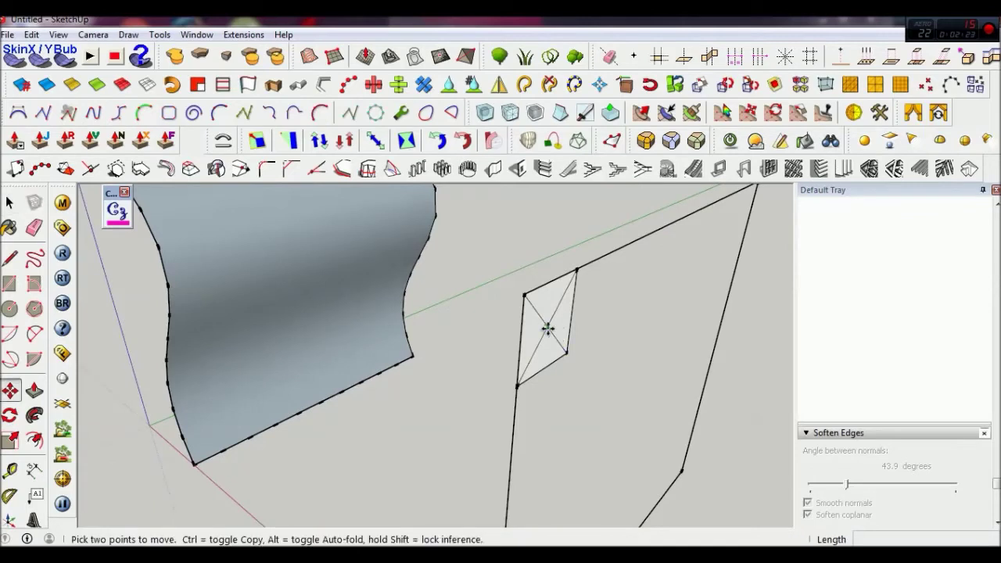
pyautogui.click(547, 329)
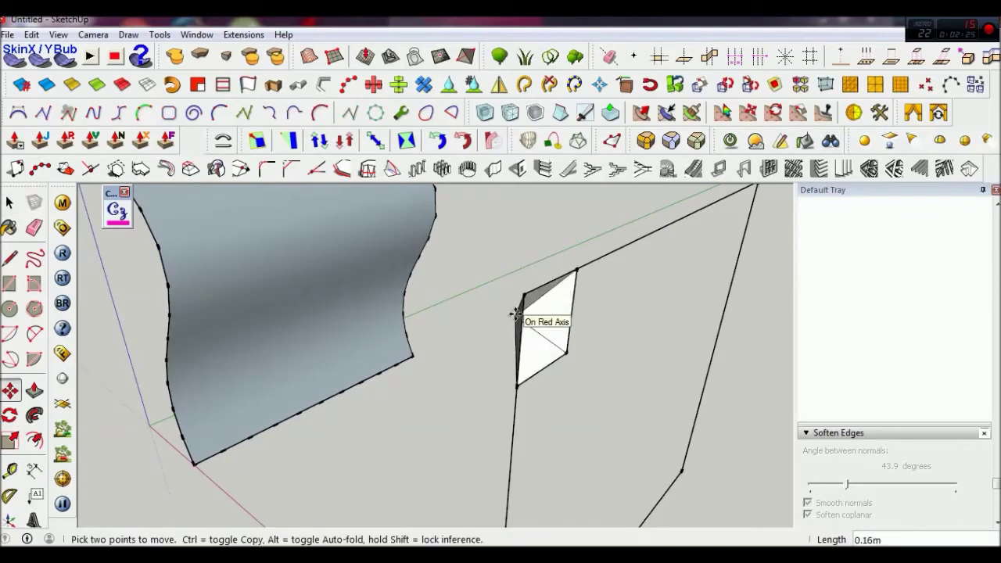
pyautogui.click(517, 315)
pyautogui.press('space')
pyautogui.moveTo(518, 314)
pyautogui.mouseDown(button='middle')
pyautogui.moveTo(548, 329)
pyautogui.moveTo(598, 317)
pyautogui.moveTo(649, 261)
pyautogui.moveTo(607, 290)
pyautogui.moveTo(730, 301)
pyautogui.moveTo(445, 306)
pyautogui.mouseUp(button='middle')
pyautogui.scroll(3, 458, 321)
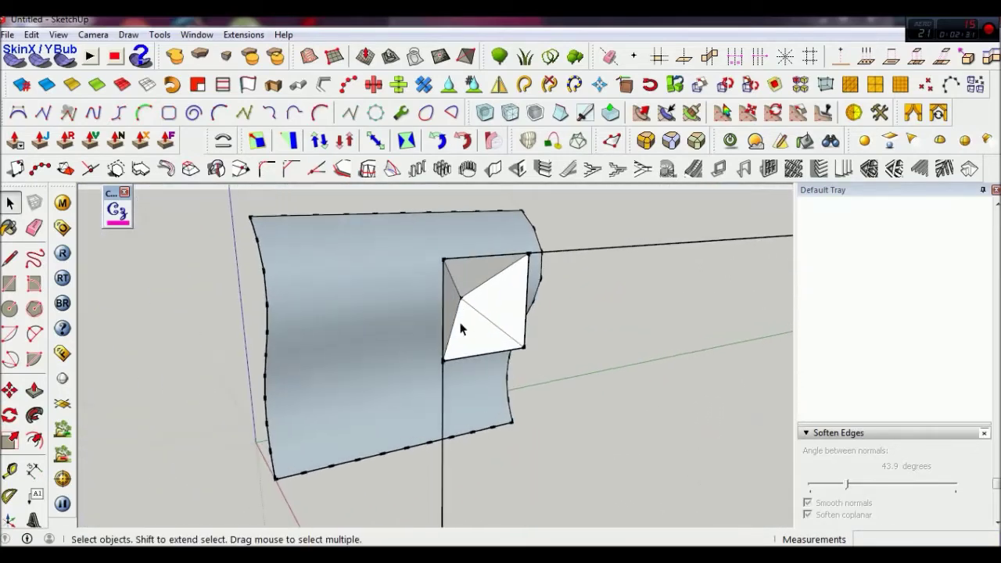
pyautogui.scroll(-1, 465, 333)
pyautogui.moveTo(474, 315); pyautogui.dragTo(532, 320, button='middle')
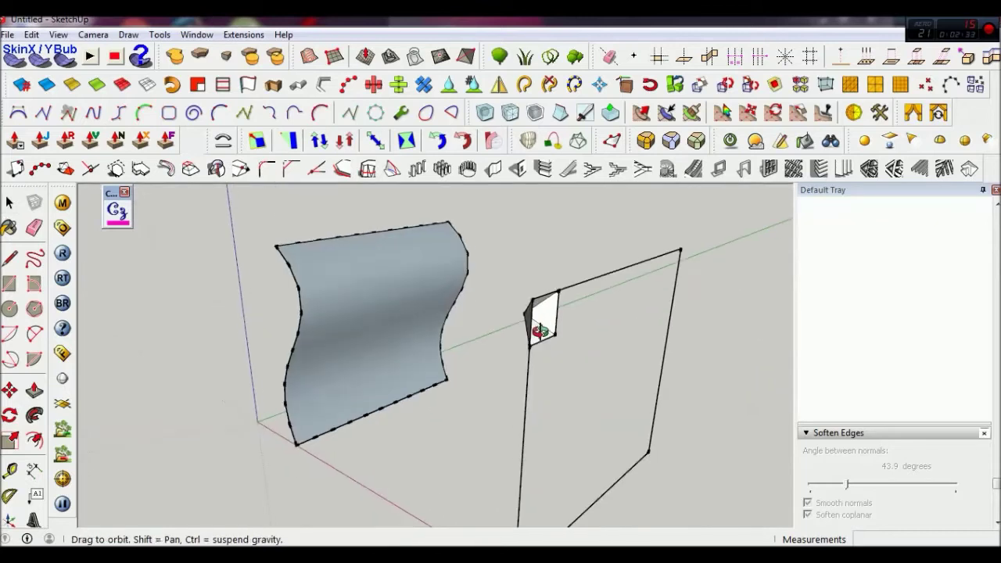
pyautogui.moveTo(517, 266); pyautogui.dragTo(569, 356)
pyautogui.moveTo(569, 355)
pyautogui.mouseDown(button='middle')
pyautogui.moveTo(496, 330)
pyautogui.moveTo(452, 329)
pyautogui.mouseUp(button='middle')
# - Copy the pyramid tile three times to the right at 0.40m spacing
pyautogui.press('m')
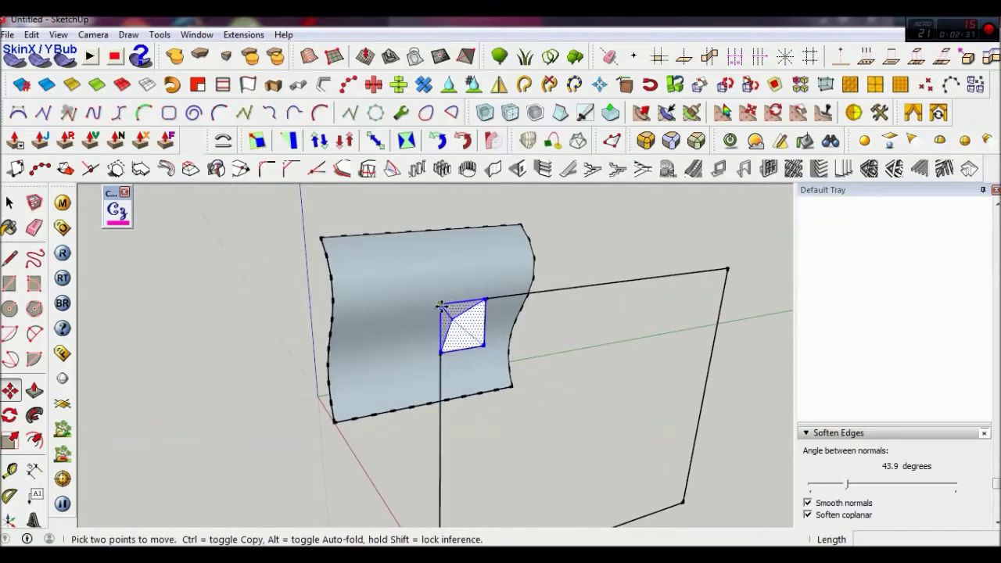
pyautogui.click(440, 306)
pyautogui.press('ctrl')
pyautogui.click(486, 300)
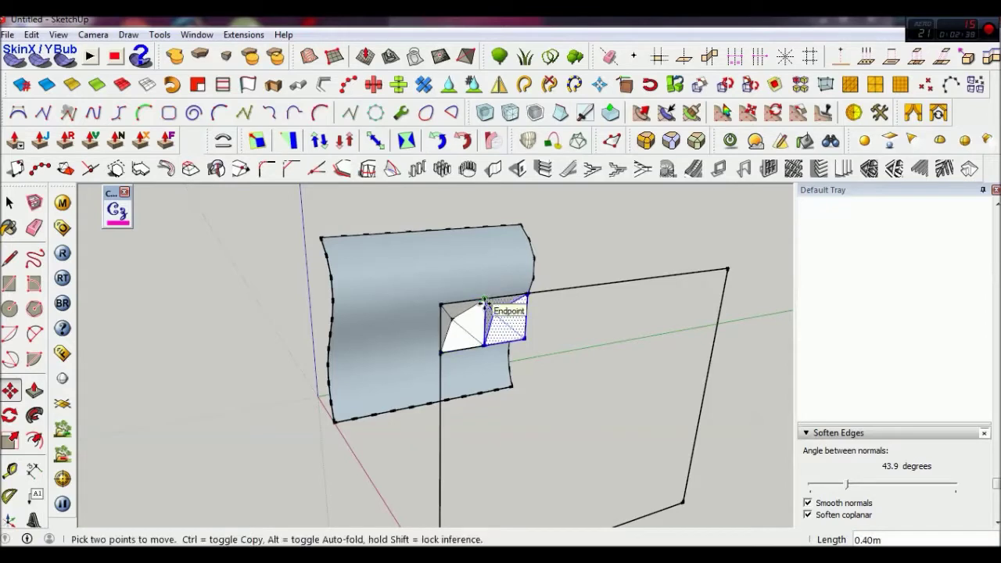
pyautogui.click(485, 300)
pyautogui.press('ctrl')
pyautogui.click(527, 296)
pyautogui.click(529, 294)
pyautogui.press('ctrl')
pyautogui.click(569, 289)
pyautogui.press('space')
pyautogui.moveTo(568, 289)
pyautogui.mouseDown(button='middle')
pyautogui.moveTo(538, 313)
pyautogui.moveTo(619, 335)
pyautogui.mouseUp(button='middle')
# - Copy the group of tiles further right to complete the top row, then select the row
pyautogui.moveTo(508, 255); pyautogui.dragTo(590, 341)
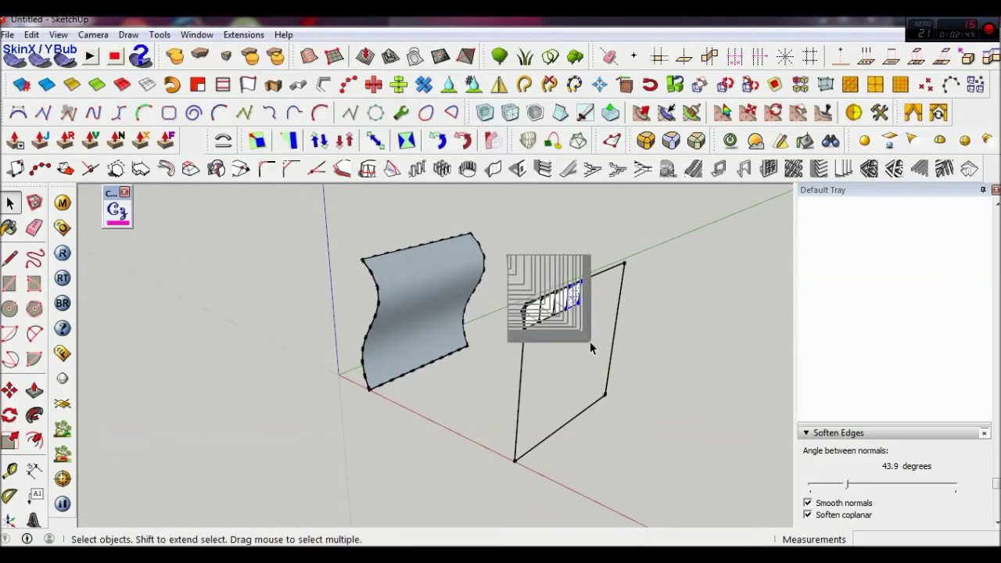
pyautogui.moveTo(547, 313)
pyautogui.mouseDown(button='middle')
pyautogui.moveTo(476, 302)
pyautogui.moveTo(527, 312)
pyautogui.mouseUp(button='middle')
pyautogui.scroll(3, 495, 311)
pyautogui.press('m')
pyautogui.click(528, 311)
pyautogui.press('ctrl')
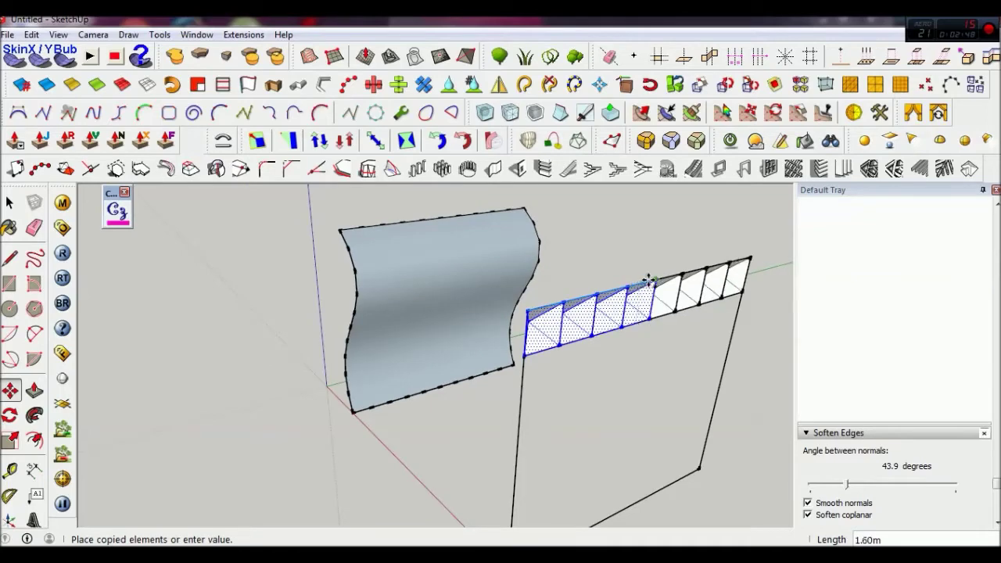
pyautogui.click(651, 279)
pyautogui.press('space')
pyautogui.scroll(-3, 650, 281)
pyautogui.moveTo(649, 281)
pyautogui.mouseDown(button='middle')
pyautogui.moveTo(523, 243)
pyautogui.moveTo(693, 268)
pyautogui.moveTo(588, 247)
pyautogui.mouseUp(button='middle')
pyautogui.moveTo(545, 213); pyautogui.dragTo(708, 339)
pyautogui.moveTo(658, 309); pyautogui.dragTo(553, 310, button='middle')
# - Copy the tile row downward twice, adding two rows beneath the first
pyautogui.press('m')
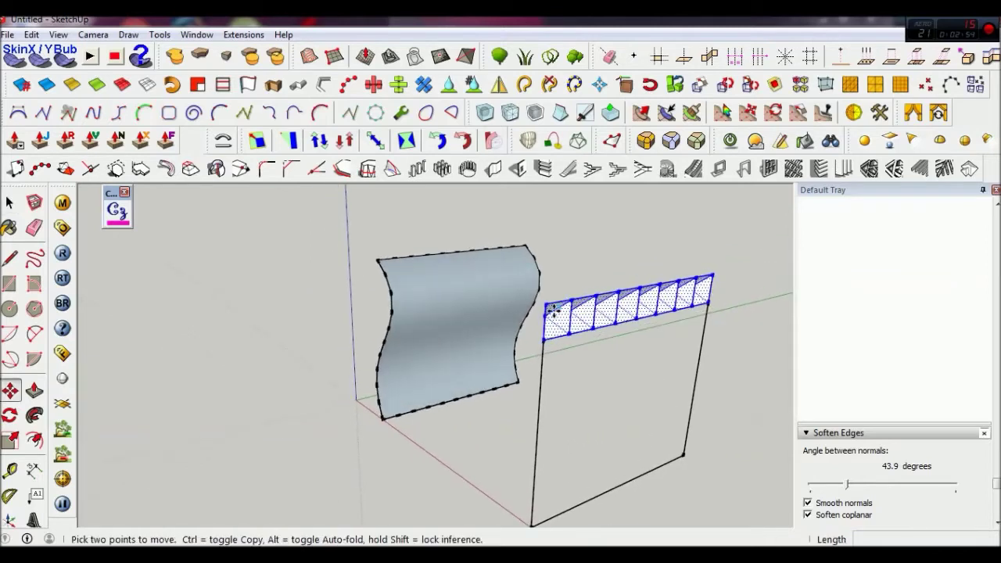
pyautogui.press('ctrl')
pyautogui.click(550, 304)
pyautogui.click(545, 339)
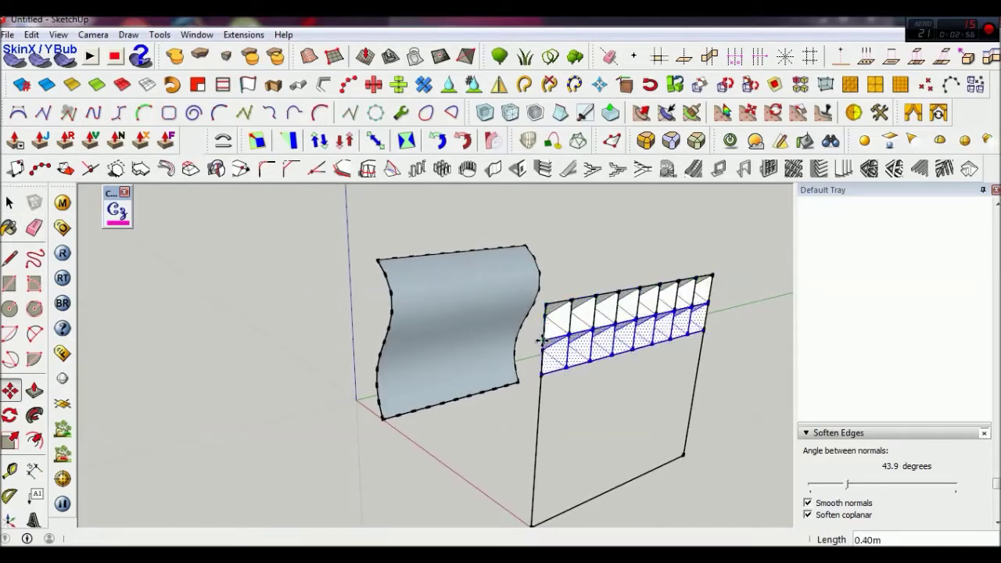
pyautogui.click(546, 339)
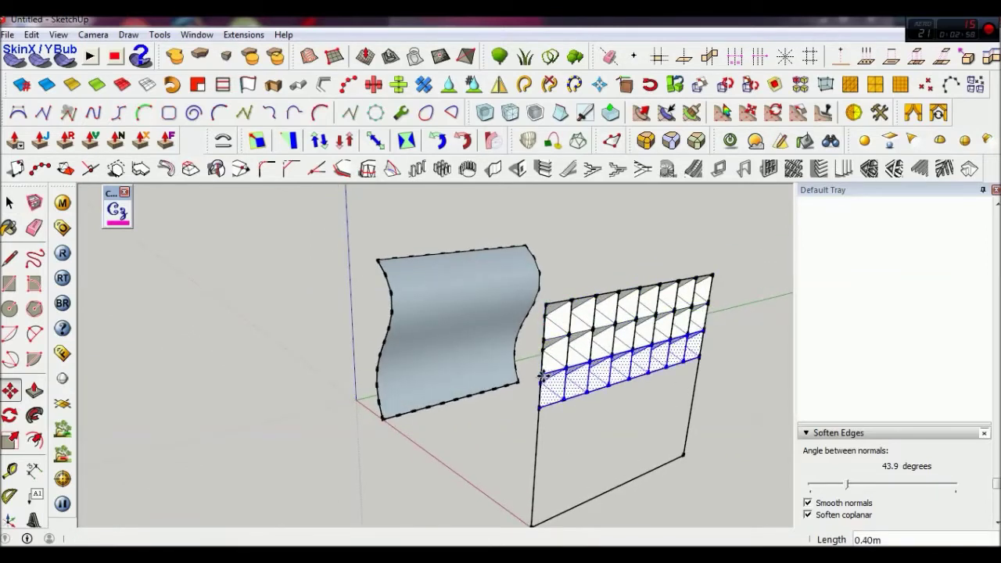
pyautogui.click(544, 375)
pyautogui.scroll(-2, 542, 374)
pyautogui.moveTo(542, 373); pyautogui.dragTo(565, 360, button='middle')
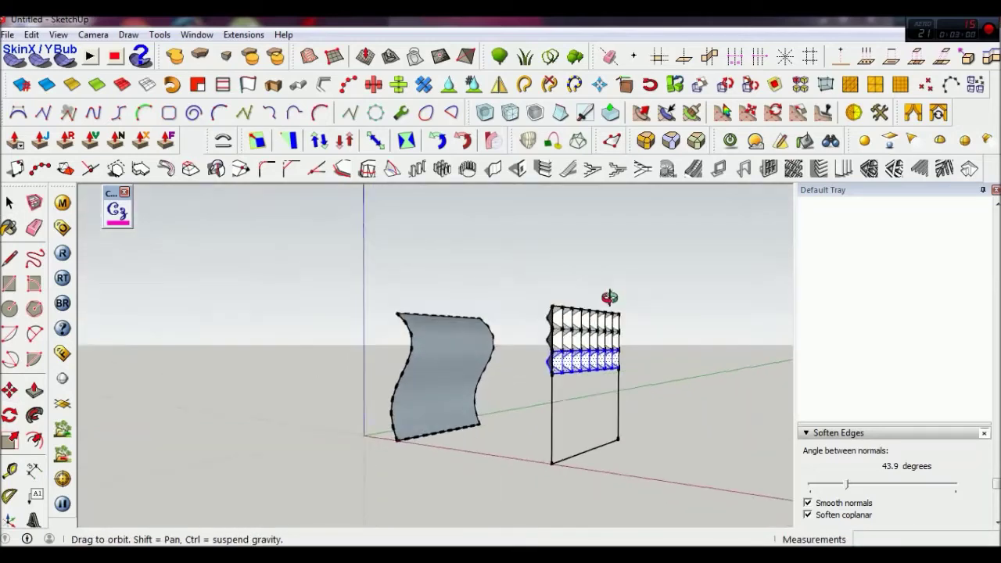
pyautogui.press('space')
pyautogui.scroll(2, 565, 360)
# - Copy the tile strip down three more rows toward the wall's bottom
pyautogui.press('m')
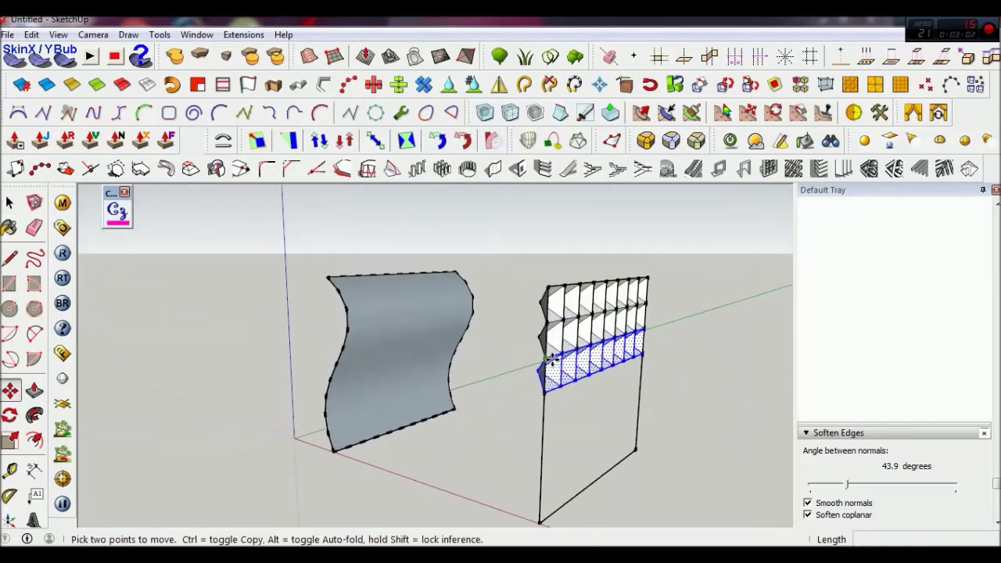
pyautogui.click(552, 361)
pyautogui.click(547, 388)
pyautogui.click(549, 396)
pyautogui.click(542, 434)
pyautogui.click(543, 437)
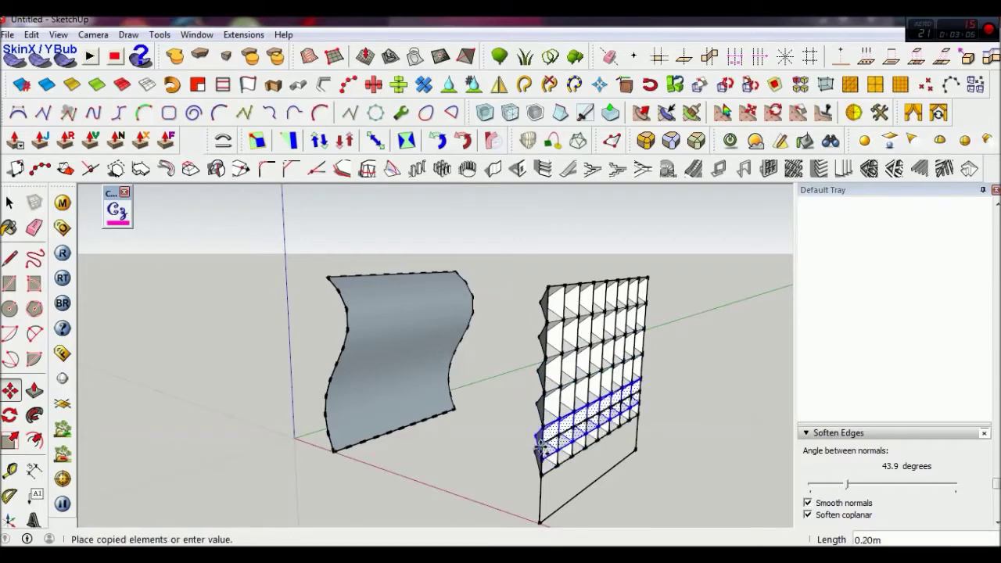
pyautogui.click(541, 462)
pyautogui.moveTo(550, 441); pyautogui.dragTo(529, 320, button='middle')
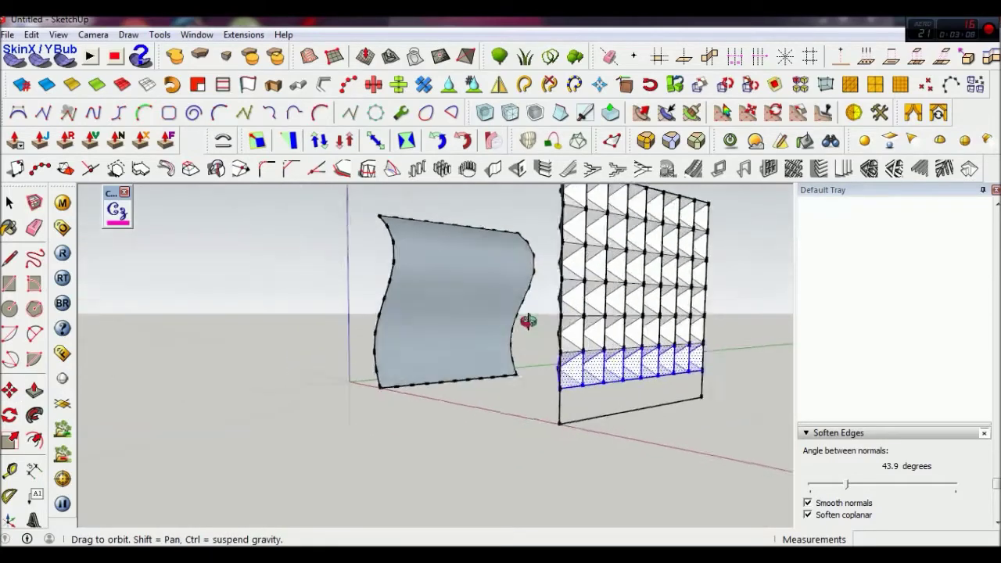
pyautogui.scroll(2, 537, 353)
pyautogui.scroll(3, 542, 357)
# - Copy a final tile strip down to the wall's bottom edge
pyautogui.click(545, 352)
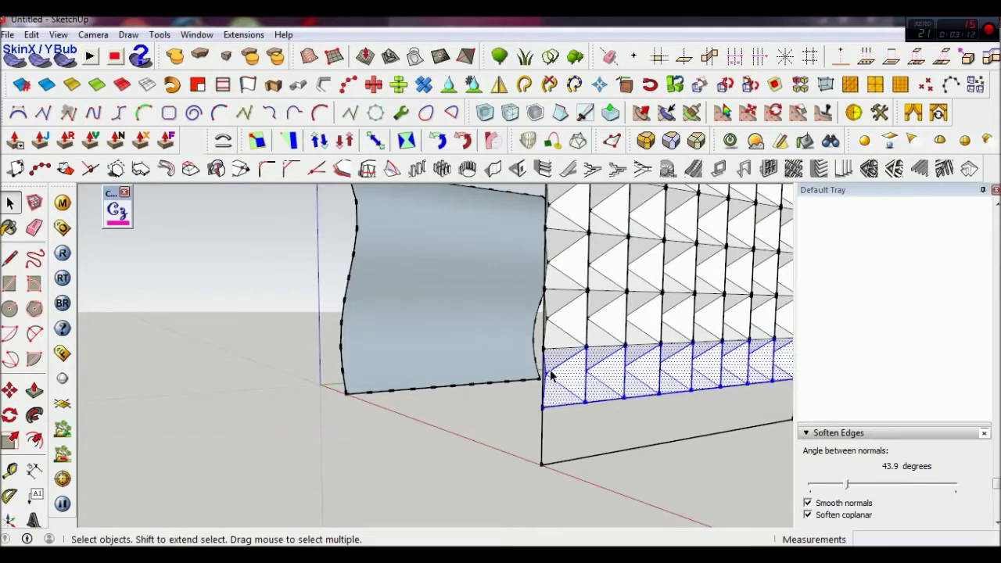
pyautogui.press('m')
pyautogui.press('ctrl')
pyautogui.click(545, 342)
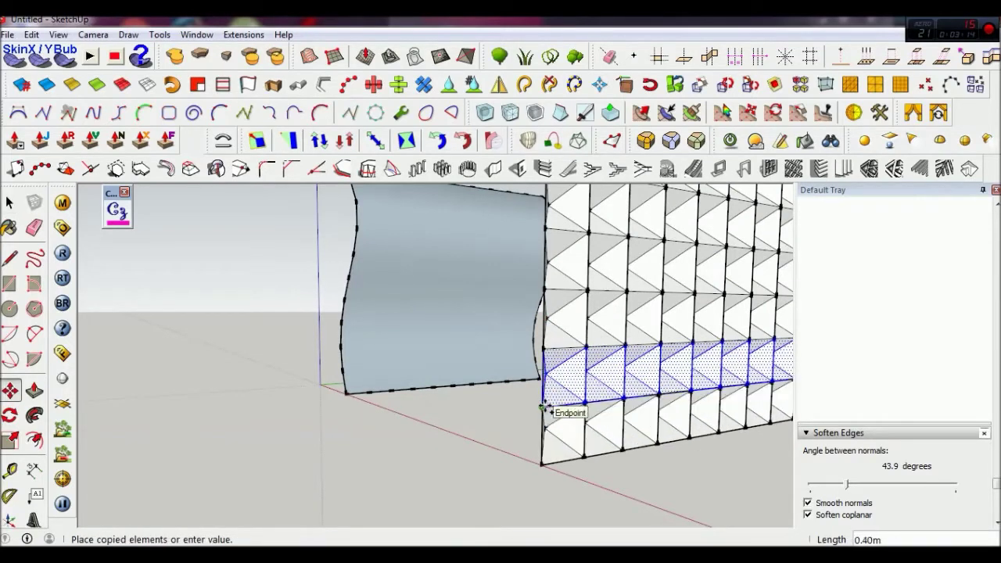
pyautogui.click(547, 406)
pyautogui.press('space')
pyautogui.scroll(-3, 567, 387)
pyautogui.moveTo(577, 382); pyautogui.dragTo(668, 312, button='middle')
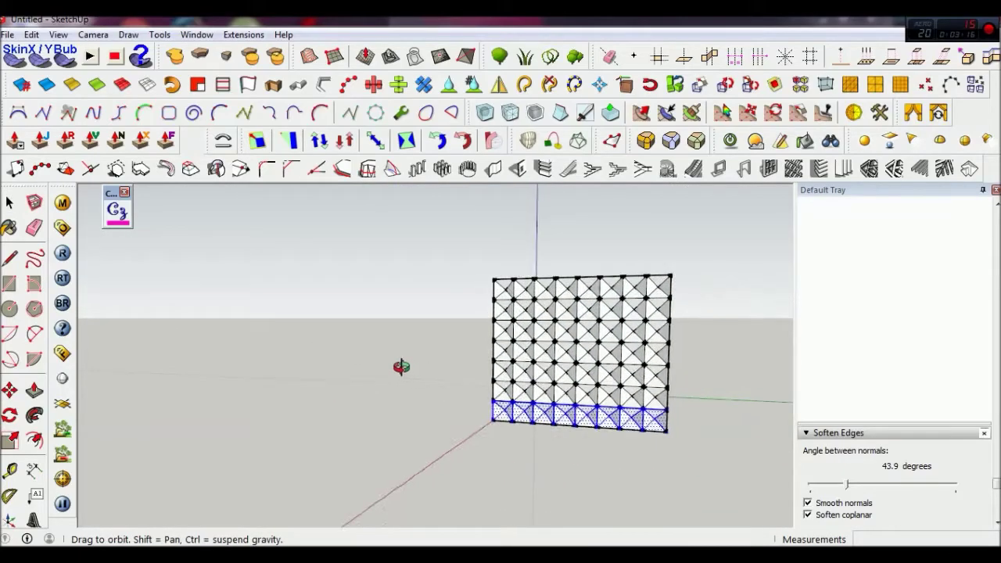
# - Make the entire tiled wall a single group
pyautogui.scroll(2, 670, 310)
pyautogui.scroll(-2, 671, 375)
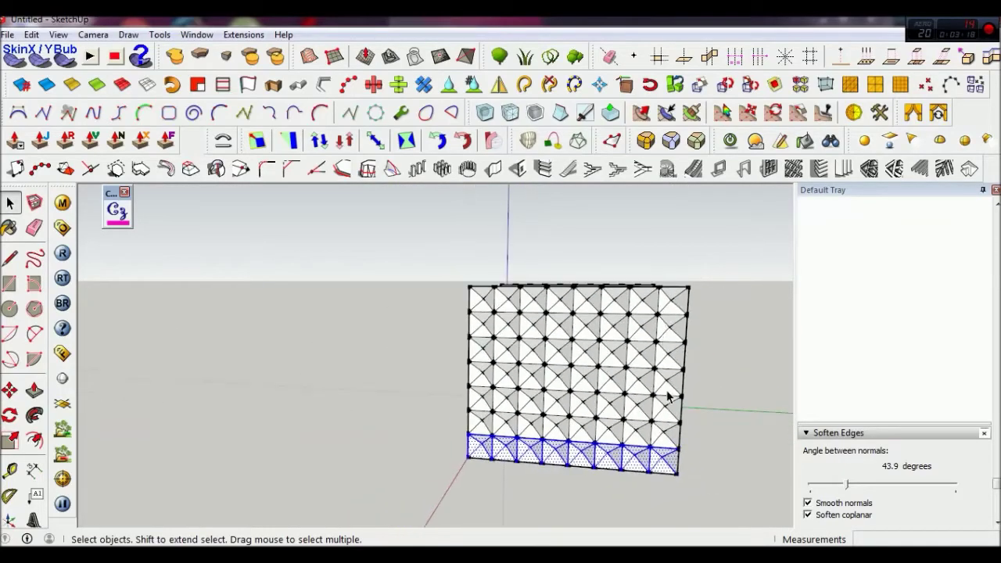
pyautogui.scroll(5, 676, 407)
pyautogui.scroll(3, 686, 416)
pyautogui.scroll(1, 708, 378)
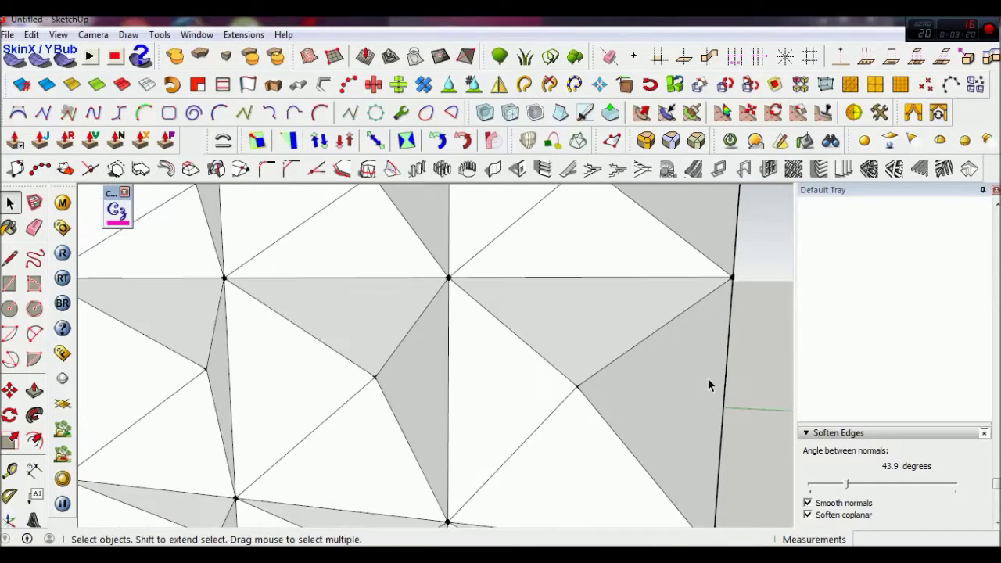
pyautogui.scroll(-1, 709, 384)
pyautogui.scroll(-3, 704, 381)
pyautogui.scroll(-3, 703, 381)
pyautogui.moveTo(699, 413); pyautogui.dragTo(476, 331, button='middle')
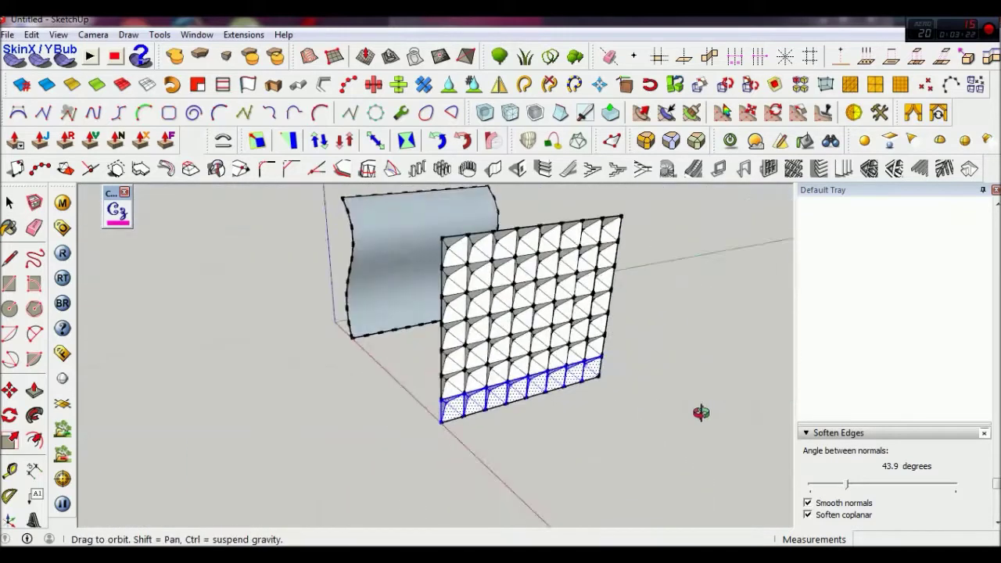
pyautogui.scroll(2, 464, 275)
pyautogui.tripleClick(465, 275)
pyautogui.rightClick(464, 275)
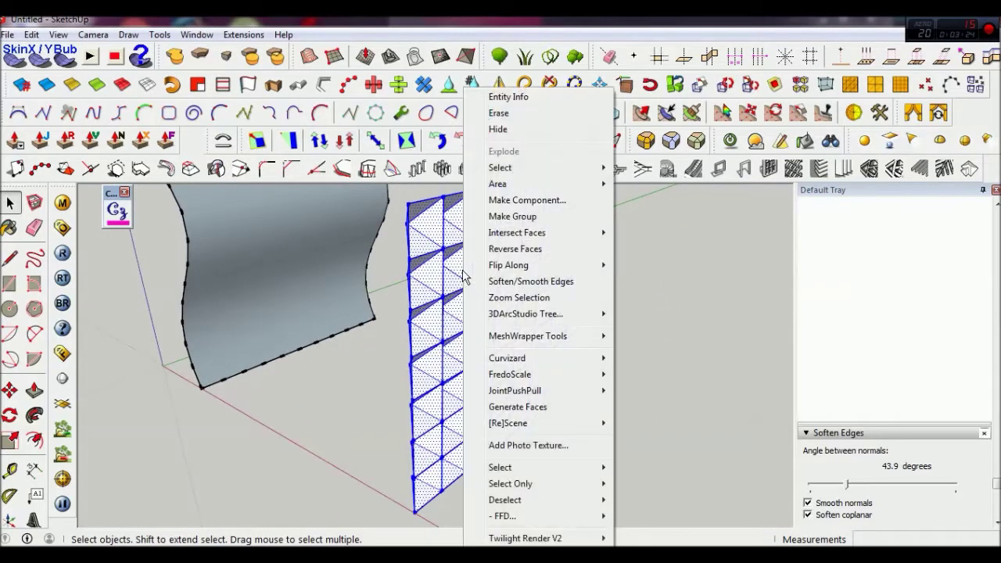
pyautogui.click(513, 216)
# - Draw lines from the wall's top corners to the wavy surface's top corners
pyautogui.scroll(-5, 516, 329)
pyautogui.moveTo(514, 326); pyautogui.dragTo(530, 316, button='middle')
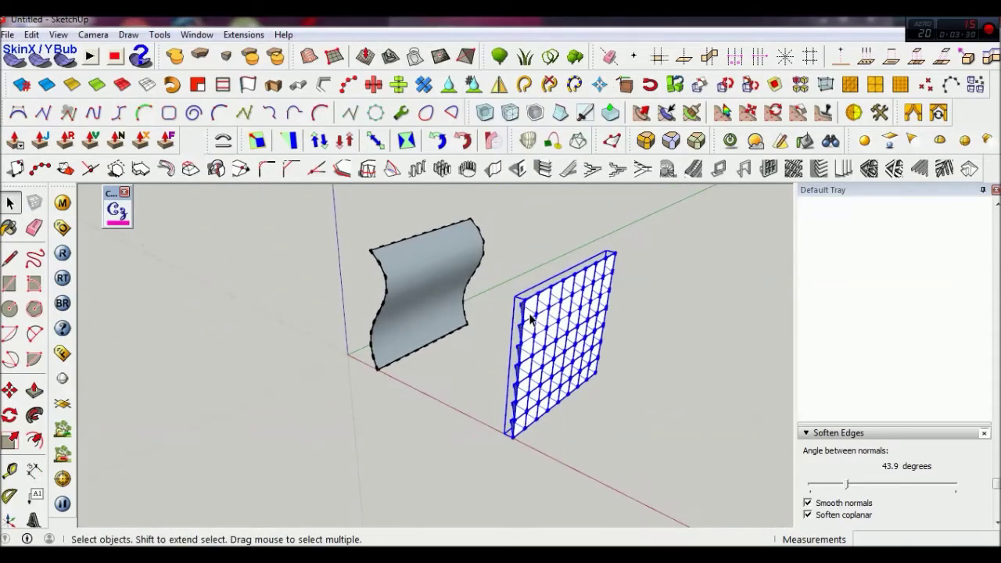
pyautogui.scroll(2, 530, 317)
pyautogui.press('l')
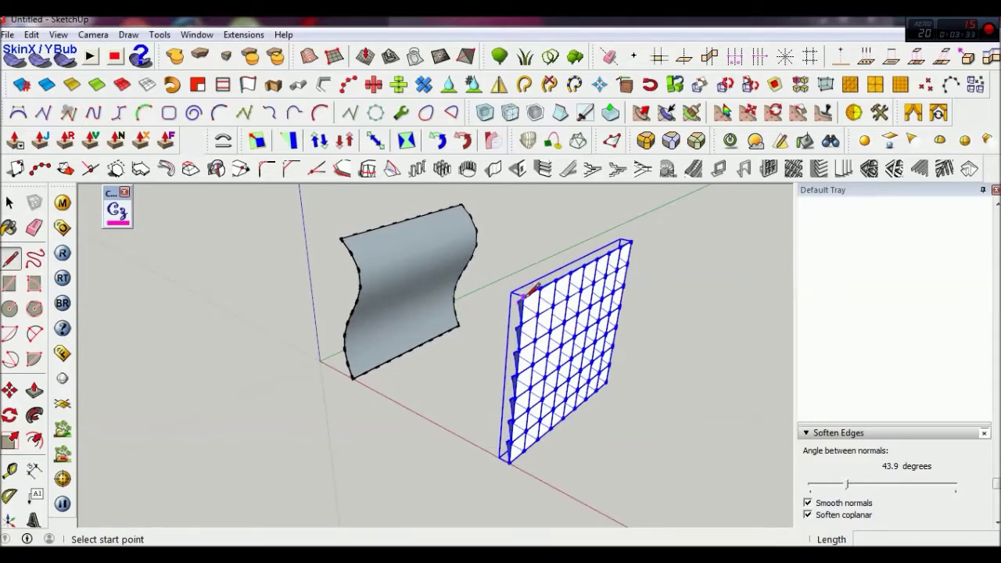
pyautogui.click(515, 294)
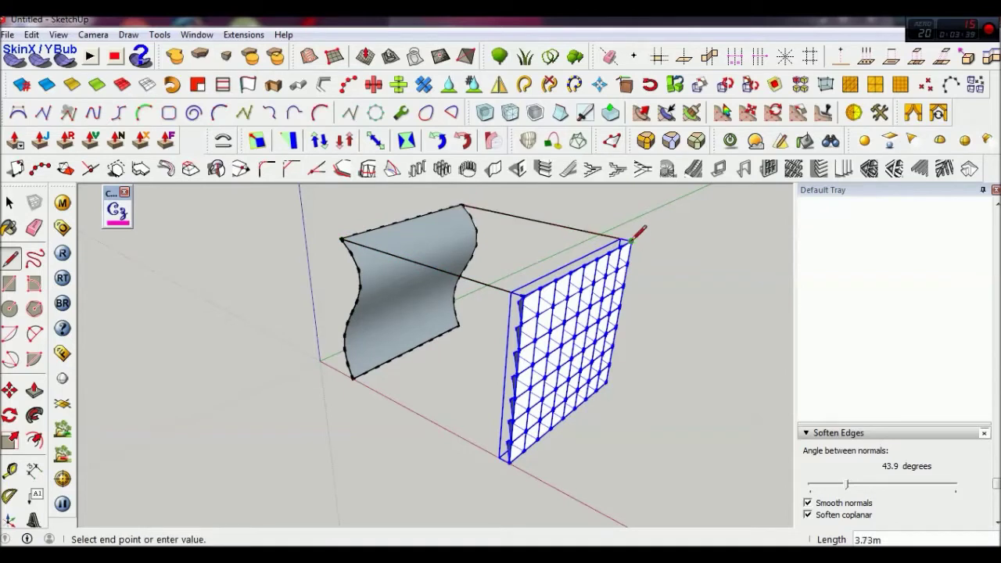
pyautogui.press('space')
pyautogui.moveTo(612, 272); pyautogui.dragTo(538, 324, button='middle')
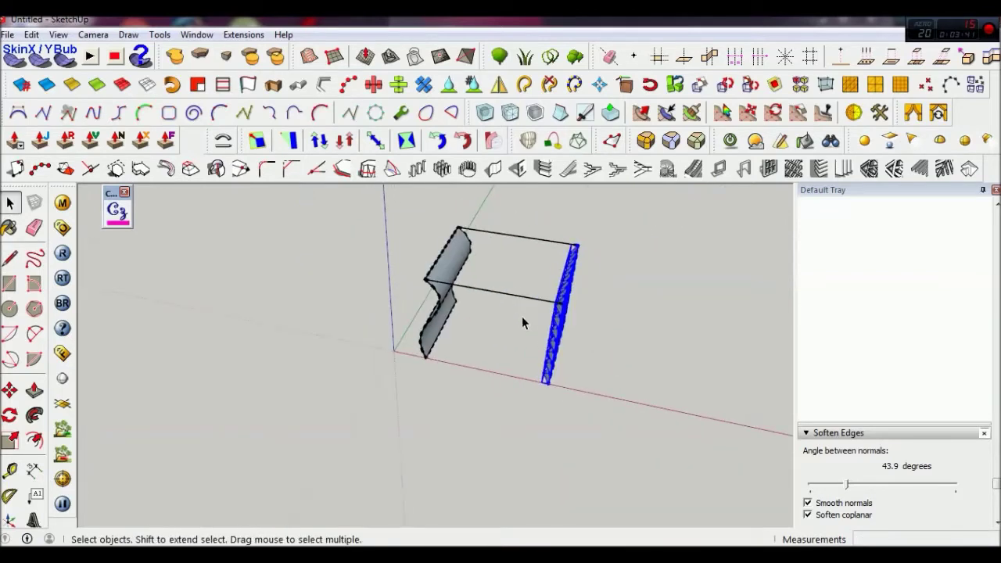
# - Group the edges connecting the tiled wall to the wavy surface
pyautogui.doubleClick(520, 244)
pyautogui.rightClick(524, 242)
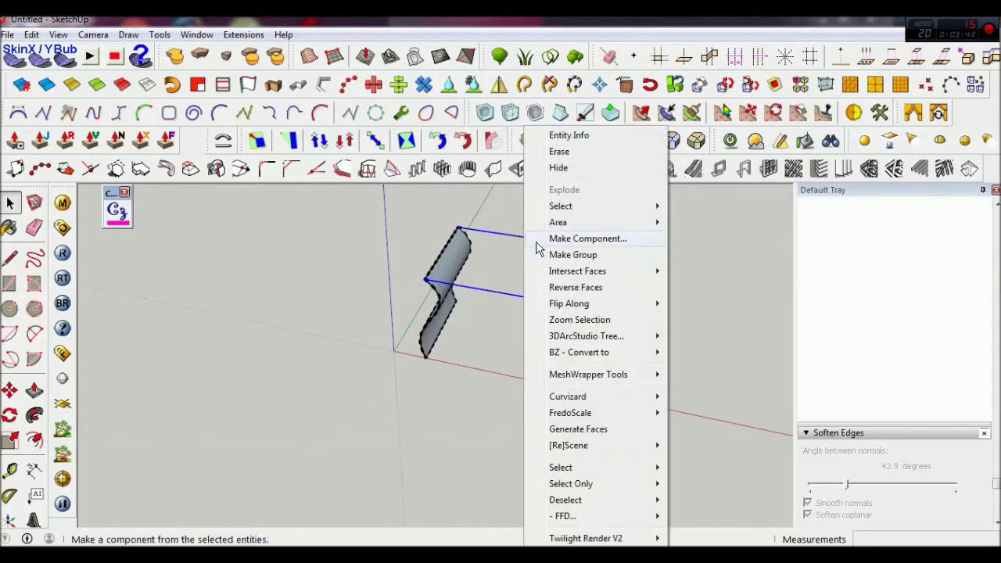
pyautogui.click(560, 255)
pyautogui.moveTo(535, 311); pyautogui.dragTo(492, 299, button='middle')
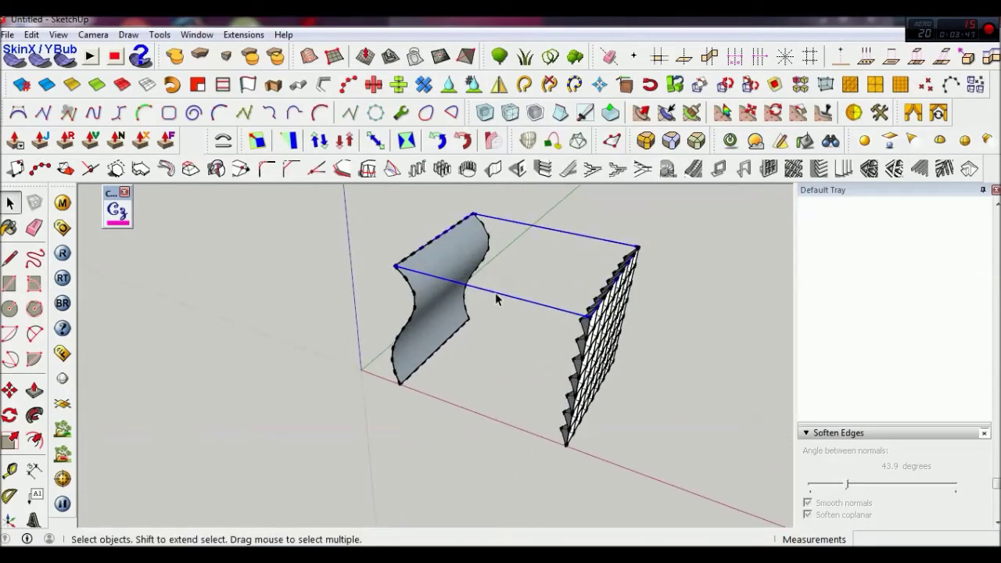
pyautogui.click(459, 267)
pyautogui.moveTo(561, 321); pyautogui.dragTo(469, 286, button='middle')
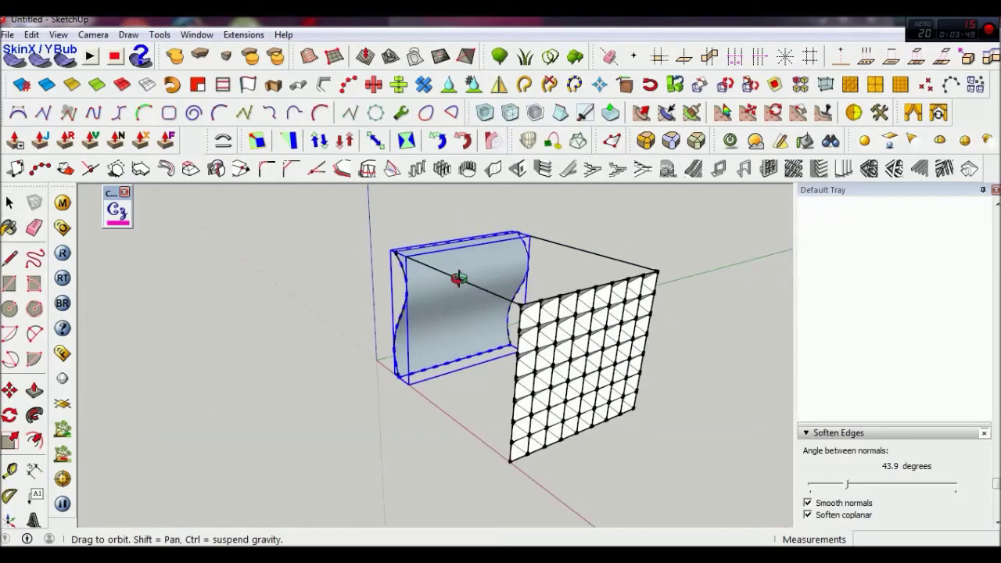
# - Draw a rectangle spanning the tiled wall's front and make it a group
pyautogui.press('r')
pyautogui.scroll(1, 512, 322)
pyautogui.scroll(2, 515, 309)
pyautogui.click(497, 295)
pyautogui.scroll(-2, 500, 297)
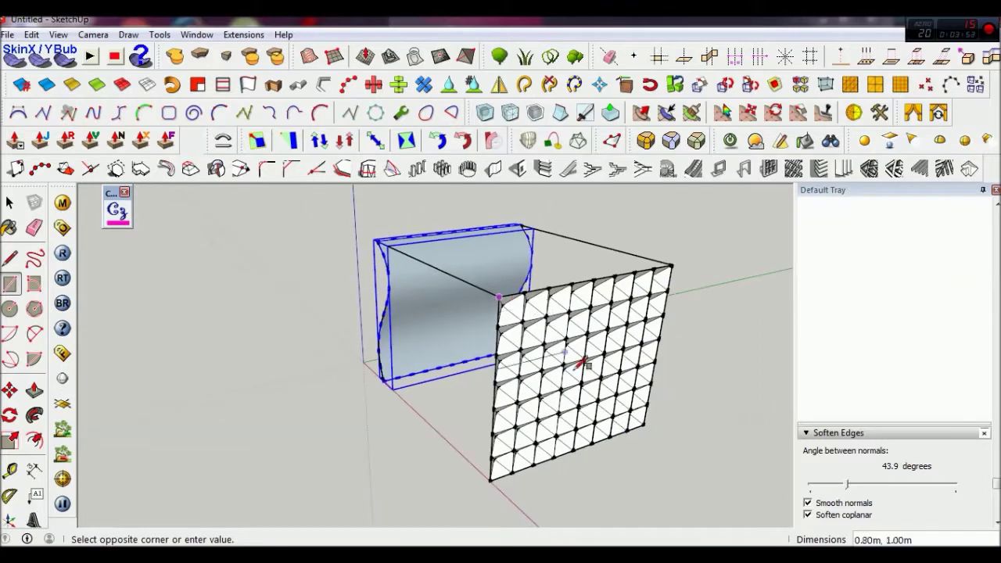
pyautogui.click(643, 424)
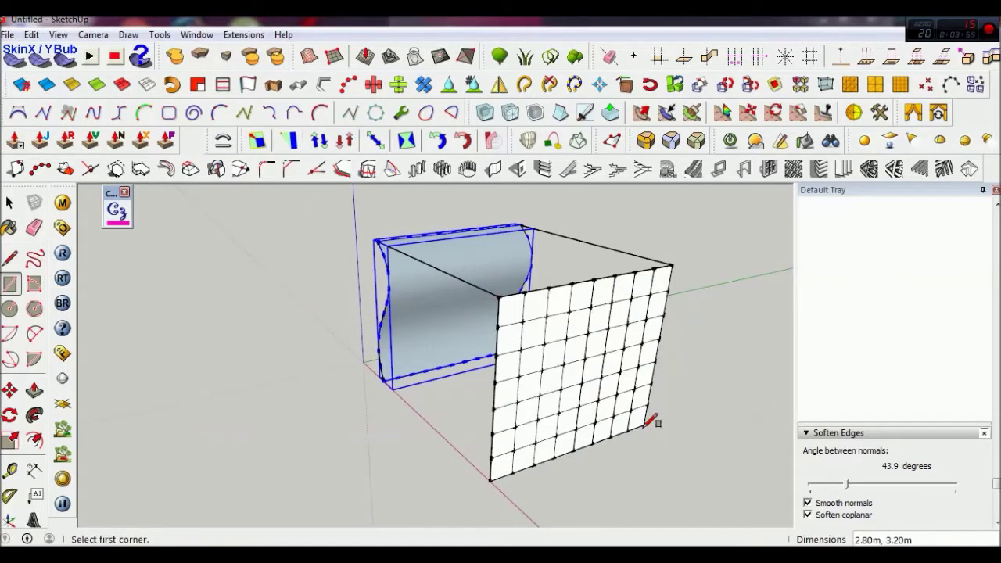
pyautogui.press('space')
pyautogui.click(573, 383)
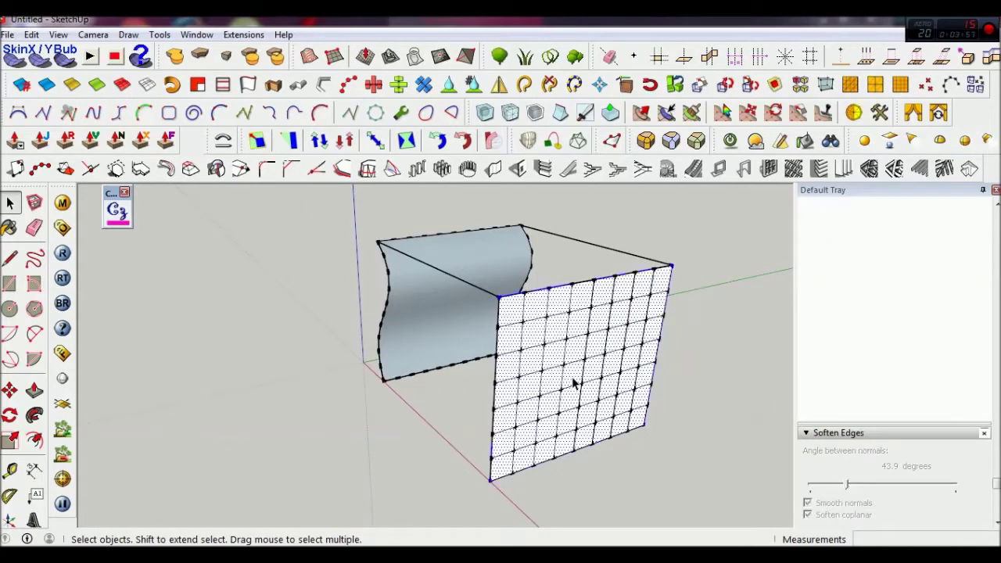
pyautogui.rightClick(573, 382)
pyautogui.click(635, 227)
# - Move the flat rectangle group away from the tiled wall
pyautogui.moveTo(599, 323); pyautogui.dragTo(581, 324, button='middle')
pyautogui.press('m')
pyautogui.click(564, 315)
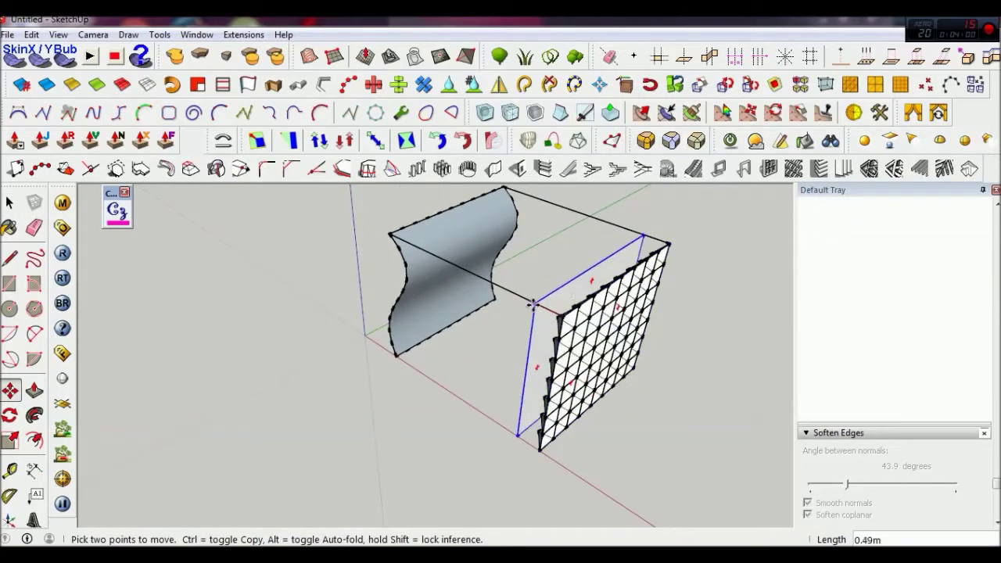
pyautogui.click(497, 288)
pyautogui.press('space')
pyautogui.scroll(-3, 501, 319)
pyautogui.moveTo(500, 319)
pyautogui.mouseDown(button='middle')
pyautogui.moveTo(634, 353)
pyautogui.moveTo(699, 233)
pyautogui.moveTo(523, 335)
pyautogui.mouseUp(button='middle')
pyautogui.scroll(4, 523, 335)
pyautogui.scroll(-3, 523, 335)
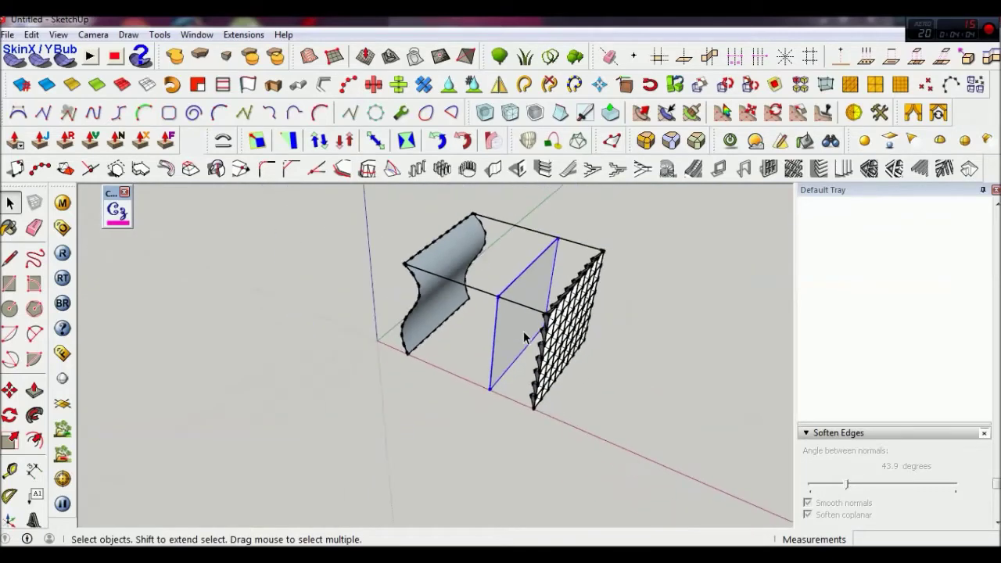
pyautogui.scroll(3, 508, 320)
# - Move the rectangle back so it sits flush against the tiled wall
pyautogui.press('m')
pyautogui.click(515, 302)
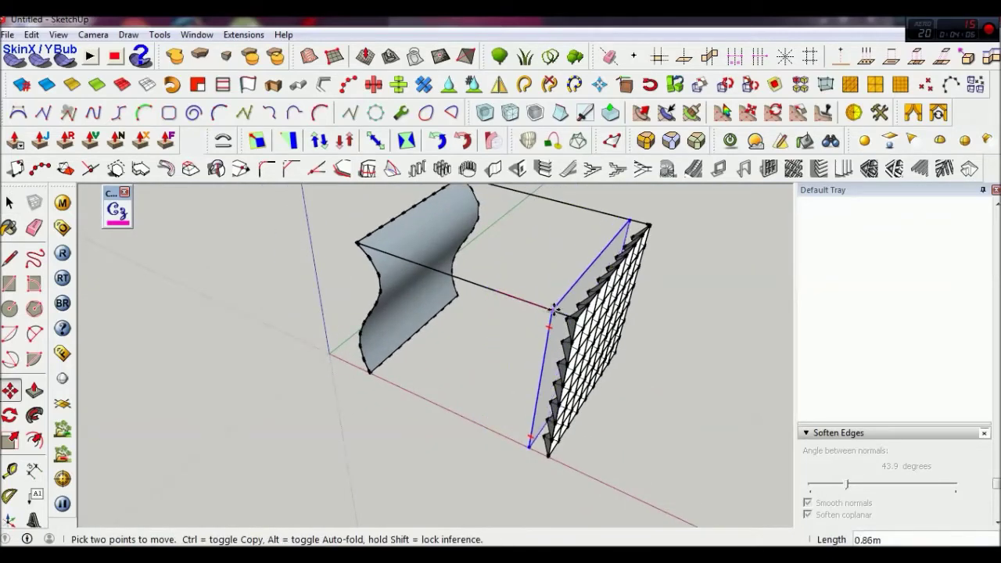
pyautogui.click(583, 329)
pyautogui.press('space')
pyautogui.scroll(-2, 580, 357)
pyautogui.moveTo(579, 356)
pyautogui.mouseDown(button='middle')
pyautogui.moveTo(554, 340)
pyautogui.moveTo(527, 349)
pyautogui.mouseUp(button='middle')
pyautogui.scroll(2, 525, 338)
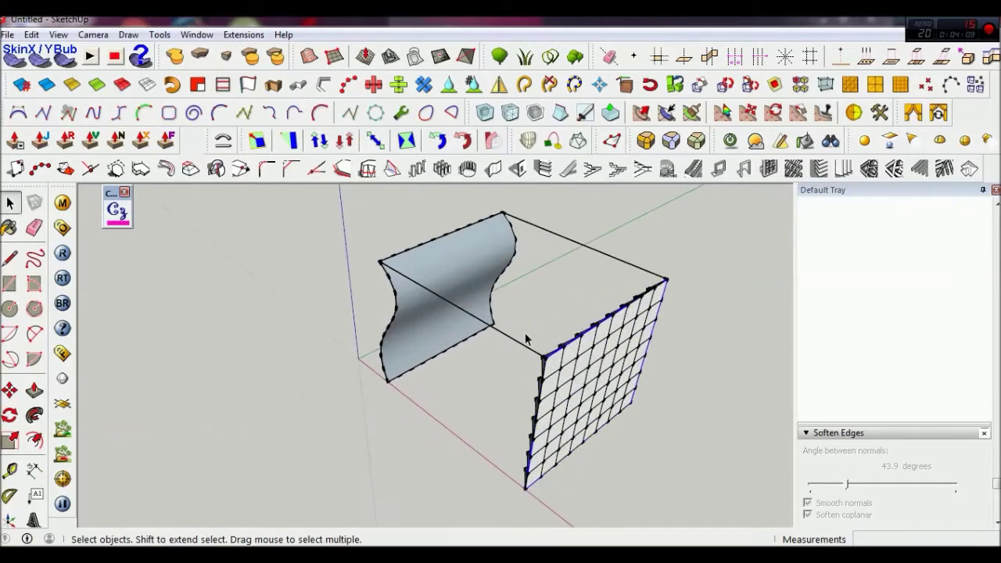
# - Combine the wavy surface group and tiled wall pieces into one group
pyautogui.keyDown('shift'); pyautogui.click(464, 287); pyautogui.keyUp('shift')
pyautogui.scroll(2, 567, 386)
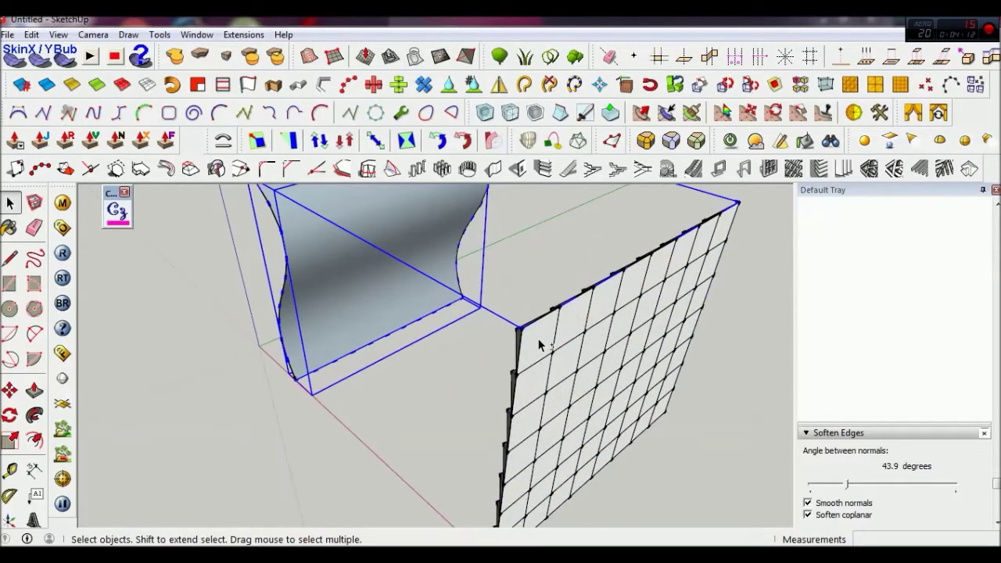
pyautogui.rightClick(538, 338)
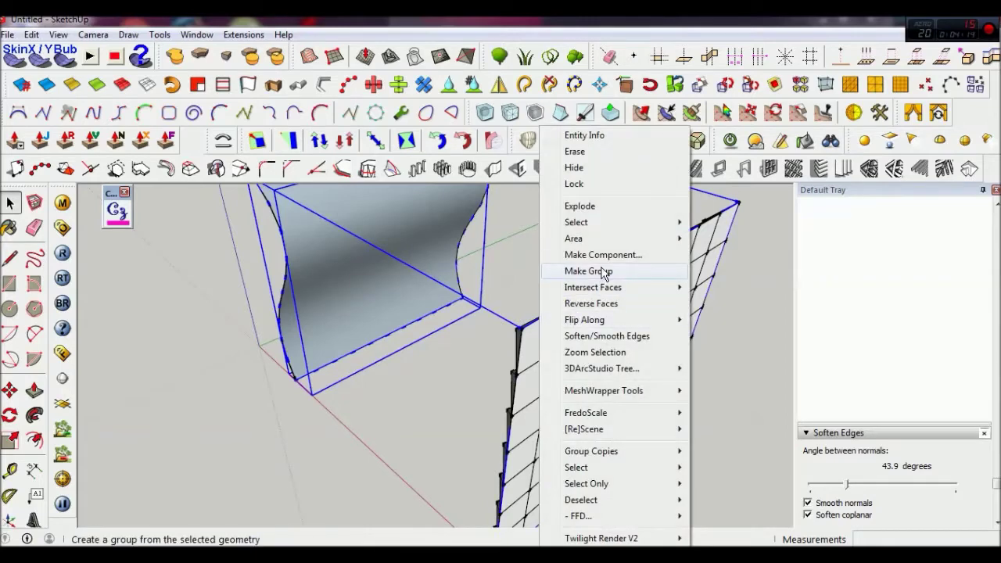
pyautogui.click(577, 269)
pyautogui.scroll(-3, 491, 401)
pyautogui.moveTo(491, 401); pyautogui.dragTo(671, 376, button='middle')
pyautogui.click(586, 458)
pyautogui.click(426, 330)
# - Cancel the tiled-mesh move inside the group and select the entire model
pyautogui.doubleClick(590, 334)
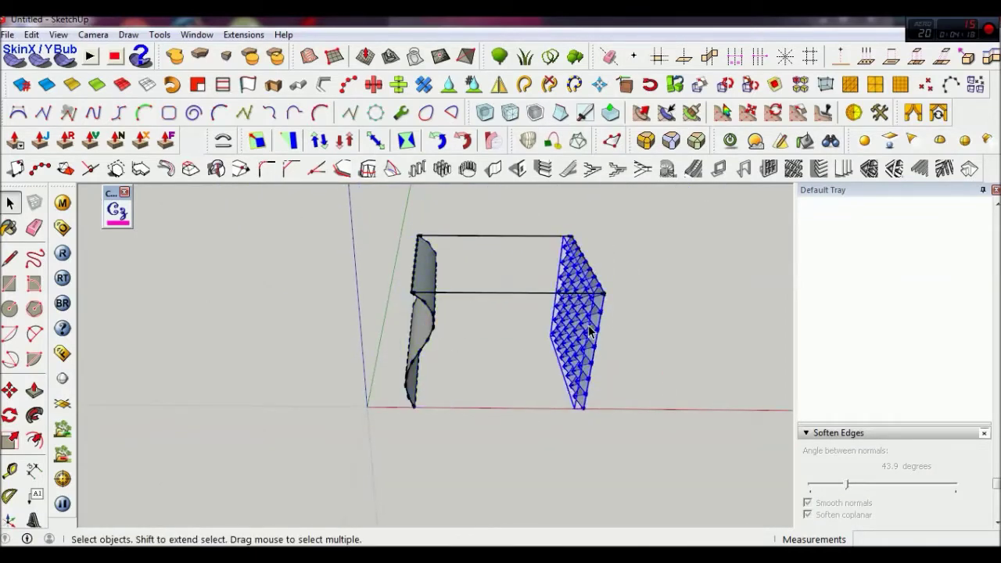
pyautogui.press('m')
pyautogui.click(591, 333)
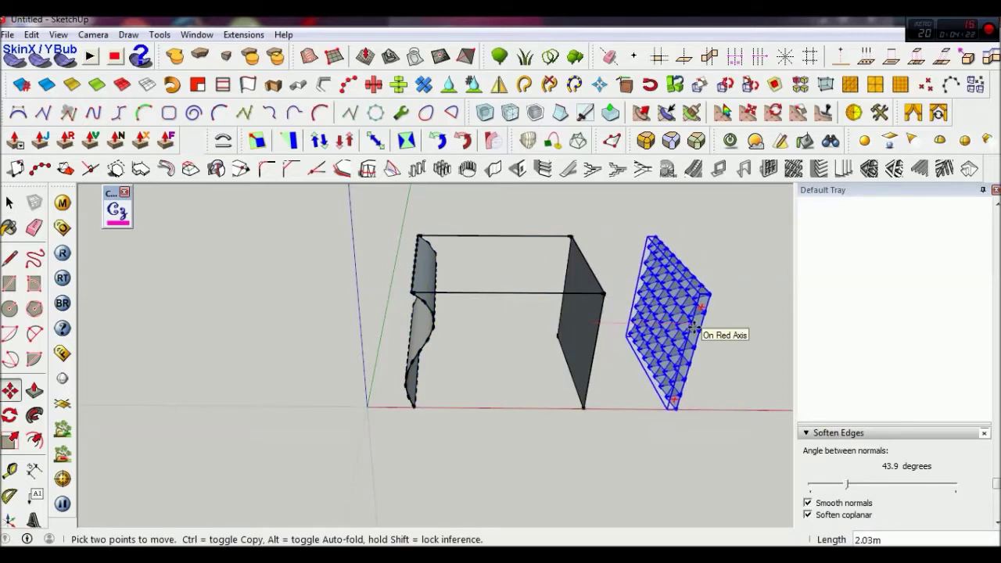
pyautogui.press('Escape')
pyautogui.press('space')
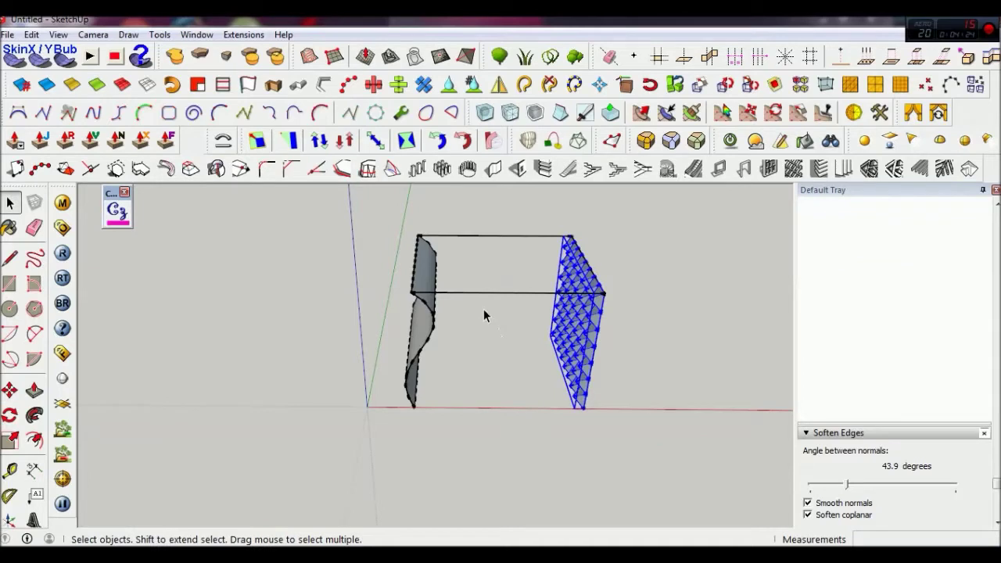
pyautogui.tripleClick(491, 294)
pyautogui.click(244, 35)
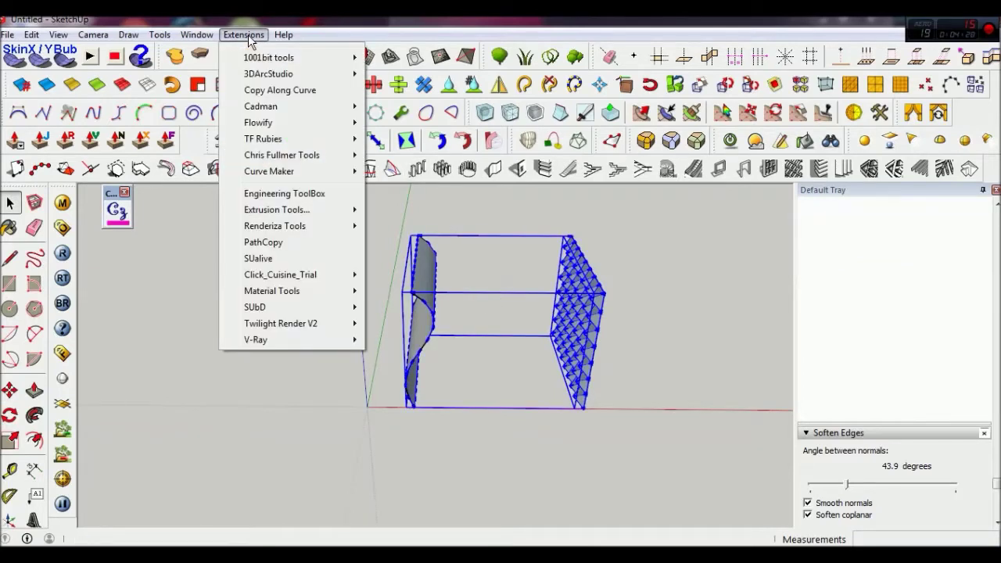
pyautogui.moveTo(258, 123)
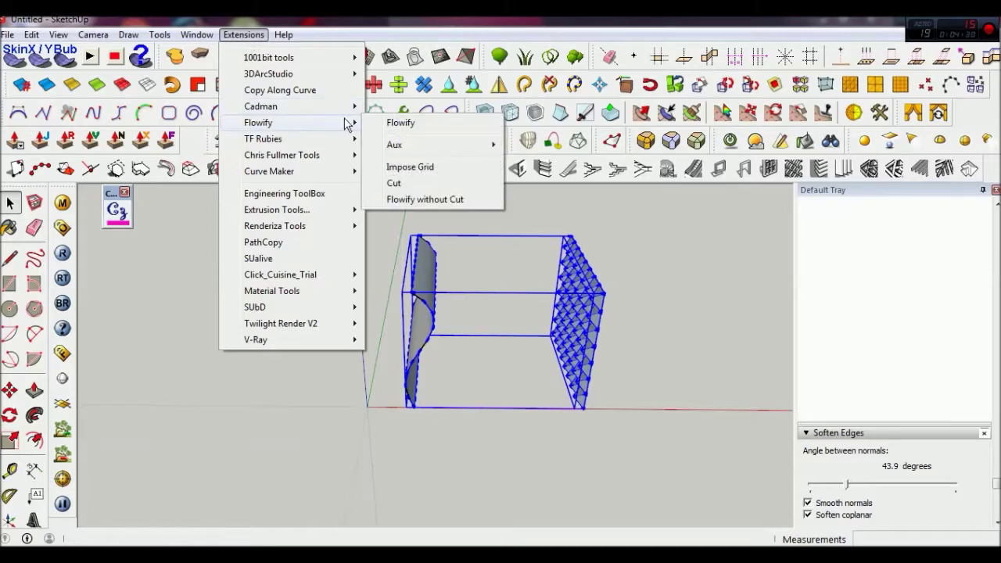
# - Run Flowify to wrap the pyramid-tile grid onto the wavy S-surface
pyautogui.click(390, 122)
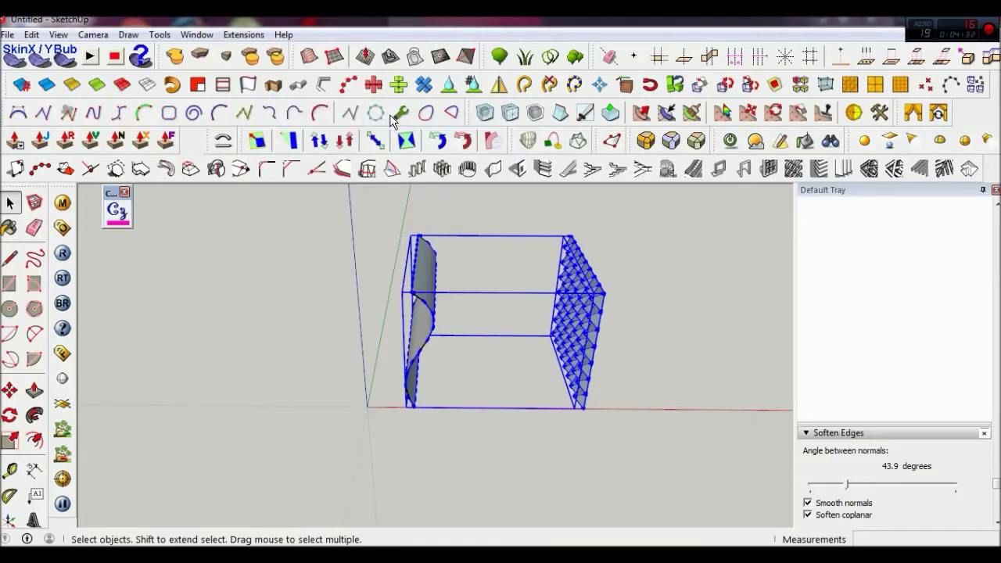
pyautogui.scroll(4, 422, 321)
pyautogui.moveTo(423, 321)
pyautogui.mouseDown(button='middle')
pyautogui.moveTo(741, 113)
pyautogui.moveTo(461, 304)
pyautogui.mouseUp(button='middle')
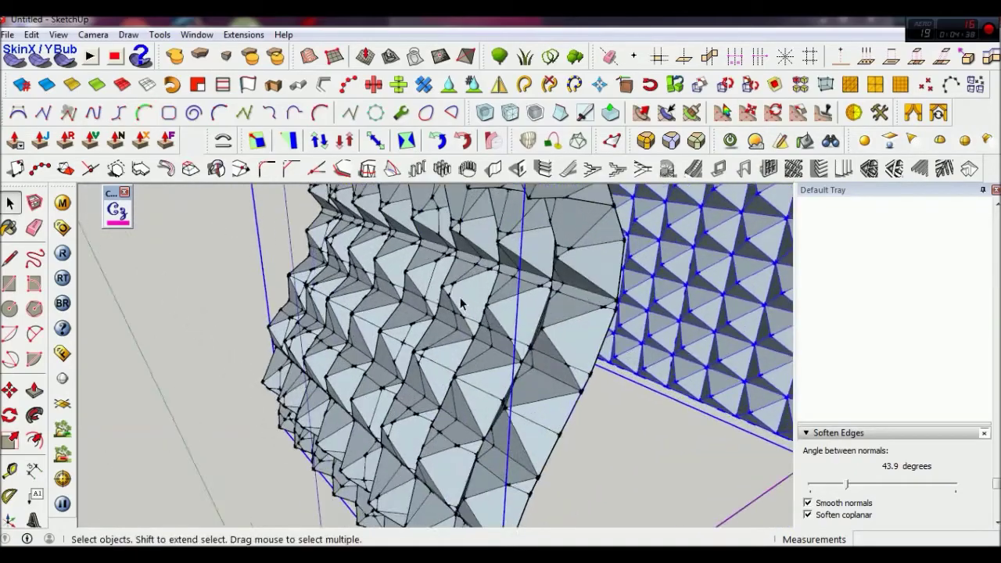
pyautogui.scroll(2, 461, 304)
pyautogui.moveTo(462, 303)
pyautogui.mouseDown(button='middle')
pyautogui.moveTo(539, 337)
pyautogui.moveTo(653, 440)
pyautogui.mouseUp(button='middle')
pyautogui.scroll(-4, 540, 338)
# - Delete the original flat pyramid grid together with its connecting edges
pyautogui.click(653, 441)
pyautogui.scroll(-3, 520, 368)
pyautogui.moveTo(520, 367); pyautogui.dragTo(613, 376, button='middle')
pyautogui.click(613, 376)
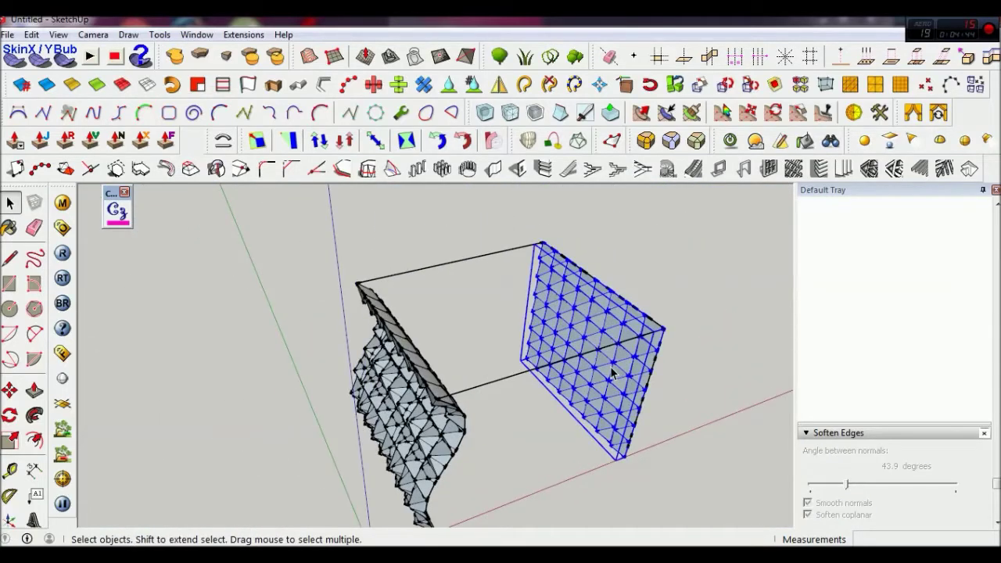
pyautogui.tripleClick(585, 354)
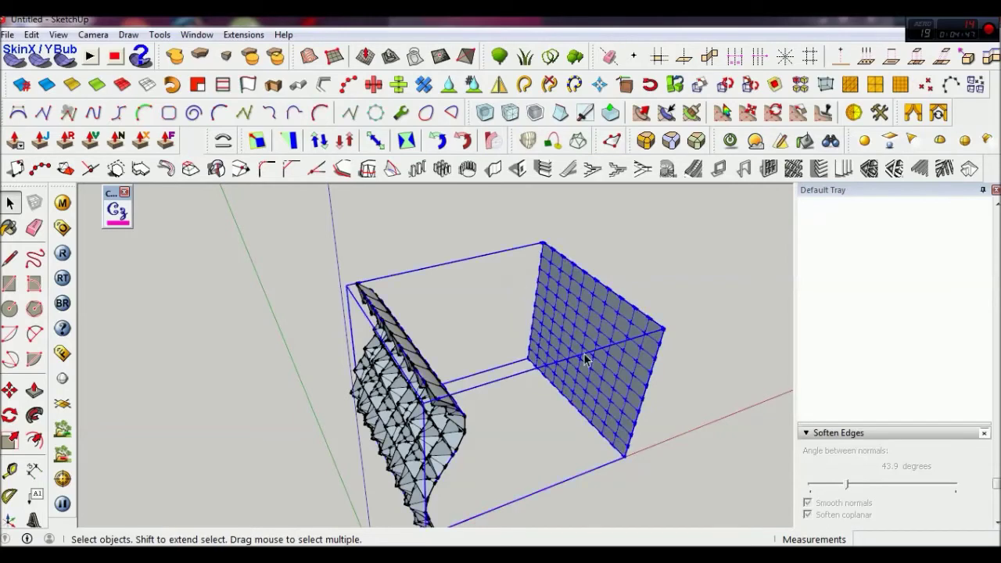
pyautogui.press('Delete')
# - Soften the faceted wavy mesh's extra triangulation edges at 43.9 degrees
pyautogui.scroll(-2, 583, 355)
pyautogui.moveTo(585, 363)
pyautogui.mouseDown(button='middle')
pyautogui.moveTo(605, 347)
pyautogui.moveTo(545, 381)
pyautogui.mouseUp(button='middle')
pyautogui.scroll(4, 606, 346)
pyautogui.scroll(2, 545, 381)
pyautogui.click(453, 380)
pyautogui.scroll(-3, 464, 365)
pyautogui.moveTo(464, 366); pyautogui.dragTo(469, 335, button='middle')
pyautogui.scroll(3, 445, 376)
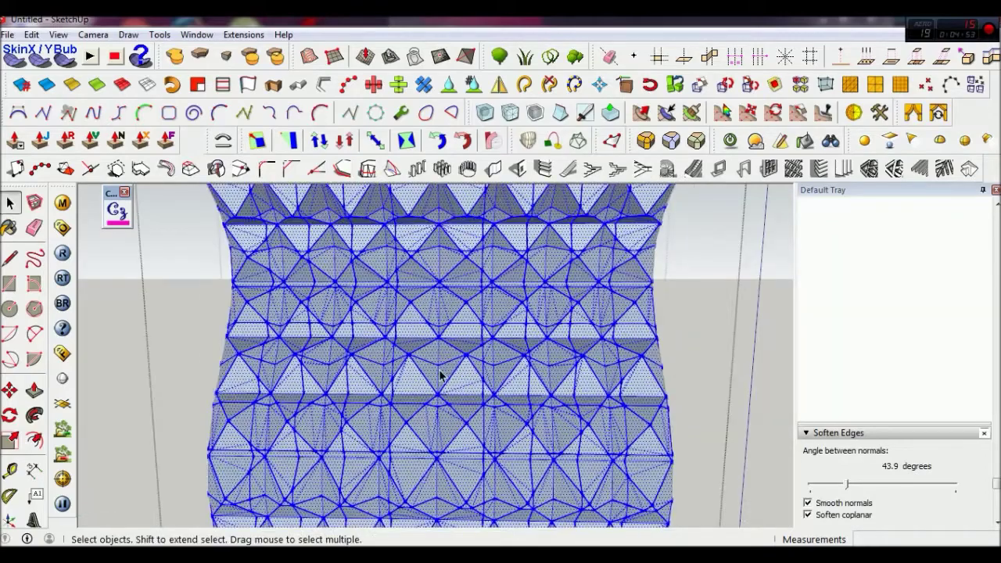
pyautogui.rightClick(429, 377)
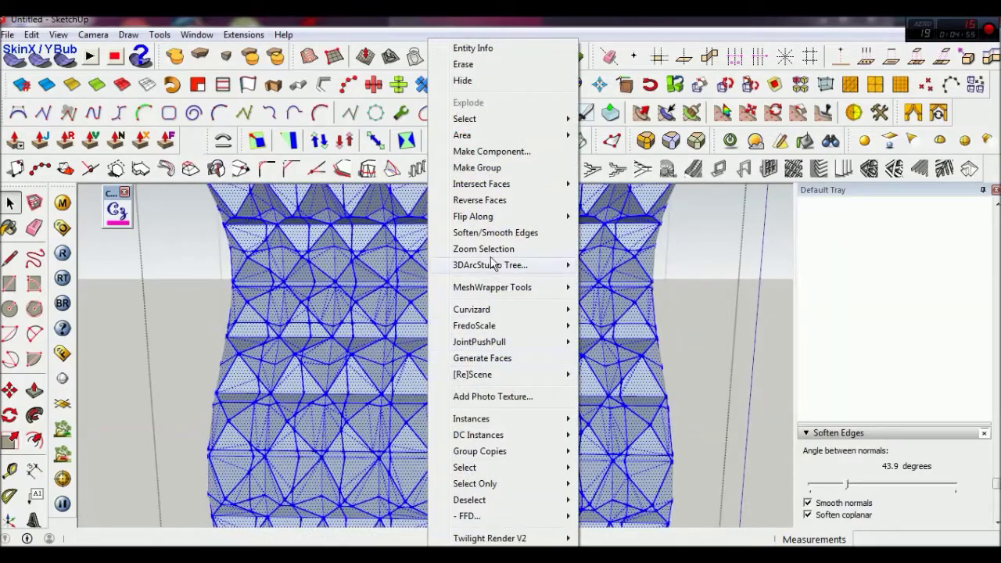
pyautogui.click(495, 232)
# - Orbit around the softened mesh to inspect the clean pyramids, then deselect it
pyautogui.scroll(-2, 481, 419)
pyautogui.moveTo(477, 418)
pyautogui.mouseDown(button='middle')
pyautogui.moveTo(503, 261)
pyautogui.moveTo(532, 381)
pyautogui.mouseUp(button='middle')
pyautogui.scroll(2, 391, 279)
pyautogui.scroll(2, 372, 383)
pyautogui.moveTo(372, 384)
pyautogui.mouseDown(button='middle')
pyautogui.moveTo(487, 446)
pyautogui.moveTo(537, 441)
pyautogui.moveTo(395, 403)
pyautogui.moveTo(411, 346)
pyautogui.moveTo(440, 375)
pyautogui.moveTo(433, 401)
pyautogui.moveTo(481, 334)
pyautogui.moveTo(443, 368)
pyautogui.moveTo(401, 239)
pyautogui.moveTo(402, 380)
pyautogui.mouseUp(button='middle')
pyautogui.hotkey('ctrl', 't')
pyautogui.scroll(-1, 435, 416)
pyautogui.scroll(3, 518, 371)
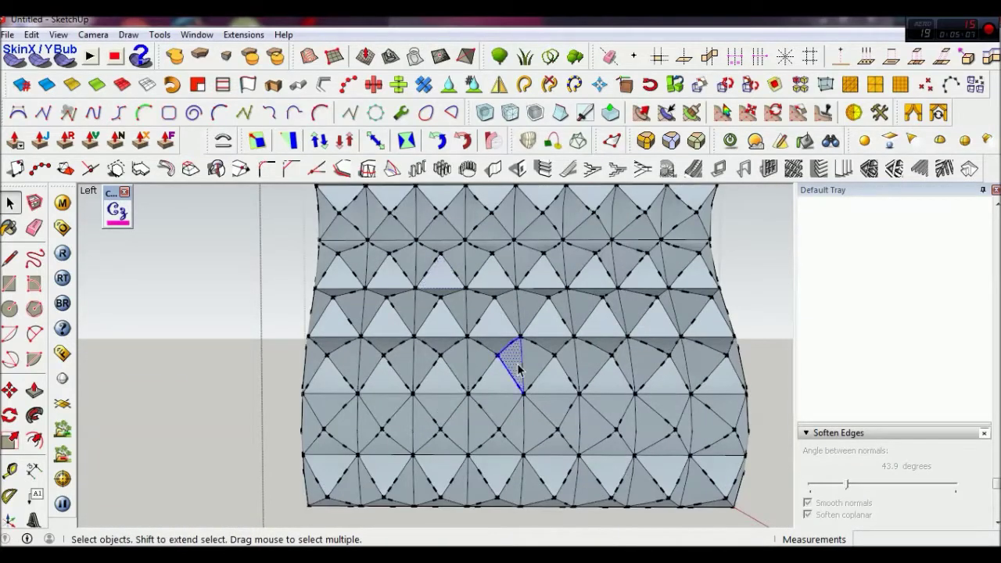
# - Select only the faceted mesh's faces and delete them, leaving the pyramid edge lattice
pyautogui.tripleClick(518, 371)
pyautogui.rightClick(518, 371)
pyautogui.moveTo(565, 483)
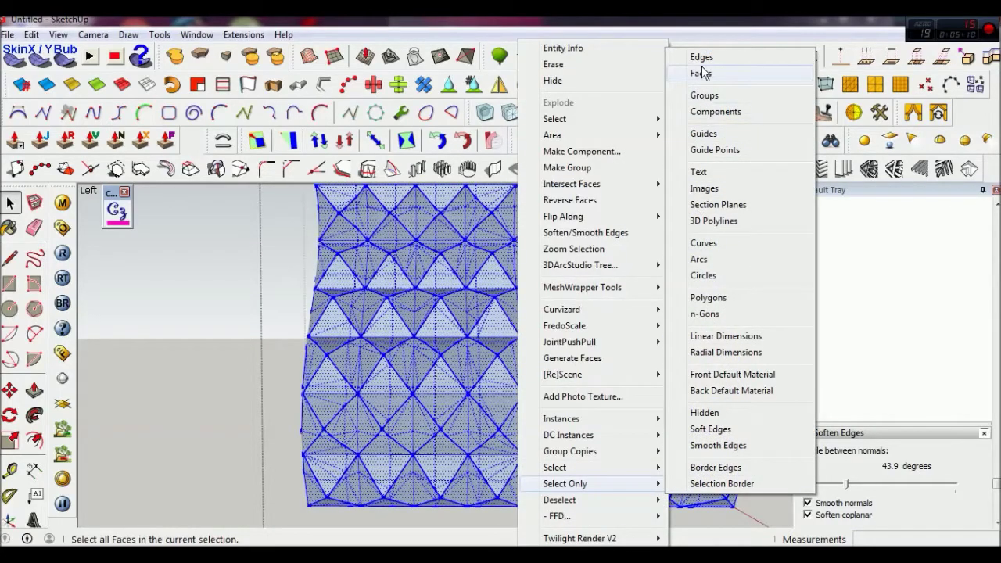
pyautogui.click(702, 74)
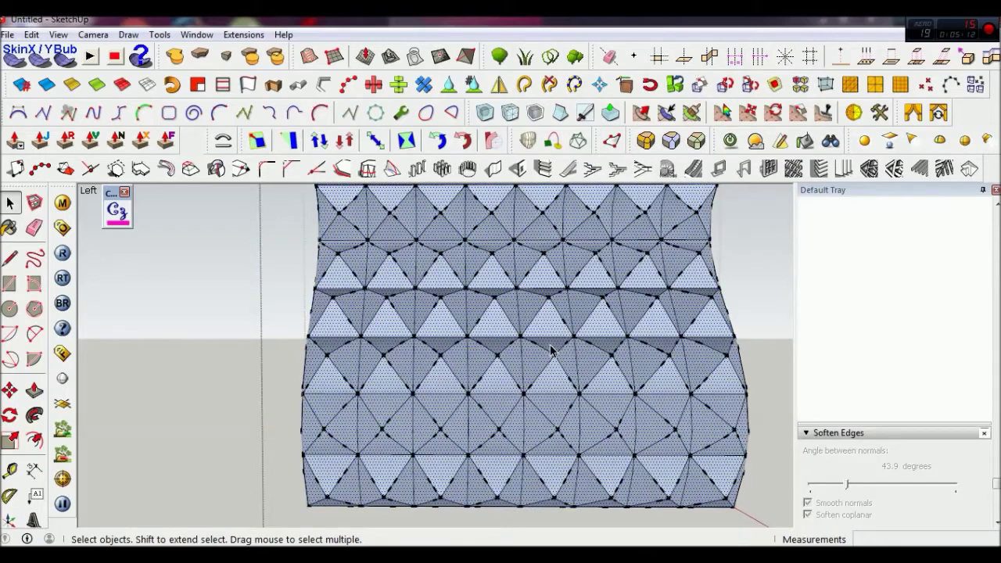
pyautogui.scroll(-2, 551, 351)
pyautogui.press('Delete')
pyautogui.moveTo(440, 308); pyautogui.dragTo(579, 409, button='middle')
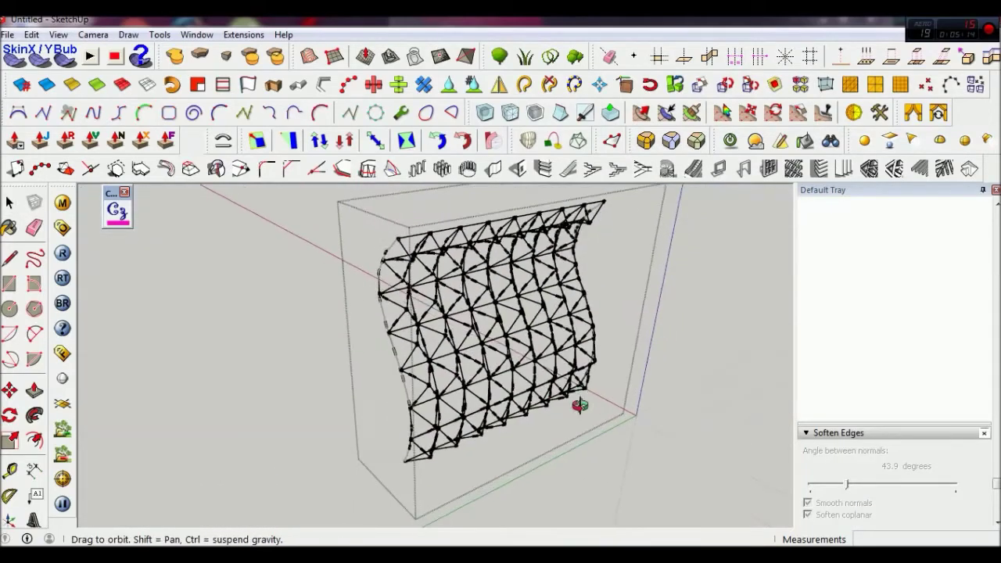
# - Orbit around the wavy wireframe from side, front and oblique views, then bring up the Curvizard Launcher
pyautogui.scroll(3, 399, 264)
pyautogui.moveTo(399, 264)
pyautogui.mouseDown(button='middle')
pyautogui.moveTo(433, 254)
pyautogui.moveTo(431, 263)
pyautogui.mouseUp(button='middle')
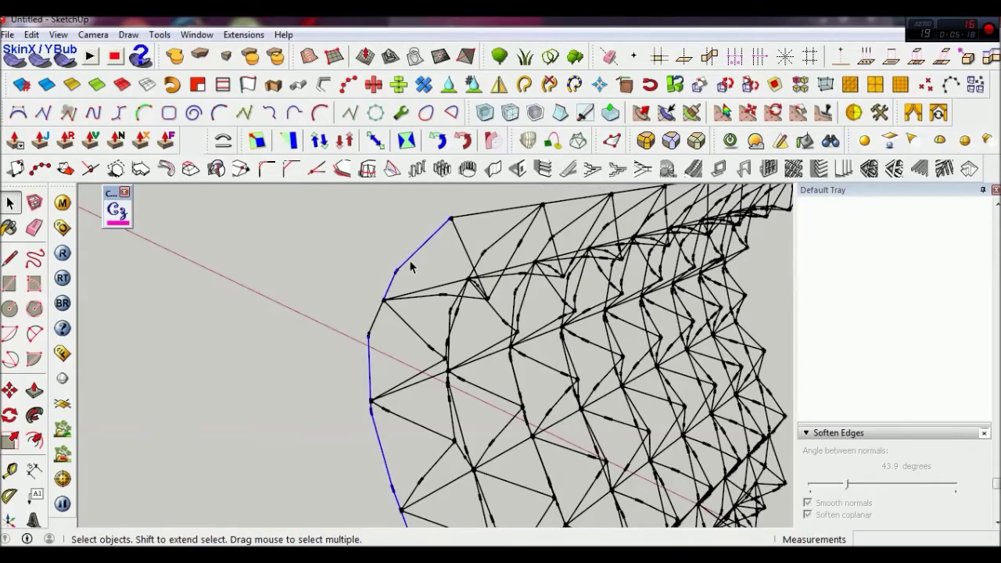
pyautogui.scroll(-3, 409, 260)
pyautogui.moveTo(409, 259); pyautogui.dragTo(372, 300, button='middle')
pyautogui.scroll(2, 442, 356)
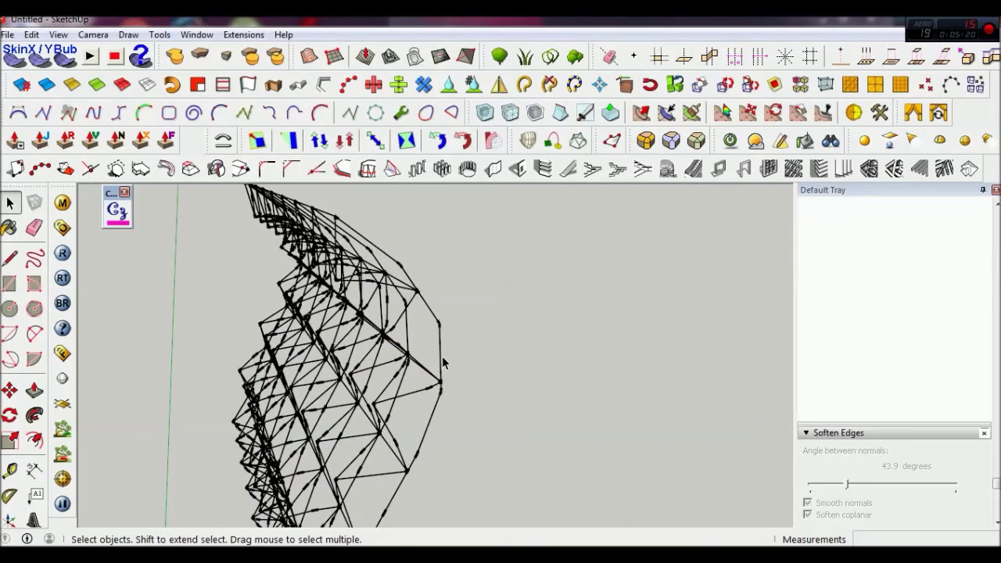
pyautogui.moveTo(442, 357); pyautogui.dragTo(681, 341, button='middle')
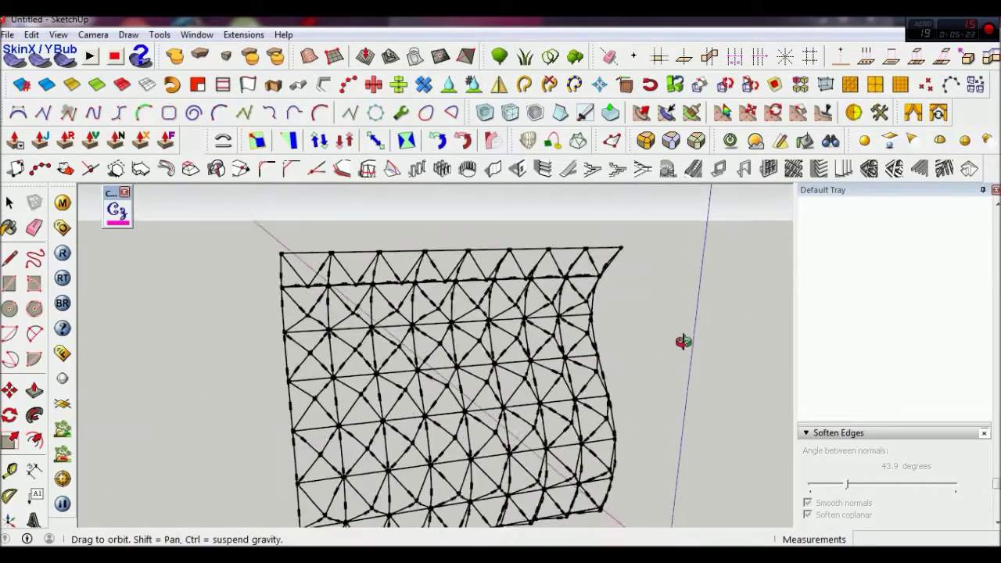
pyautogui.scroll(-2, 320, 285)
pyautogui.moveTo(319, 285)
pyautogui.mouseDown(button='middle')
pyautogui.moveTo(339, 270)
pyautogui.moveTo(392, 266)
pyautogui.mouseUp(button='middle')
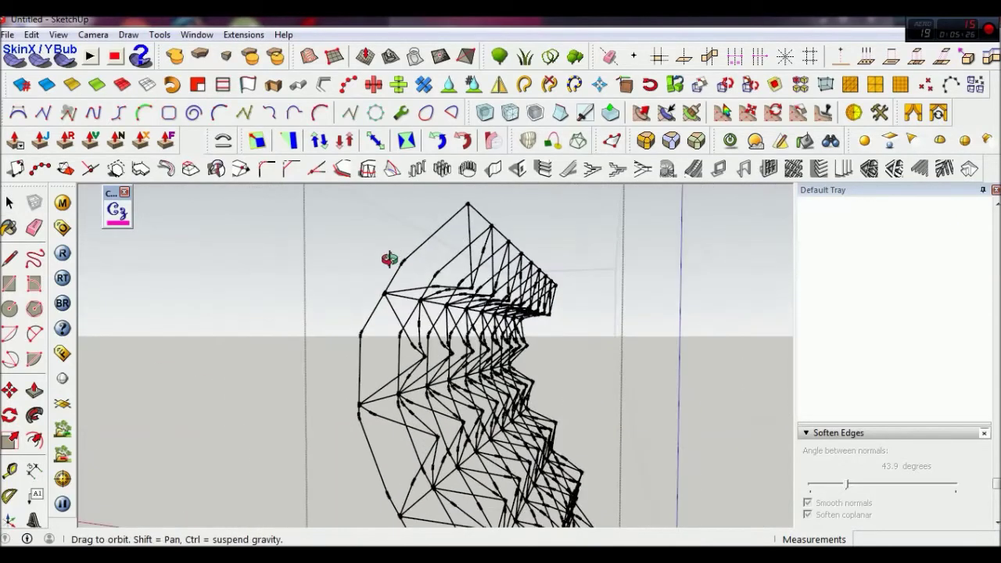
pyautogui.click(116, 215)
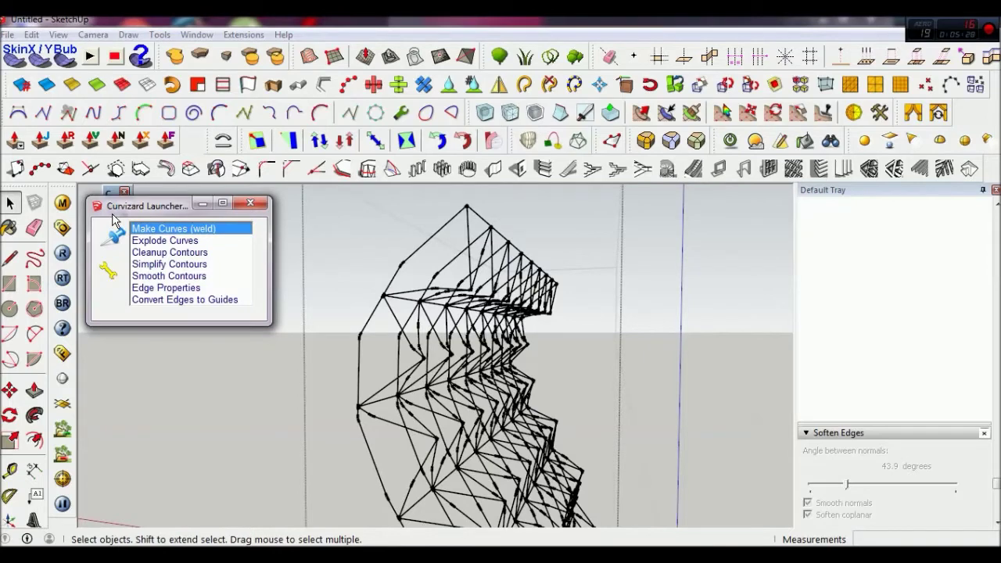
# - Run Curvizard Simplify Contours on the kinked edges at a left-side vertex
pyautogui.click(164, 264)
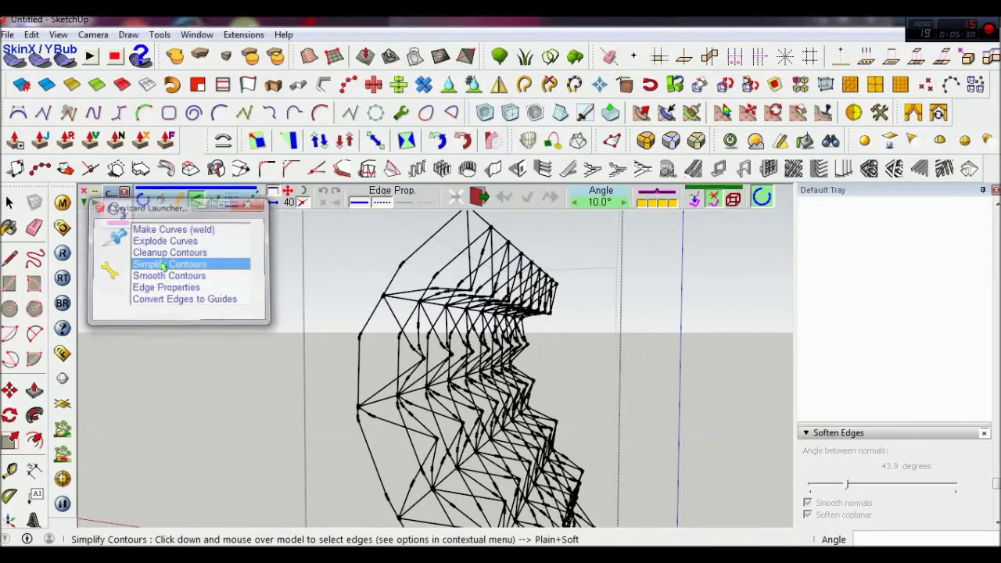
pyautogui.click(365, 335)
pyautogui.click(372, 323)
pyautogui.press('space')
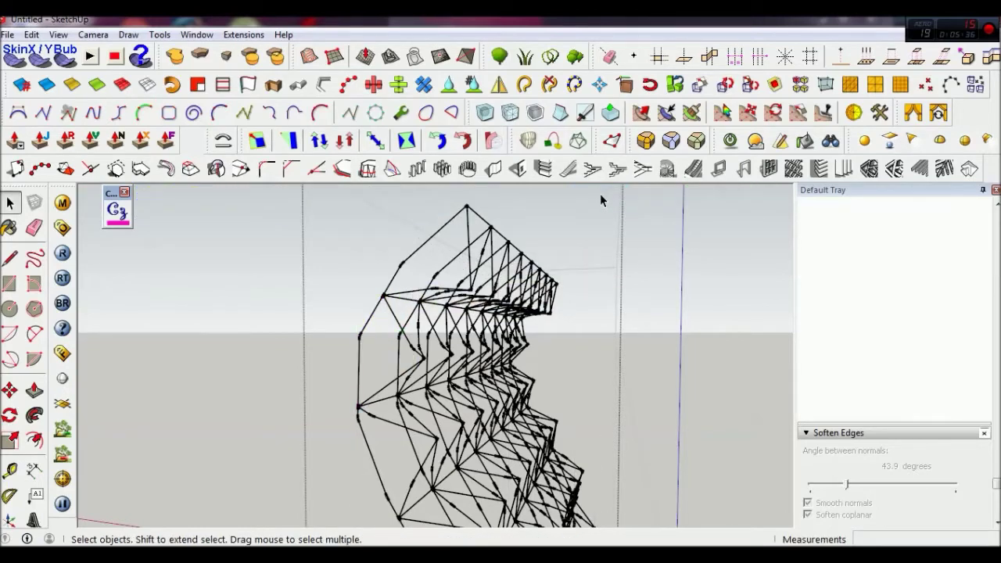
# - Rerun Simplify Contours with Angle max 35 on the vertical and diagonal left edges
pyautogui.click(123, 218)
pyautogui.doubleClick(165, 264)
pyautogui.click(595, 202)
pyautogui.write('35')
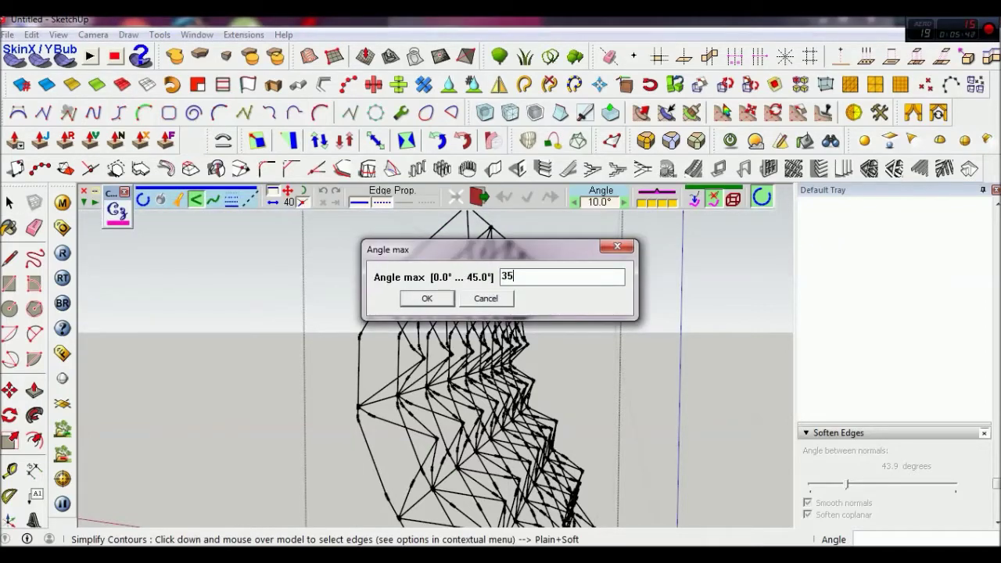
pyautogui.click(427, 299)
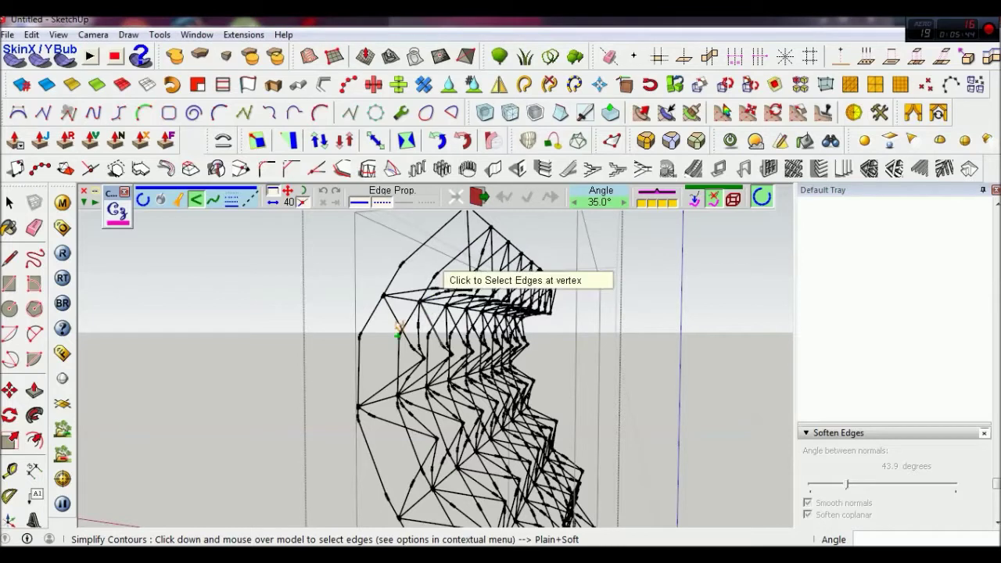
pyautogui.moveTo(380, 336); pyautogui.dragTo(381, 329)
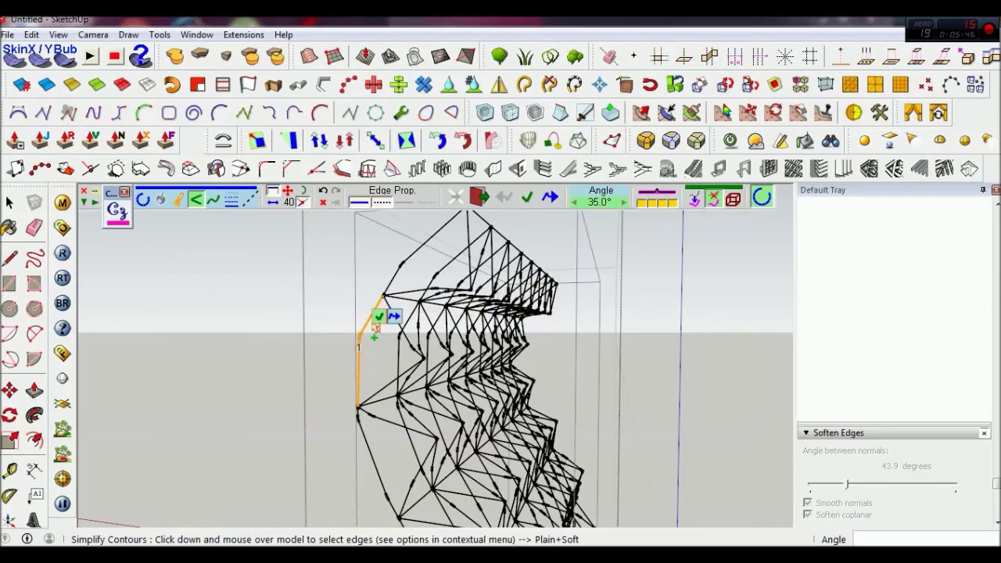
pyautogui.click(380, 328)
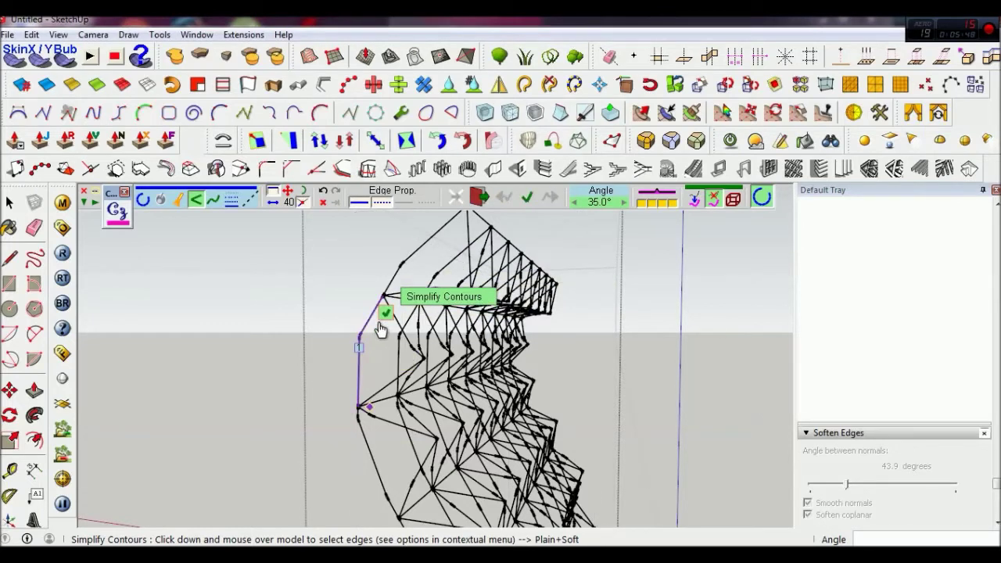
pyautogui.click(386, 313)
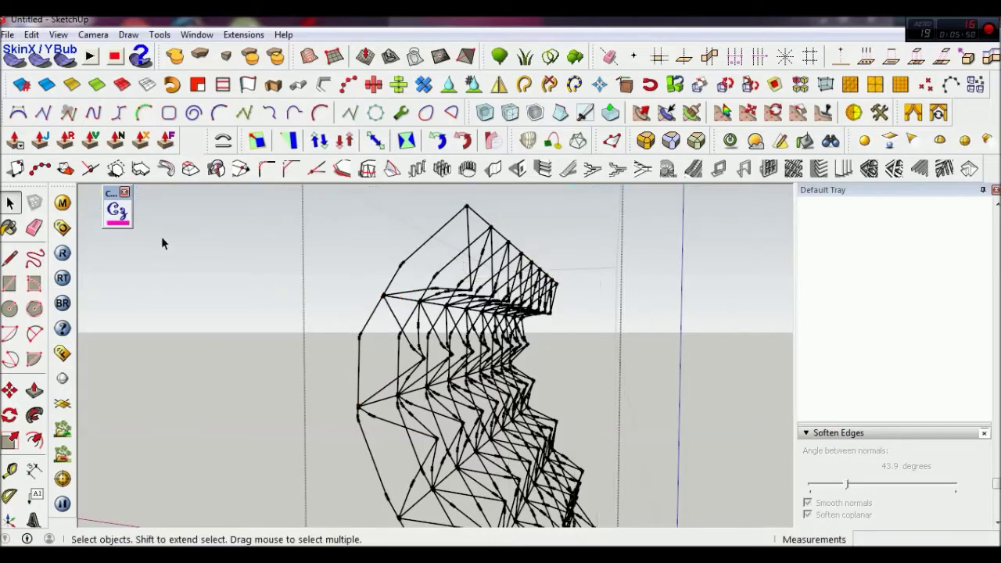
# - Rerun Simplify Contours with Angle max 40 on the kinked left-vertex edges
pyautogui.click(122, 216)
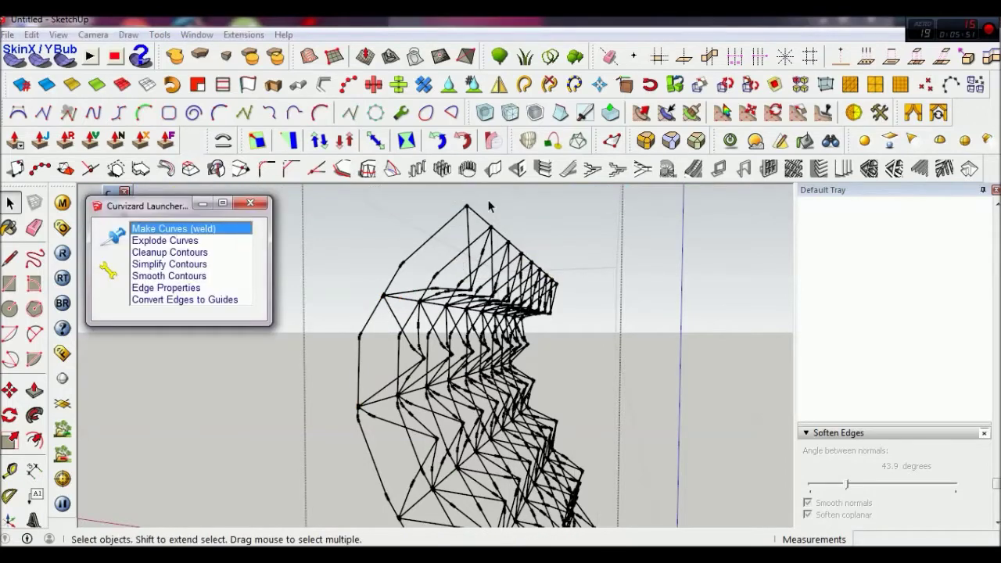
pyautogui.click(196, 265)
pyautogui.click(598, 209)
pyautogui.write('40')
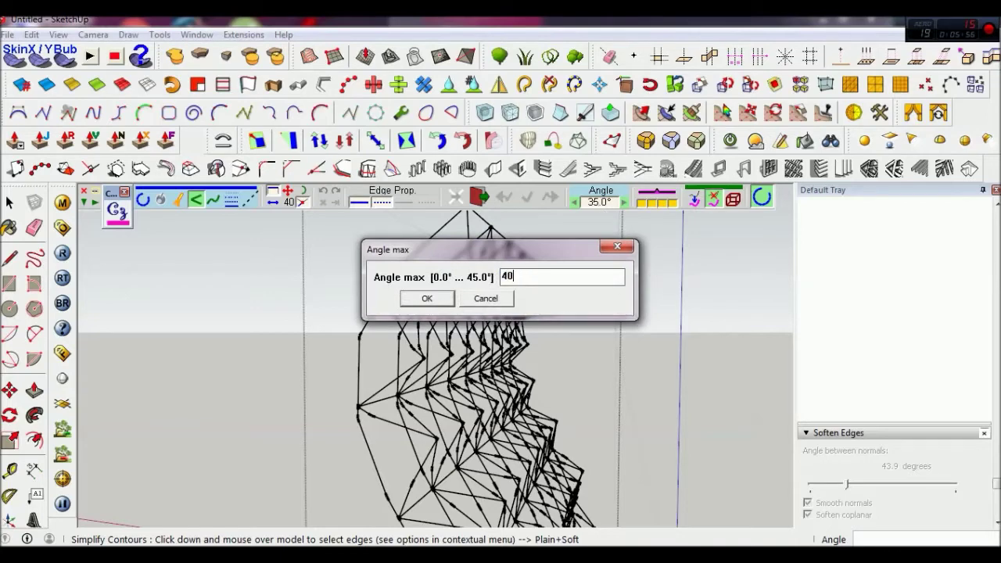
pyautogui.click(427, 299)
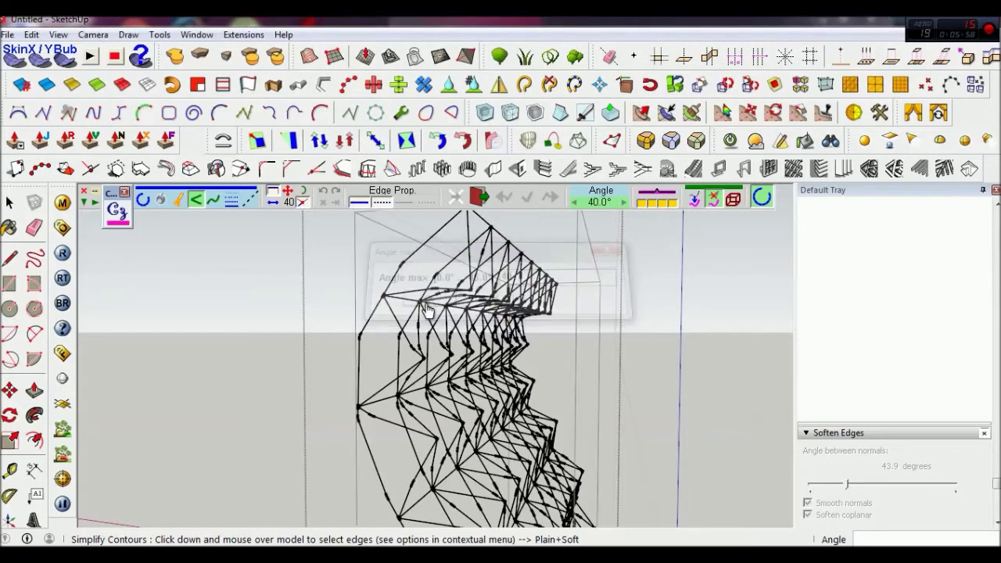
pyautogui.click(371, 334)
pyautogui.click(370, 335)
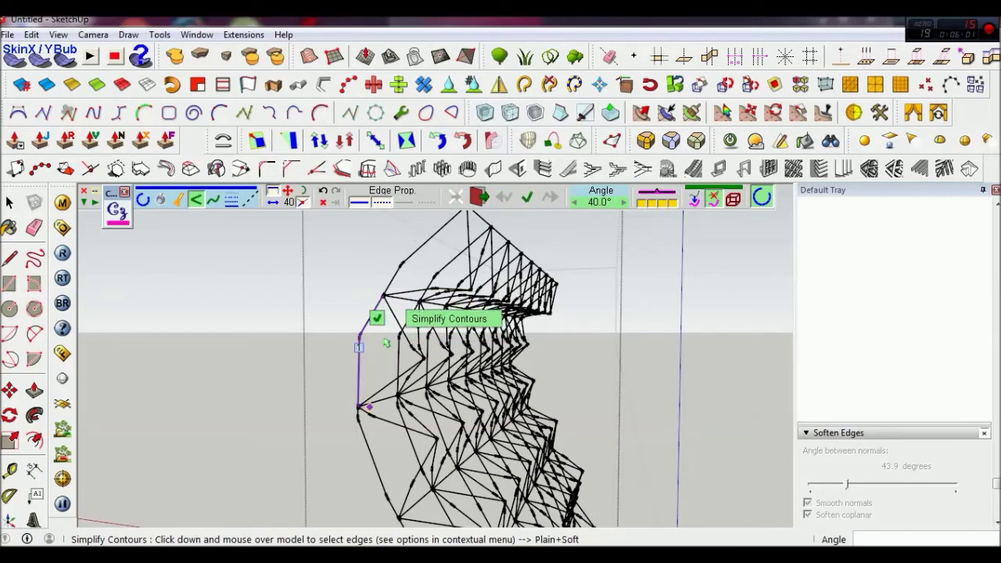
pyautogui.click(386, 342)
pyautogui.moveTo(386, 342)
pyautogui.mouseDown(button='middle')
pyautogui.moveTo(230, 380)
pyautogui.moveTo(188, 306)
pyautogui.mouseUp(button='middle')
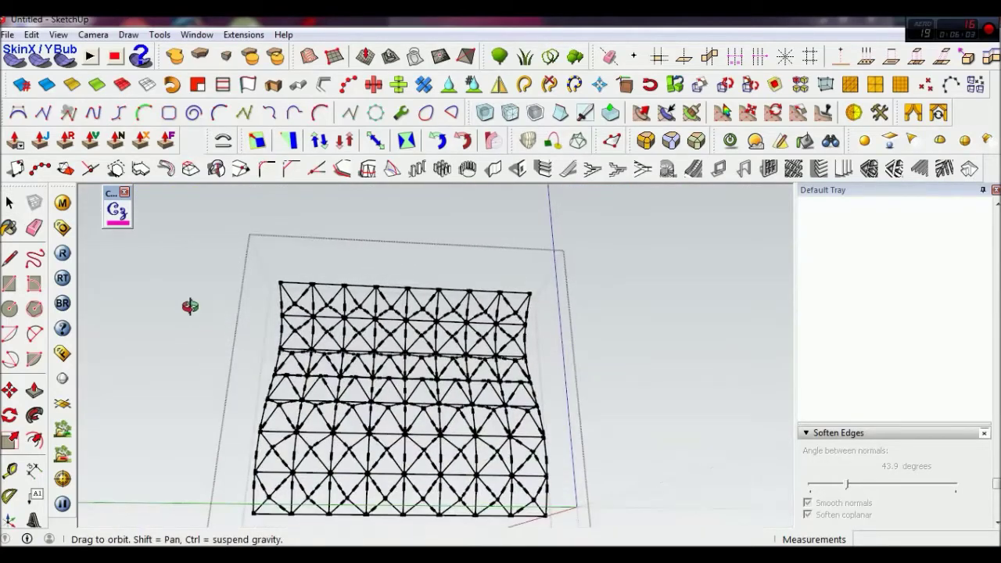
# - Window-select the top row and the next alternating bands of tile edges
pyautogui.moveTo(401, 297)
pyautogui.mouseDown(button='middle')
pyautogui.moveTo(376, 308)
pyautogui.moveTo(375, 277)
pyautogui.moveTo(384, 284)
pyautogui.moveTo(359, 282)
pyautogui.mouseUp(button='middle')
pyautogui.moveTo(194, 267); pyautogui.dragTo(635, 344)
pyautogui.moveTo(358, 346)
pyautogui.mouseDown(button='middle')
pyautogui.moveTo(358, 447)
pyautogui.moveTo(184, 381)
pyautogui.mouseUp(button='middle')
pyautogui.scroll(-2, 225, 389)
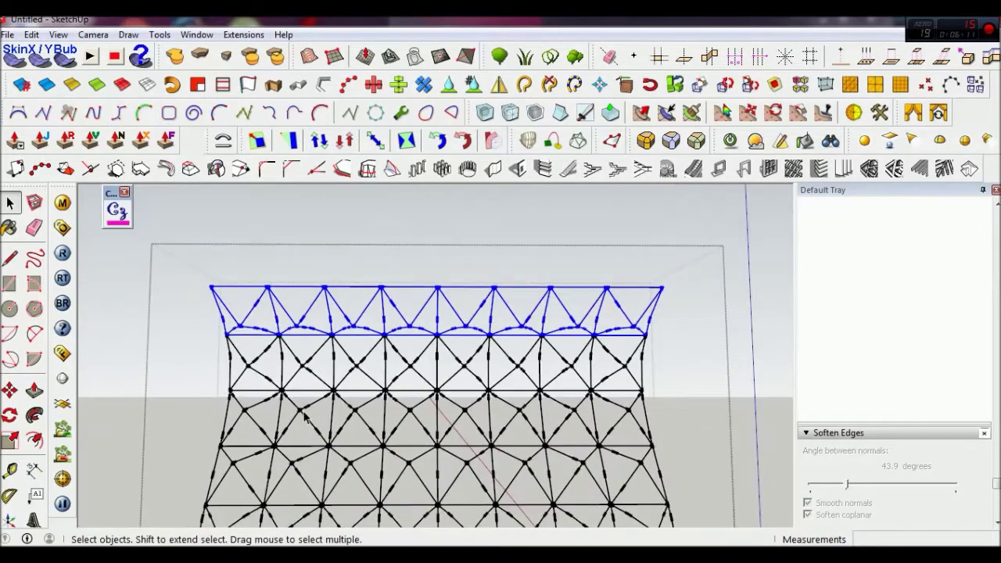
pyautogui.moveTo(208, 385); pyautogui.dragTo(771, 447)
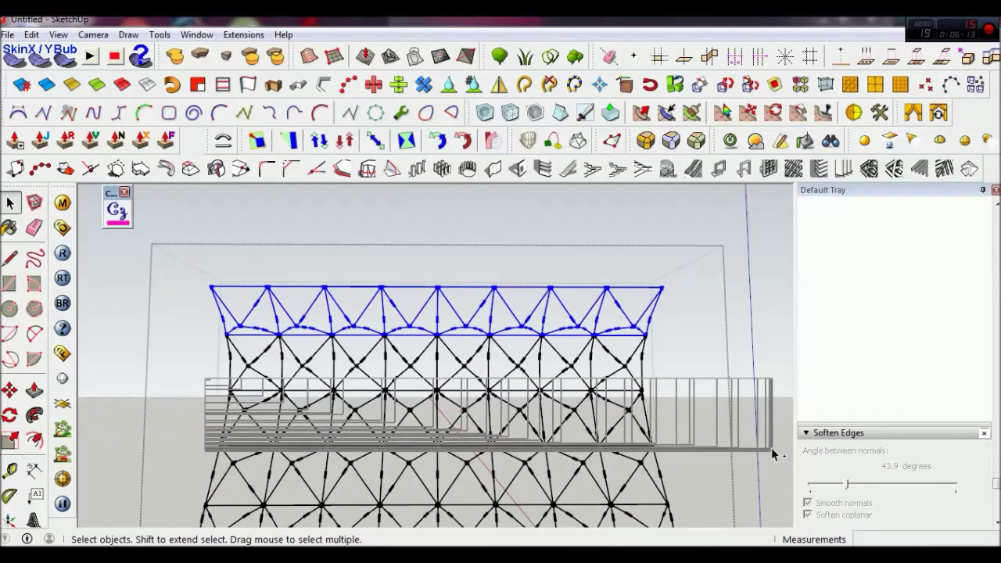
pyautogui.moveTo(454, 426)
pyautogui.mouseDown(button='middle')
pyautogui.moveTo(450, 296)
pyautogui.moveTo(447, 335)
pyautogui.moveTo(295, 369)
pyautogui.mouseUp(button='middle')
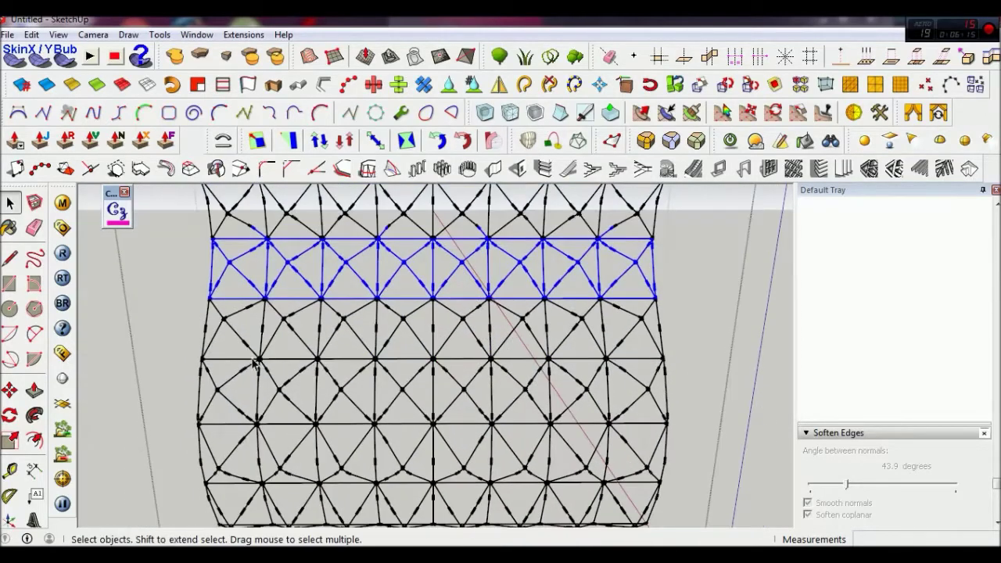
pyautogui.keyDown('shift'); pyautogui.moveTo(188, 356); pyautogui.dragTo(743, 435); pyautogui.keyUp('shift')
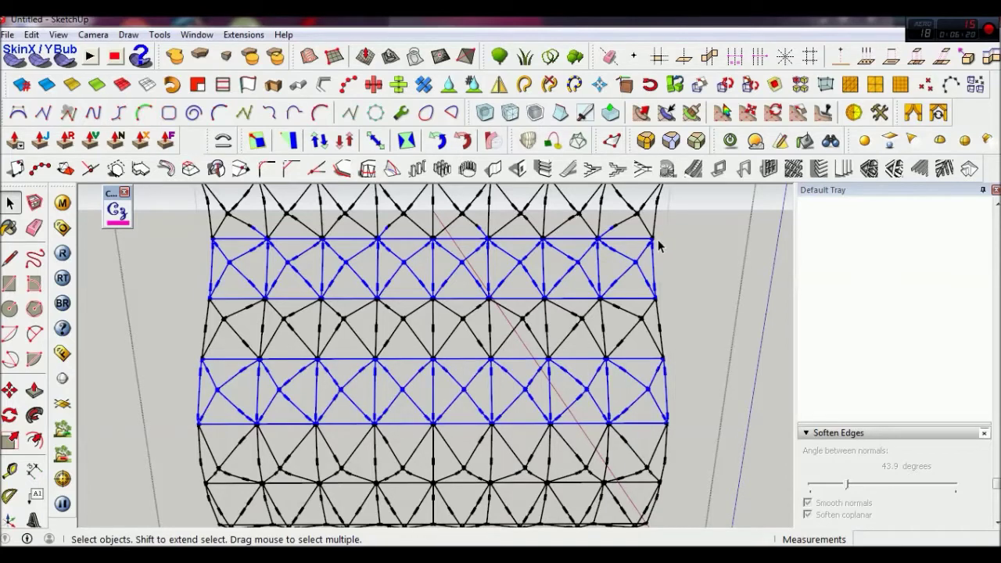
# - Tilt the view and add the lower band of tile edges to the selection
pyautogui.moveTo(391, 362)
pyautogui.mouseDown(button='middle')
pyautogui.moveTo(406, 319)
pyautogui.moveTo(399, 387)
pyautogui.moveTo(239, 389)
pyautogui.mouseUp(button='middle')
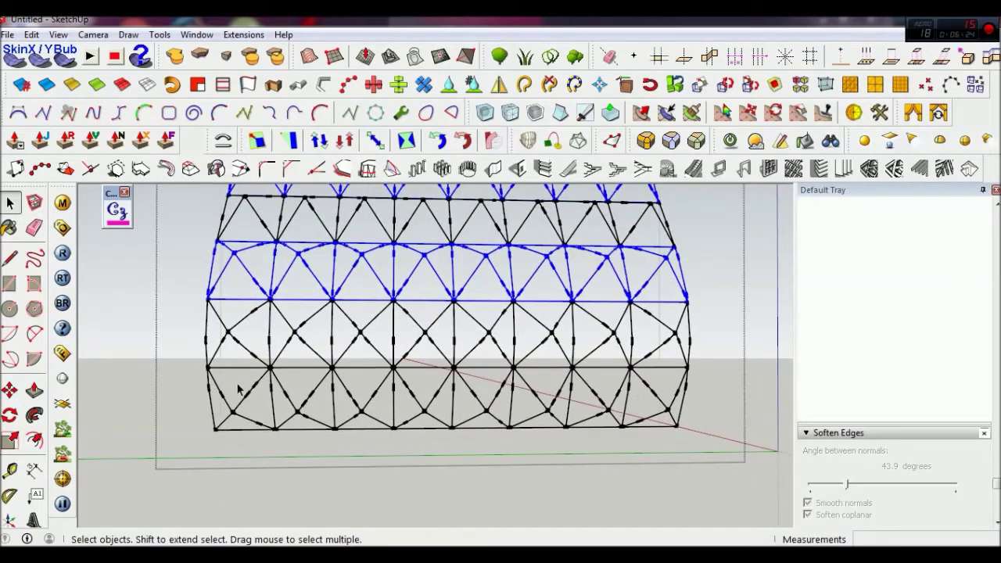
pyautogui.moveTo(188, 363); pyautogui.dragTo(713, 446)
pyautogui.moveTo(713, 446); pyautogui.dragTo(631, 443, button='middle')
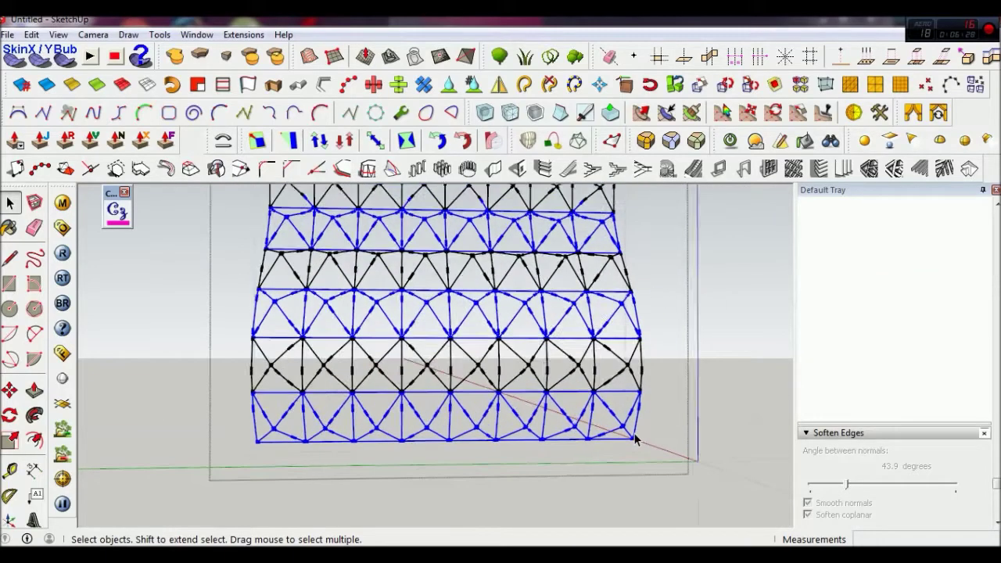
pyautogui.moveTo(632, 443); pyautogui.dragTo(644, 511, button='middle')
pyautogui.moveTo(581, 370); pyautogui.dragTo(469, 336, button='middle')
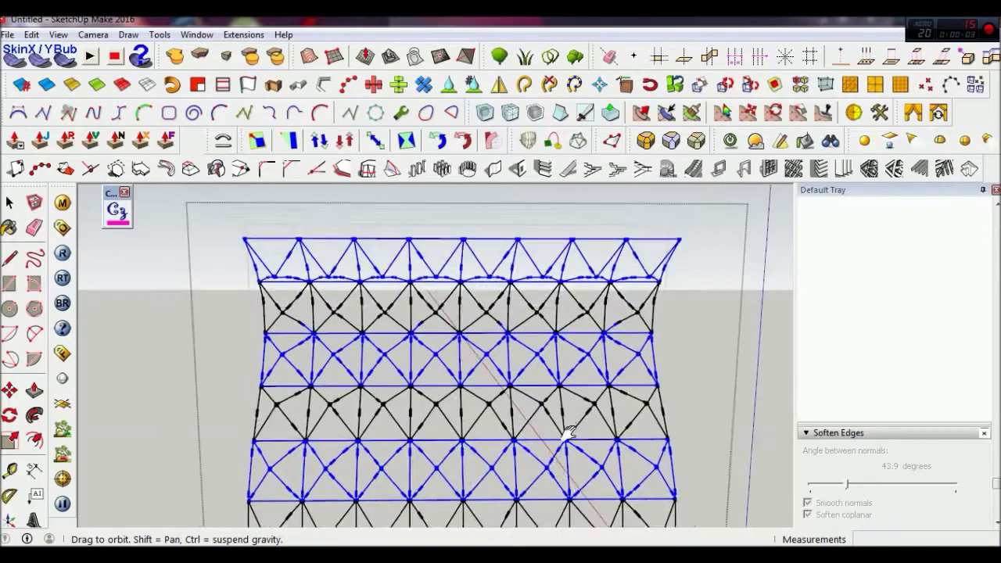
# - Orbit, pan and zoom along the selected tile bands to the wireframe's left end
pyautogui.scroll(3, 283, 299)
pyautogui.scroll(2, 285, 335)
pyautogui.moveTo(430, 366)
pyautogui.mouseDown(button='middle')
pyautogui.moveTo(389, 380)
pyautogui.moveTo(496, 353)
pyautogui.mouseUp(button='middle')
pyautogui.scroll(-2, 496, 358)
pyautogui.scroll(-3, 503, 381)
pyautogui.scroll(-2, 507, 405)
pyautogui.moveTo(507, 404); pyautogui.dragTo(476, 327, button='middle')
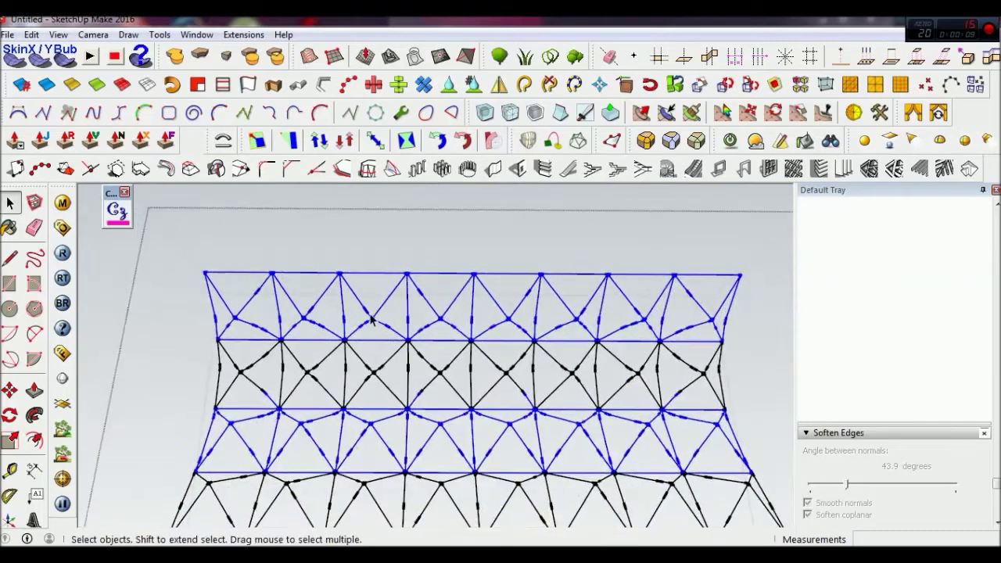
pyautogui.scroll(3, 279, 269)
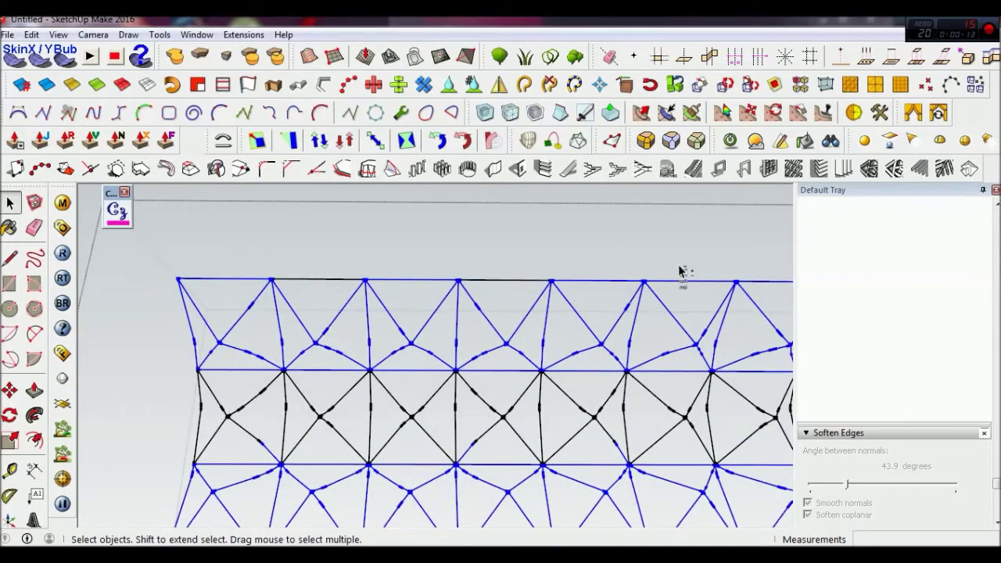
pyautogui.keyDown('shift'); pyautogui.moveTo(680, 363); pyautogui.dragTo(599, 342, button='middle'); pyautogui.keyUp('shift')
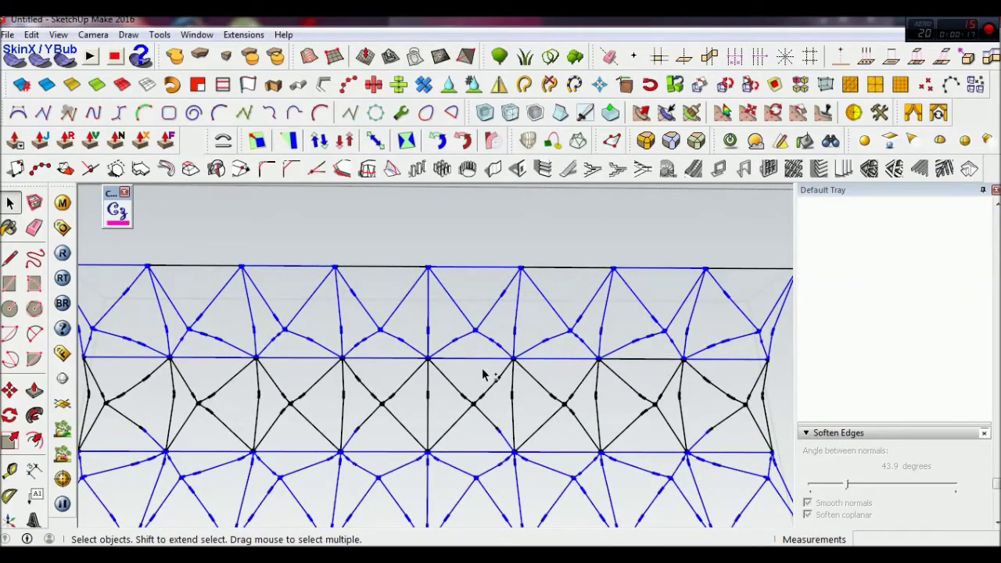
pyautogui.keyDown('shift'); pyautogui.moveTo(474, 356); pyautogui.dragTo(390, 376, button='middle'); pyautogui.keyUp('shift')
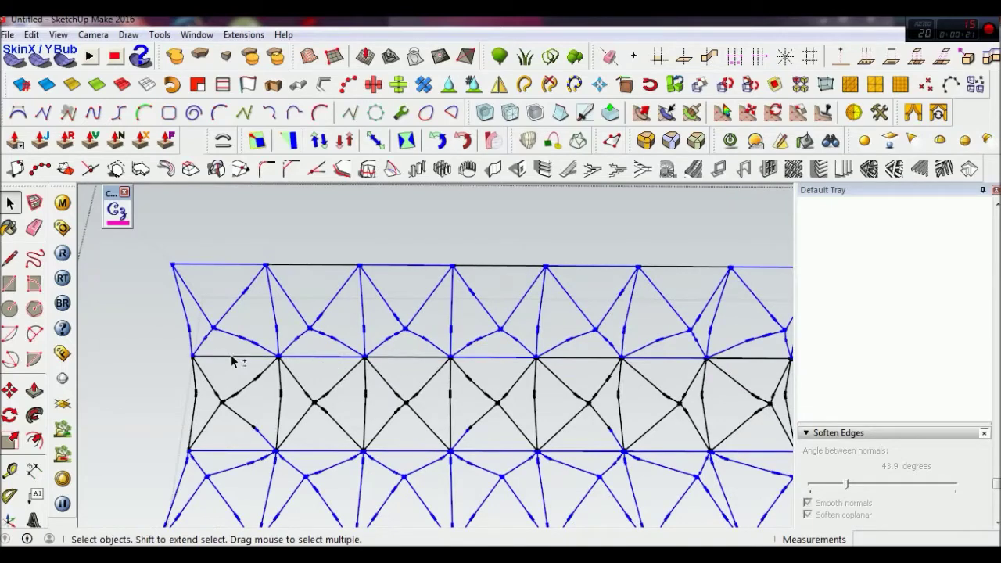
pyautogui.scroll(-2, 266, 391)
pyautogui.scroll(2, 190, 424)
pyautogui.scroll(2, 234, 422)
pyautogui.scroll(1, 286, 411)
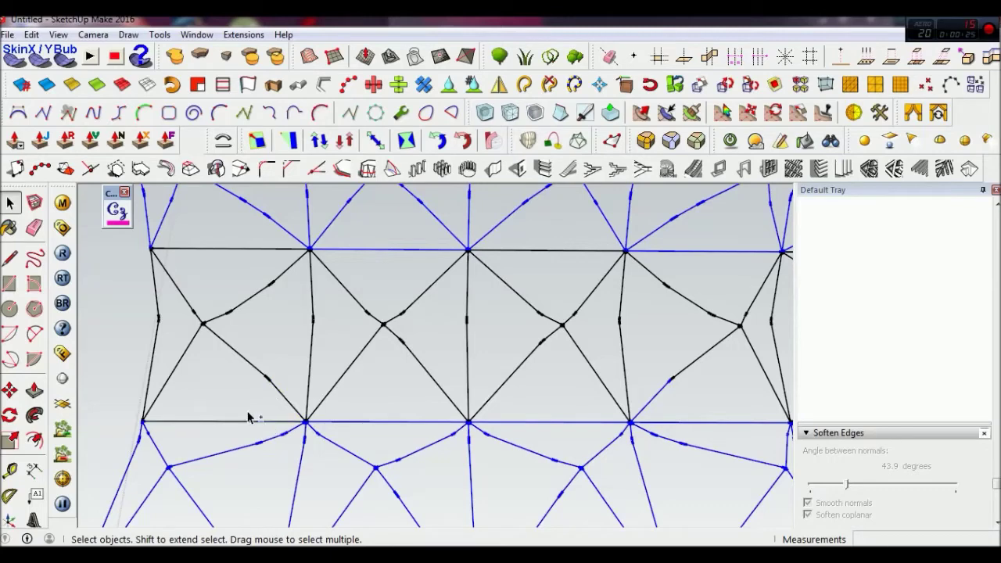
pyautogui.scroll(-2, 550, 412)
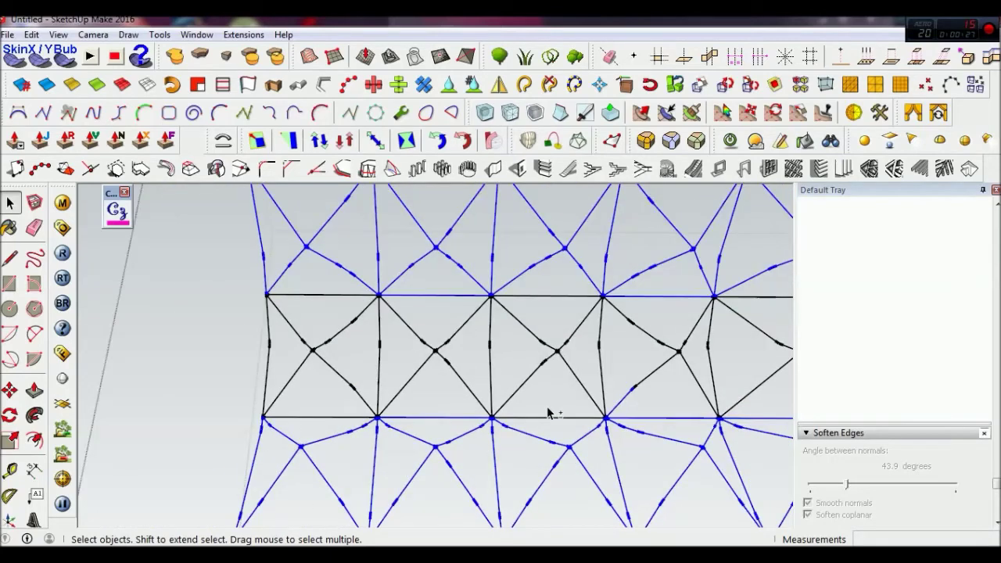
pyautogui.scroll(2, 610, 422)
pyautogui.scroll(-1, 501, 422)
pyautogui.scroll(-2, 481, 411)
pyautogui.scroll(3, 610, 423)
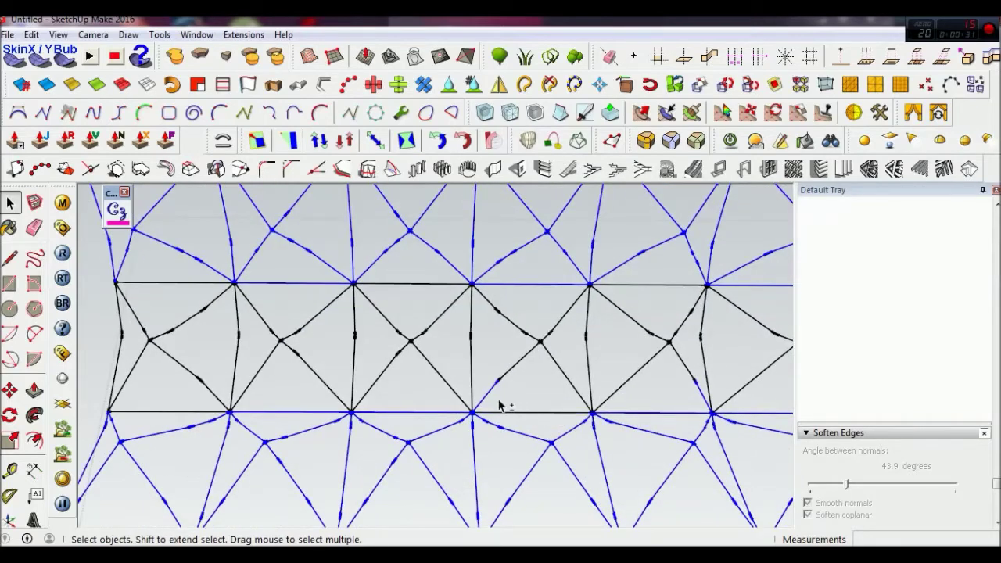
# - Zoom in on the tile grid and deselect one stray horizontal edge
pyautogui.moveTo(574, 431); pyautogui.dragTo(604, 401, button='middle')
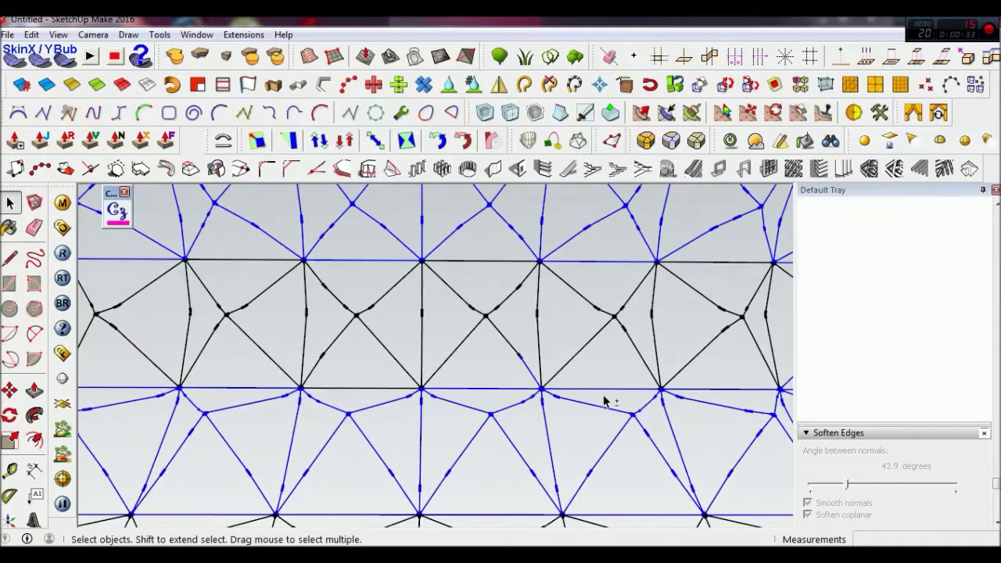
pyautogui.scroll(2, 529, 367)
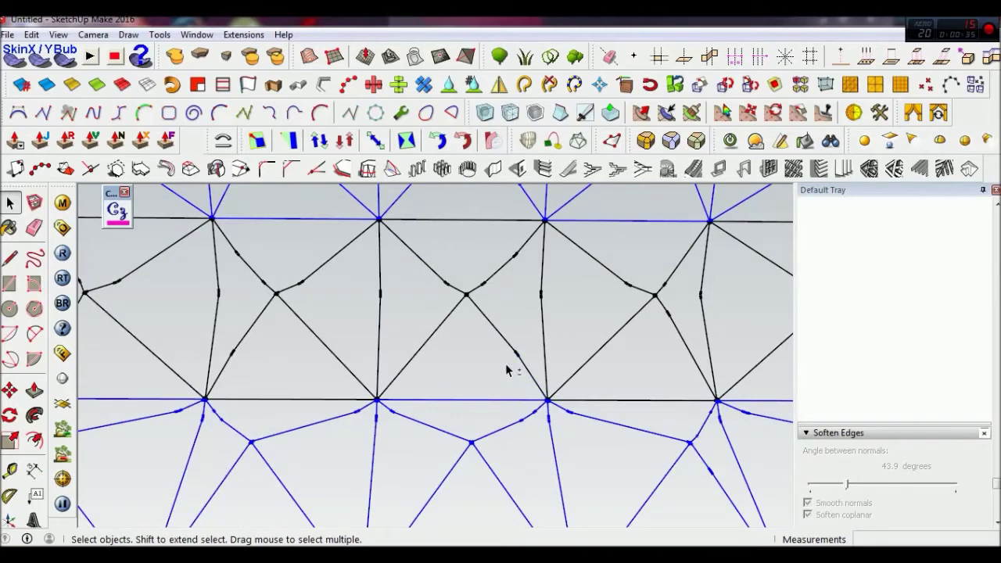
pyautogui.scroll(-1, 507, 370)
pyautogui.scroll(-1, 503, 384)
pyautogui.moveTo(671, 393); pyautogui.dragTo(628, 384, button='middle')
pyautogui.scroll(2, 628, 384)
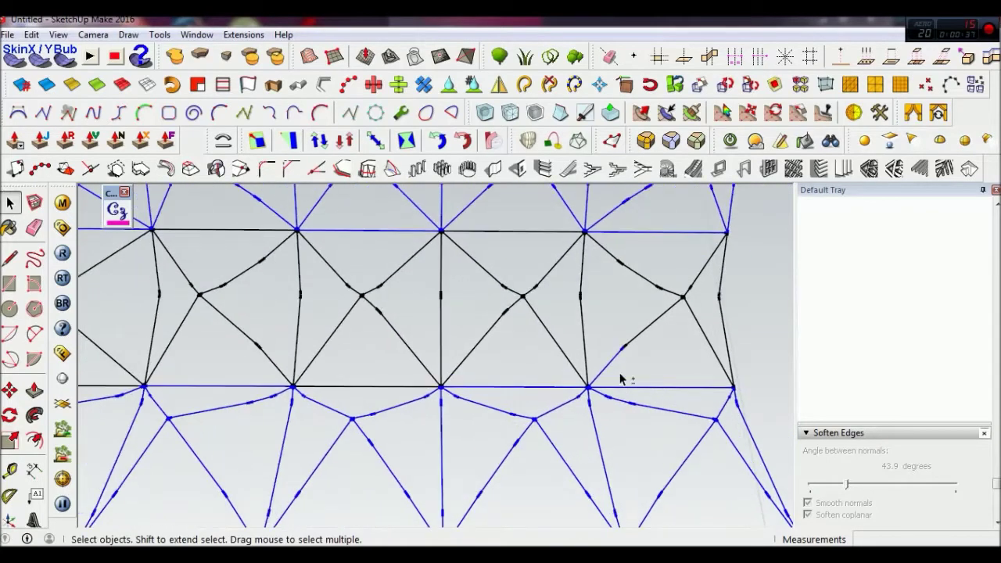
pyautogui.scroll(-1, 659, 380)
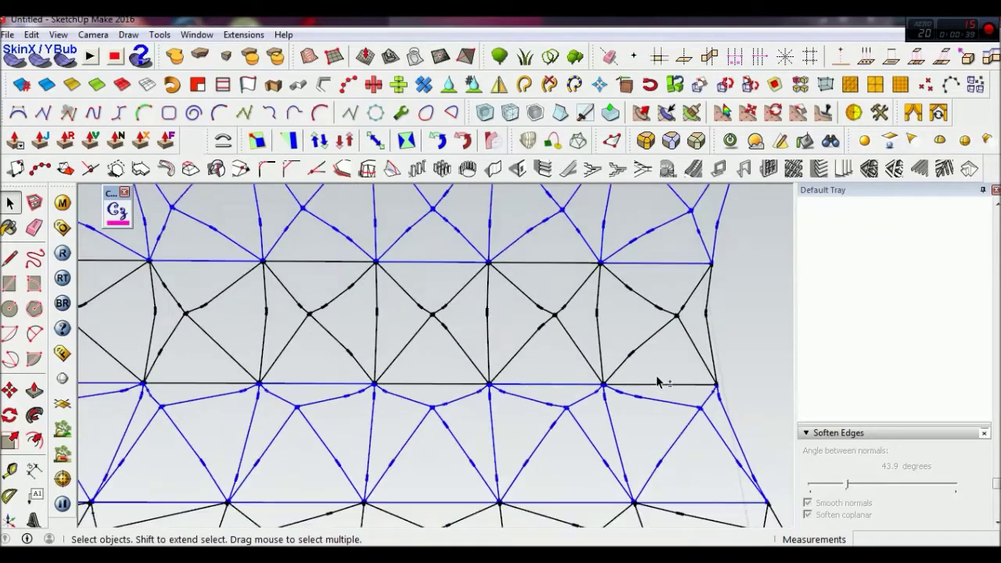
pyautogui.moveTo(686, 442); pyautogui.dragTo(653, 396, button='middle')
pyautogui.moveTo(684, 446)
pyautogui.mouseDown(button='middle')
pyautogui.moveTo(665, 456)
pyautogui.moveTo(675, 468)
pyautogui.mouseUp(button='middle')
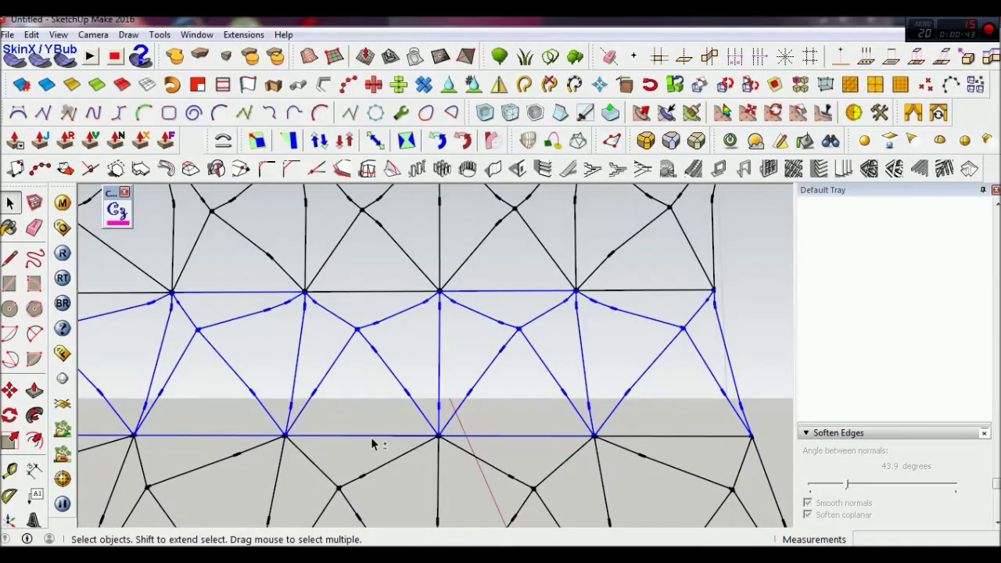
pyautogui.moveTo(371, 424)
pyautogui.mouseDown(button='middle')
pyautogui.moveTo(474, 459)
pyautogui.moveTo(485, 472)
pyautogui.moveTo(509, 384)
pyautogui.moveTo(524, 409)
pyautogui.moveTo(425, 407)
pyautogui.mouseUp(button='middle')
pyautogui.scroll(1, 427, 400)
pyautogui.scroll(1, 426, 400)
pyautogui.scroll(-1, 417, 381)
pyautogui.scroll(-1, 415, 381)
pyautogui.scroll(2, 258, 391)
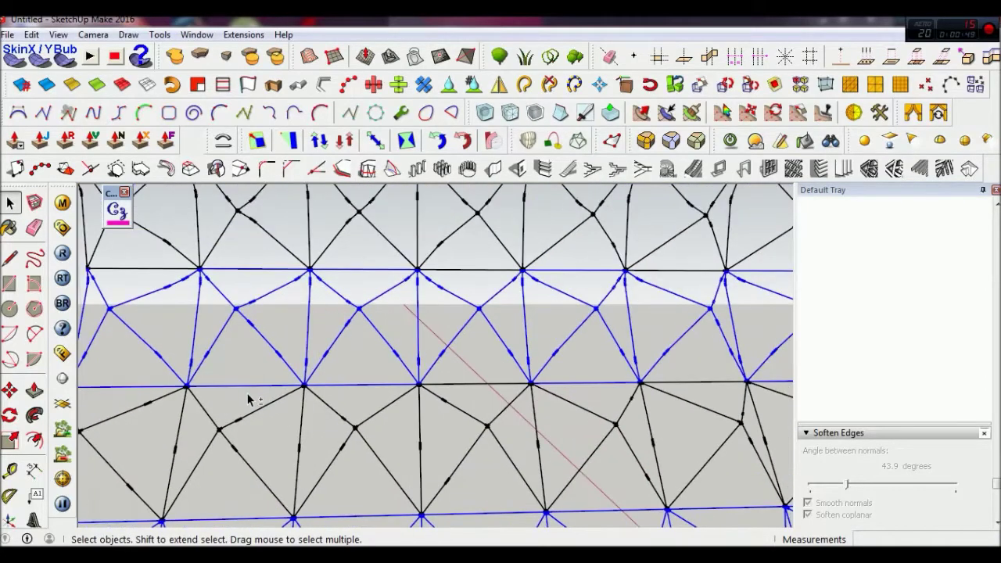
pyautogui.scroll(-2, 254, 400)
pyautogui.scroll(1, 261, 313)
pyautogui.scroll(1, 261, 310)
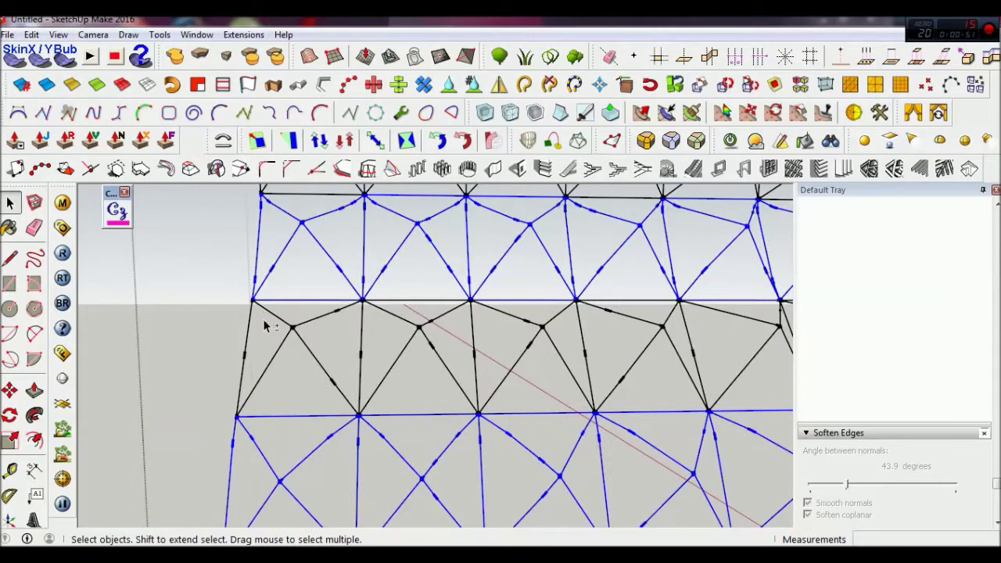
pyautogui.scroll(1, 301, 423)
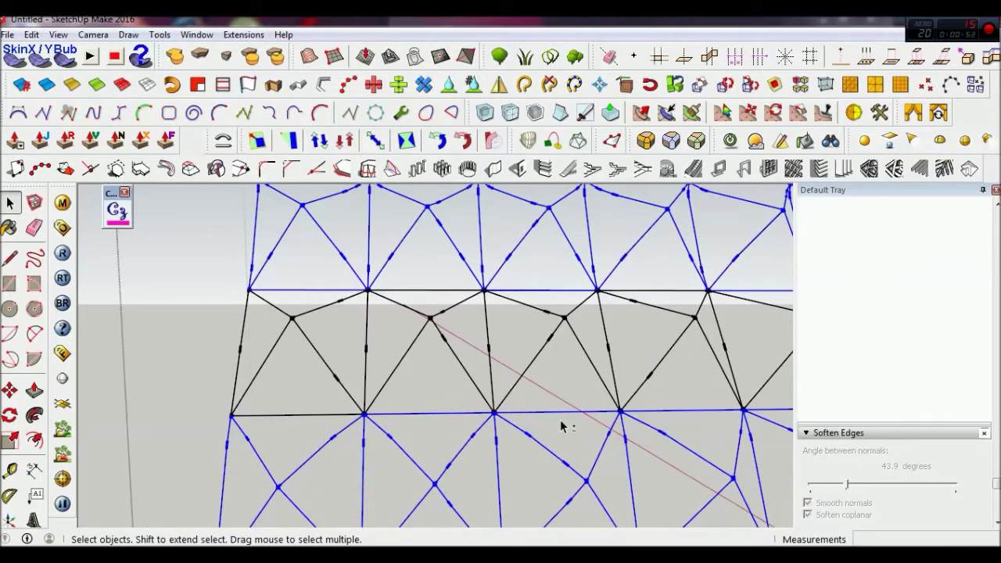
pyautogui.scroll(-2, 546, 391)
pyautogui.scroll(2, 527, 393)
pyautogui.scroll(1, 512, 385)
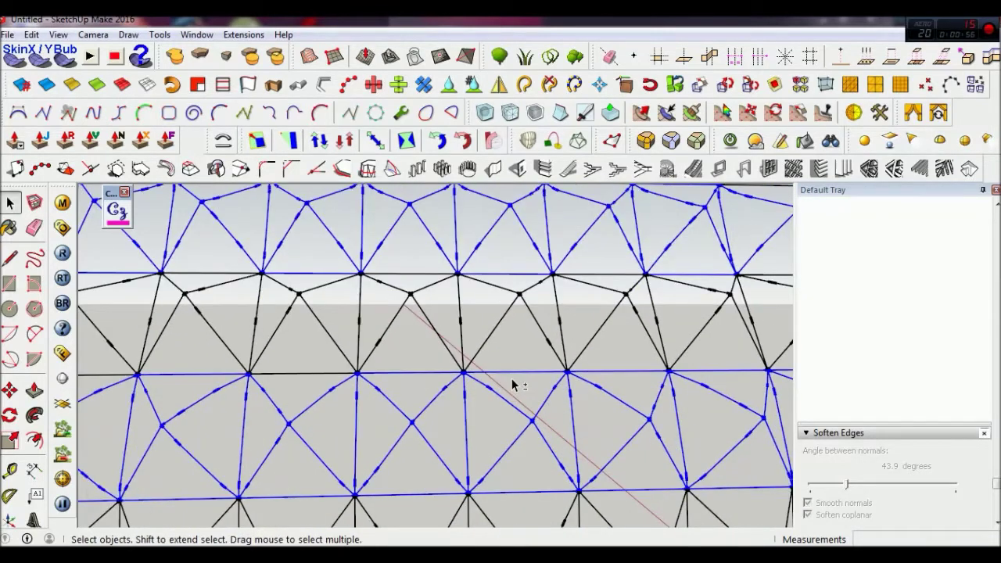
pyautogui.keyDown('shift'); pyautogui.click(526, 377); pyautogui.keyUp('shift')
pyautogui.scroll(-2, 718, 381)
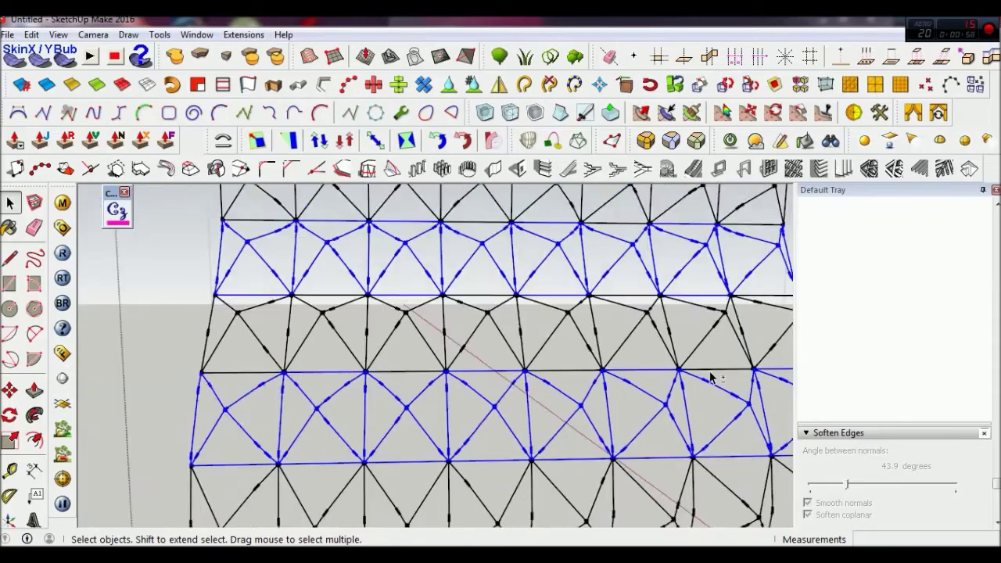
# - Orbit along the rows to check the right end and lower rows from below
pyautogui.moveTo(536, 369); pyautogui.dragTo(595, 455, button='middle')
pyautogui.scroll(1, 617, 451)
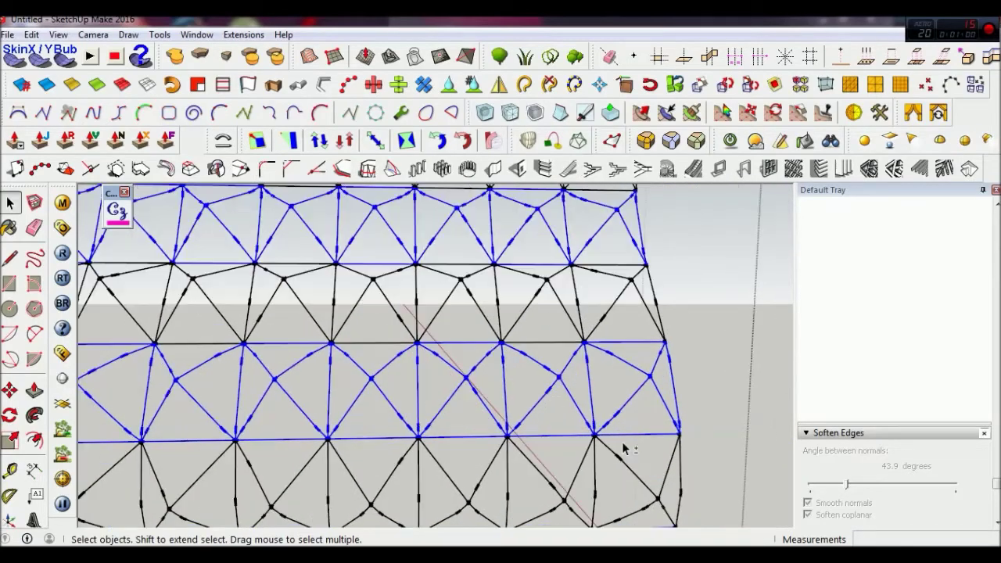
pyautogui.scroll(1, 630, 446)
pyautogui.moveTo(389, 455)
pyautogui.mouseDown(button='middle')
pyautogui.moveTo(424, 412)
pyautogui.moveTo(367, 402)
pyautogui.mouseUp(button='middle')
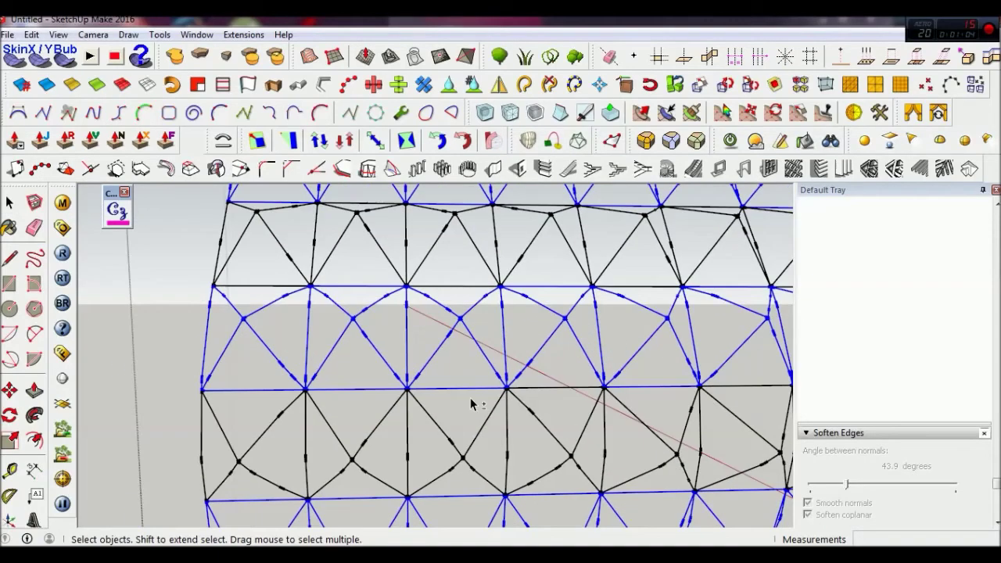
pyautogui.scroll(-3, 353, 376)
pyautogui.scroll(3, 383, 391)
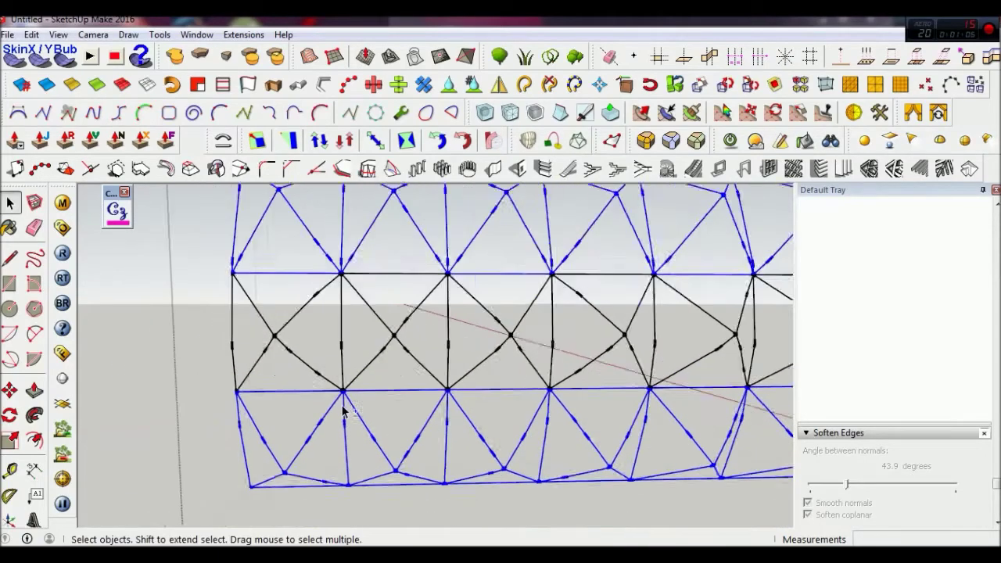
pyautogui.scroll(1, 399, 402)
pyautogui.moveTo(620, 383)
pyautogui.mouseDown(button='middle')
pyautogui.moveTo(591, 403)
pyautogui.moveTo(491, 414)
pyautogui.moveTo(599, 475)
pyautogui.mouseUp(button='middle')
pyautogui.scroll(-3, 592, 391)
pyautogui.scroll(3, 607, 406)
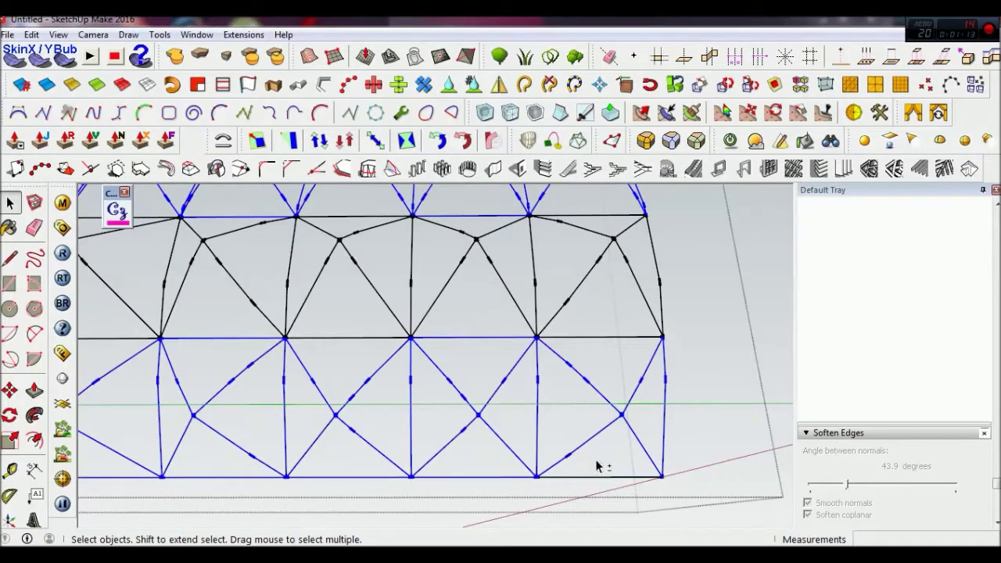
pyautogui.moveTo(351, 476); pyautogui.dragTo(503, 465, button='middle')
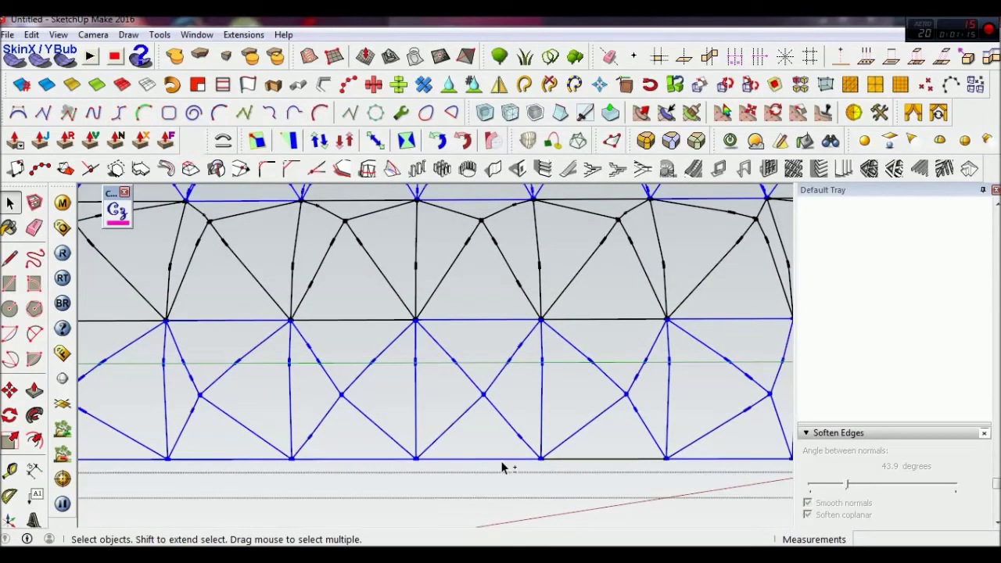
pyautogui.moveTo(353, 458); pyautogui.dragTo(408, 480, button='middle')
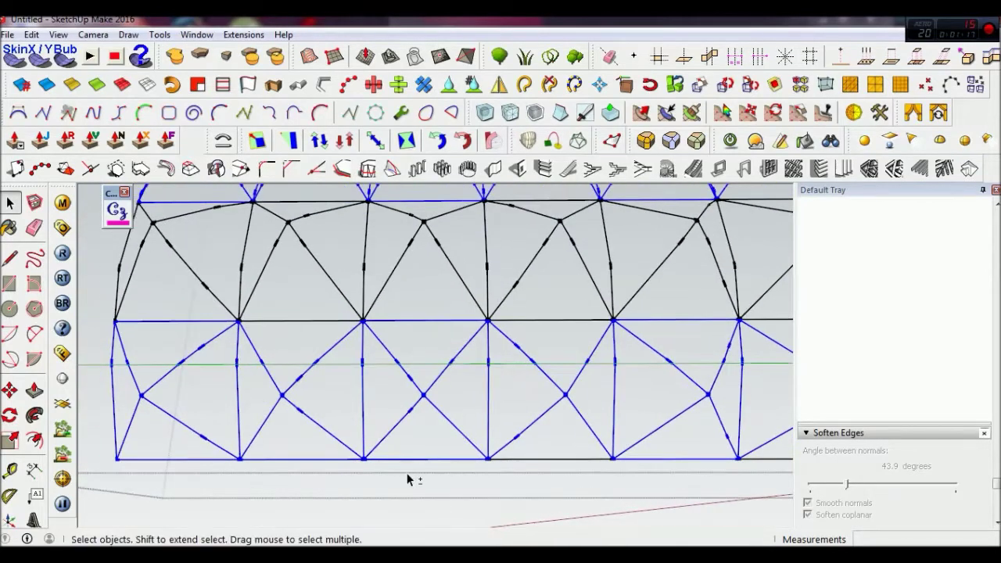
pyautogui.moveTo(296, 458)
pyautogui.mouseDown(button='middle')
pyautogui.moveTo(409, 429)
pyautogui.moveTo(422, 438)
pyautogui.moveTo(446, 375)
pyautogui.moveTo(424, 426)
pyautogui.moveTo(358, 346)
pyautogui.moveTo(407, 403)
pyautogui.moveTo(383, 469)
pyautogui.mouseUp(button='middle')
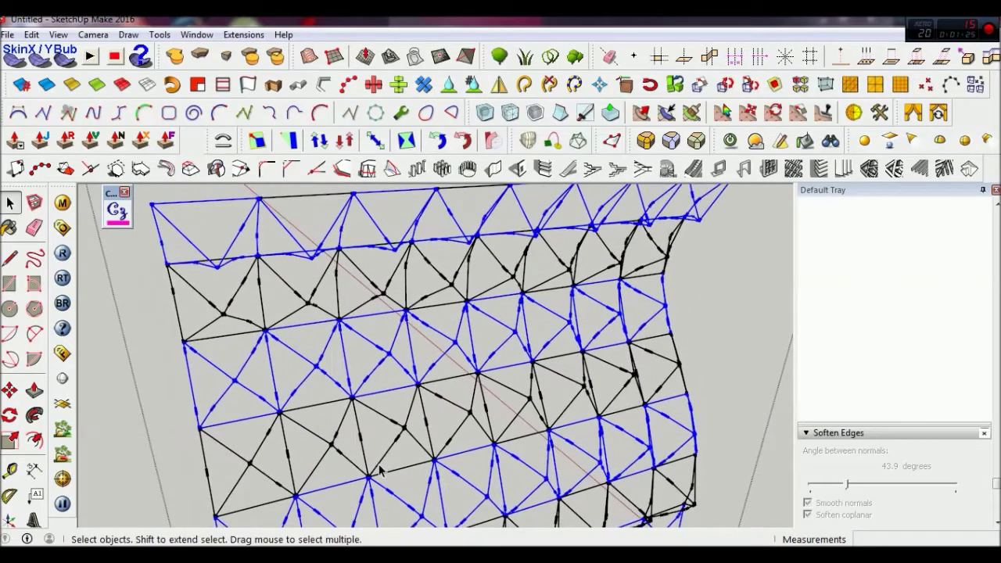
# - Straighten the selected alternating tile bands with Curvizard Simplify Contours and view them face-on
pyautogui.click(117, 213)
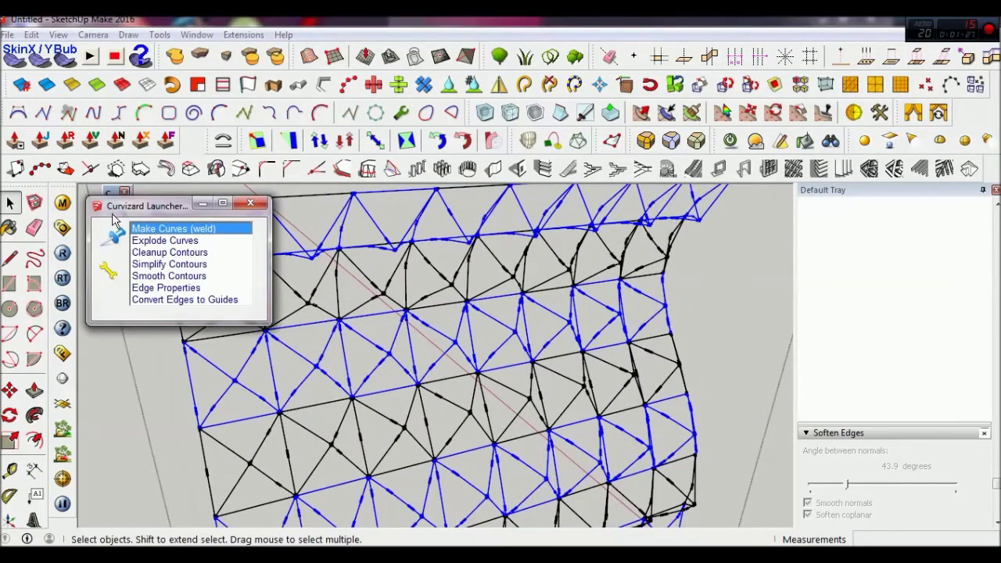
pyautogui.click(156, 265)
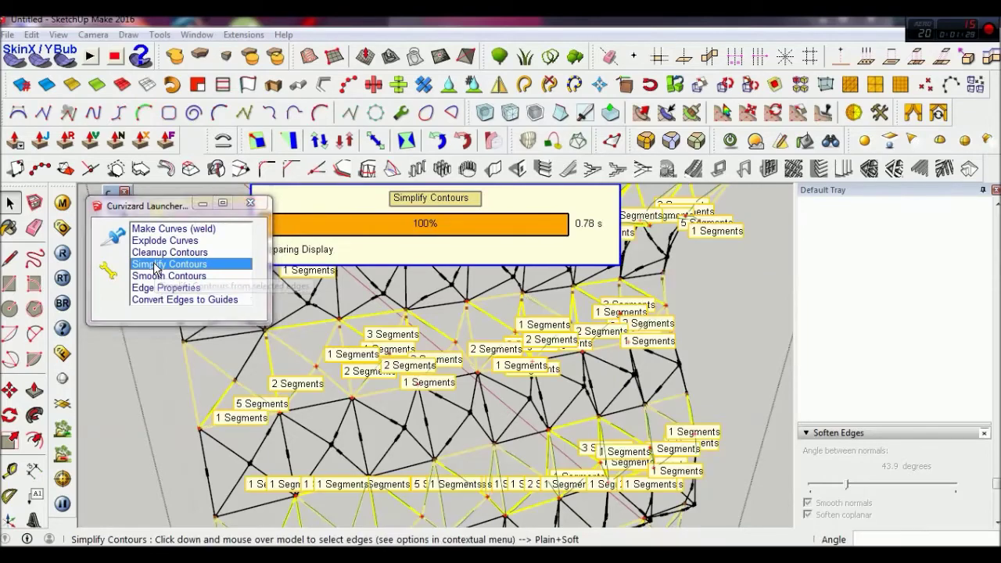
pyautogui.scroll(-3, 233, 356)
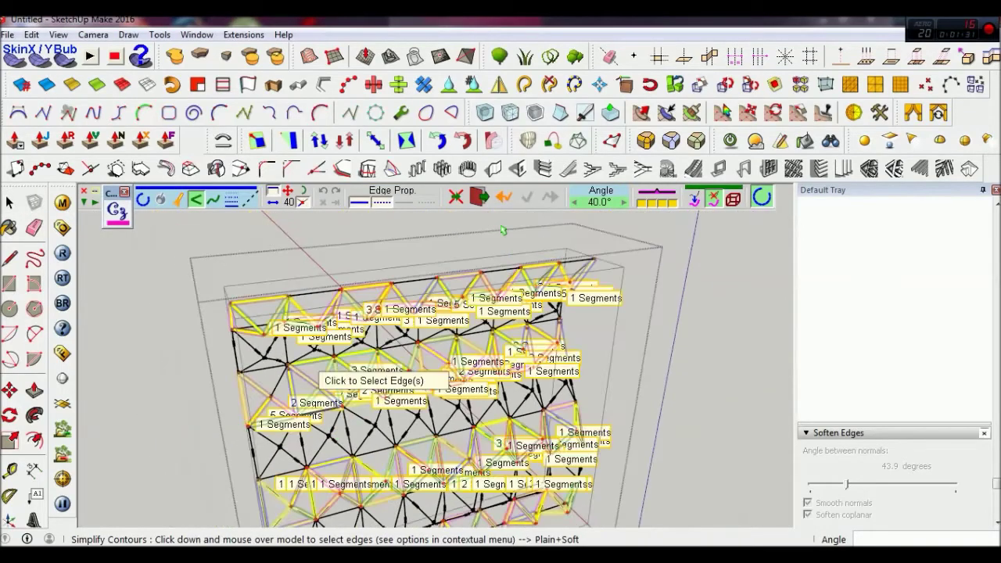
pyautogui.click(479, 197)
pyautogui.moveTo(532, 456); pyautogui.dragTo(432, 262, button='middle')
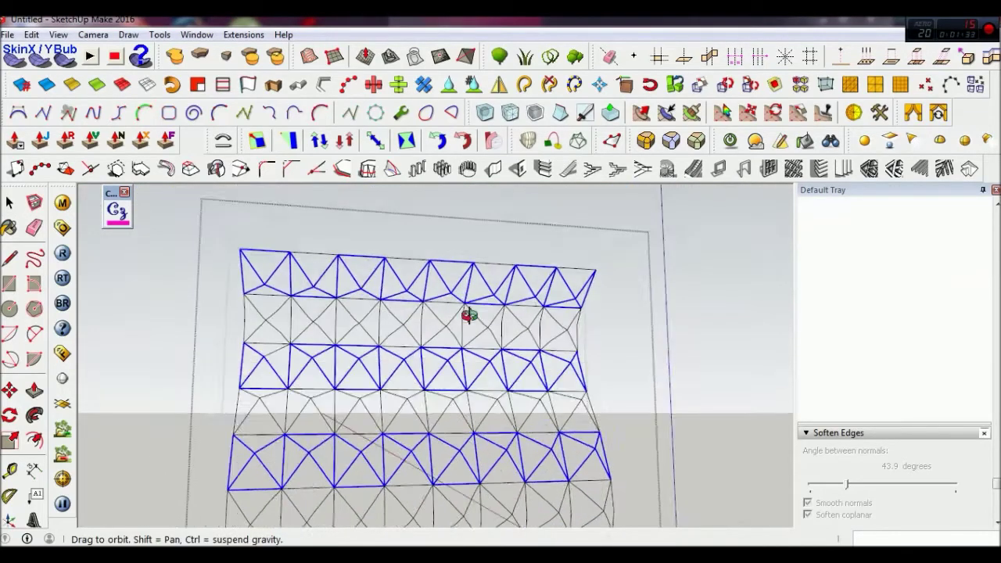
pyautogui.scroll(2, 606, 357)
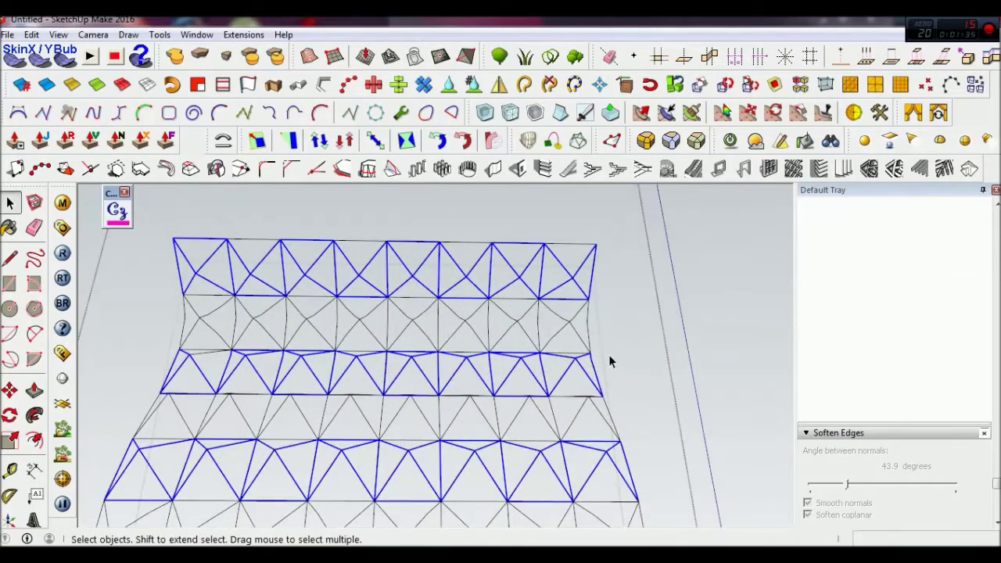
# - Clear the selection and box-select the tile band just below the top row
pyautogui.click(608, 354)
pyautogui.moveTo(384, 351)
pyautogui.mouseDown(button='middle')
pyautogui.moveTo(356, 368)
pyautogui.moveTo(336, 360)
pyautogui.mouseUp(button='middle')
pyautogui.scroll(1, 167, 294)
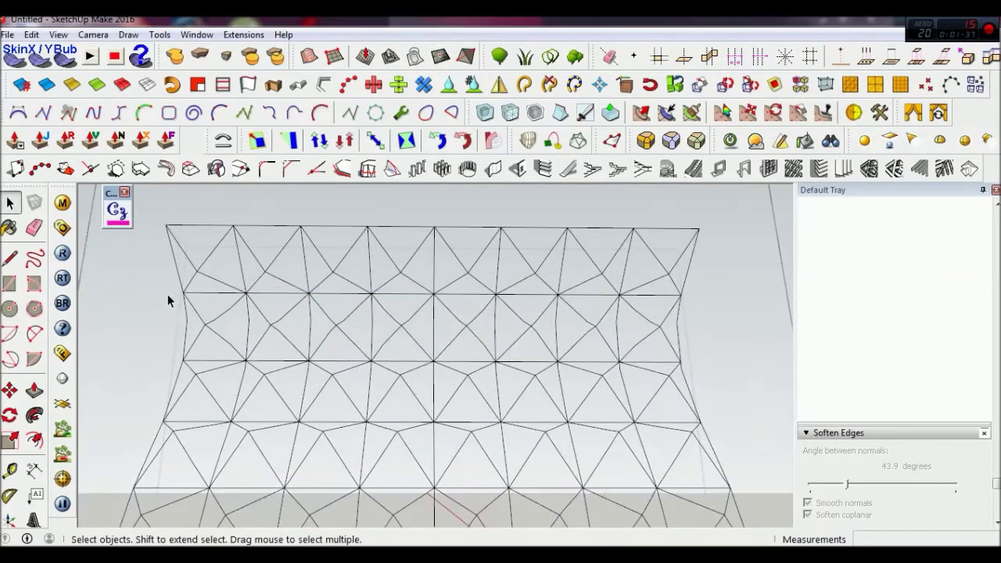
pyautogui.moveTo(167, 287); pyautogui.dragTo(735, 367)
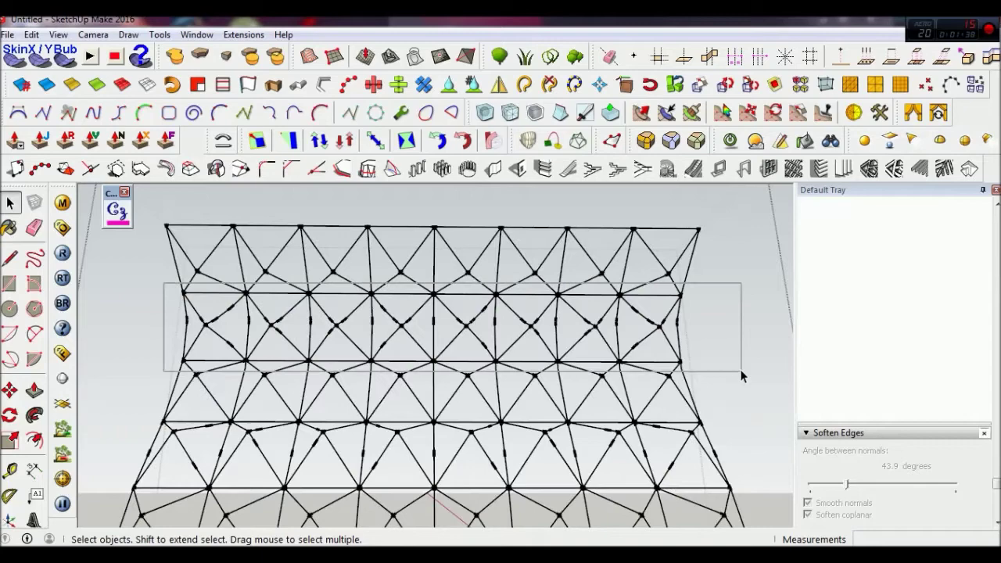
pyautogui.moveTo(736, 366); pyautogui.dragTo(735, 364)
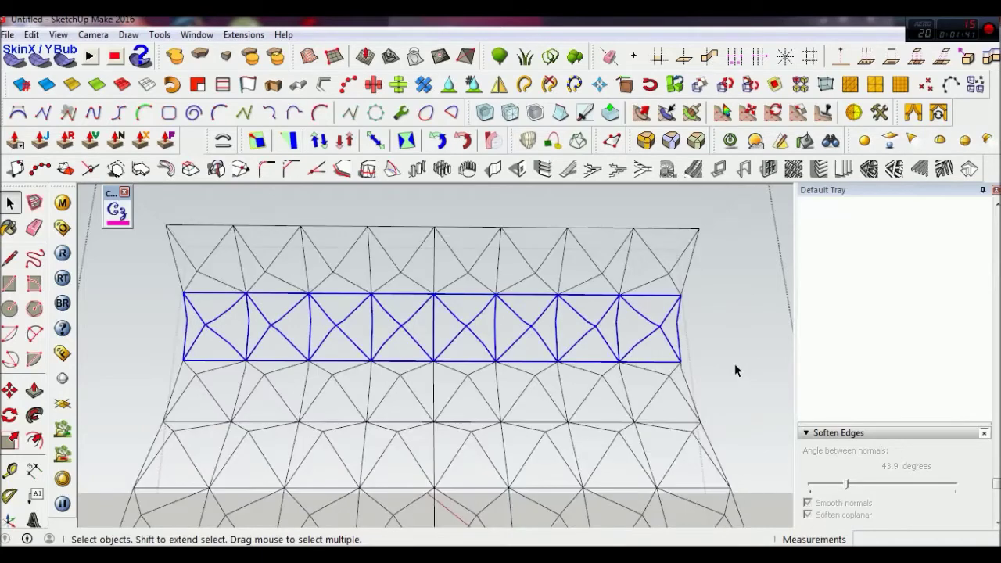
# - Add another in-between tile band, including its left end, to the selection
pyautogui.moveTo(522, 378); pyautogui.dragTo(527, 402, button='middle')
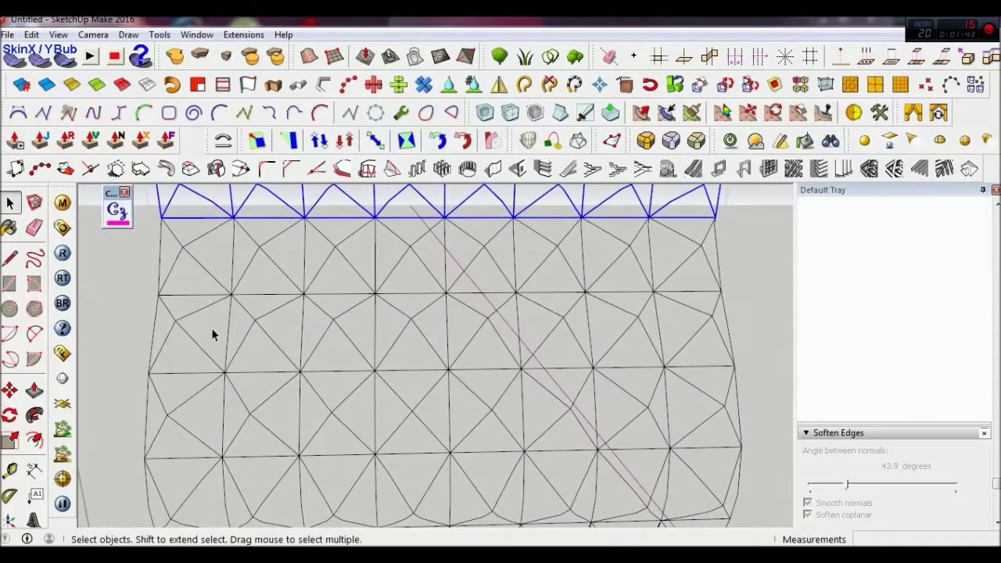
pyautogui.scroll(-2, 175, 315)
pyautogui.moveTo(139, 288); pyautogui.dragTo(647, 365)
pyautogui.scroll(3, 154, 354)
pyautogui.scroll(-2, 156, 347)
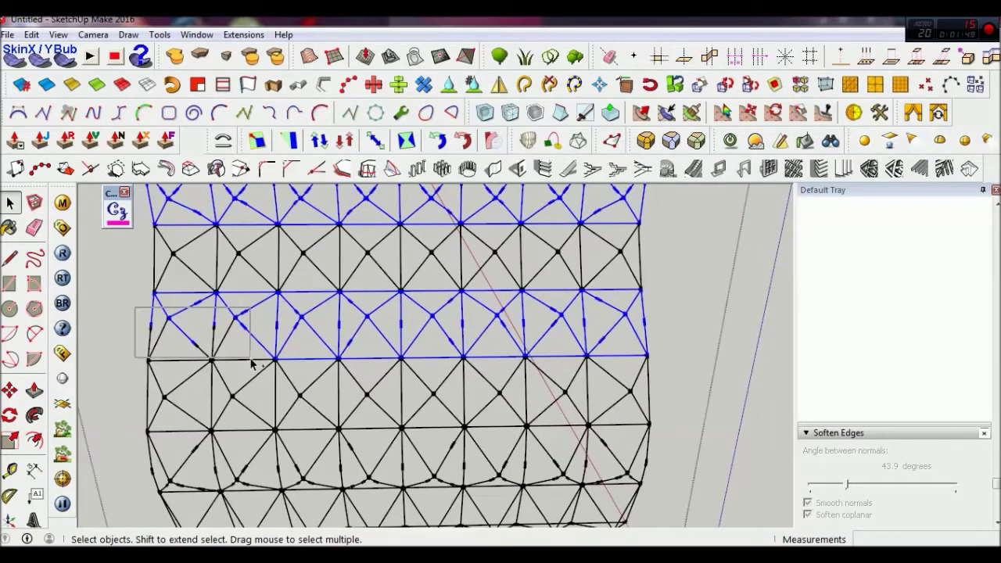
pyautogui.keyDown('shift'); pyautogui.moveTo(179, 332); pyautogui.dragTo(251, 366); pyautogui.keyUp('shift')
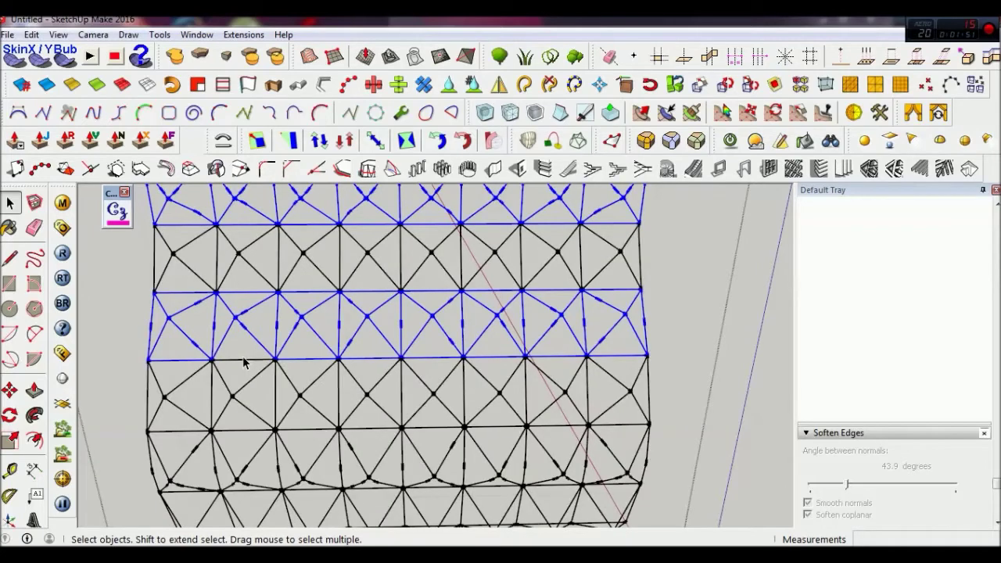
# - Add the lower-middle tile band to the selection
pyautogui.moveTo(242, 362); pyautogui.dragTo(239, 342, button='middle')
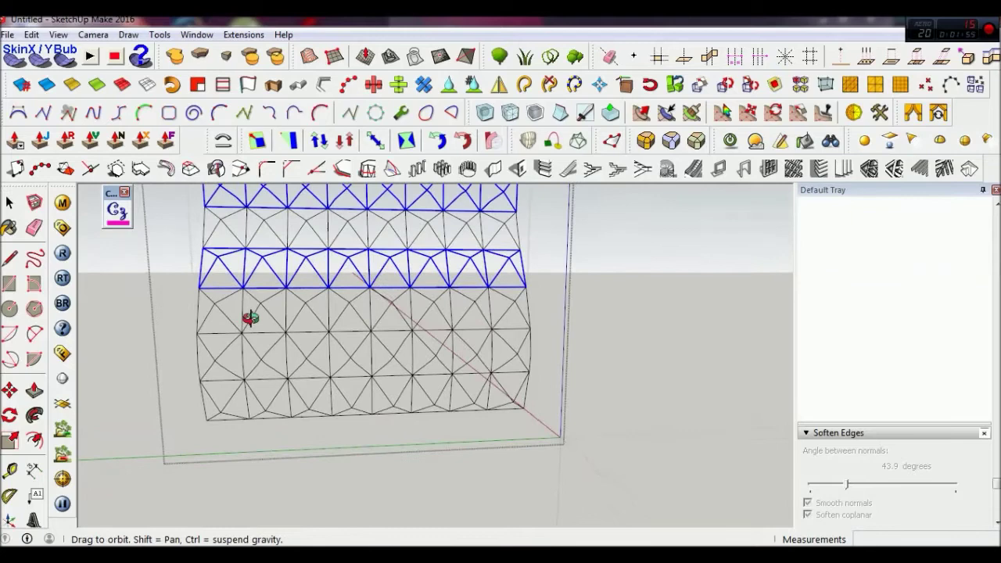
pyautogui.moveTo(239, 342); pyautogui.dragTo(252, 320, button='middle')
pyautogui.scroll(2, 176, 326)
pyautogui.keyDown('shift'); pyautogui.moveTo(176, 327); pyautogui.dragTo(640, 393); pyautogui.keyUp('shift')
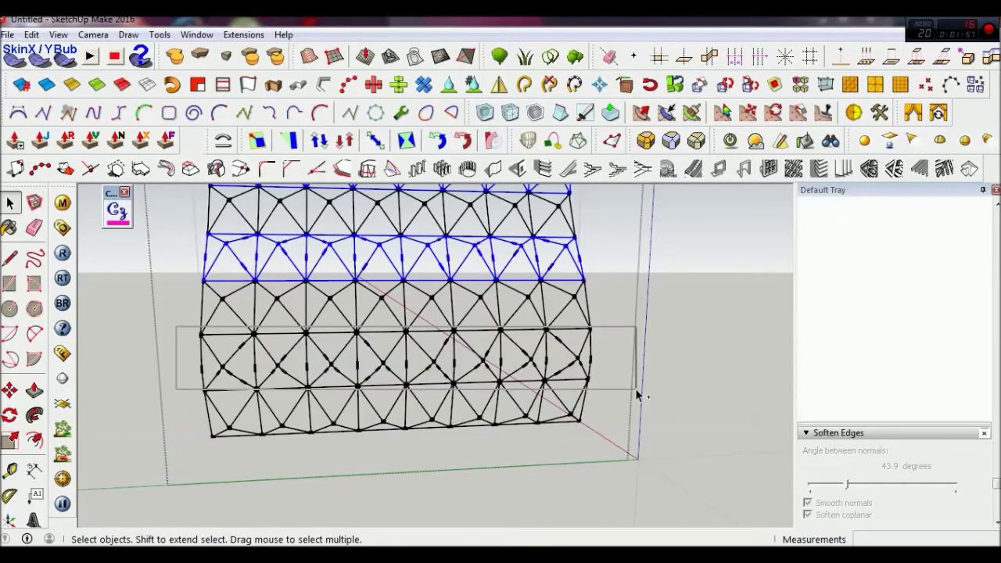
pyautogui.moveTo(509, 357); pyautogui.dragTo(465, 392, button='middle')
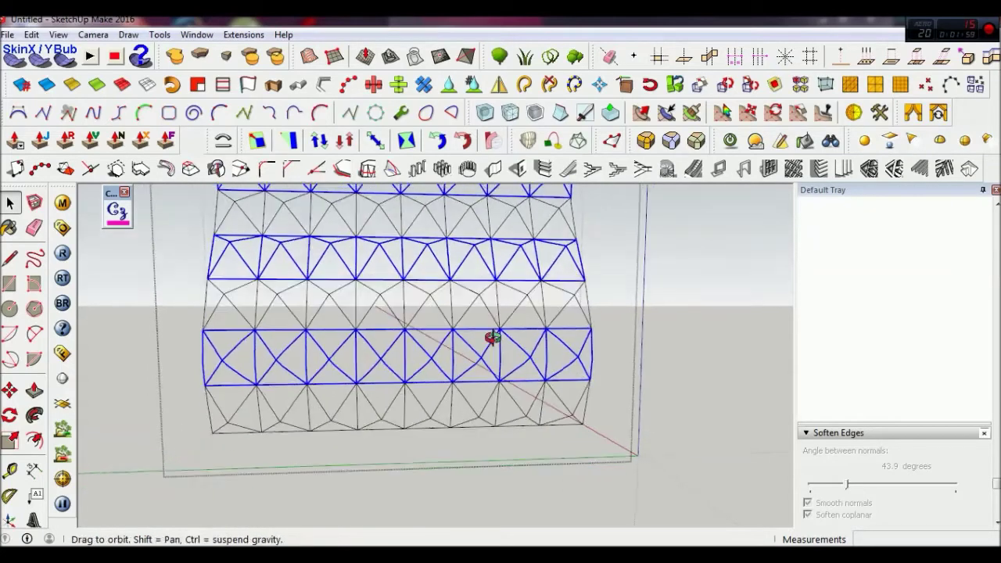
pyautogui.scroll(-3, 415, 356)
pyautogui.moveTo(415, 356); pyautogui.dragTo(417, 341, button='middle')
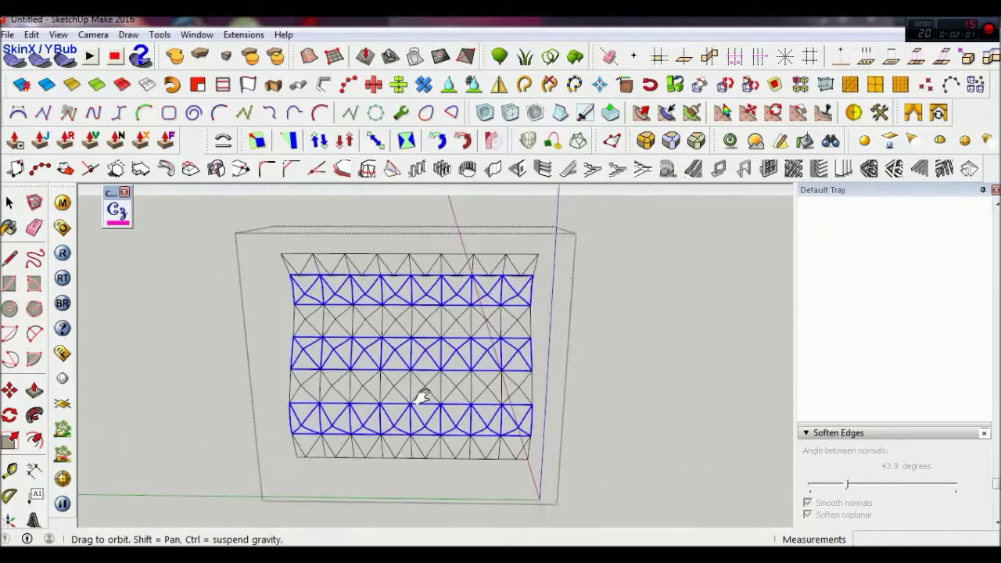
pyautogui.scroll(2, 417, 341)
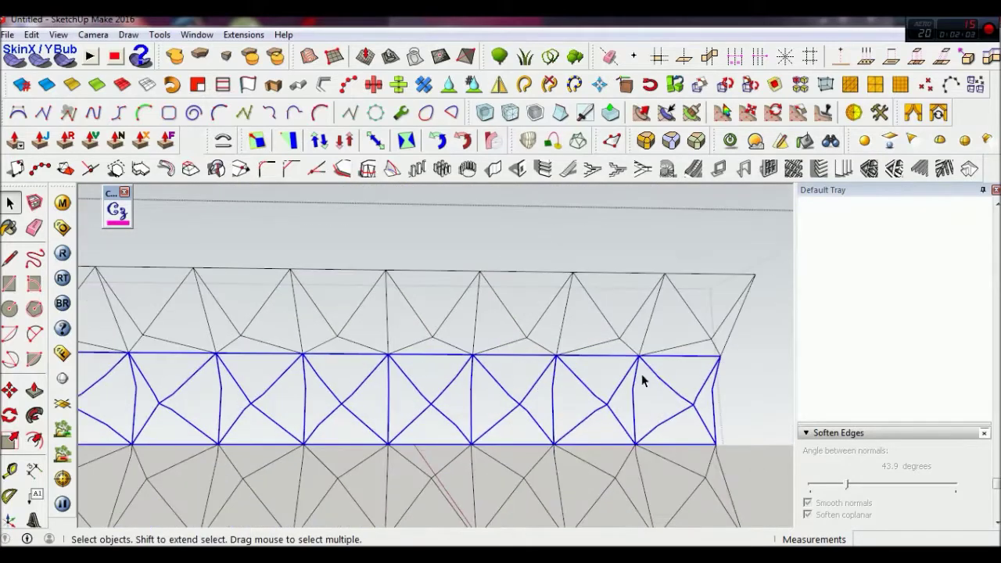
pyautogui.moveTo(641, 381); pyautogui.dragTo(586, 348, button='middle')
pyautogui.scroll(2, 609, 367)
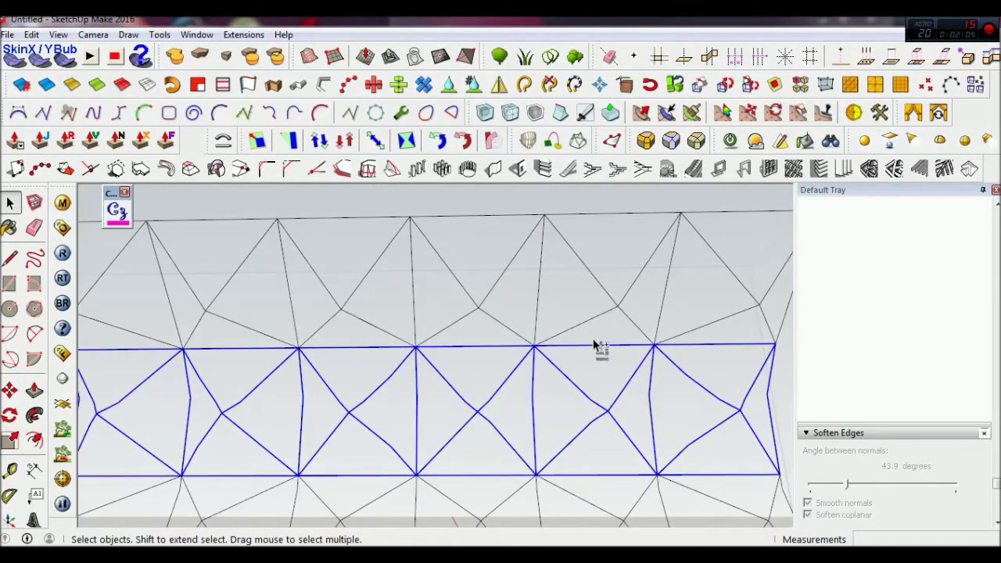
pyautogui.moveTo(350, 342); pyautogui.dragTo(458, 373, button='middle')
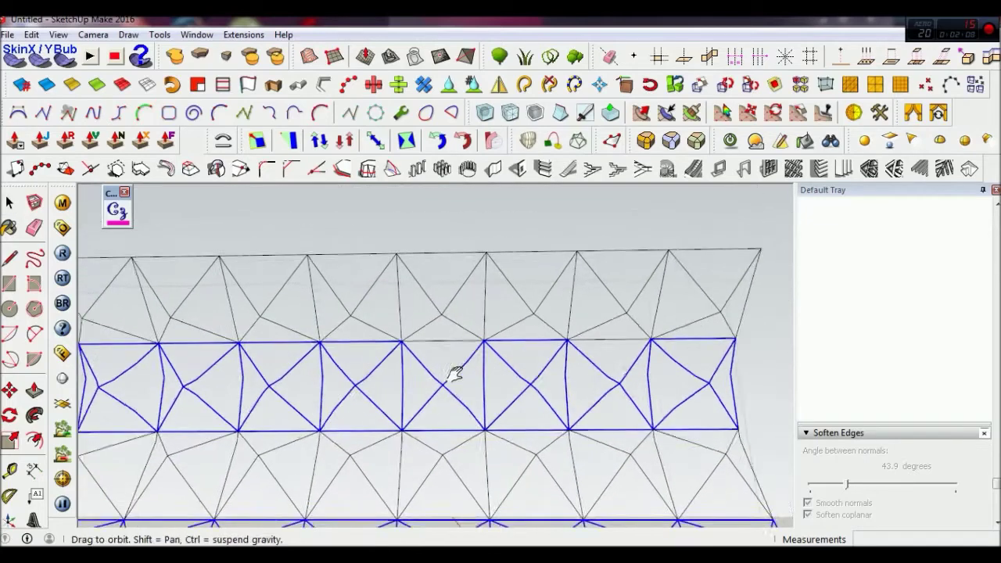
pyautogui.scroll(-2, 469, 357)
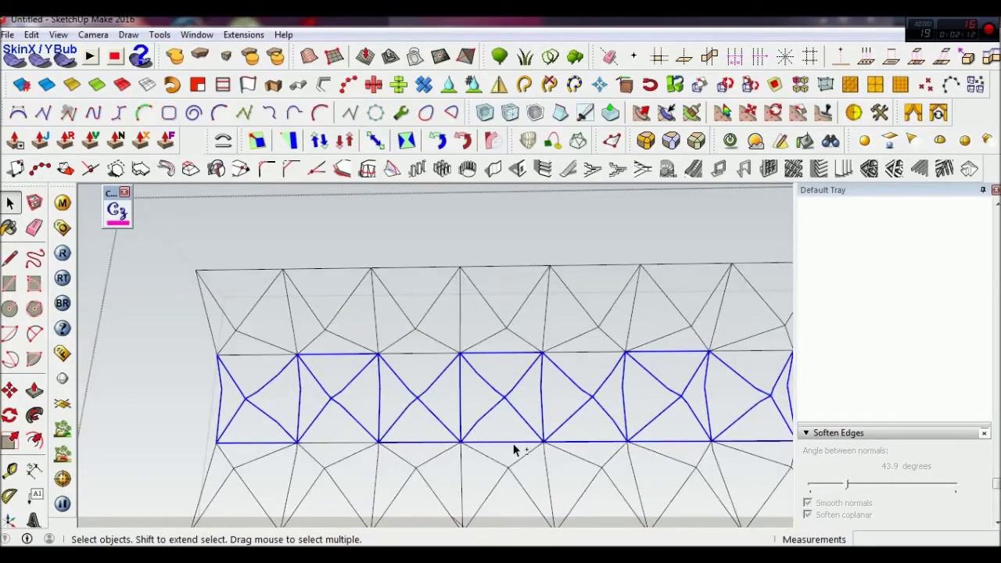
pyautogui.moveTo(520, 434); pyautogui.dragTo(516, 420, button='middle')
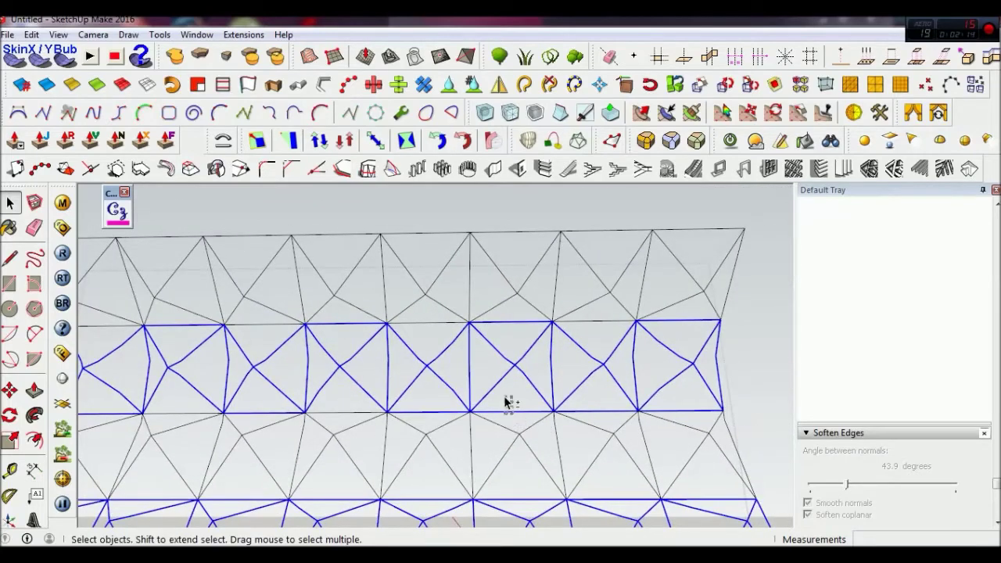
pyautogui.scroll(-3, 681, 409)
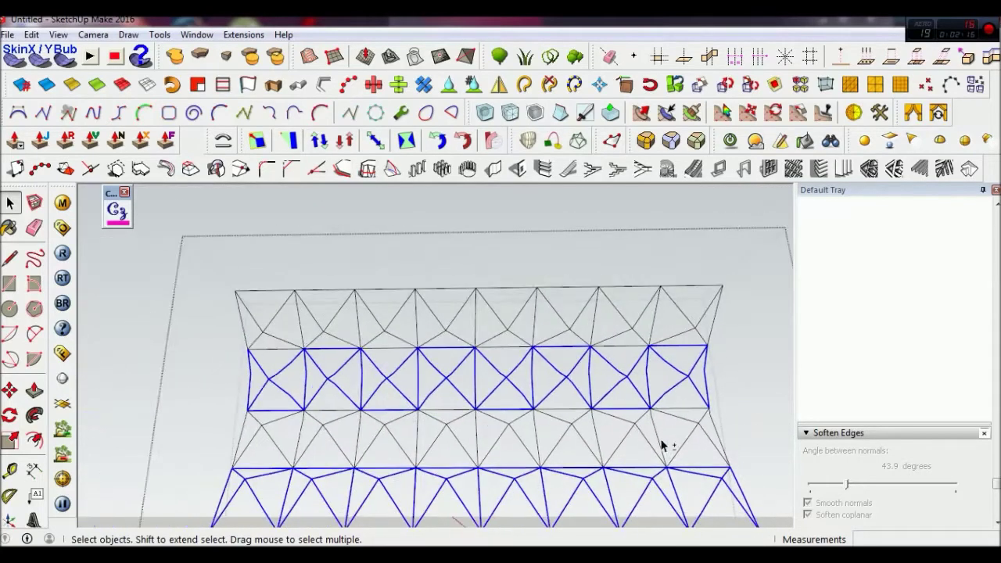
pyautogui.moveTo(683, 437)
pyautogui.mouseDown(button='middle')
pyautogui.moveTo(671, 481)
pyautogui.moveTo(693, 469)
pyautogui.mouseUp(button='middle')
pyautogui.scroll(3, 693, 438)
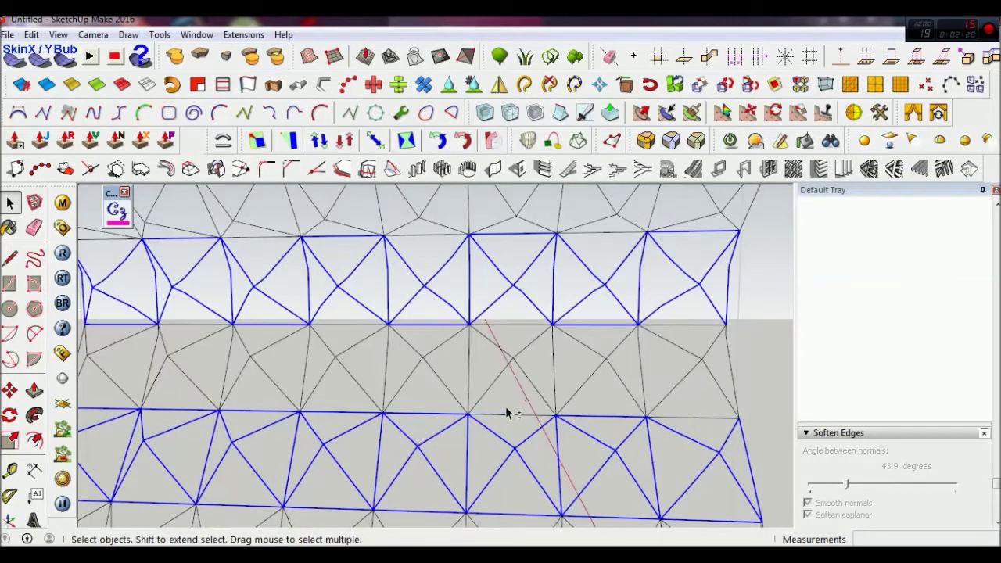
pyautogui.moveTo(350, 420); pyautogui.dragTo(341, 408, button='middle')
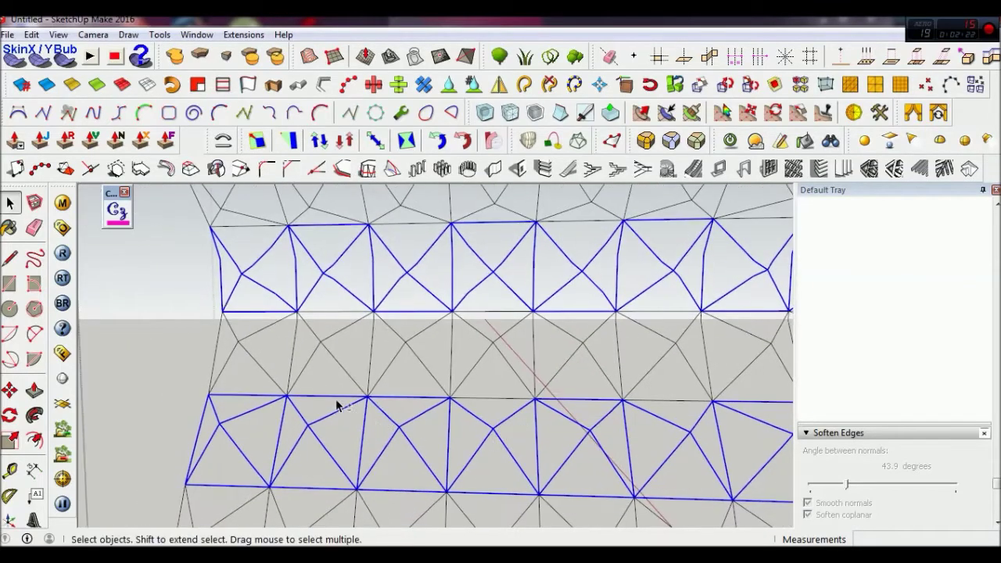
pyautogui.scroll(-3, 329, 387)
pyautogui.scroll(3, 328, 403)
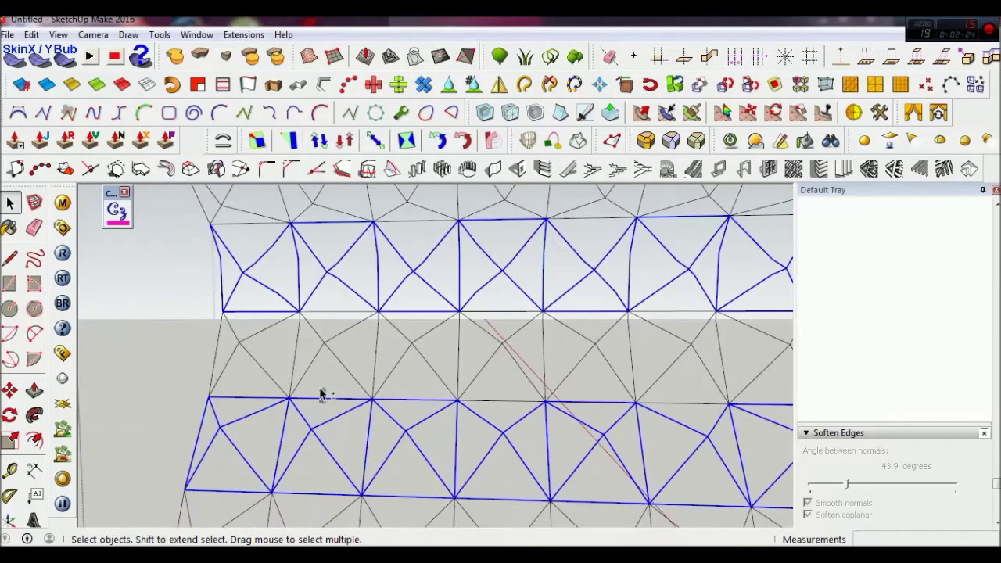
pyautogui.keyDown('shift'); pyautogui.moveTo(380, 436); pyautogui.dragTo(361, 397, button='middle'); pyautogui.keyUp('shift')
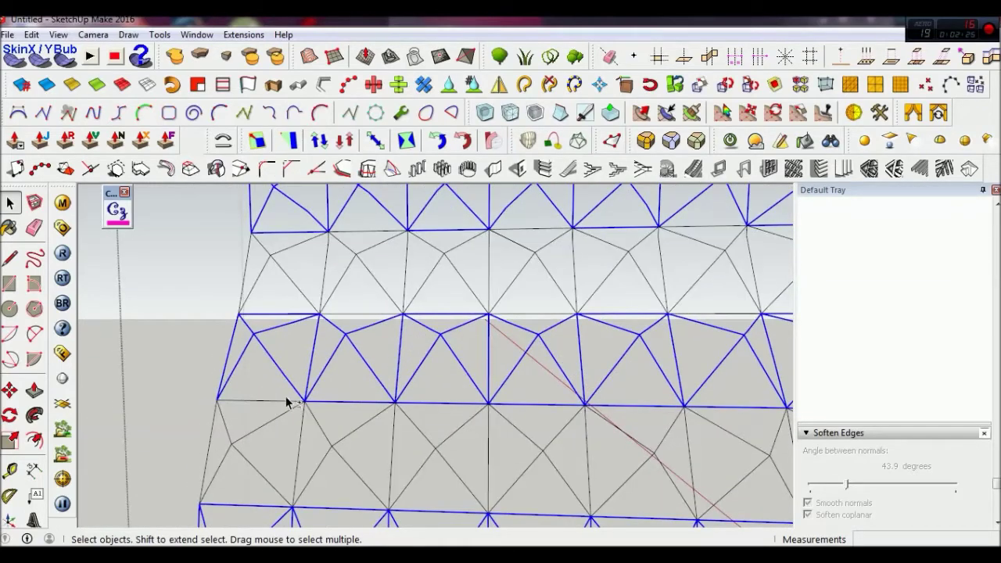
pyautogui.moveTo(630, 393)
pyautogui.mouseDown(button='middle')
pyautogui.moveTo(644, 431)
pyautogui.moveTo(606, 405)
pyautogui.moveTo(619, 309)
pyautogui.mouseUp(button='middle')
pyautogui.scroll(-2, 652, 399)
pyautogui.scroll(2, 692, 406)
pyautogui.scroll(-2, 677, 373)
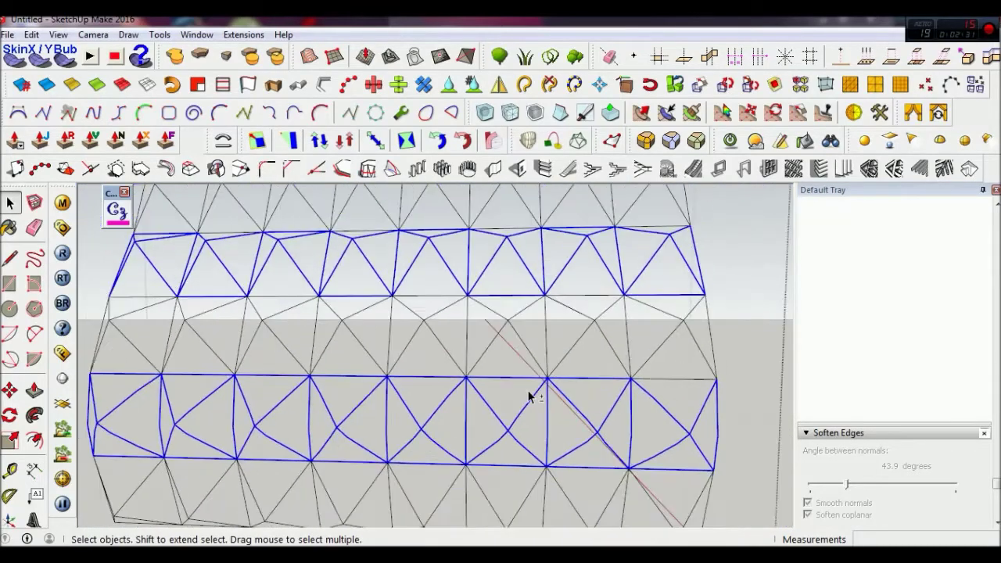
pyautogui.moveTo(506, 394)
pyautogui.mouseDown(button='middle')
pyautogui.moveTo(496, 373)
pyautogui.moveTo(526, 407)
pyautogui.moveTo(540, 401)
pyautogui.mouseUp(button='middle')
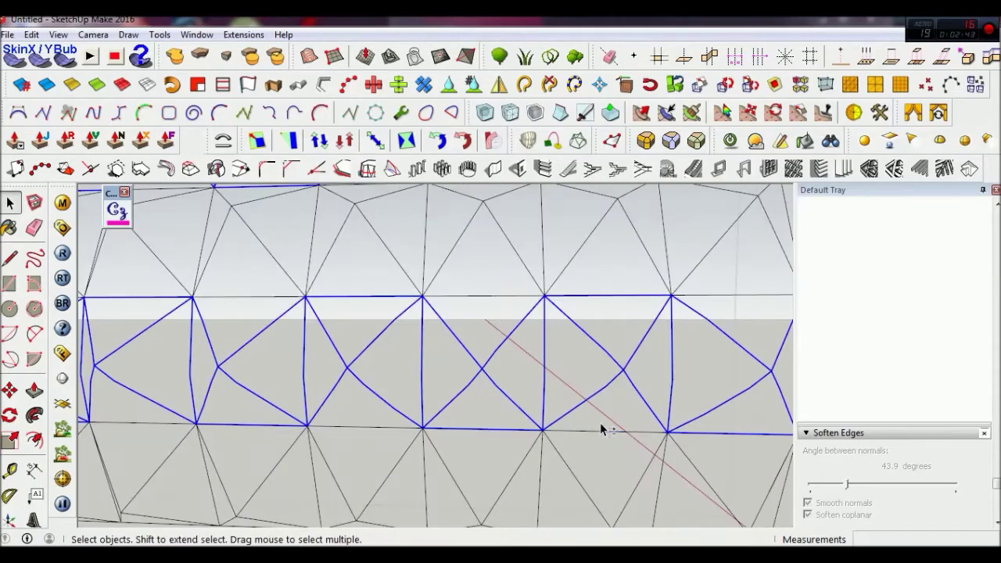
pyautogui.scroll(-2, 600, 422)
pyautogui.scroll(-2, 598, 423)
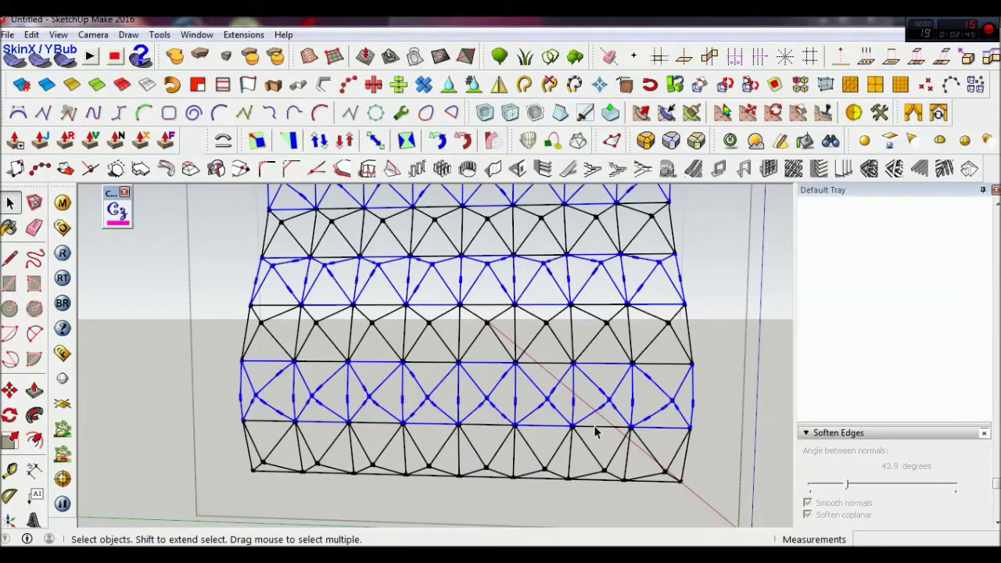
# - Run Curvizard Simplify Contours on the selected in-between tile bands
pyautogui.click(117, 210)
pyautogui.click(192, 266)
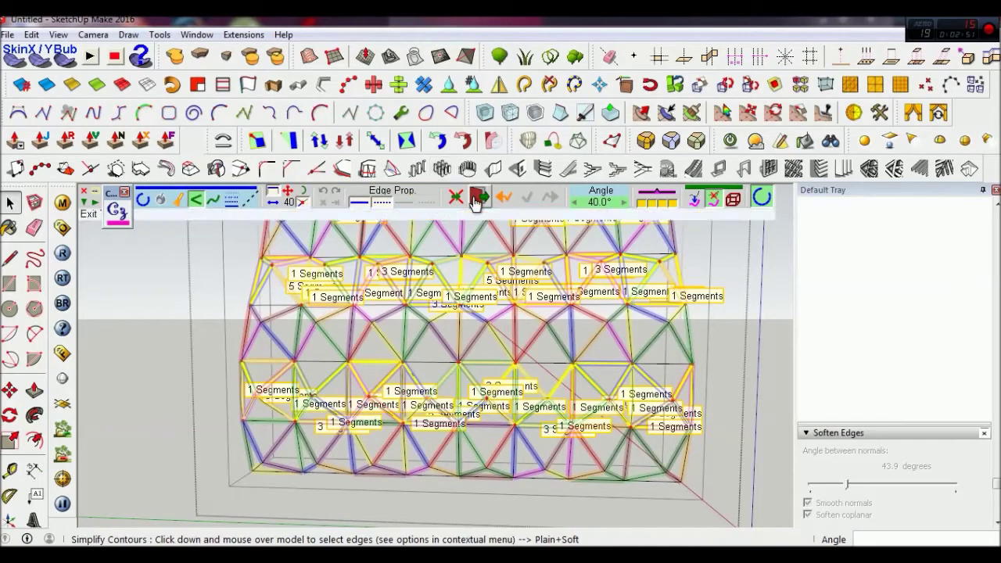
pyautogui.press('space')
pyautogui.moveTo(457, 364); pyautogui.dragTo(592, 367, button='middle')
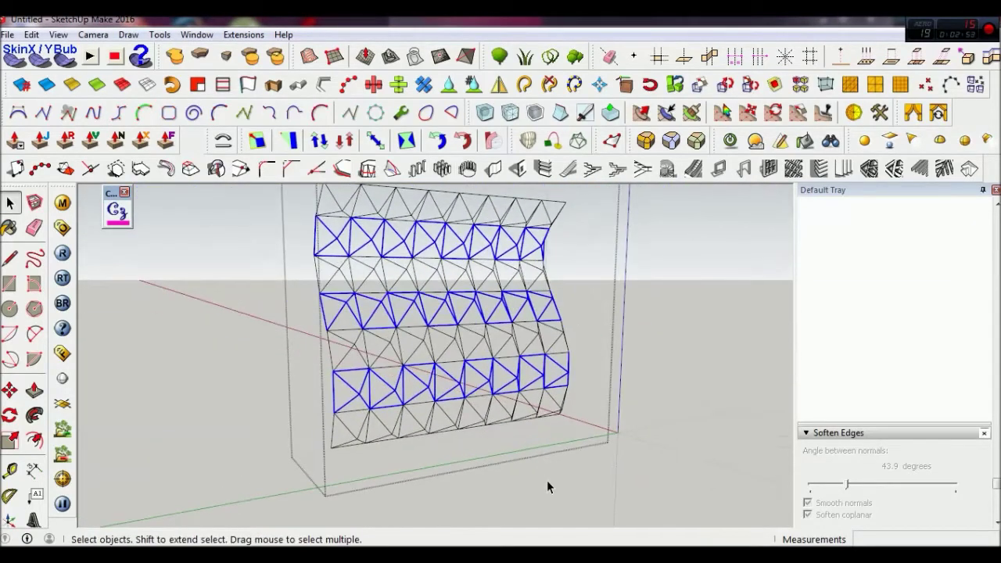
pyautogui.click(546, 481)
# - Select every edge of the connected mesh and make it one group
pyautogui.moveTo(546, 480)
pyautogui.mouseDown(button='middle')
pyautogui.moveTo(310, 447)
pyautogui.moveTo(86, 450)
pyautogui.moveTo(121, 445)
pyautogui.mouseUp(button='middle')
pyautogui.scroll(2, 317, 288)
pyautogui.scroll(3, 297, 309)
pyautogui.moveTo(297, 309); pyautogui.dragTo(398, 329, button='middle')
pyautogui.scroll(2, 377, 373)
pyautogui.tripleClick(379, 364)
pyautogui.rightClick(378, 363)
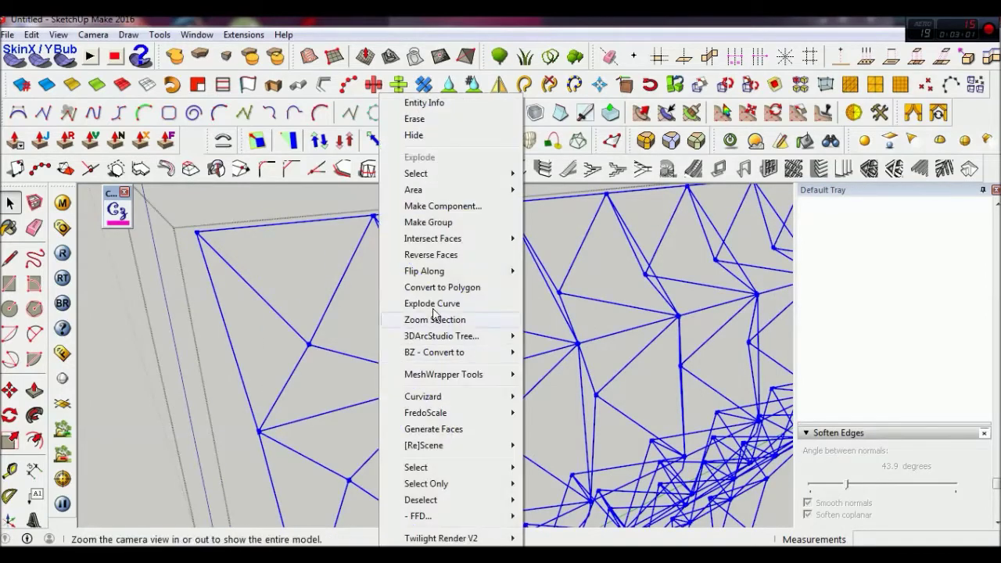
pyautogui.click(440, 225)
pyautogui.scroll(-3, 391, 367)
pyautogui.moveTo(393, 376)
pyautogui.mouseDown(button='middle')
pyautogui.moveTo(365, 396)
pyautogui.moveTo(360, 381)
pyautogui.mouseUp(button='middle')
pyautogui.scroll(3, 360, 380)
pyautogui.click(331, 334)
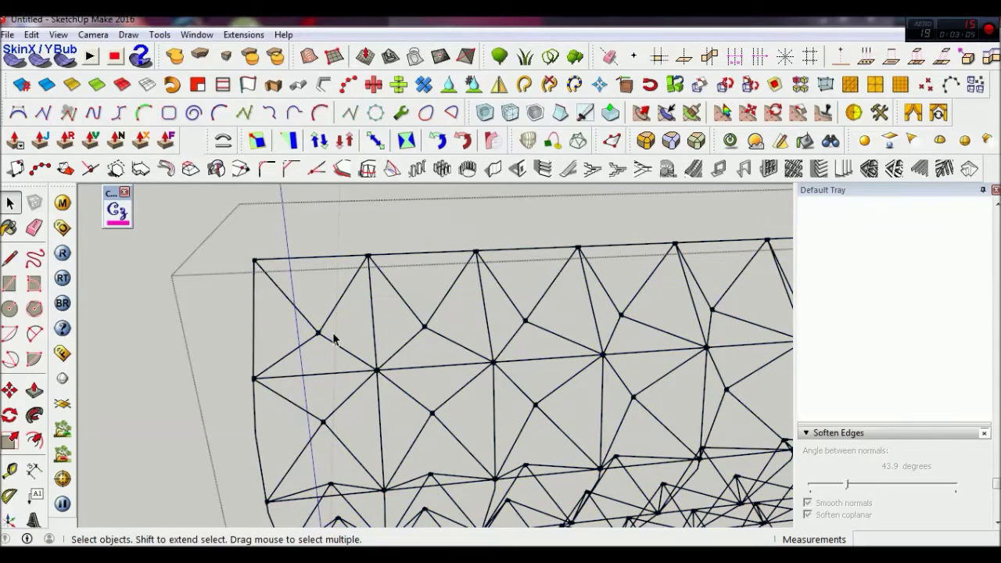
# - Draw edges linking three vertices along the first row
pyautogui.press('l')
pyautogui.click(320, 333)
pyautogui.click(423, 326)
pyautogui.click(525, 319)
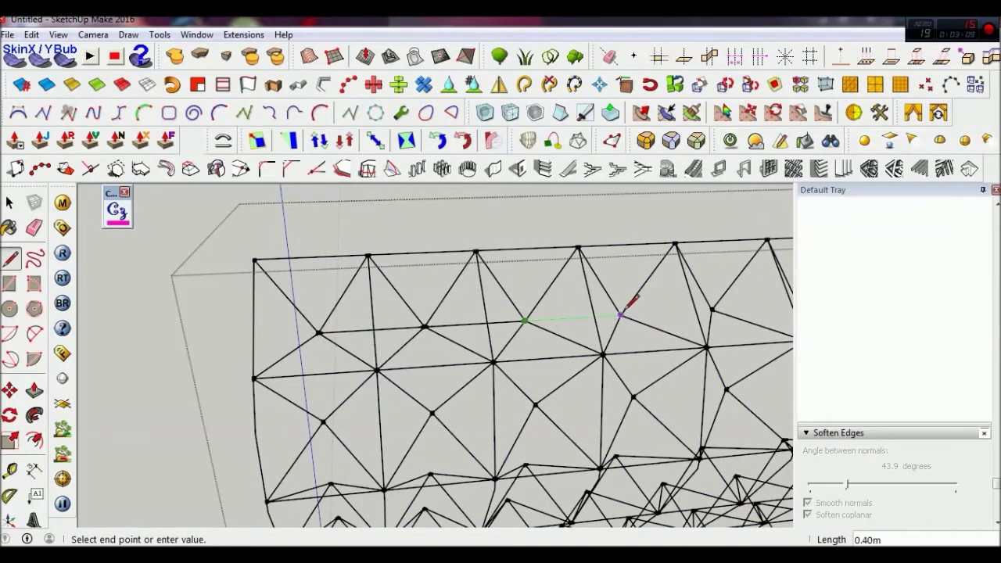
pyautogui.scroll(-3, 626, 329)
# - Draw edges joining four vertices across the next row
pyautogui.click(690, 345)
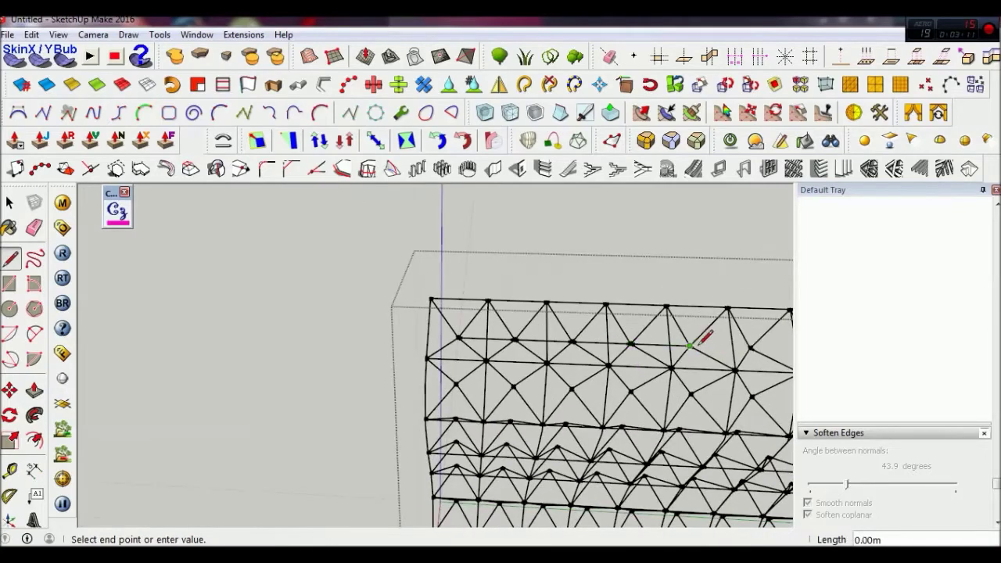
pyautogui.moveTo(704, 331); pyautogui.dragTo(506, 305, button='middle')
pyautogui.scroll(2, 539, 307)
pyautogui.click(550, 319)
pyautogui.click(634, 323)
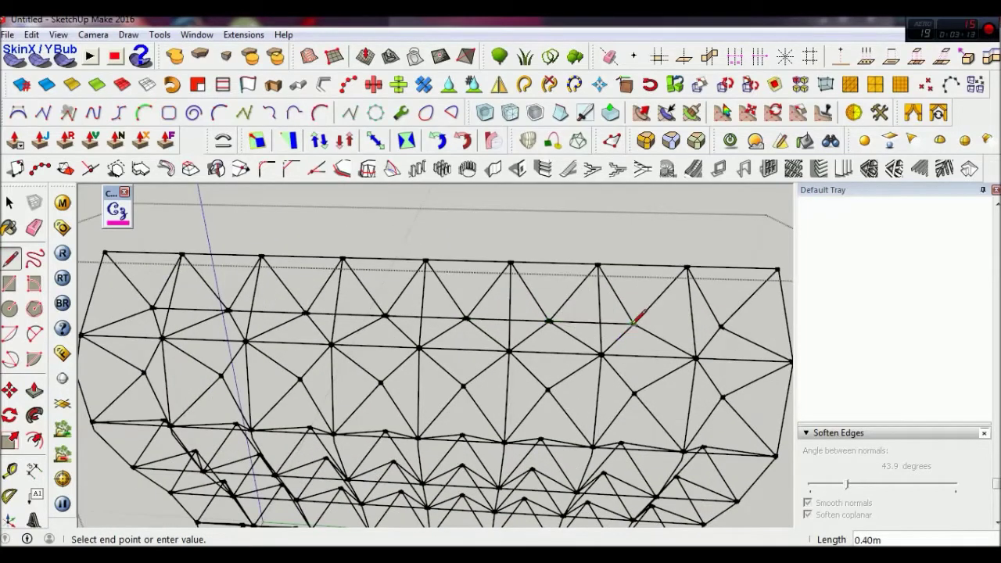
pyautogui.click(721, 327)
pyautogui.press('space')
pyautogui.scroll(-3, 726, 317)
pyautogui.moveTo(726, 317); pyautogui.dragTo(362, 368, button='middle')
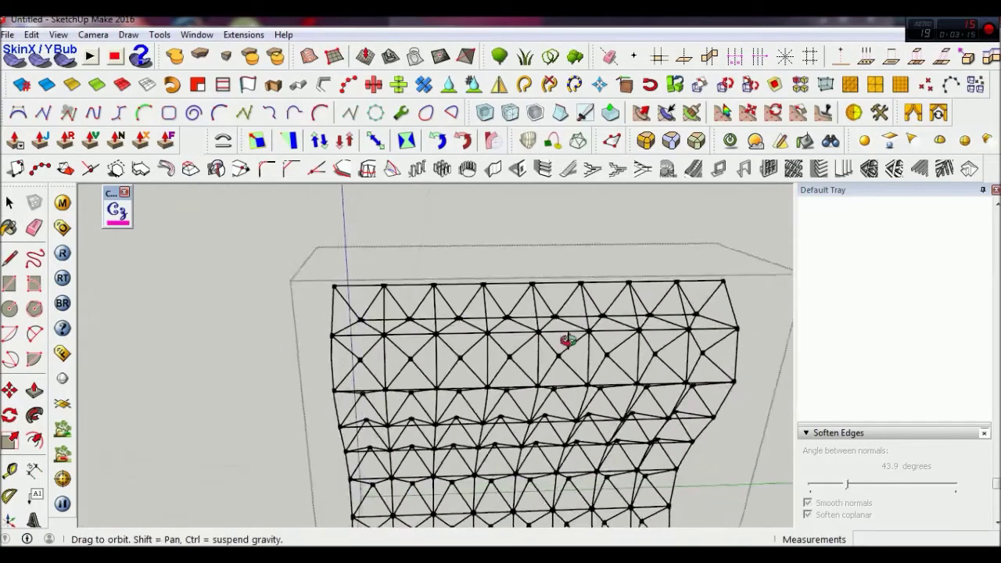
# - Redraw the missing edges along the following row and between two row endpoints
pyautogui.press('l')
pyautogui.click(369, 365)
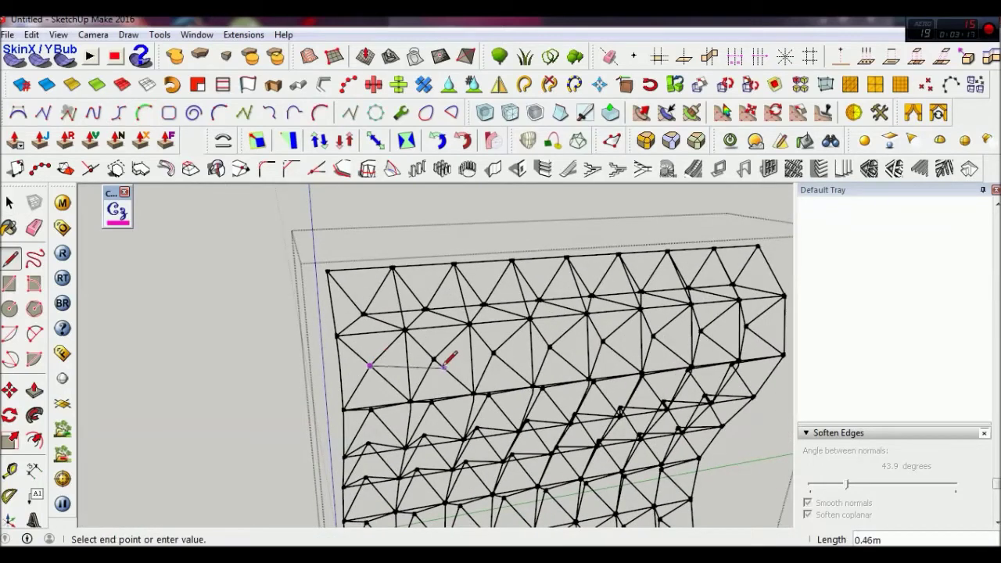
pyautogui.click(492, 354)
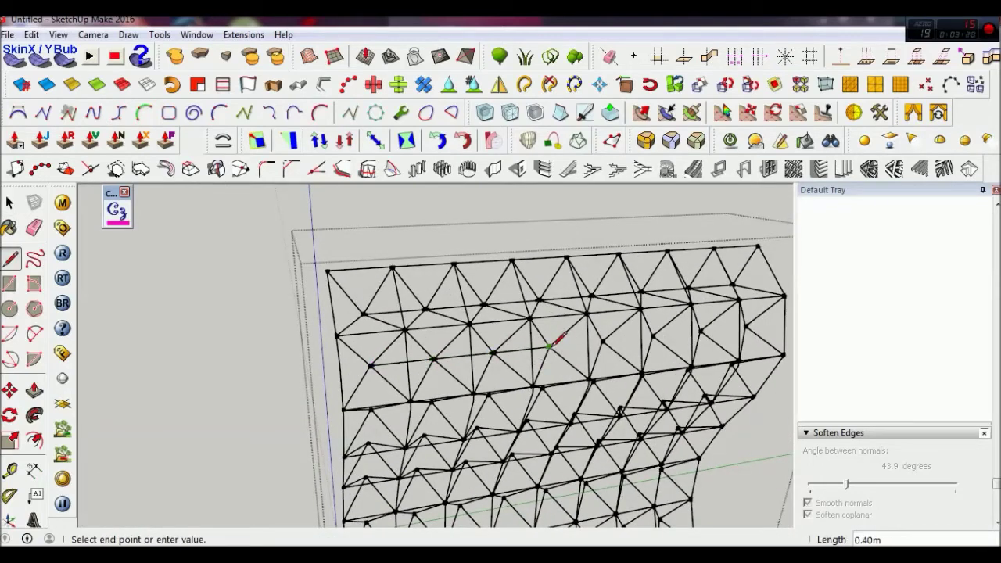
pyautogui.click(602, 341)
pyautogui.moveTo(663, 332); pyautogui.dragTo(713, 372, button='middle')
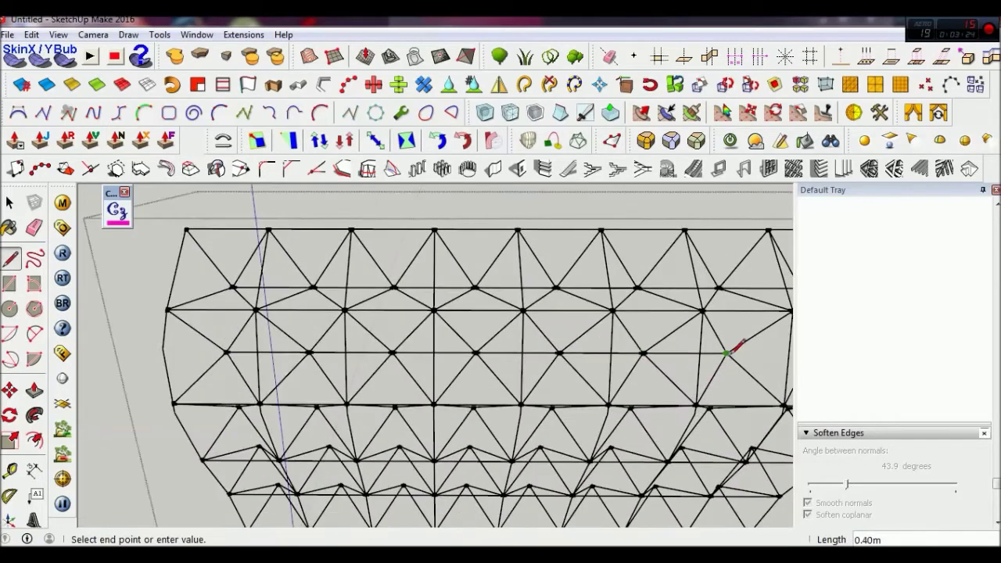
pyautogui.moveTo(736, 346)
pyautogui.mouseDown(button='middle')
pyautogui.moveTo(621, 358)
pyautogui.moveTo(654, 352)
pyautogui.moveTo(632, 388)
pyautogui.moveTo(633, 331)
pyautogui.mouseUp(button='middle')
pyautogui.press('space')
pyautogui.press('l')
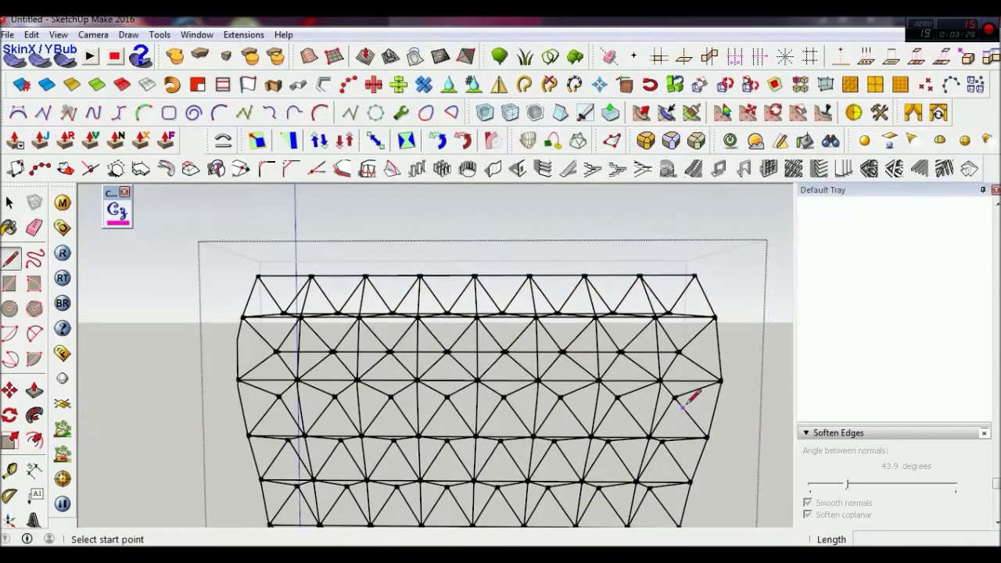
pyautogui.click(674, 396)
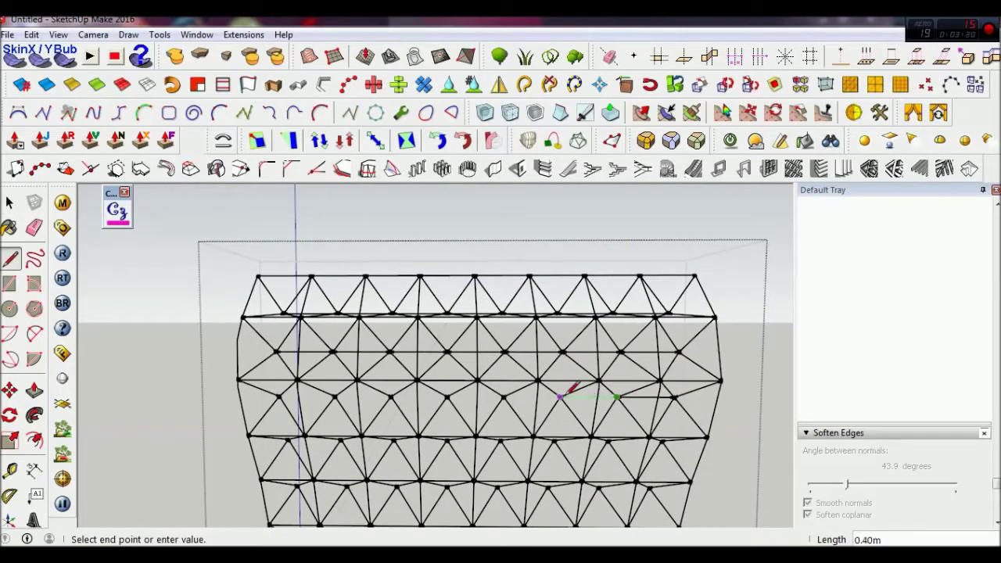
pyautogui.click(447, 397)
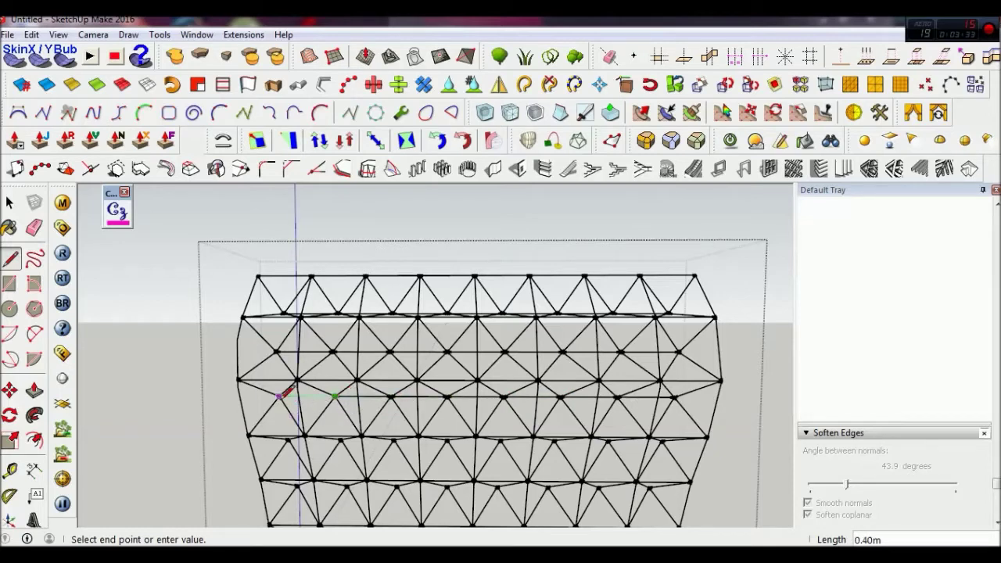
pyautogui.press('space')
pyautogui.moveTo(280, 394); pyautogui.dragTo(352, 394, button='middle')
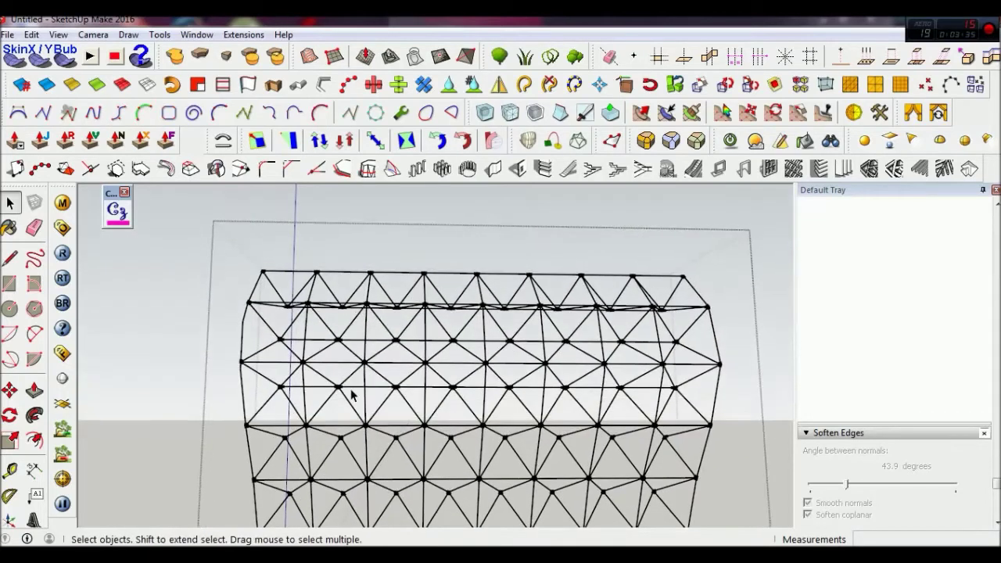
# - Draw edges linking three vertices along a lower row
pyautogui.press('l')
pyautogui.click(285, 438)
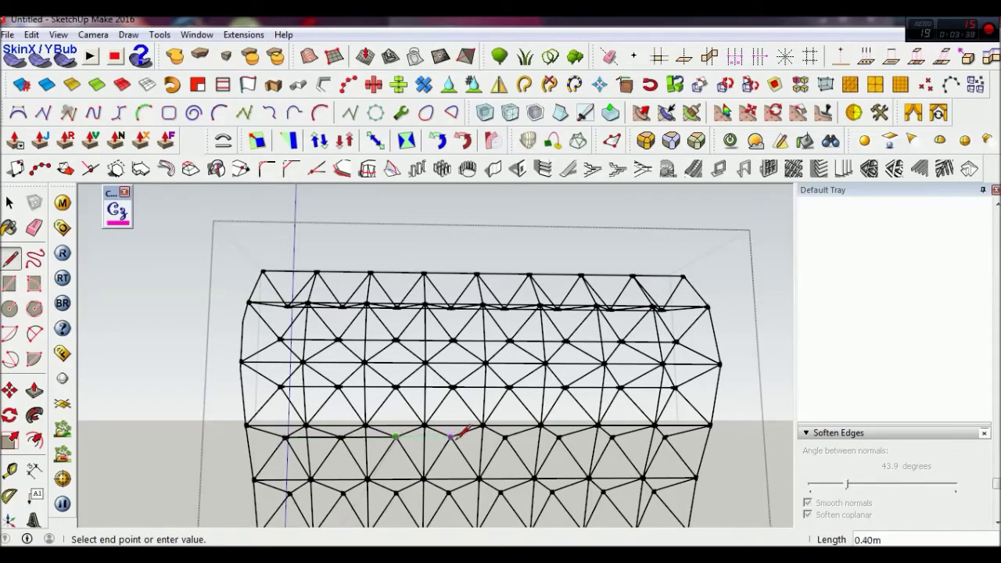
pyautogui.click(504, 436)
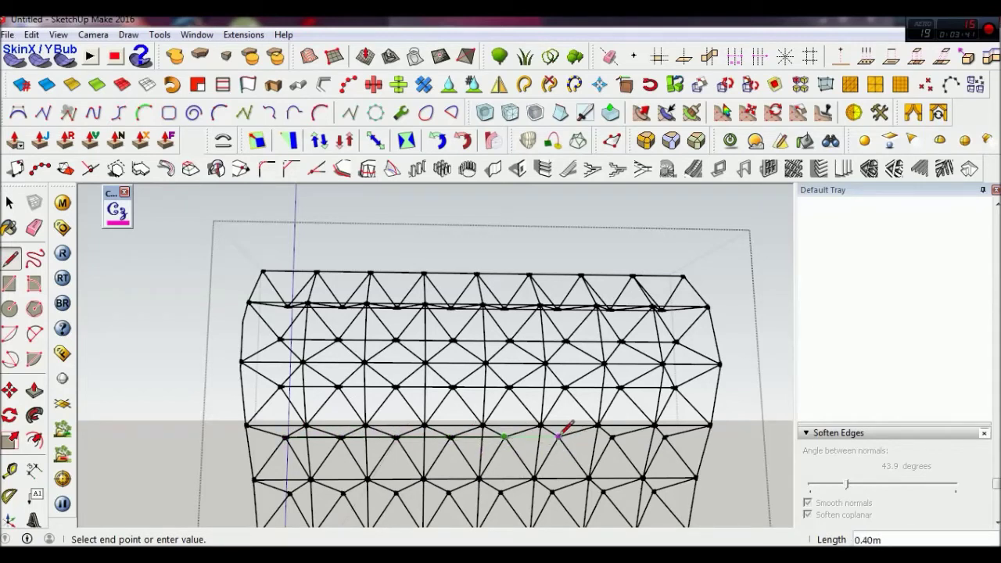
pyautogui.click(612, 436)
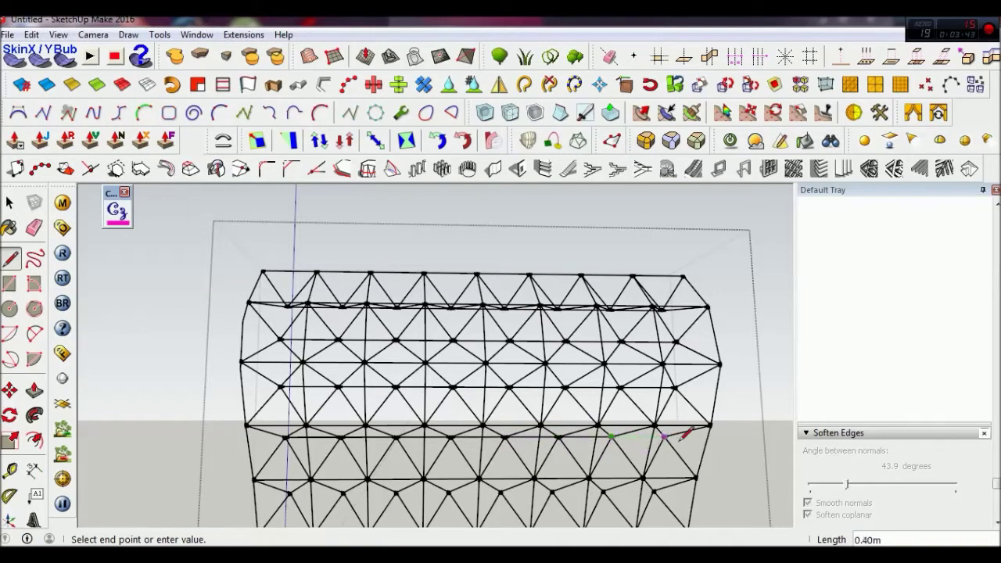
pyautogui.press('space')
pyautogui.moveTo(668, 433); pyautogui.dragTo(646, 412, button='middle')
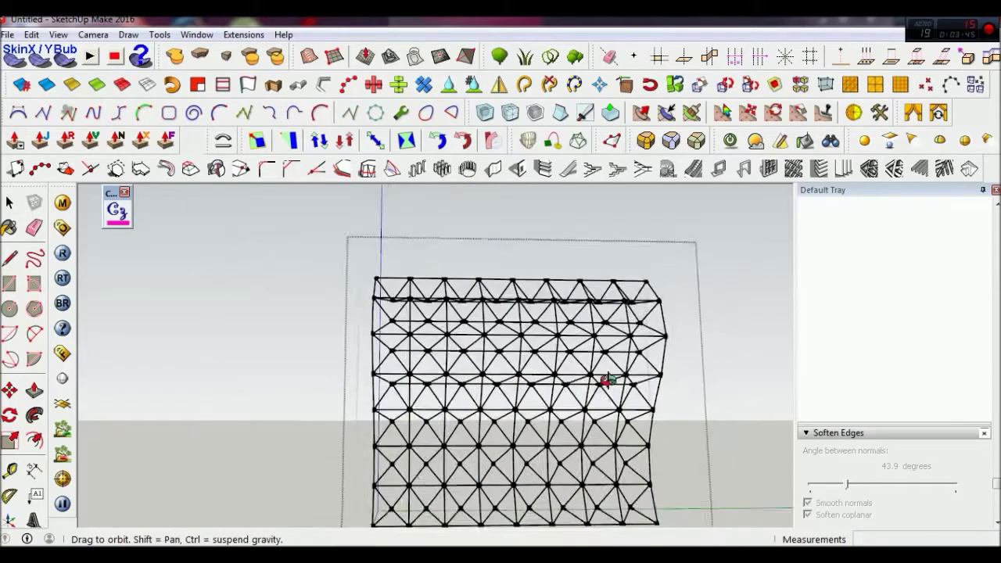
# - Start further edges from vertices on the lower rows
pyautogui.press('l')
pyautogui.click(633, 422)
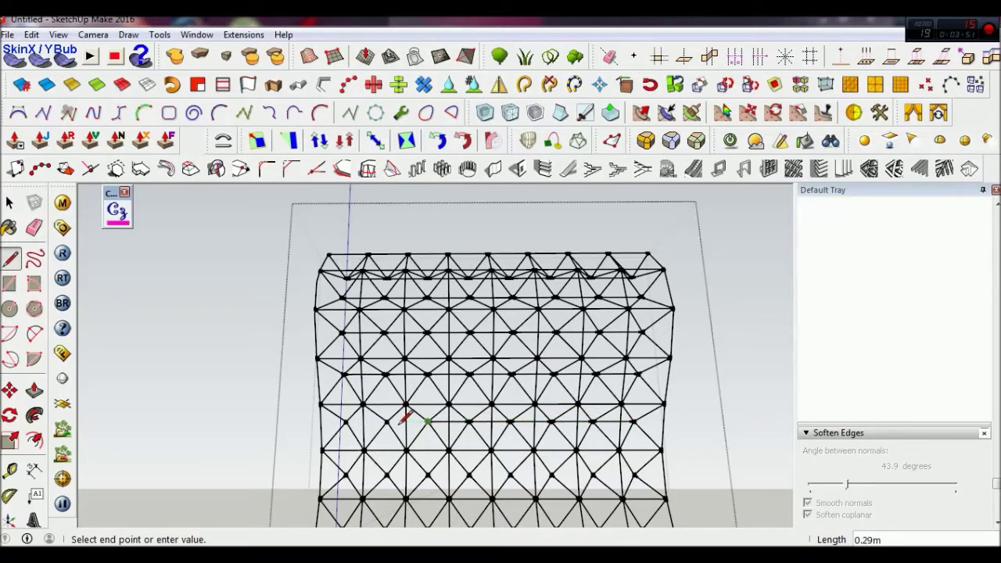
pyautogui.press('Escape')
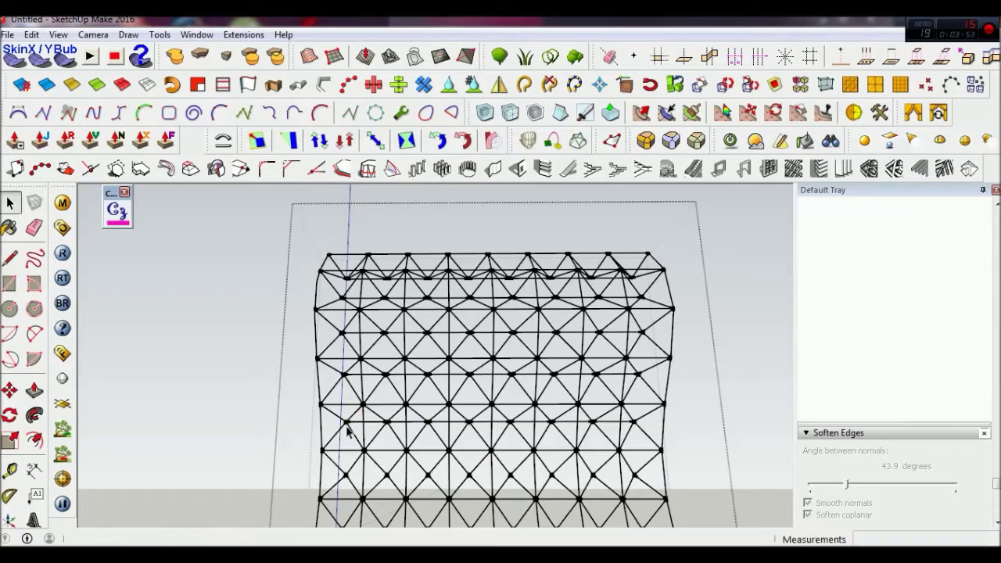
pyautogui.click(344, 473)
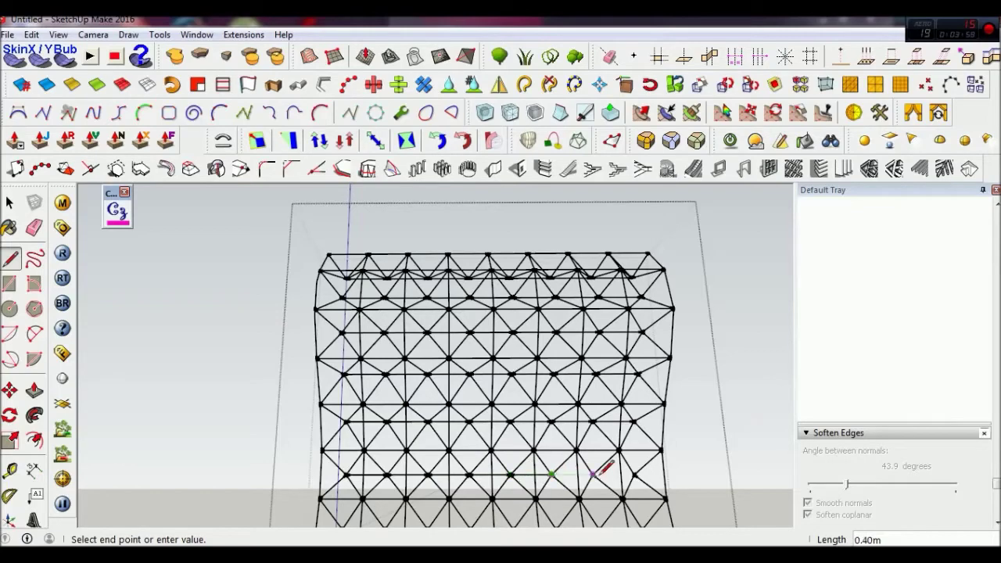
pyautogui.press('space')
pyautogui.scroll(3, 592, 485)
pyautogui.moveTo(592, 485)
pyautogui.mouseDown(button='middle')
pyautogui.moveTo(576, 375)
pyautogui.moveTo(751, 425)
pyautogui.moveTo(654, 454)
pyautogui.moveTo(516, 436)
pyautogui.mouseUp(button='middle')
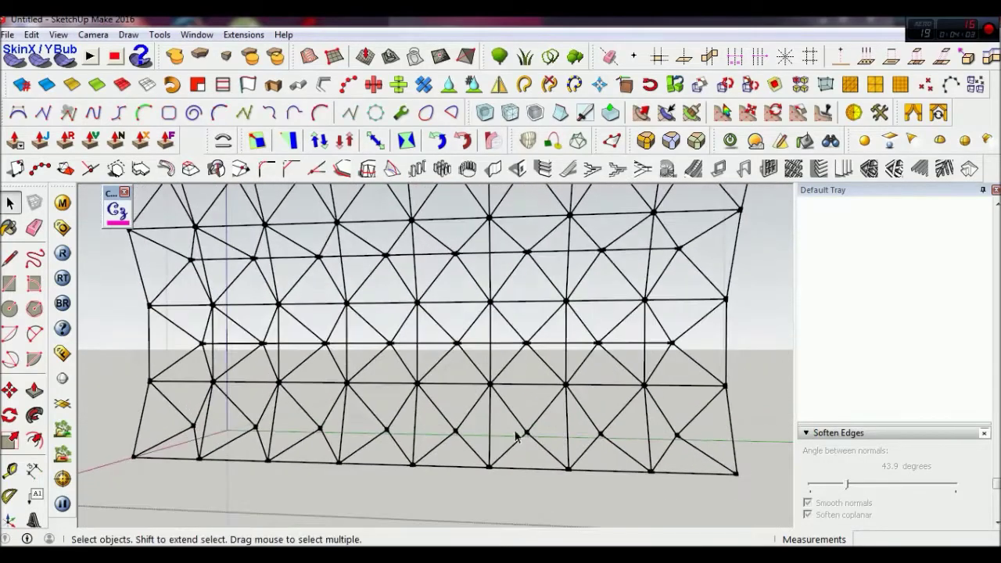
# - Draw the missing edge along the bottom row
pyautogui.press('l')
pyautogui.click(193, 426)
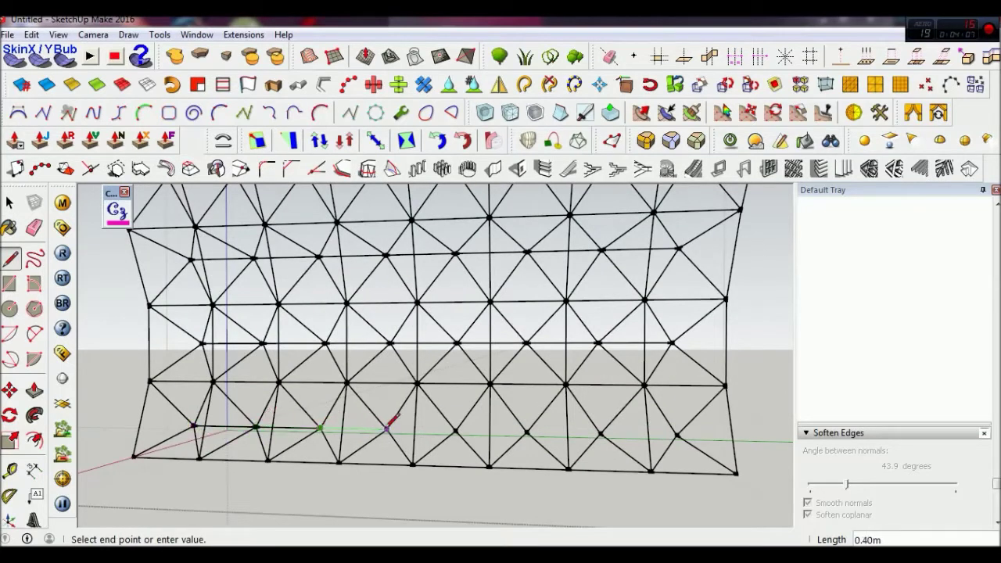
pyautogui.click(527, 429)
pyautogui.press('space')
pyautogui.scroll(-3, 673, 454)
# - Select the mesh together with the redrawn horizontal edges and group them
pyautogui.scroll(-3, 673, 454)
pyautogui.moveTo(672, 453)
pyautogui.mouseDown(button='middle')
pyautogui.moveTo(673, 440)
pyautogui.moveTo(570, 453)
pyautogui.moveTo(660, 445)
pyautogui.mouseUp(button='middle')
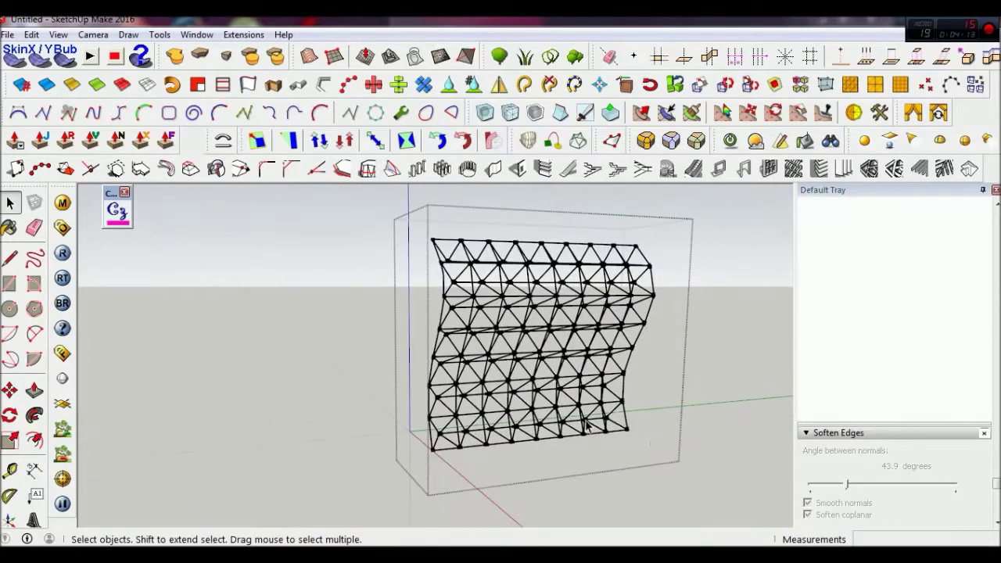
pyautogui.moveTo(404, 208); pyautogui.dragTo(703, 440)
pyautogui.scroll(2, 472, 256)
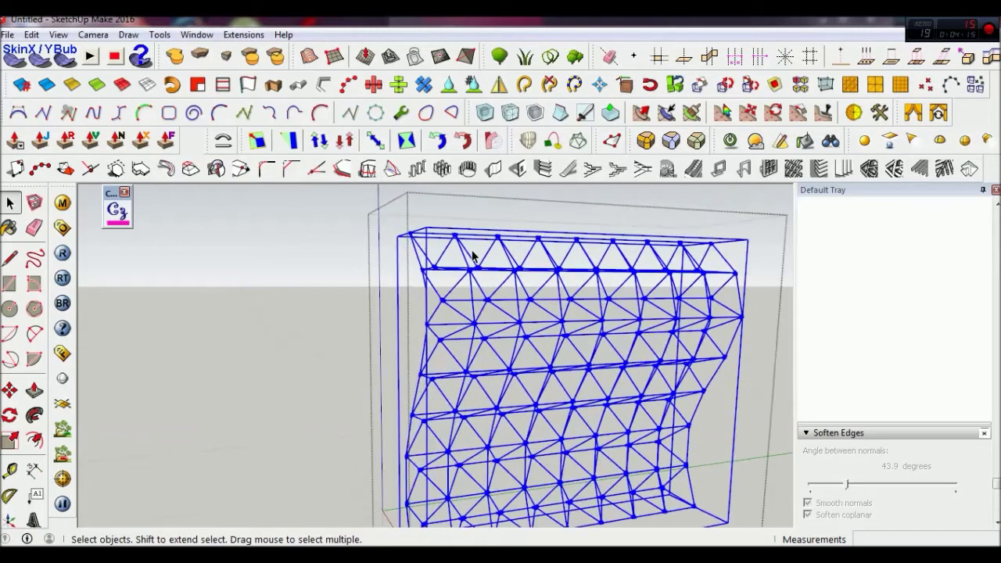
pyautogui.click(477, 310)
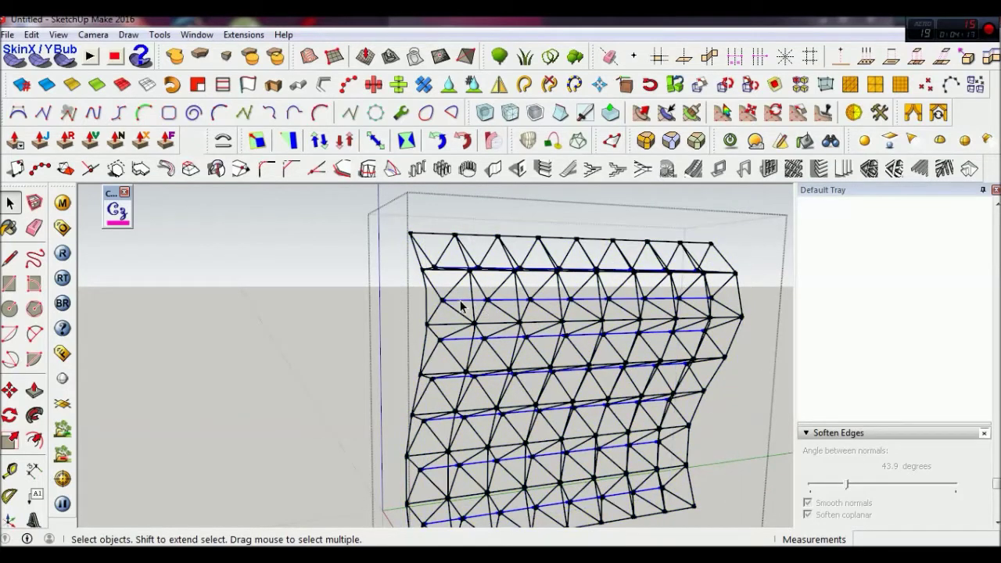
pyautogui.rightClick(473, 305)
pyautogui.click(492, 257)
# - Explode the new group back into loose edges
pyautogui.moveTo(492, 257); pyautogui.dragTo(479, 419, button='middle')
pyautogui.scroll(2, 422, 313)
pyautogui.scroll(1, 420, 316)
pyautogui.click(420, 318)
pyautogui.rightClick(420, 317)
pyautogui.click(461, 227)
pyautogui.scroll(-2, 469, 313)
pyautogui.click(466, 315)
# - Orbit to view the wireframe edge-on and inspect its kinked contours
pyautogui.moveTo(466, 314)
pyautogui.mouseDown(button='middle')
pyautogui.moveTo(632, 431)
pyautogui.moveTo(738, 359)
pyautogui.moveTo(751, 369)
pyautogui.moveTo(488, 313)
pyautogui.moveTo(420, 380)
pyautogui.moveTo(460, 353)
pyautogui.moveTo(447, 347)
pyautogui.moveTo(537, 302)
pyautogui.mouseUp(button='middle')
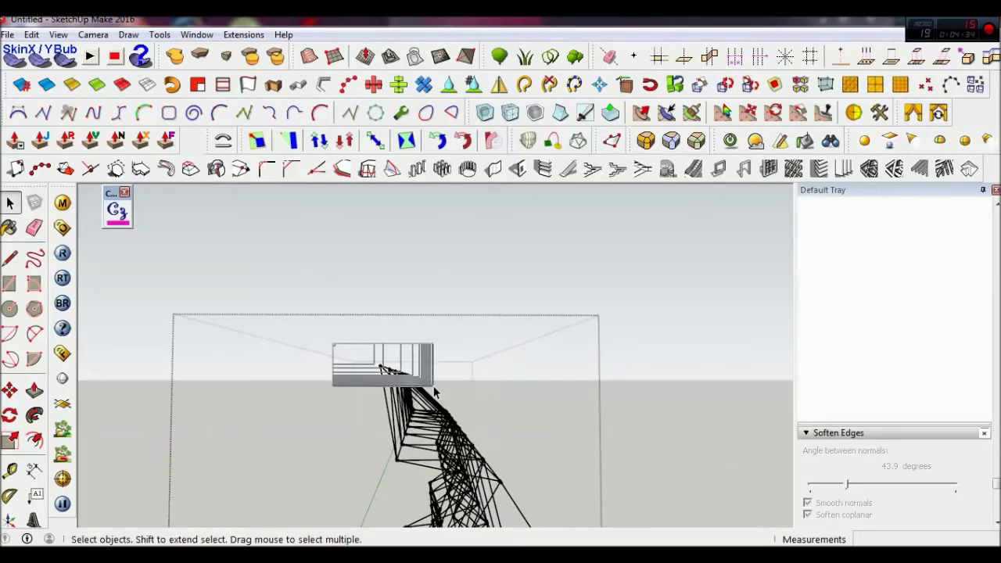
pyautogui.moveTo(432, 384)
pyautogui.mouseDown(button='middle')
pyautogui.moveTo(448, 344)
pyautogui.moveTo(401, 395)
pyautogui.moveTo(429, 374)
pyautogui.moveTo(485, 361)
pyautogui.moveTo(459, 352)
pyautogui.moveTo(487, 363)
pyautogui.moveTo(482, 339)
pyautogui.moveTo(476, 358)
pyautogui.moveTo(500, 375)
pyautogui.mouseUp(button='middle')
pyautogui.scroll(2, 438, 368)
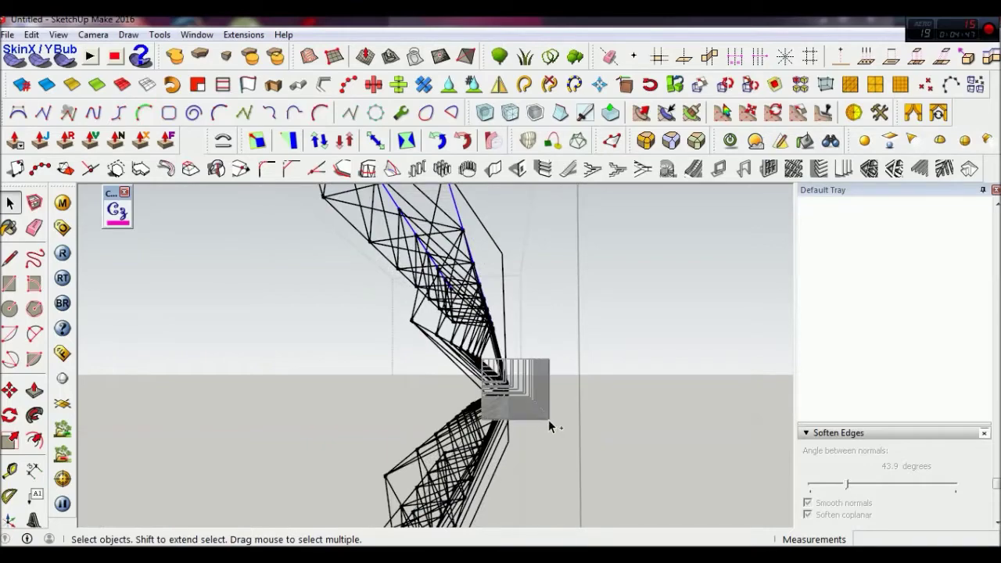
pyautogui.moveTo(542, 420)
pyautogui.mouseDown(button='middle')
pyautogui.moveTo(373, 396)
pyautogui.moveTo(384, 416)
pyautogui.moveTo(362, 425)
pyautogui.moveTo(368, 384)
pyautogui.moveTo(446, 417)
pyautogui.mouseUp(button='middle')
pyautogui.scroll(2, 432, 400)
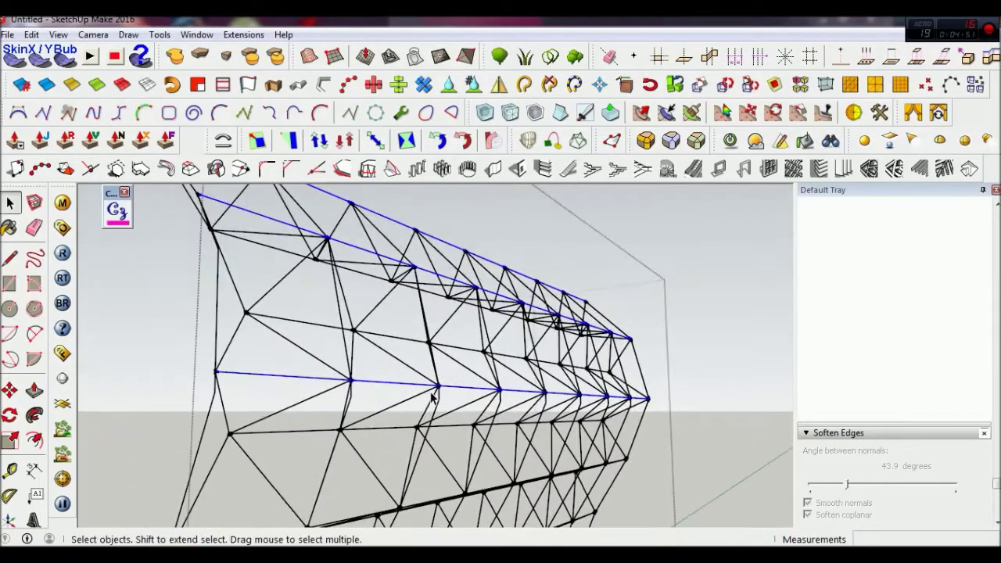
pyautogui.scroll(3, 433, 400)
pyautogui.scroll(-1, 432, 401)
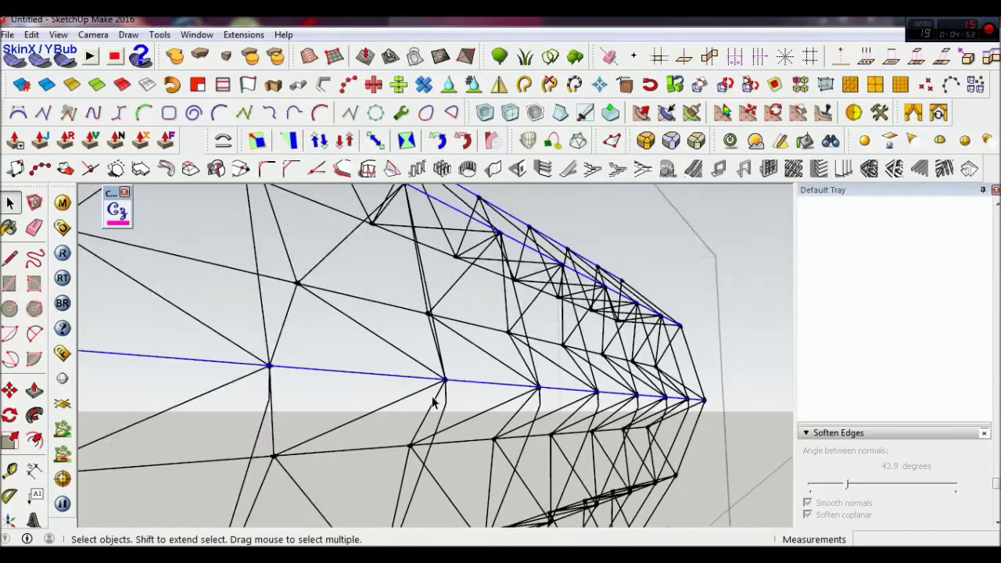
pyautogui.scroll(-1, 440, 405)
pyautogui.click(448, 409)
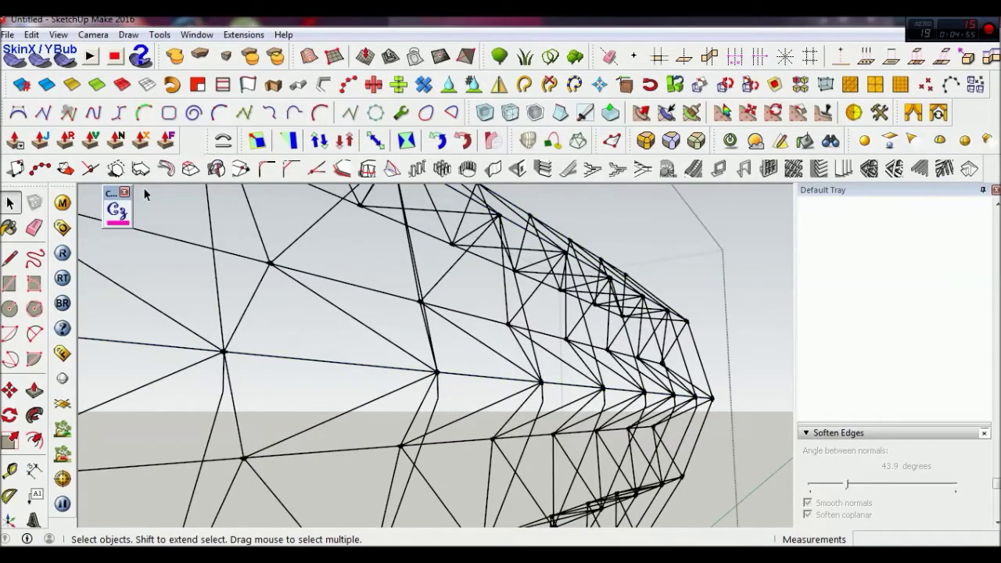
# - Simplify the kinked two-segment edge chain at the mesh tip
pyautogui.click(116, 209)
pyautogui.click(157, 264)
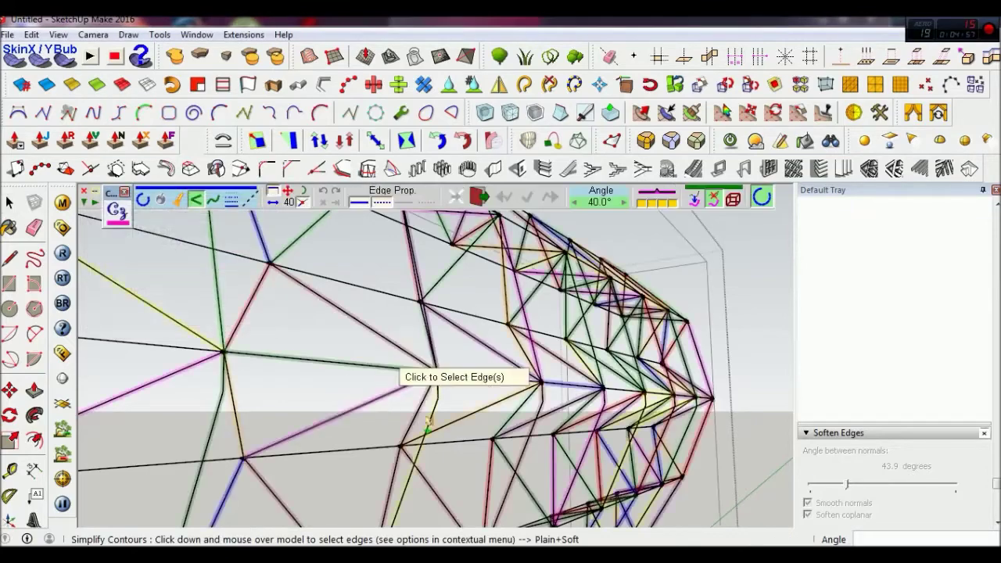
pyautogui.click(441, 395)
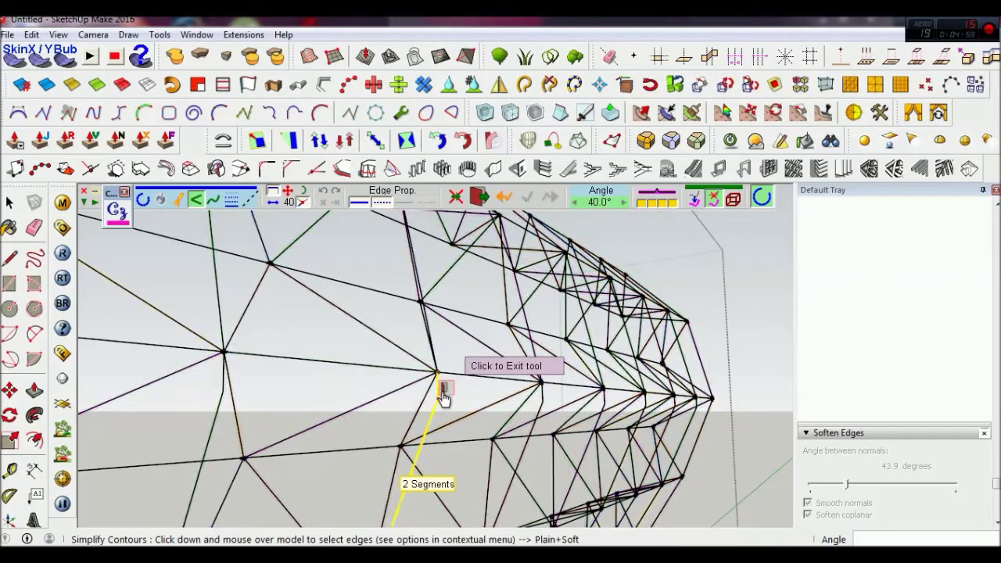
pyautogui.click(442, 397)
pyautogui.scroll(2, 438, 399)
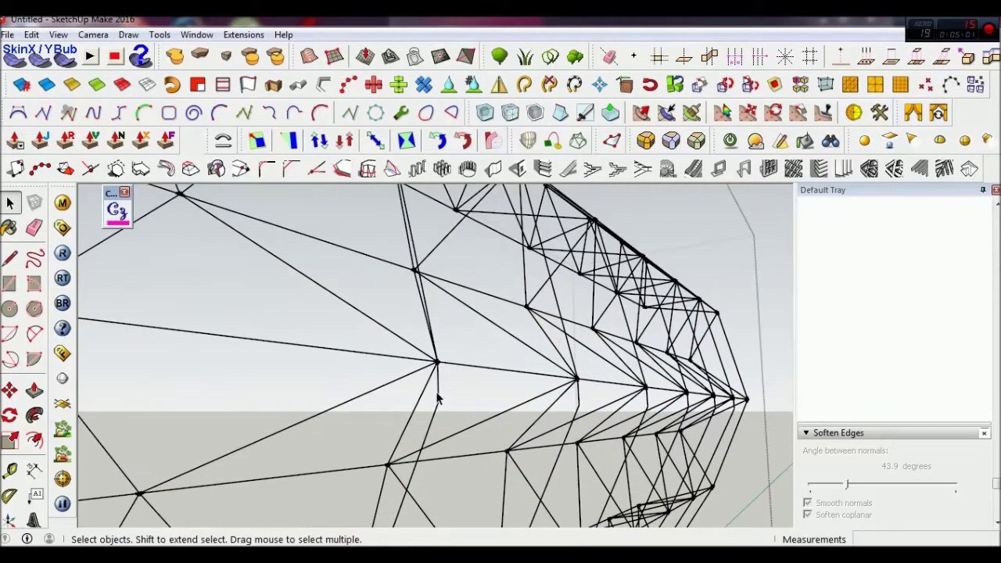
pyautogui.moveTo(436, 399); pyautogui.dragTo(436, 404, button='middle')
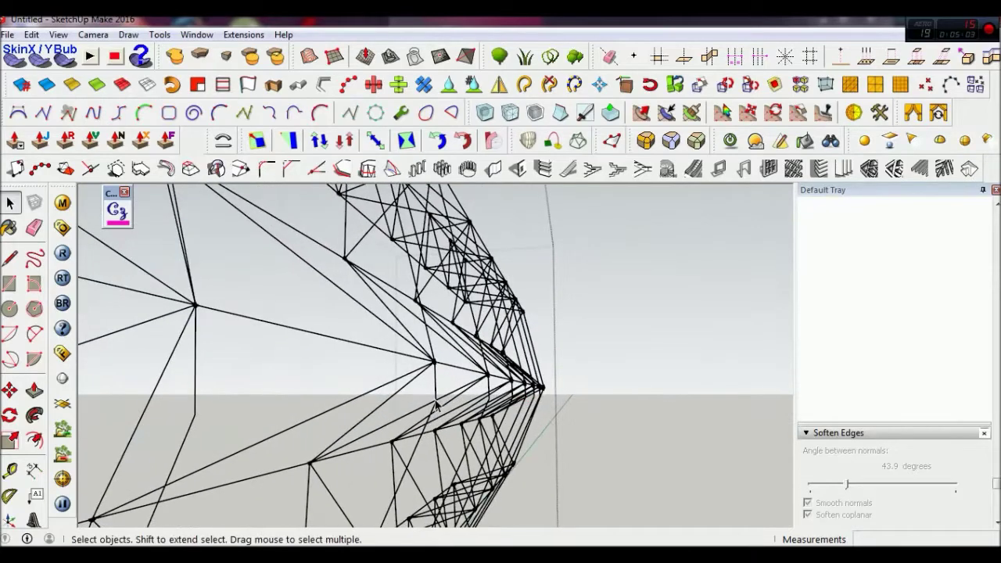
pyautogui.moveTo(436, 395)
pyautogui.mouseDown(button='middle')
pyautogui.moveTo(397, 374)
pyautogui.moveTo(427, 424)
pyautogui.moveTo(302, 438)
pyautogui.moveTo(355, 392)
pyautogui.moveTo(442, 431)
pyautogui.moveTo(571, 394)
pyautogui.moveTo(603, 393)
pyautogui.moveTo(608, 410)
pyautogui.mouseUp(button='middle')
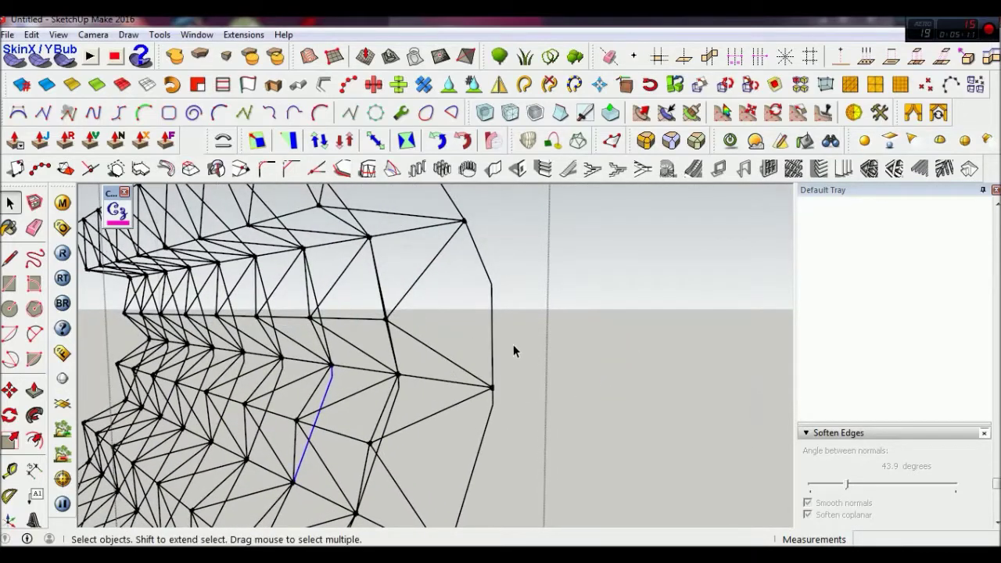
# - Straighten the kinked right-hand boundary edge with Simplify Contours
pyautogui.click(121, 211)
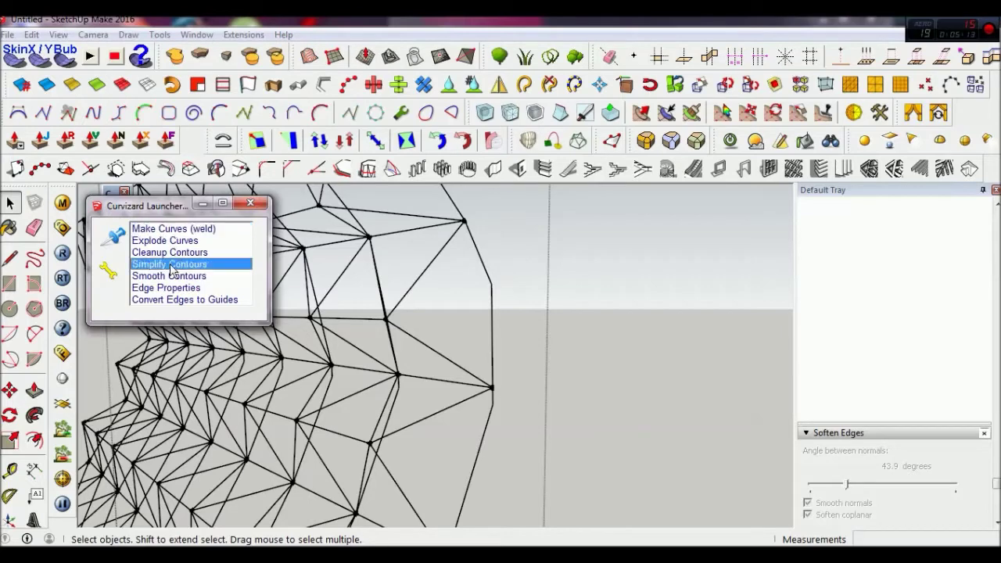
pyautogui.click(157, 264)
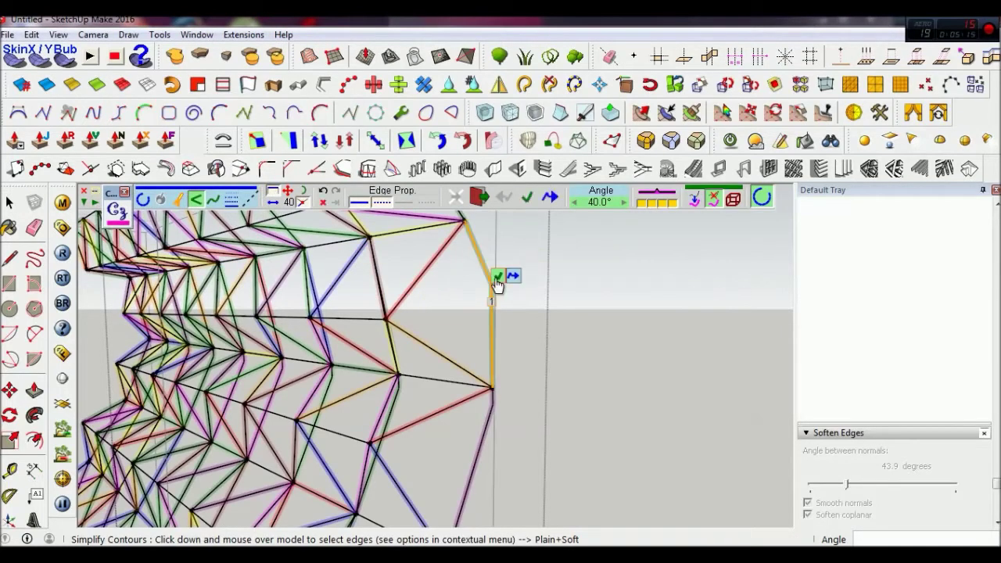
pyautogui.click(497, 284)
pyautogui.click(503, 270)
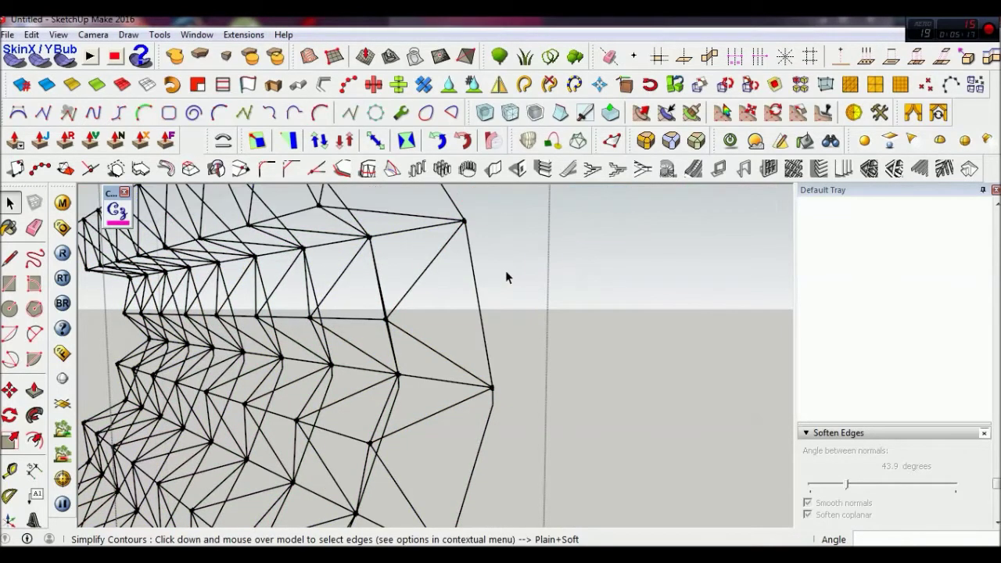
pyautogui.moveTo(492, 295); pyautogui.dragTo(503, 364, button='middle')
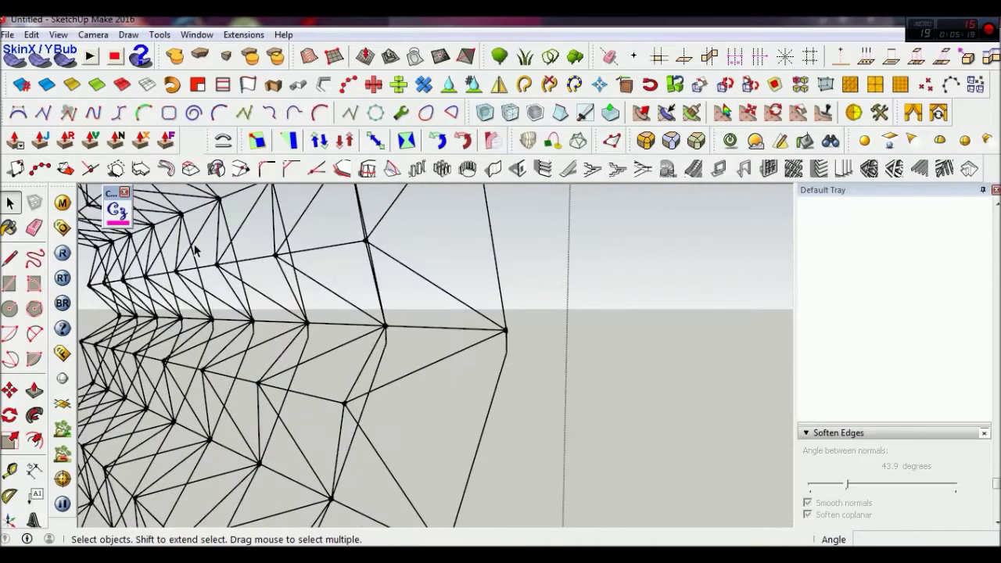
# - Simplify one more kinked boundary edge at the narrow end
pyautogui.click(117, 211)
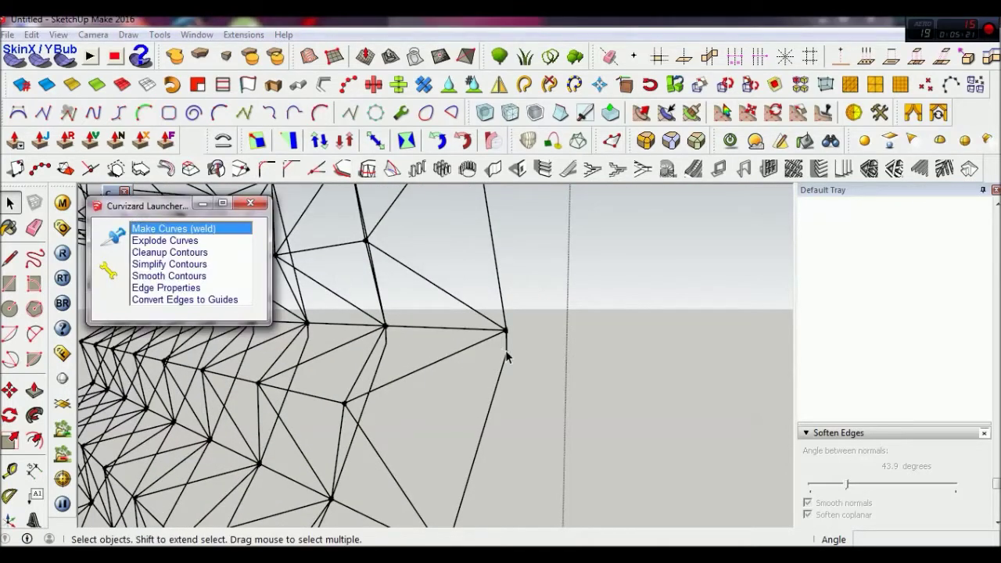
pyautogui.doubleClick(195, 263)
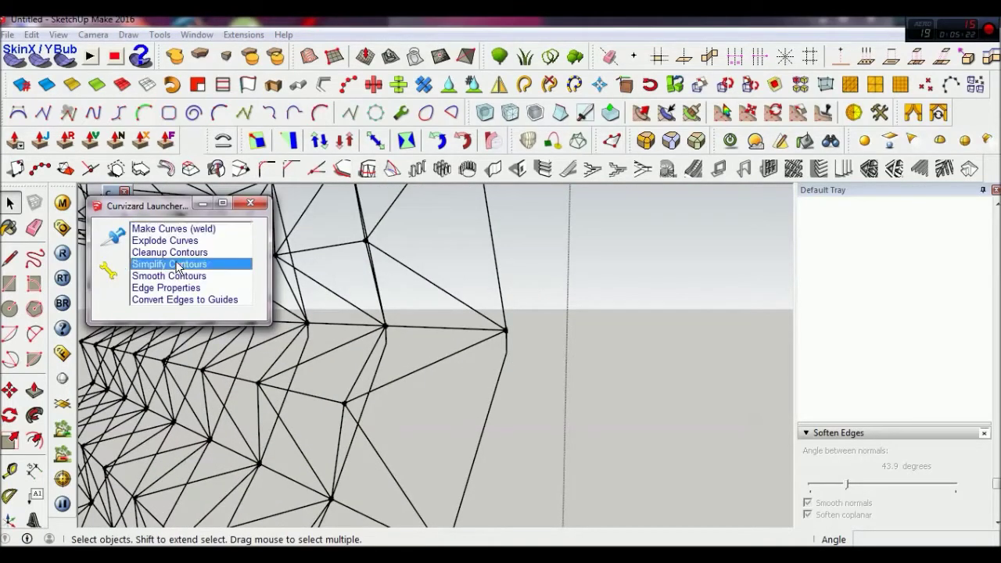
pyautogui.click(515, 343)
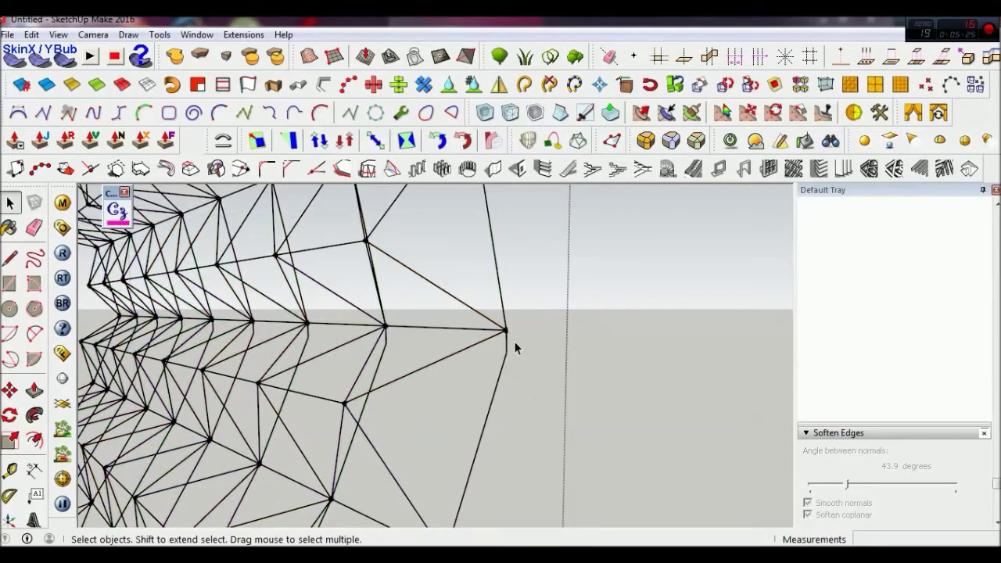
pyautogui.scroll(2, 509, 351)
pyautogui.scroll(2, 504, 350)
# - Explode the bent edge below the tip and run Simplify Contours on it
pyautogui.rightClick(501, 345)
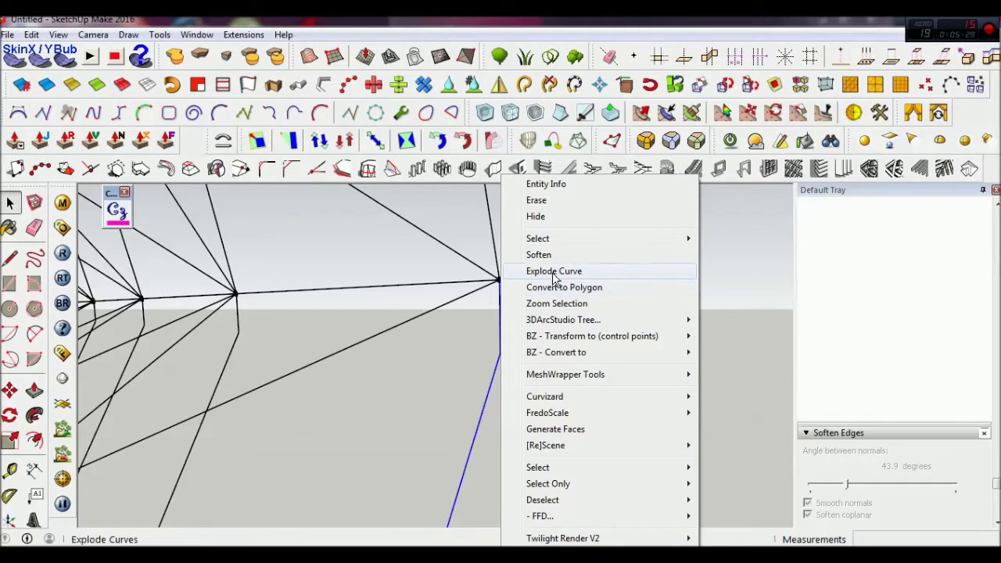
pyautogui.click(553, 271)
pyautogui.click(117, 211)
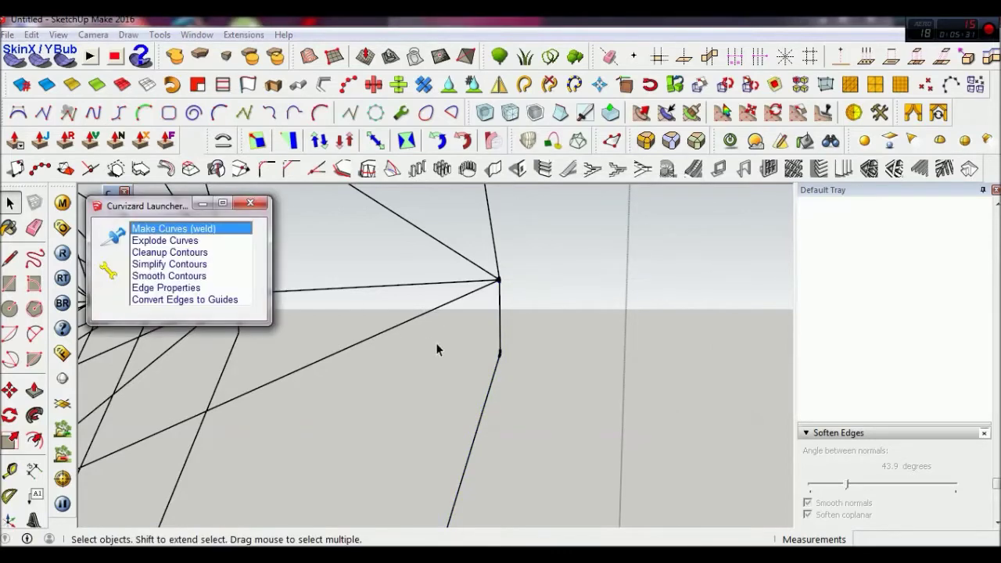
pyautogui.click(182, 266)
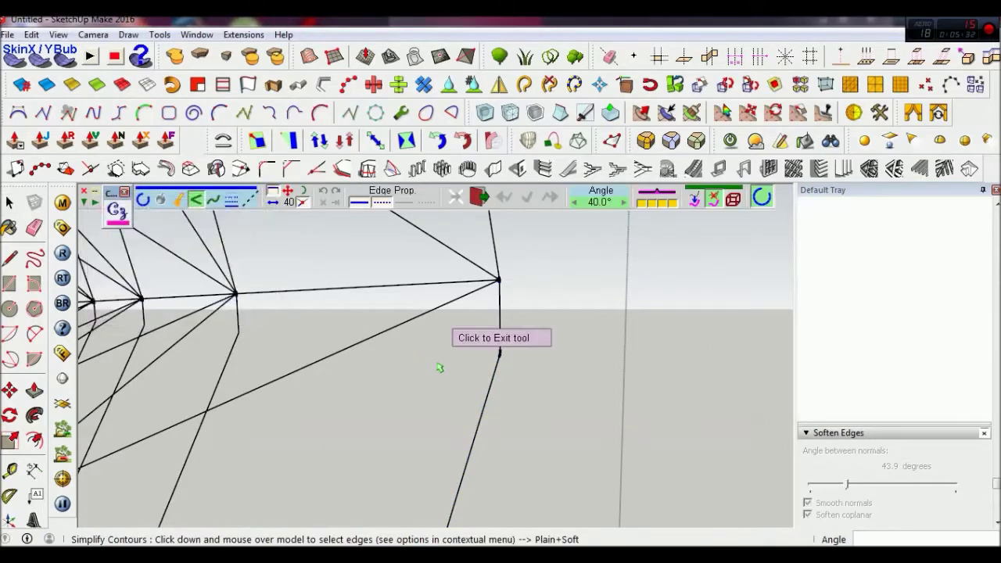
pyautogui.click(502, 354)
pyautogui.click(504, 353)
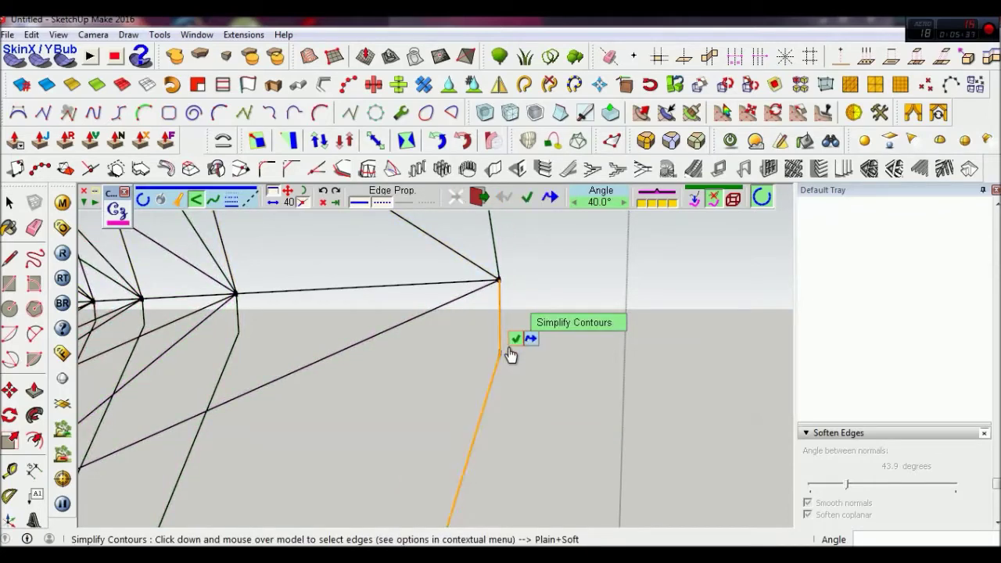
pyautogui.click(508, 348)
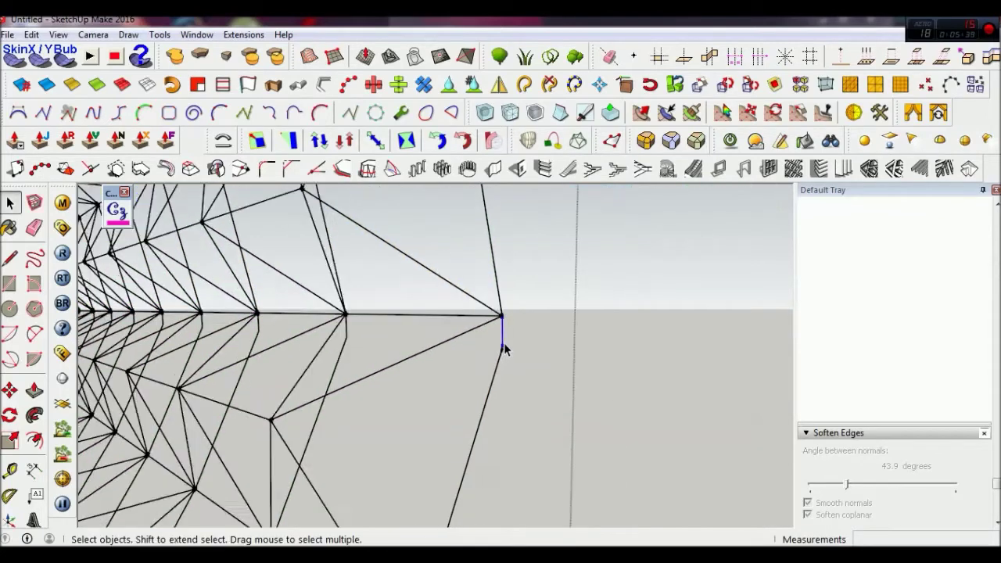
pyautogui.scroll(-2, 503, 343)
pyautogui.scroll(2, 506, 337)
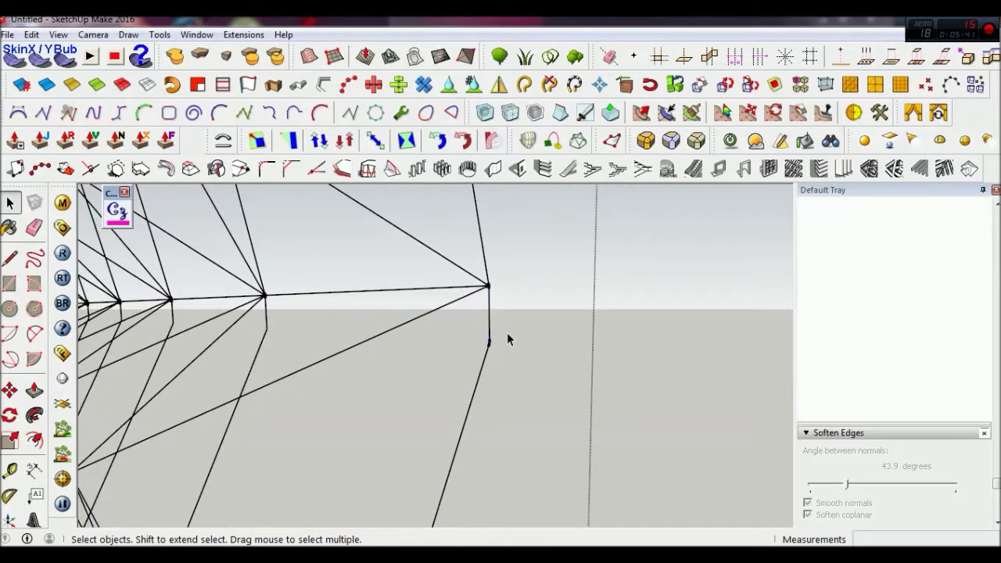
# - Set Simplify Contours' maximum angle to 45° and straighten the bent edge
pyautogui.click(117, 211)
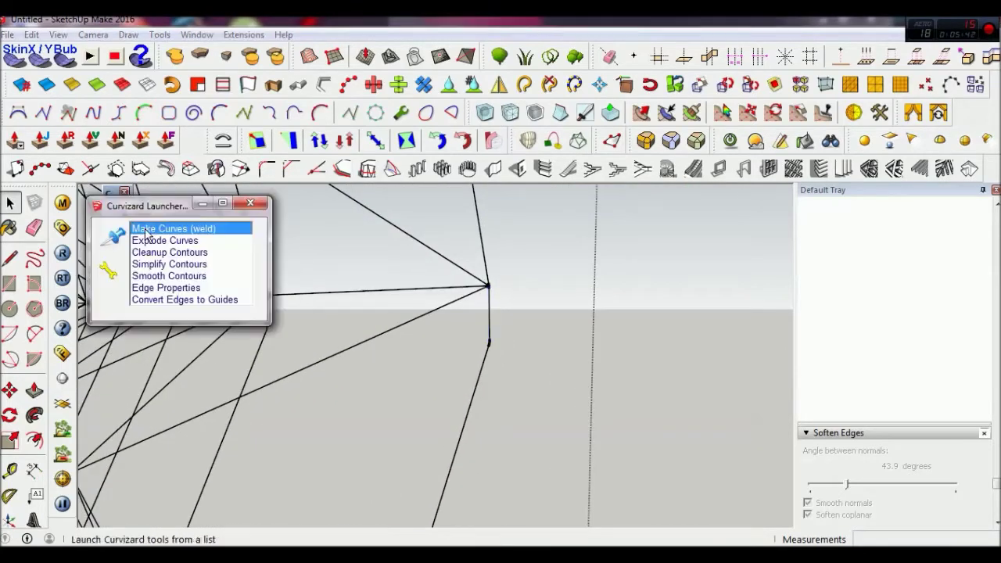
pyautogui.doubleClick(196, 269)
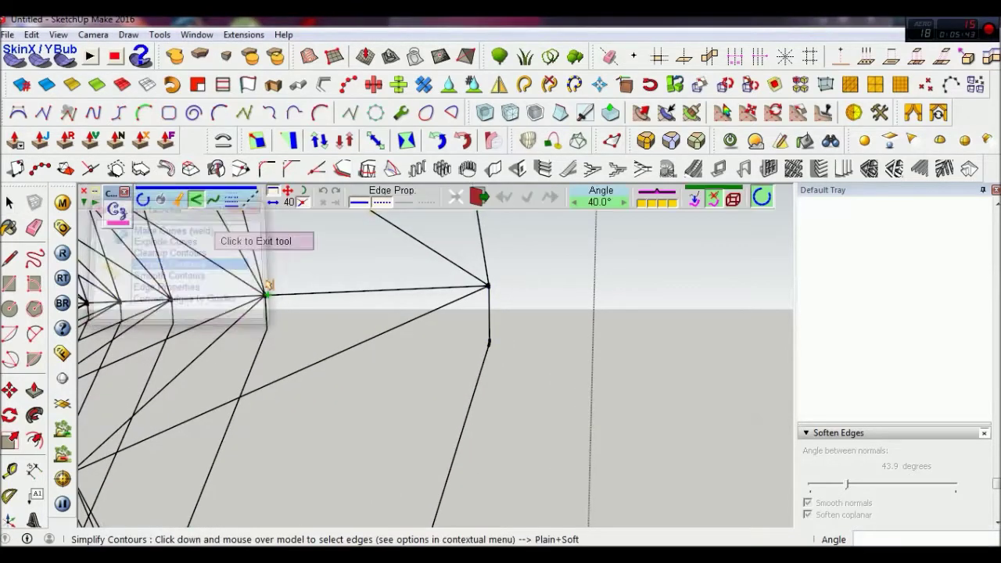
pyautogui.click(600, 208)
pyautogui.write('45')
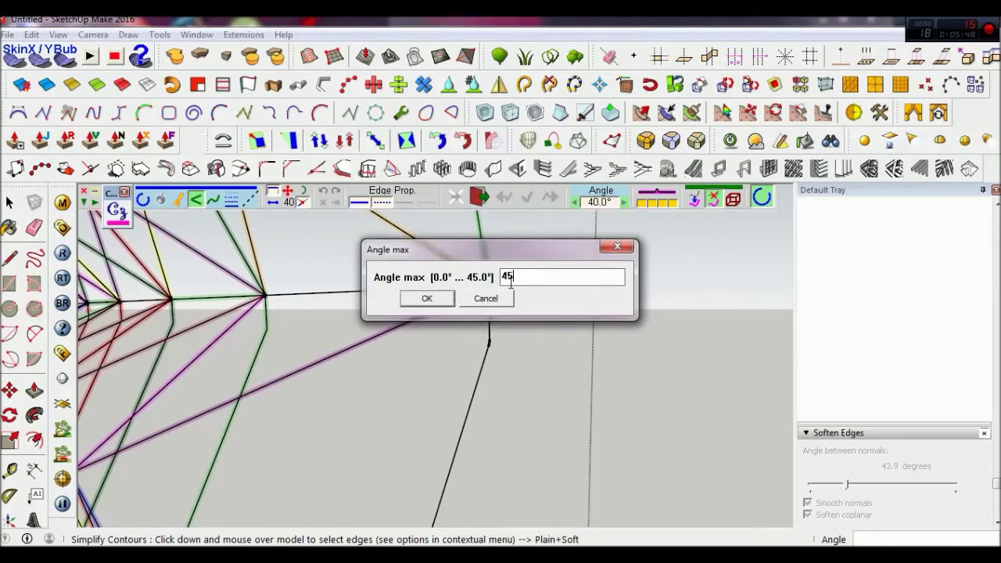
pyautogui.click(428, 301)
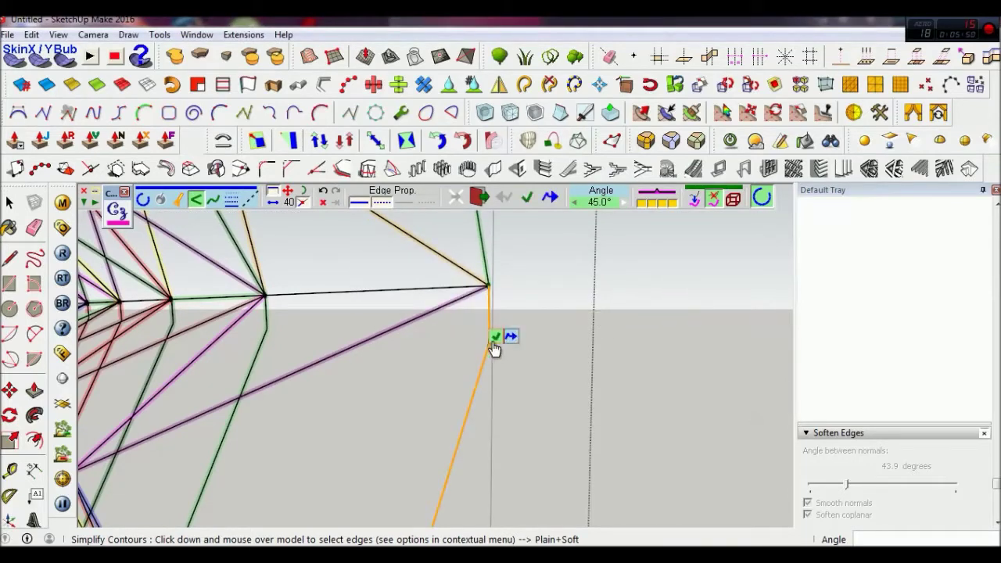
pyautogui.click(493, 344)
pyautogui.click(494, 348)
pyautogui.scroll(-3, 485, 337)
pyautogui.moveTo(470, 321)
pyautogui.mouseDown(button='middle')
pyautogui.moveTo(309, 361)
pyautogui.moveTo(239, 347)
pyautogui.moveTo(235, 324)
pyautogui.moveTo(285, 350)
pyautogui.moveTo(223, 399)
pyautogui.mouseUp(button='middle')
# - Zoom in on the pyramid-tile wireframe and select a diagonal edge chain on the mesh
pyautogui.scroll(2, 272, 349)
pyautogui.scroll(2, 220, 400)
pyautogui.scroll(2, 226, 398)
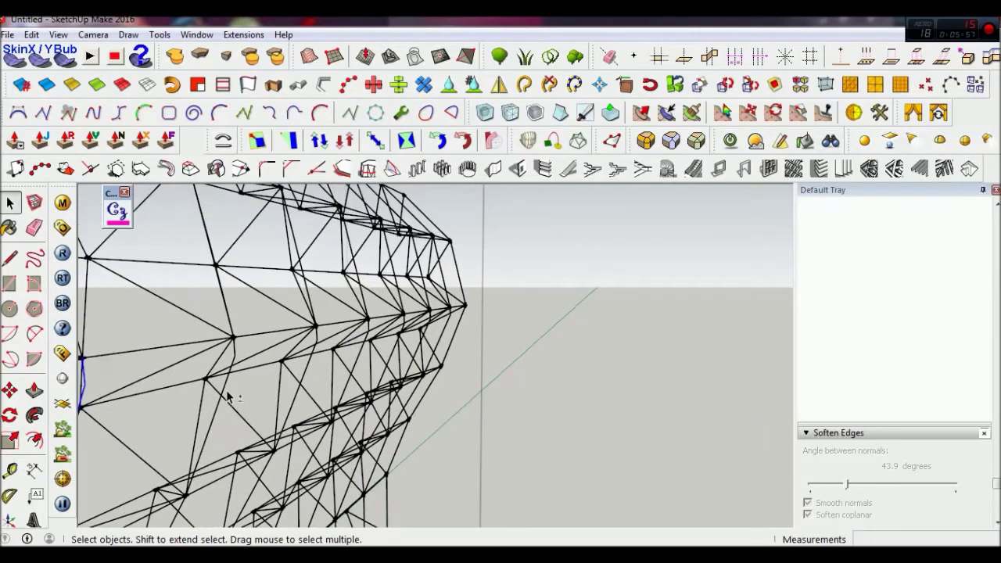
pyautogui.click(226, 383)
pyautogui.scroll(1, 428, 344)
pyautogui.scroll(1, 429, 344)
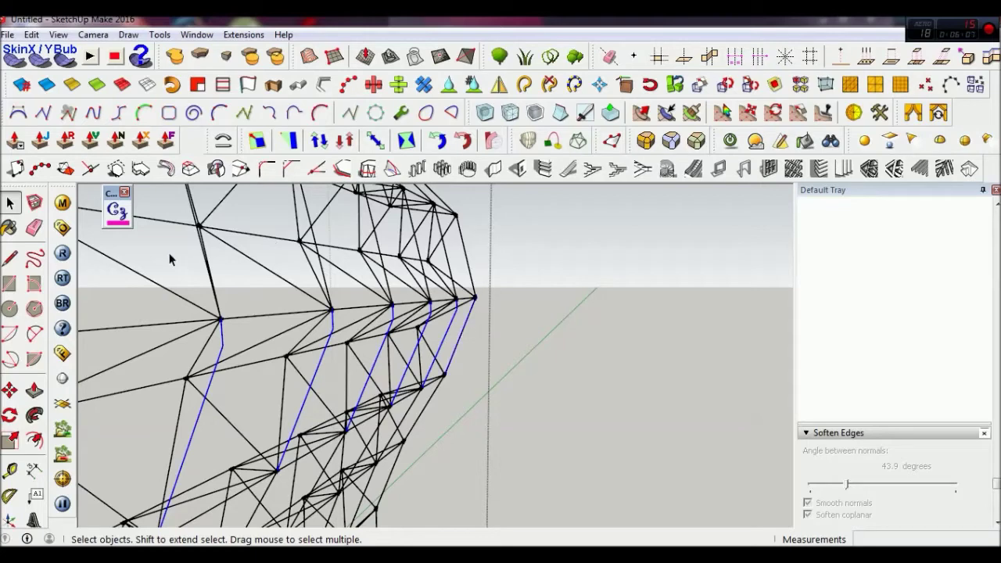
# - Try the Simplify Contours curve tool, then exit it and orbit the lattice
pyautogui.click(120, 225)
pyautogui.click(156, 264)
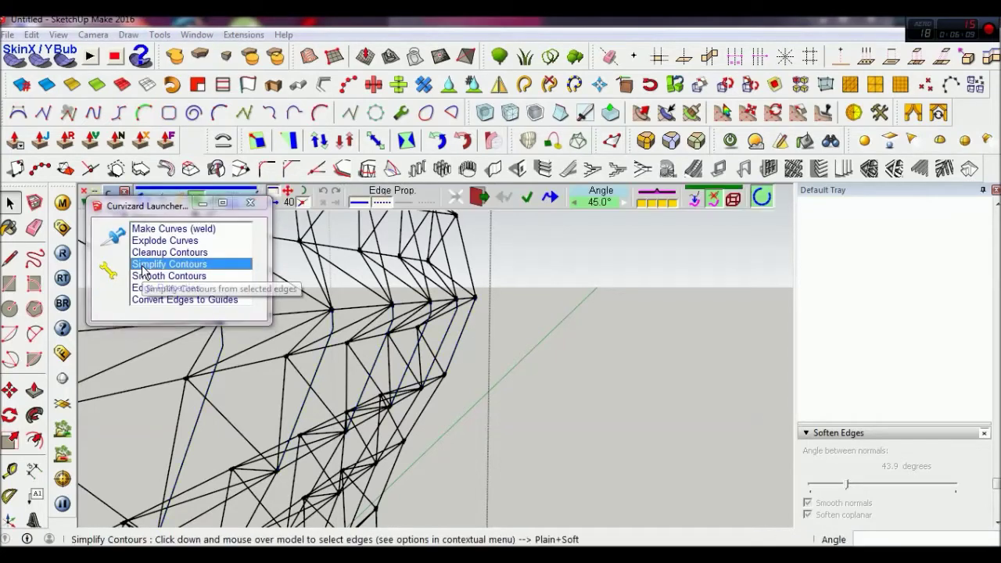
pyautogui.click(480, 197)
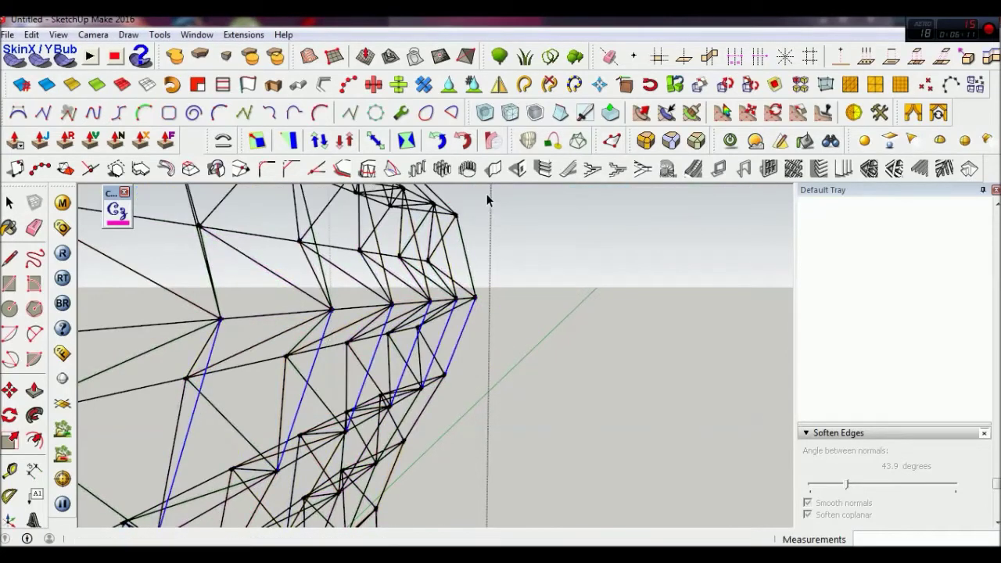
pyautogui.moveTo(376, 324)
pyautogui.mouseDown(button='middle')
pyautogui.moveTo(420, 278)
pyautogui.moveTo(505, 376)
pyautogui.moveTo(326, 297)
pyautogui.mouseUp(button='middle')
pyautogui.scroll(-3, 461, 376)
pyautogui.scroll(2, 336, 317)
# - Select the lattice and orbit around it to a front-on view of the wall
pyautogui.tripleClick(346, 327)
pyautogui.scroll(-2, 352, 324)
pyautogui.click(354, 321)
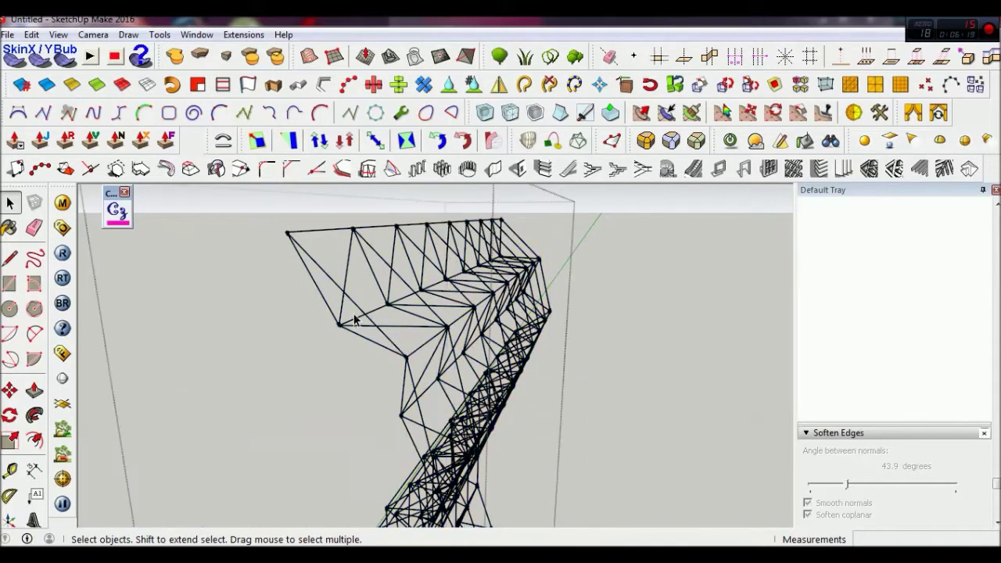
pyautogui.click(353, 322)
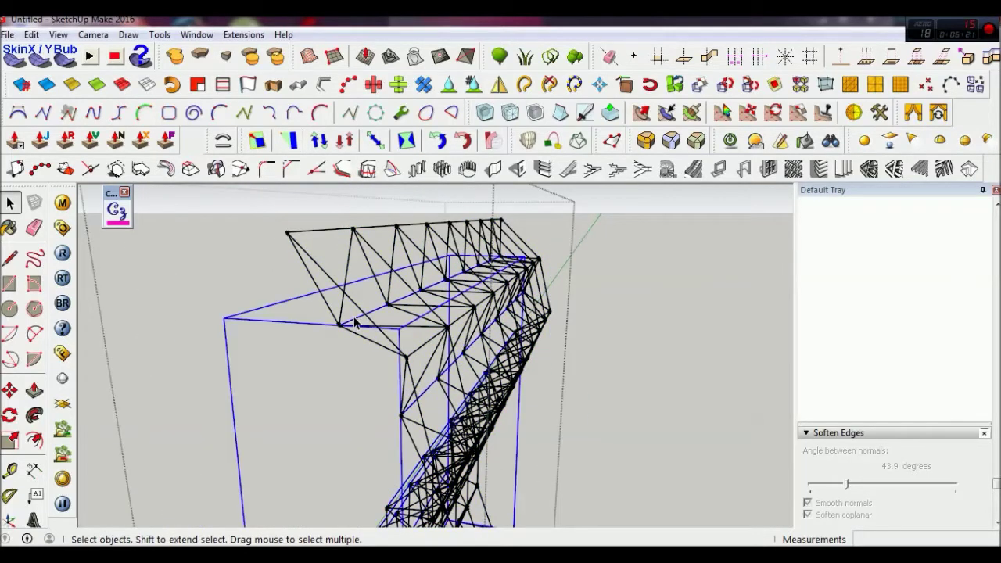
pyautogui.moveTo(354, 316)
pyautogui.mouseDown(button='middle')
pyautogui.moveTo(381, 290)
pyautogui.moveTo(454, 273)
pyautogui.moveTo(299, 280)
pyautogui.moveTo(284, 259)
pyautogui.moveTo(338, 308)
pyautogui.mouseUp(button='middle')
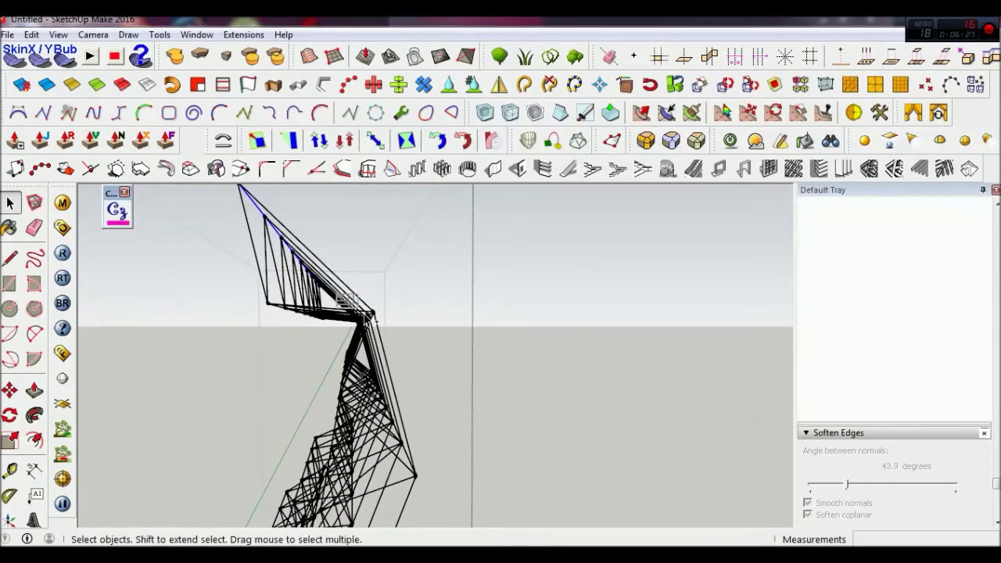
pyautogui.moveTo(395, 341)
pyautogui.mouseDown(button='middle')
pyautogui.moveTo(328, 353)
pyautogui.moveTo(360, 416)
pyautogui.moveTo(341, 351)
pyautogui.moveTo(319, 331)
pyautogui.mouseUp(button='middle')
pyautogui.moveTo(398, 368)
pyautogui.mouseDown(button='middle')
pyautogui.moveTo(327, 344)
pyautogui.moveTo(281, 373)
pyautogui.mouseUp(button='middle')
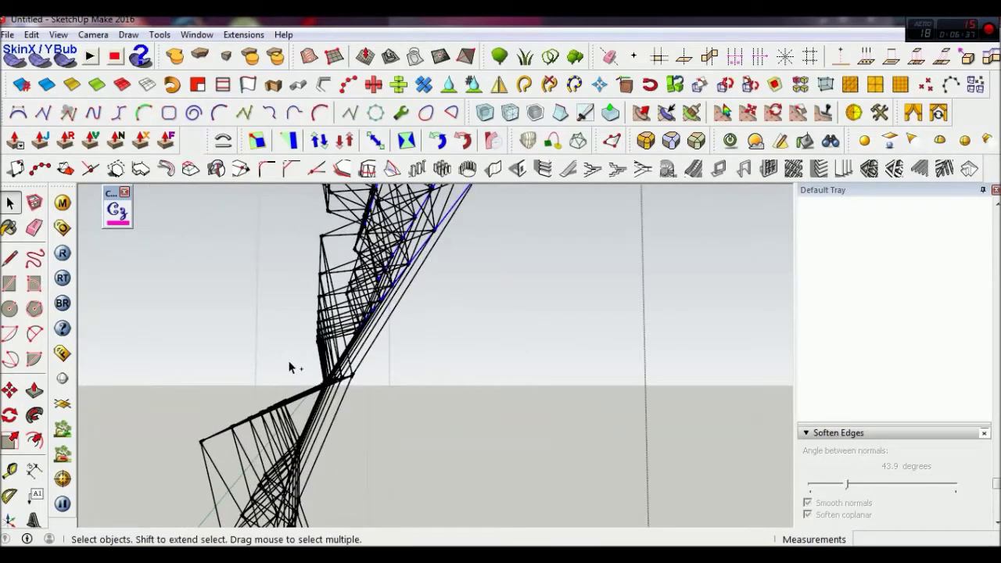
pyautogui.moveTo(385, 400)
pyautogui.mouseDown(button='middle')
pyautogui.moveTo(312, 391)
pyautogui.moveTo(335, 368)
pyautogui.moveTo(325, 316)
pyautogui.mouseUp(button='middle')
pyautogui.moveTo(347, 347)
pyautogui.mouseDown(button='middle')
pyautogui.moveTo(362, 443)
pyautogui.moveTo(388, 436)
pyautogui.moveTo(381, 442)
pyautogui.moveTo(410, 492)
pyautogui.moveTo(269, 405)
pyautogui.moveTo(116, 458)
pyautogui.moveTo(296, 334)
pyautogui.mouseUp(button='middle')
pyautogui.scroll(2, 296, 335)
pyautogui.scroll(3, 296, 334)
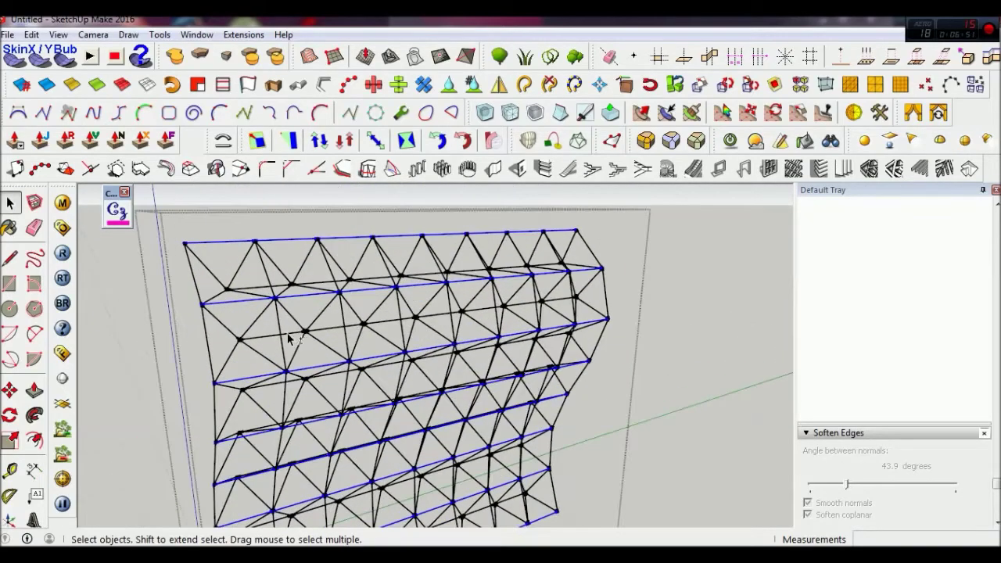
# - Select the entire lattice and wrap it in a new group
pyautogui.tripleClick(289, 338)
pyautogui.rightClick(291, 336)
pyautogui.click(341, 221)
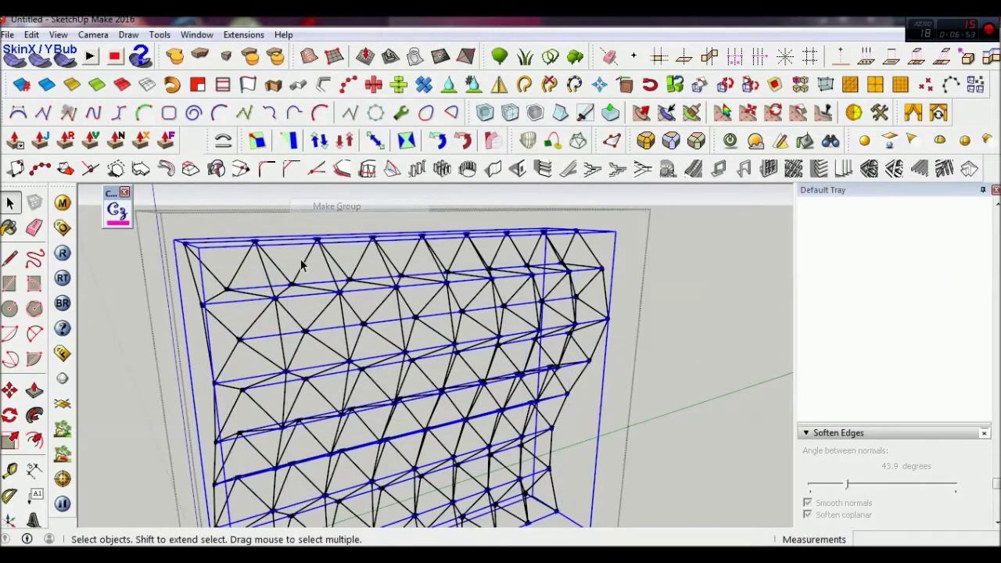
pyautogui.scroll(2, 289, 305)
# - Inside the new group, explode the nested lattice group into loose edges
pyautogui.doubleClick(291, 308)
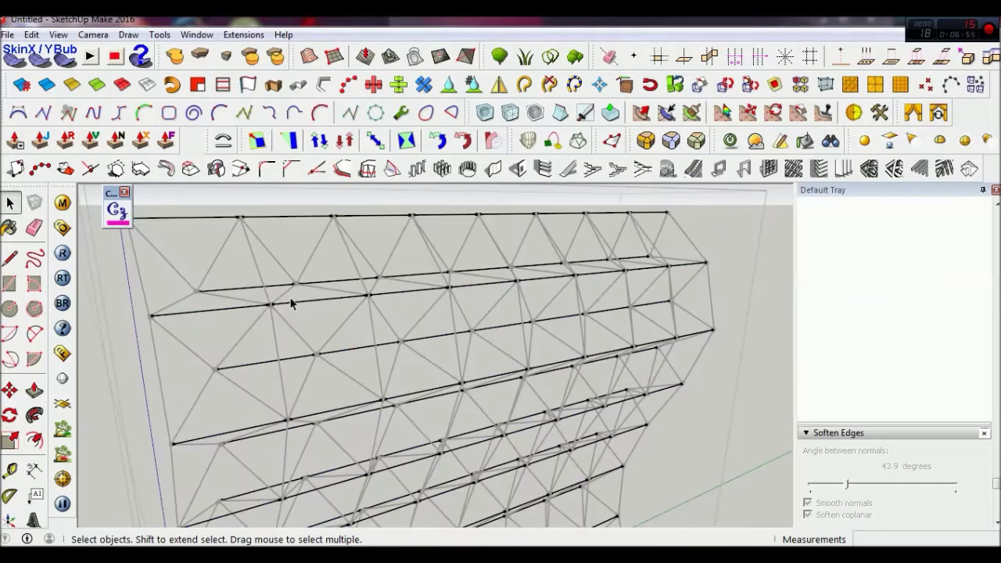
pyautogui.rightClick(278, 288)
pyautogui.click(289, 291)
pyautogui.rightClick(273, 291)
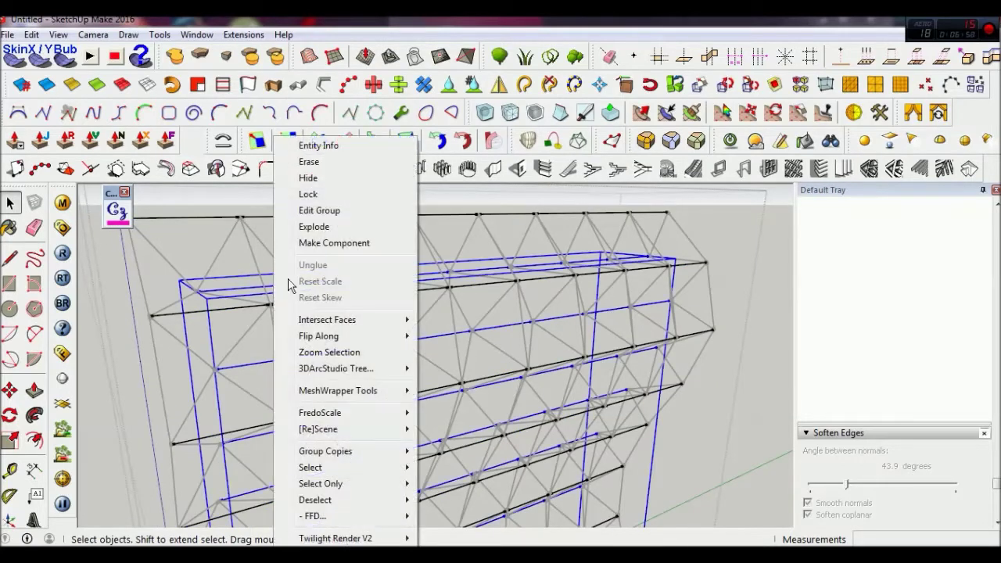
pyautogui.click(311, 227)
pyautogui.scroll(-2, 336, 328)
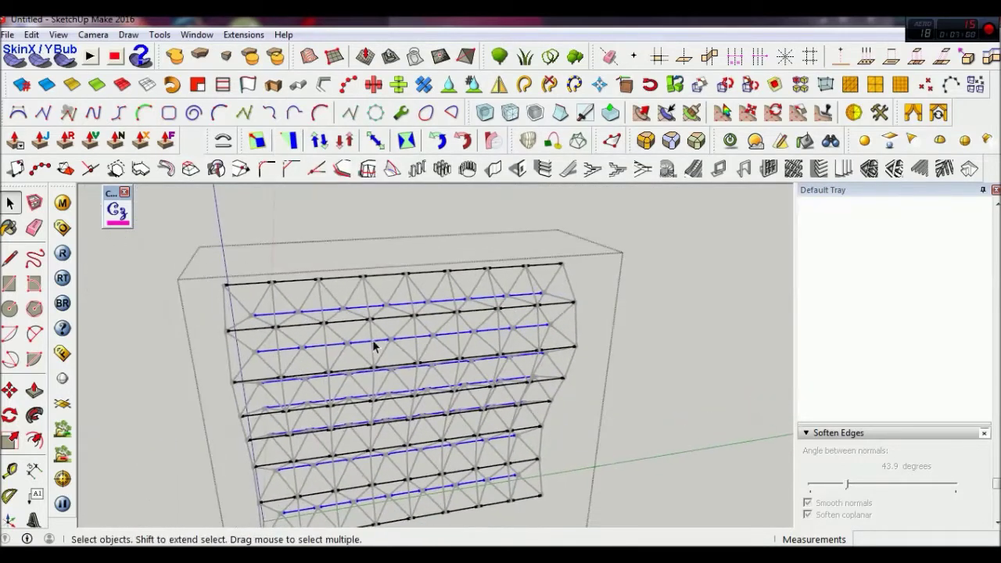
pyautogui.scroll(4, 572, 298)
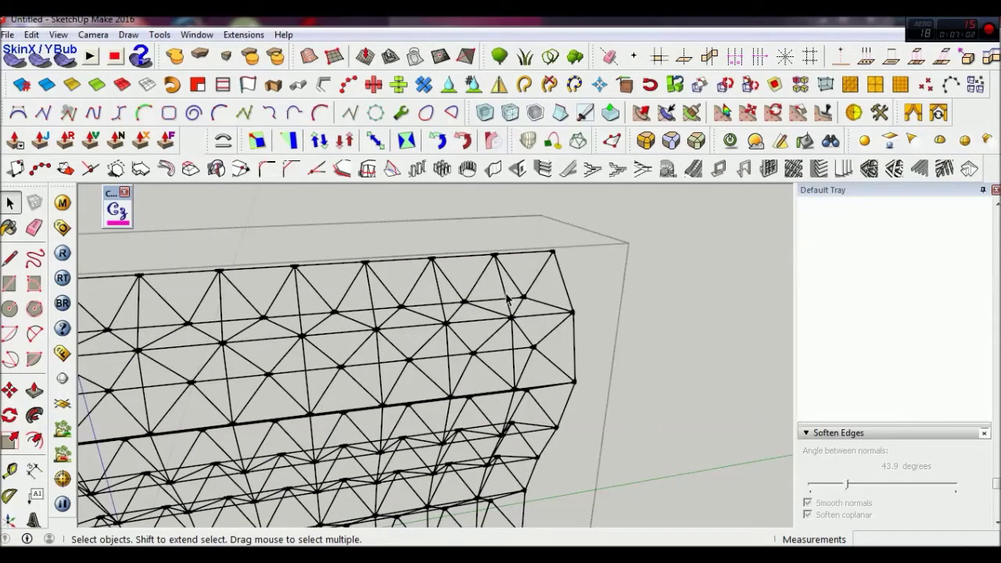
pyautogui.scroll(-2, 494, 305)
# - Orbit and zoom around the exploded lattice to inspect the mesh from several angles
pyautogui.moveTo(496, 301)
pyautogui.mouseDown(button='middle')
pyautogui.moveTo(458, 318)
pyautogui.moveTo(353, 315)
pyautogui.mouseUp(button='middle')
pyautogui.scroll(2, 516, 294)
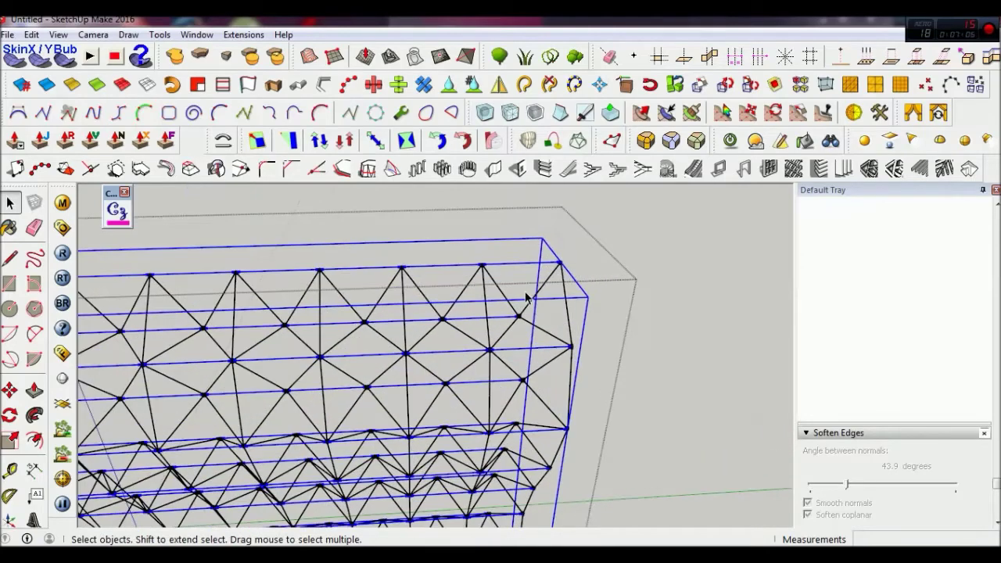
pyautogui.scroll(-3, 530, 311)
pyautogui.scroll(1, 215, 346)
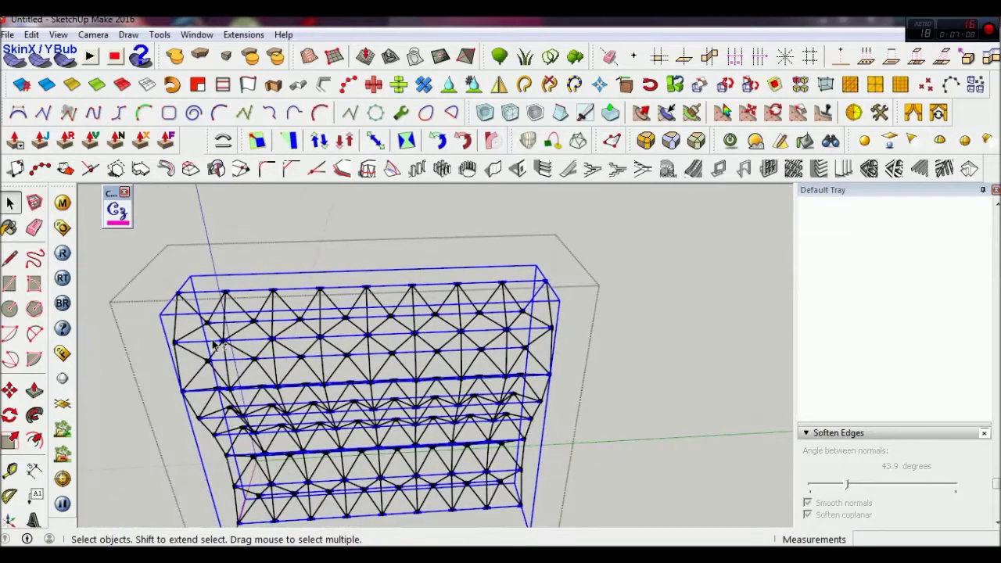
pyautogui.scroll(2, 198, 339)
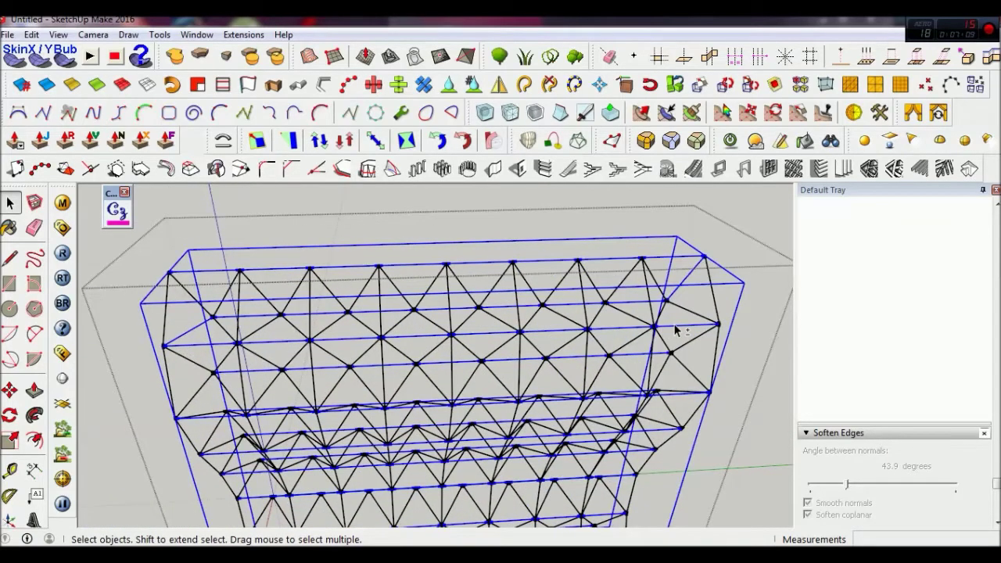
pyautogui.scroll(1, 686, 350)
pyautogui.scroll(-1, 689, 349)
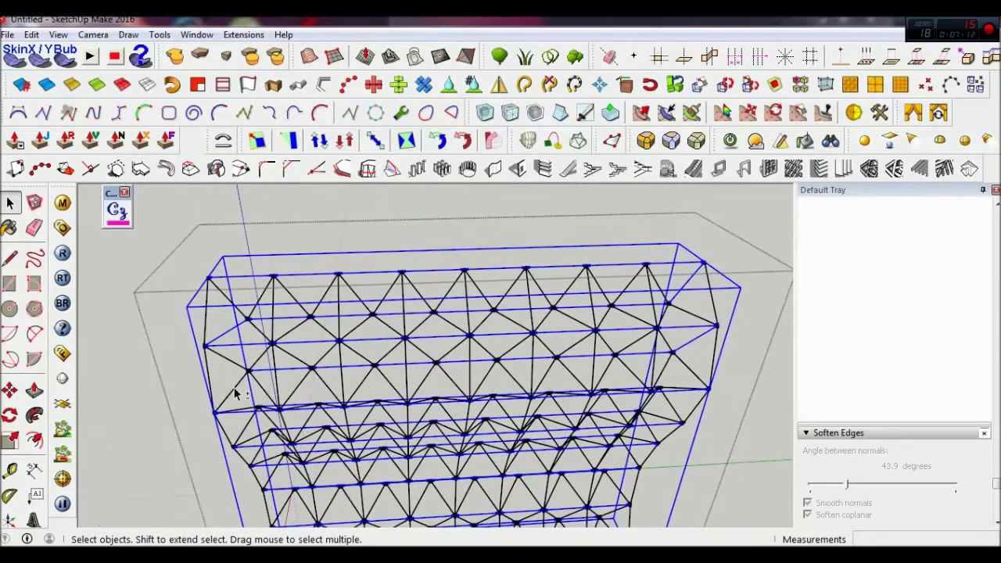
pyautogui.moveTo(266, 406); pyautogui.dragTo(293, 352, button='middle')
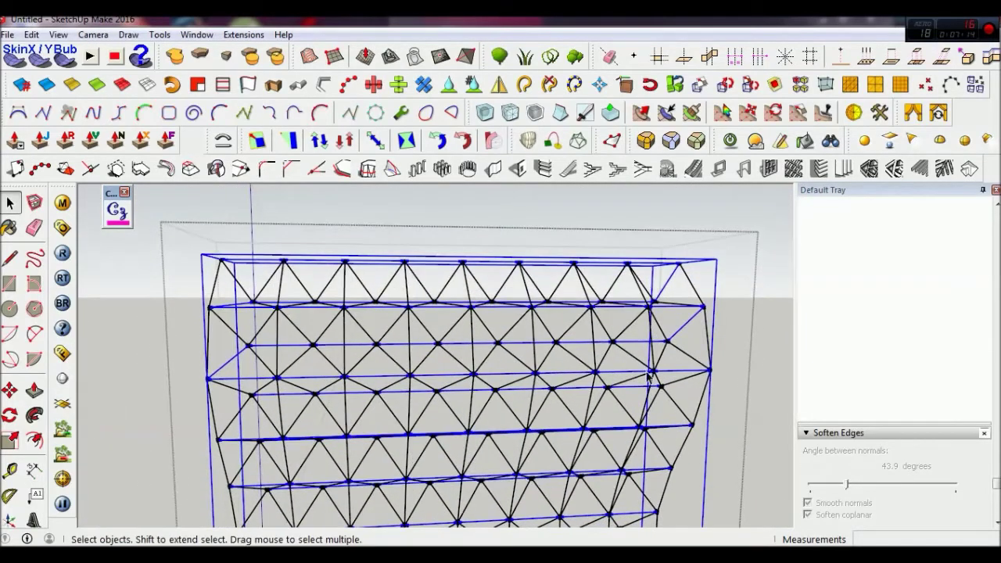
pyautogui.scroll(2, 682, 385)
pyautogui.scroll(-2, 678, 385)
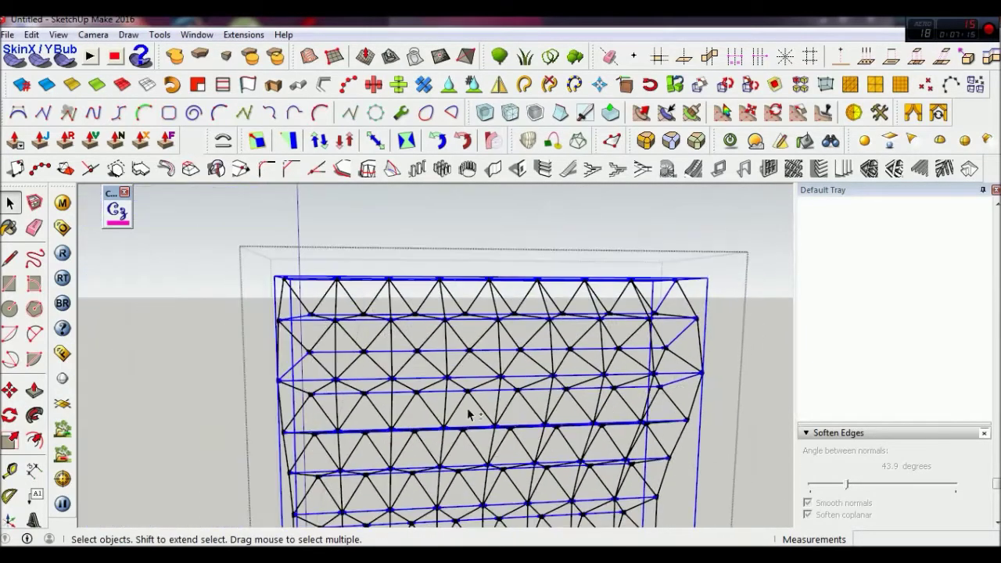
pyautogui.scroll(3, 318, 416)
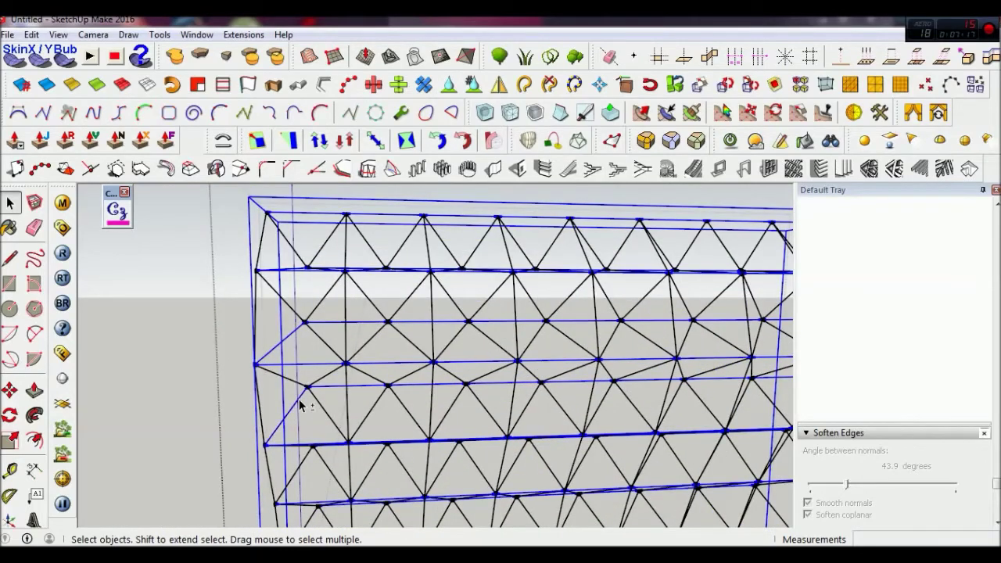
pyautogui.scroll(-3, 301, 403)
pyautogui.moveTo(357, 398); pyautogui.dragTo(353, 331, button='middle')
pyautogui.scroll(2, 659, 429)
pyautogui.scroll(1, 659, 428)
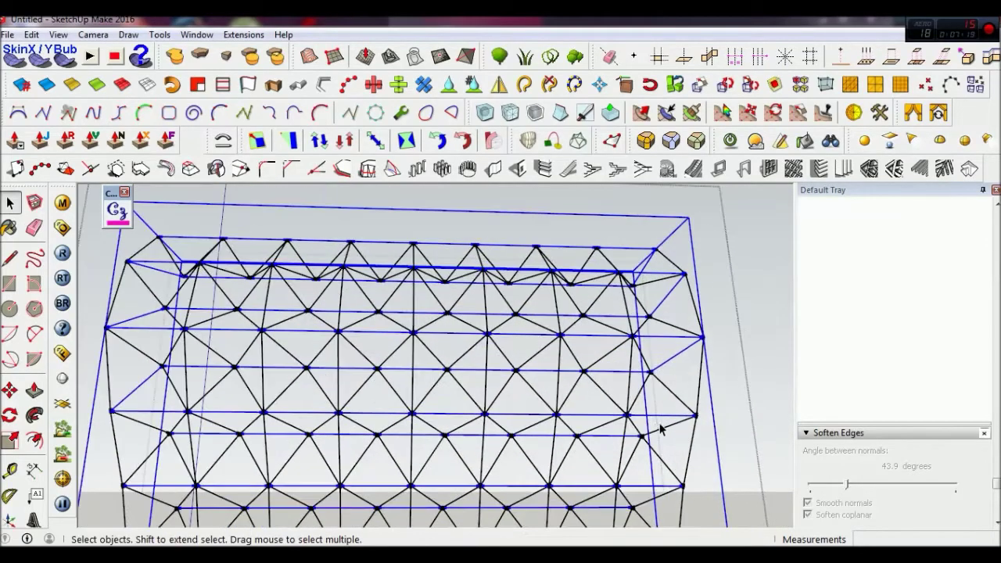
pyautogui.scroll(-2, 658, 427)
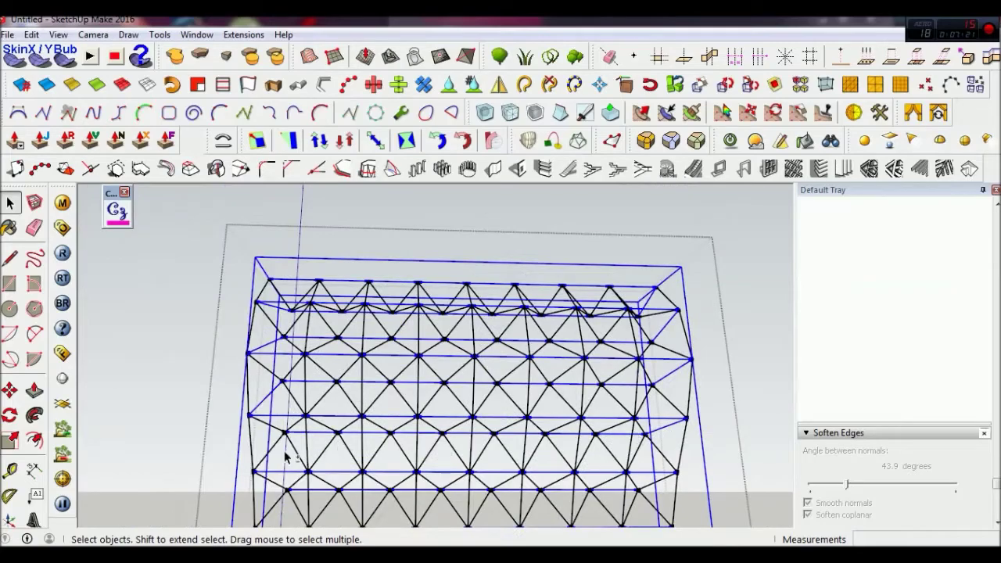
pyautogui.scroll(3, 306, 445)
pyautogui.moveTo(274, 451); pyautogui.dragTo(320, 424, button='middle')
pyautogui.scroll(1, 566, 420)
pyautogui.moveTo(565, 420); pyautogui.dragTo(576, 384, button='middle')
pyautogui.scroll(2, 650, 383)
pyautogui.scroll(-2, 654, 376)
pyautogui.scroll(1, 239, 394)
pyautogui.scroll(1, 237, 391)
pyautogui.scroll(-2, 237, 391)
pyautogui.moveTo(638, 442); pyautogui.dragTo(643, 412, button='middle')
pyautogui.scroll(2, 643, 412)
pyautogui.scroll(-1, 655, 416)
pyautogui.scroll(-1, 655, 414)
pyautogui.scroll(2, 299, 429)
pyautogui.scroll(-2, 300, 429)
pyautogui.scroll(1, 676, 455)
pyautogui.scroll(1, 649, 460)
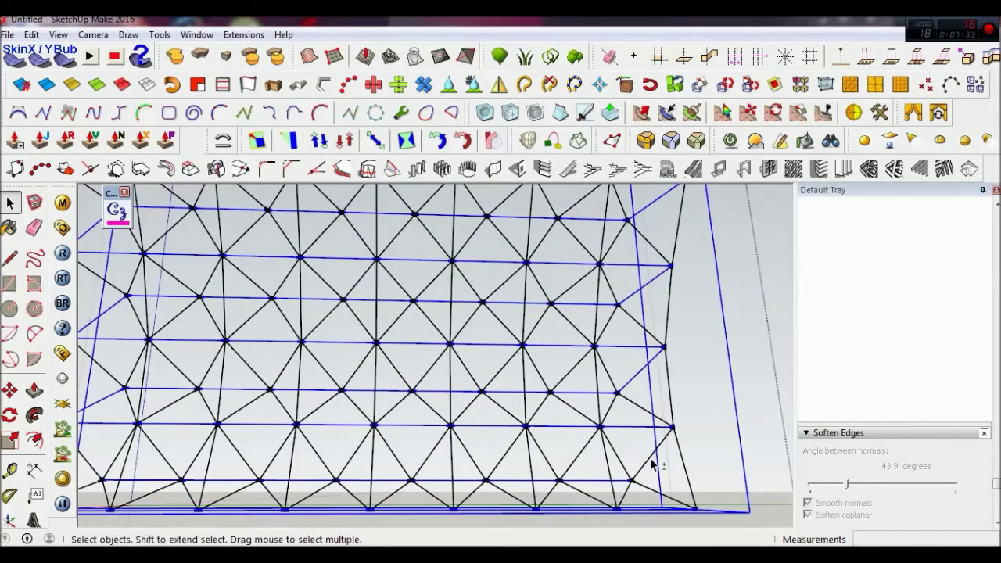
pyautogui.scroll(-2, 651, 463)
pyautogui.moveTo(652, 463); pyautogui.dragTo(543, 496, button='middle')
pyautogui.scroll(1, 339, 464)
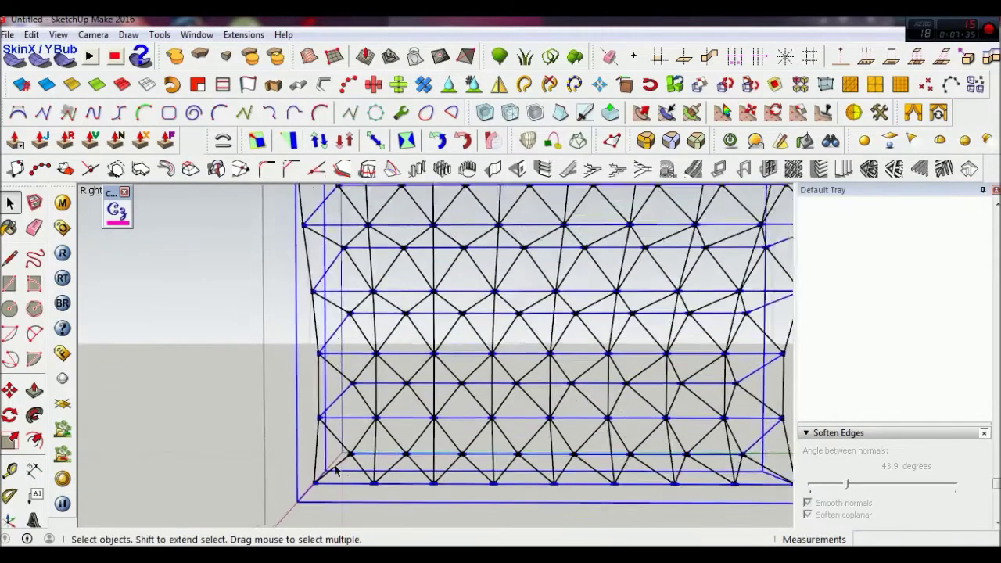
pyautogui.scroll(1, 339, 464)
pyautogui.rightClick(339, 463)
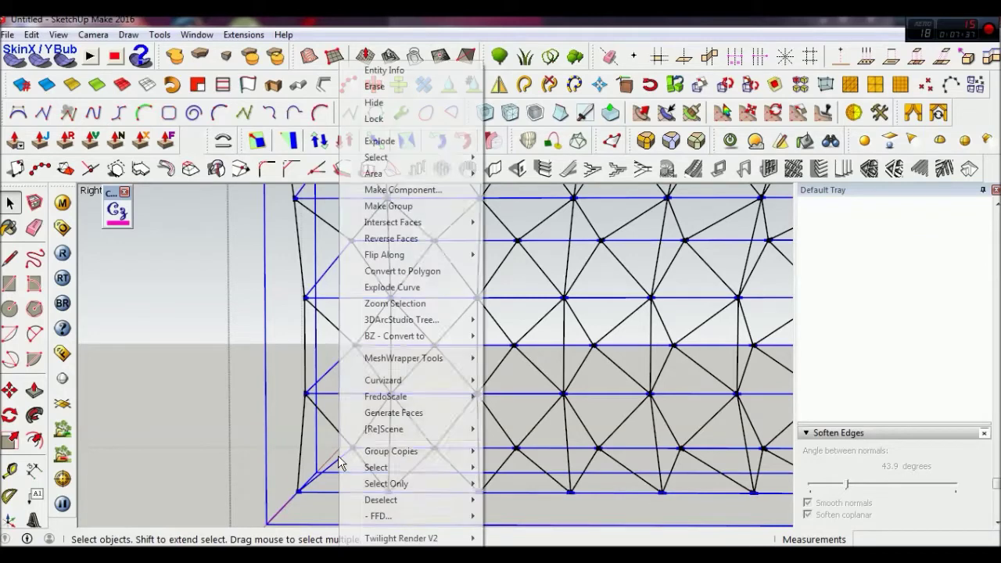
# - Group the selected horizontal curves, explode them again, and bring up Convert to Polygon
pyautogui.click(390, 206)
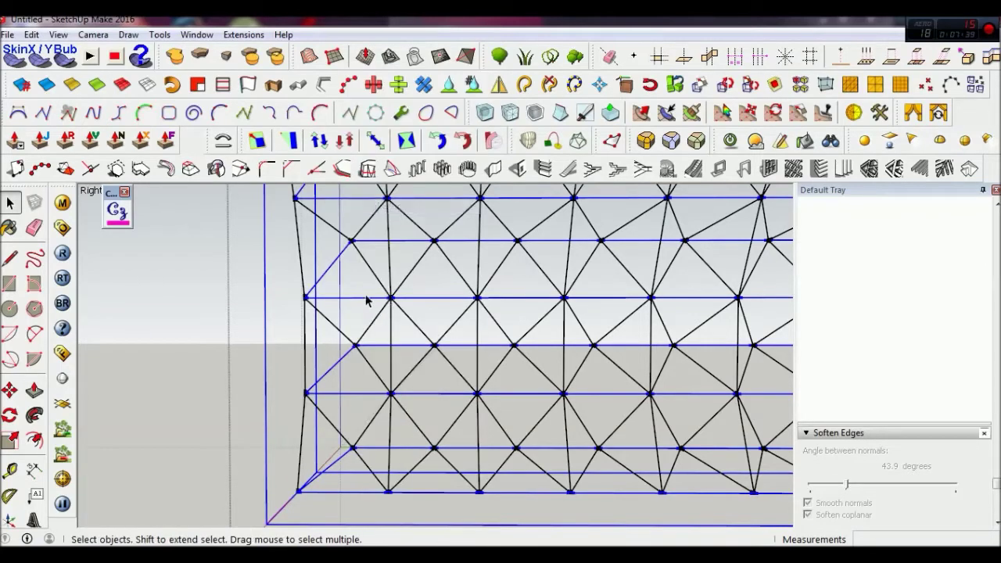
pyautogui.rightClick(362, 297)
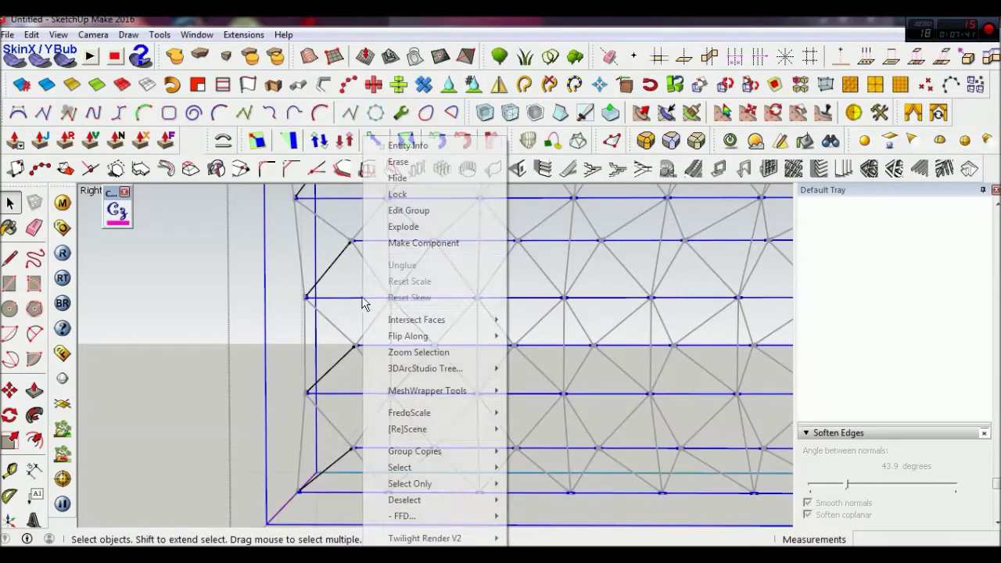
pyautogui.click(402, 227)
pyautogui.moveTo(400, 369)
pyautogui.mouseDown(button='middle')
pyautogui.moveTo(413, 469)
pyautogui.moveTo(410, 249)
pyautogui.mouseUp(button='middle')
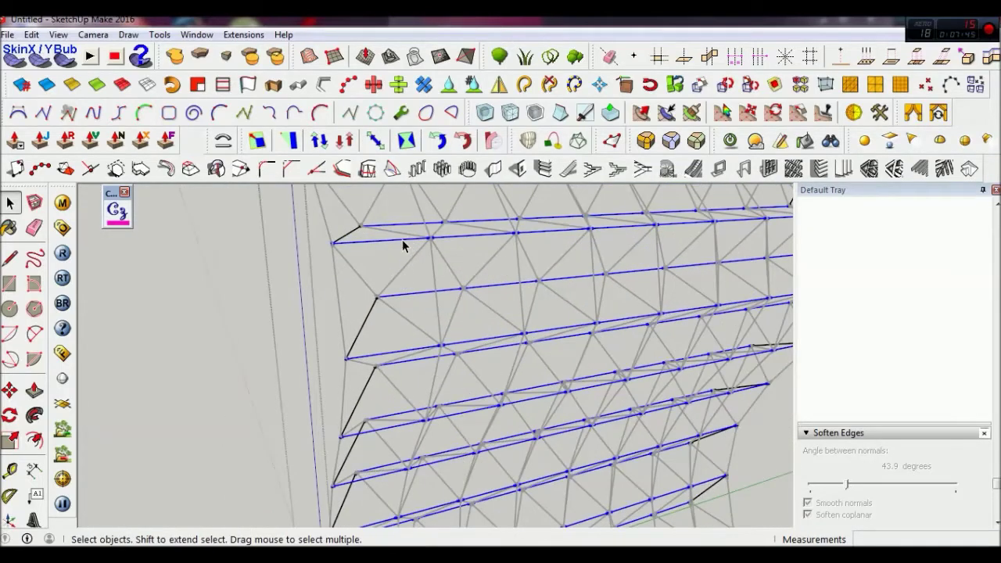
pyautogui.rightClick(402, 245)
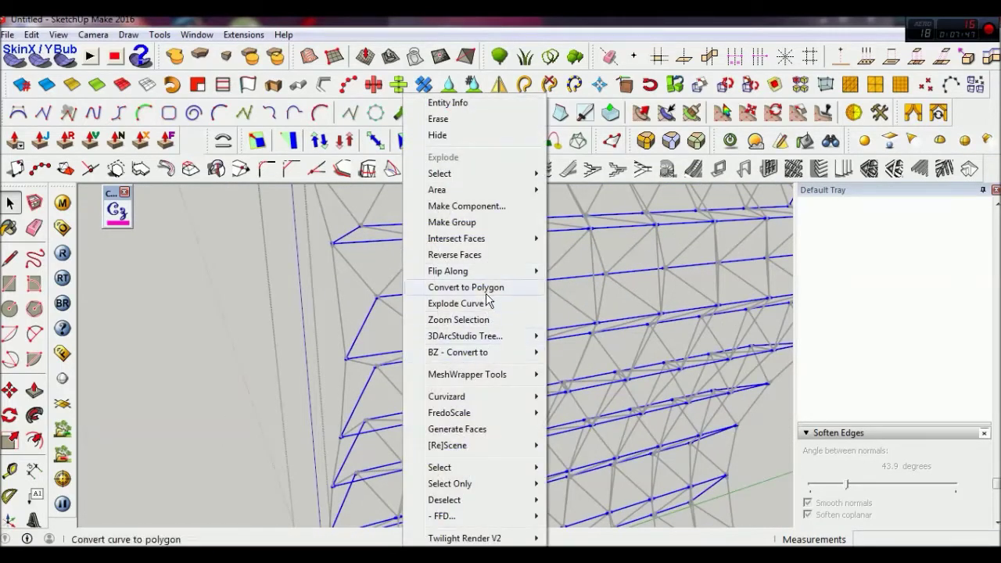
pyautogui.moveTo(469, 352)
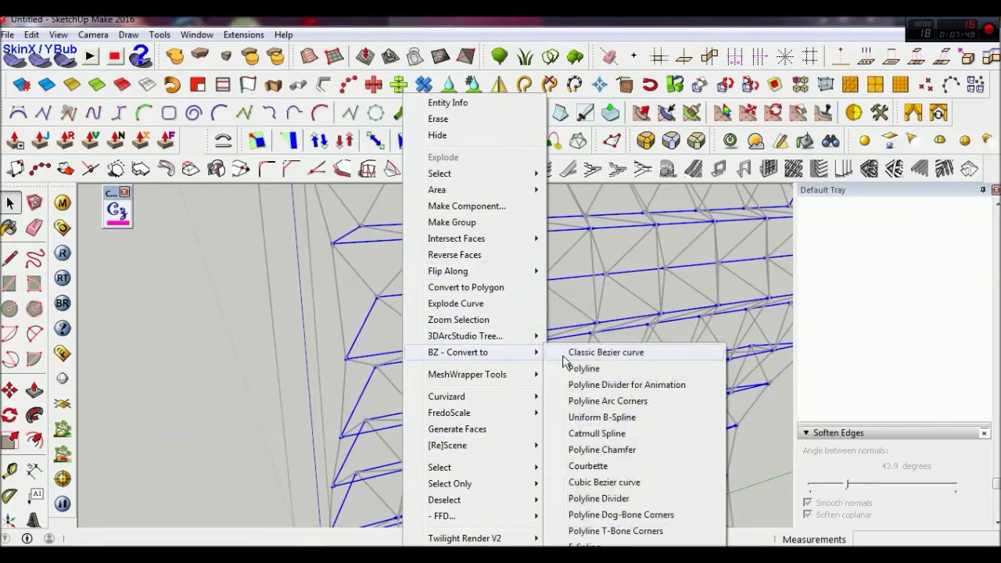
# - Convert the selected curve to a polyline and leave polyline editing
pyautogui.click(575, 369)
pyautogui.scroll(-3, 556, 407)
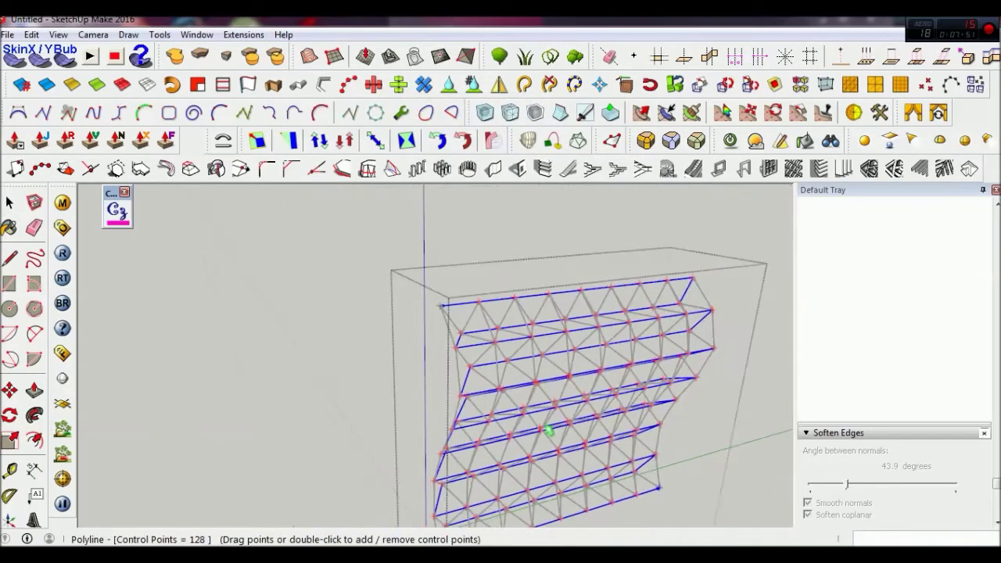
pyautogui.click(543, 426)
pyautogui.moveTo(483, 423); pyautogui.dragTo(493, 362, button='middle')
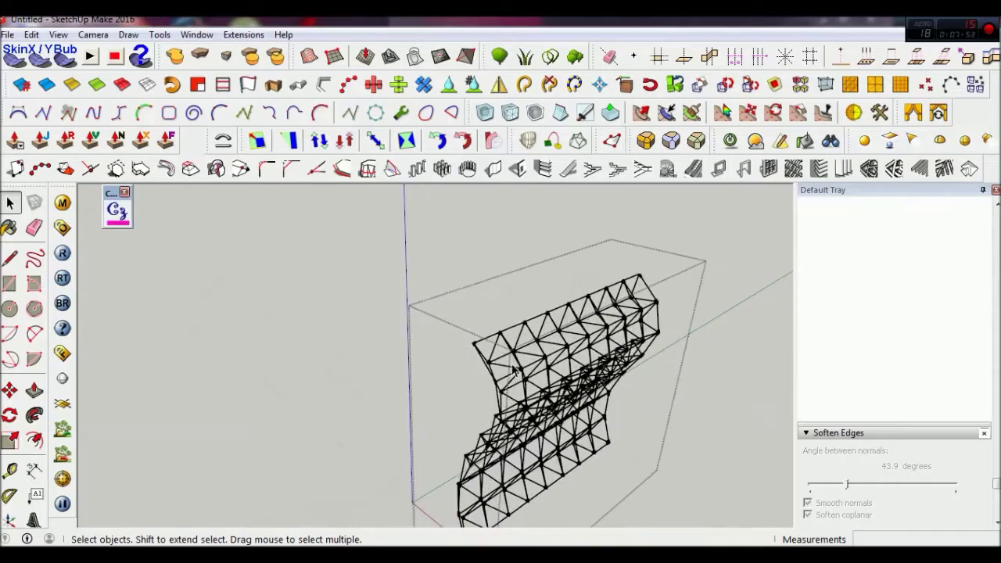
pyautogui.scroll(2, 493, 362)
# - Select all connected edges of the wall mesh and make them a single group
pyautogui.click(484, 369)
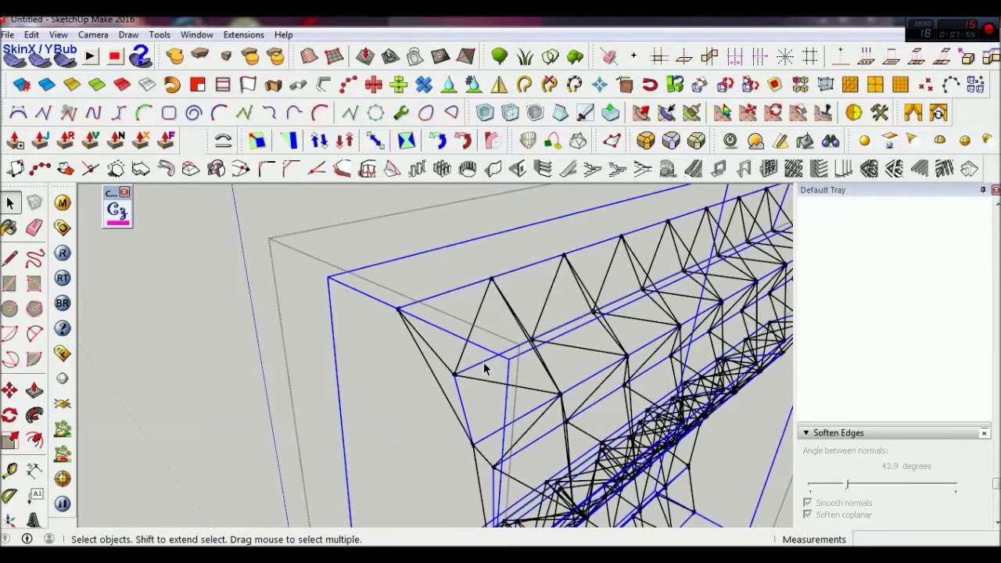
pyautogui.click(440, 391)
pyautogui.tripleClick(440, 391)
pyautogui.rightClick(441, 391)
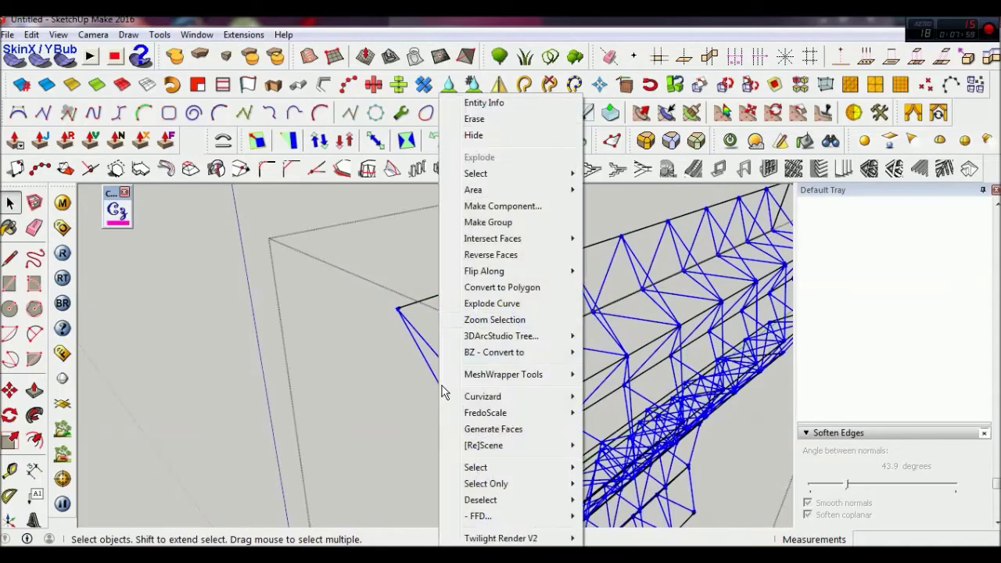
pyautogui.click(504, 223)
pyautogui.scroll(-3, 505, 235)
pyautogui.moveTo(371, 340); pyautogui.dragTo(349, 359, button='middle')
pyautogui.scroll(2, 371, 306)
pyautogui.click(375, 298)
pyautogui.scroll(1, 393, 336)
pyautogui.scroll(2, 393, 342)
pyautogui.scroll(1, 392, 343)
# - Start a line from a mesh vertex, orbit for a clearer angle, then cancel it
pyautogui.press('l')
pyautogui.click(397, 316)
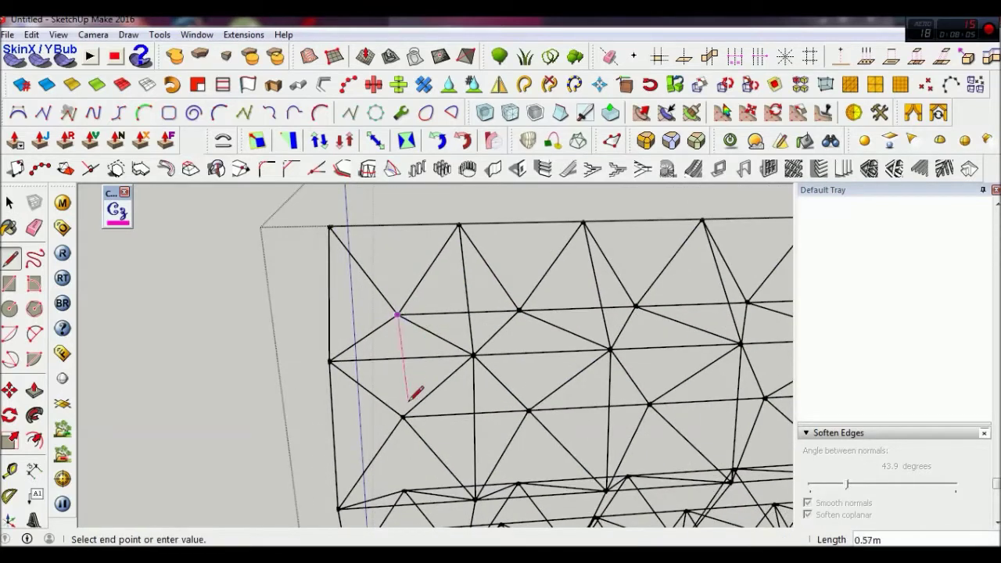
pyautogui.moveTo(402, 414); pyautogui.dragTo(414, 418, button='middle')
pyautogui.scroll(1, 414, 418)
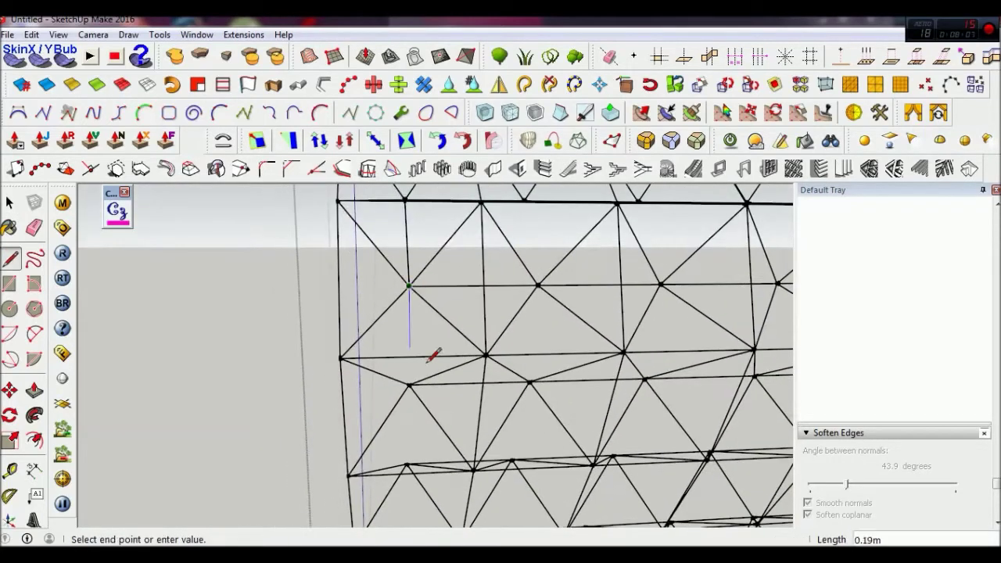
pyautogui.scroll(2, 409, 387)
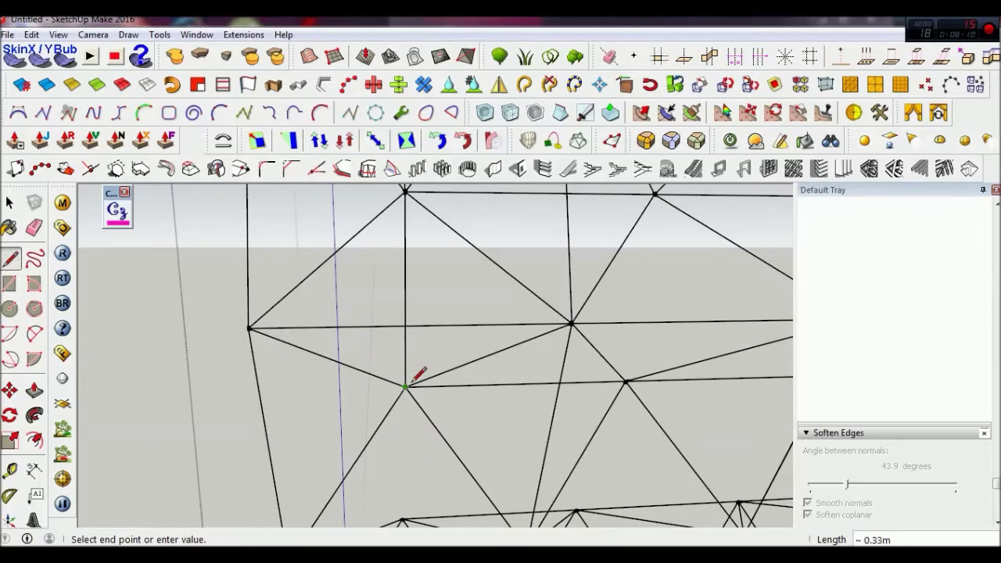
pyautogui.scroll(-2, 415, 380)
pyautogui.moveTo(406, 461); pyautogui.dragTo(424, 299, button='middle')
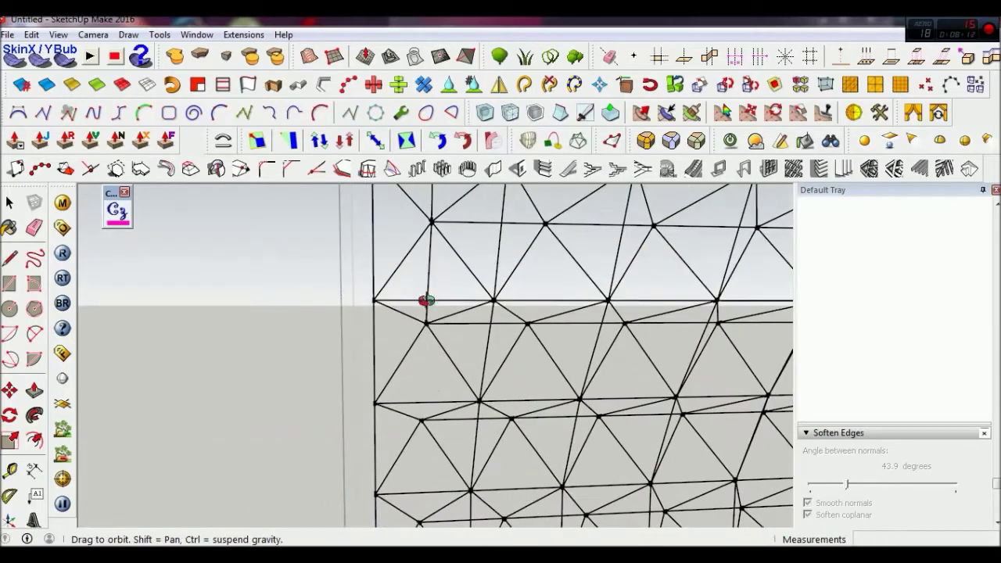
pyautogui.moveTo(424, 409); pyautogui.dragTo(440, 418, button='middle')
pyautogui.scroll(-3, 449, 315)
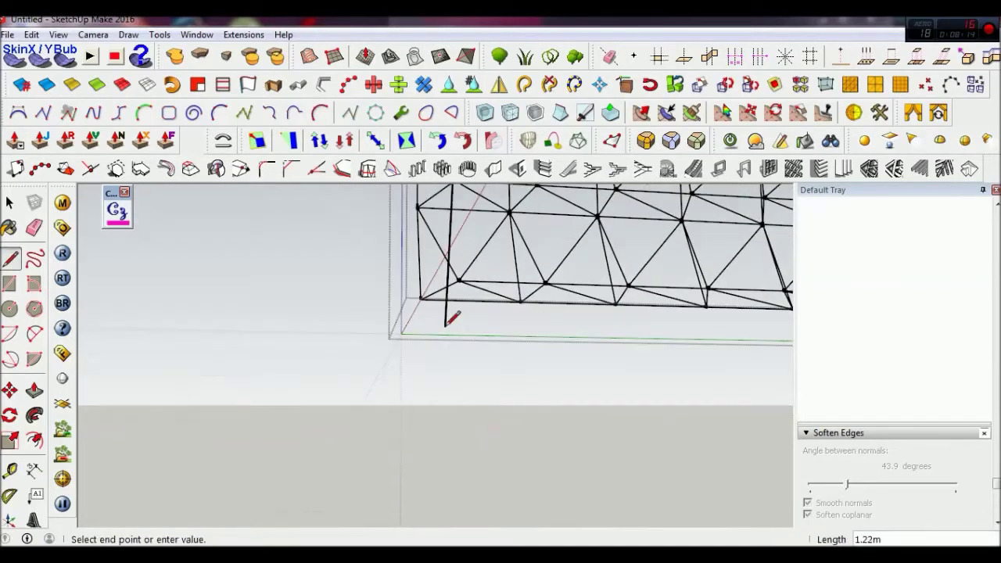
pyautogui.moveTo(449, 315); pyautogui.dragTo(438, 420, button='middle')
pyautogui.scroll(3, 416, 380)
pyautogui.scroll(1, 415, 380)
pyautogui.scroll(1, 415, 379)
pyautogui.scroll(1, 415, 377)
pyautogui.press('Escape')
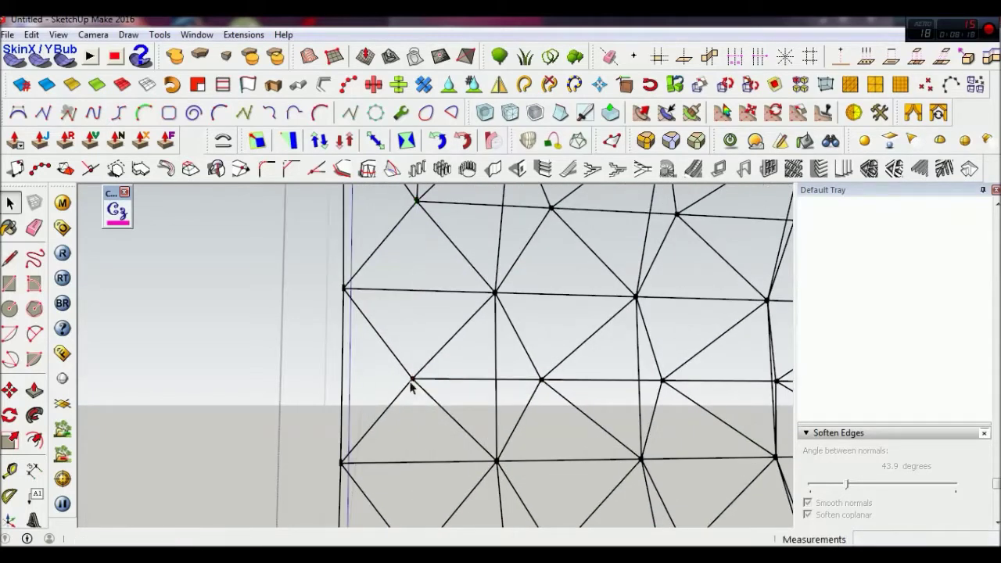
# - Draw vertical edges joining a lower vertex to the one above and down to the lowest node
pyautogui.click(412, 379)
pyautogui.scroll(-1, 412, 378)
pyautogui.click(416, 260)
pyautogui.click(414, 378)
pyautogui.scroll(-1, 414, 380)
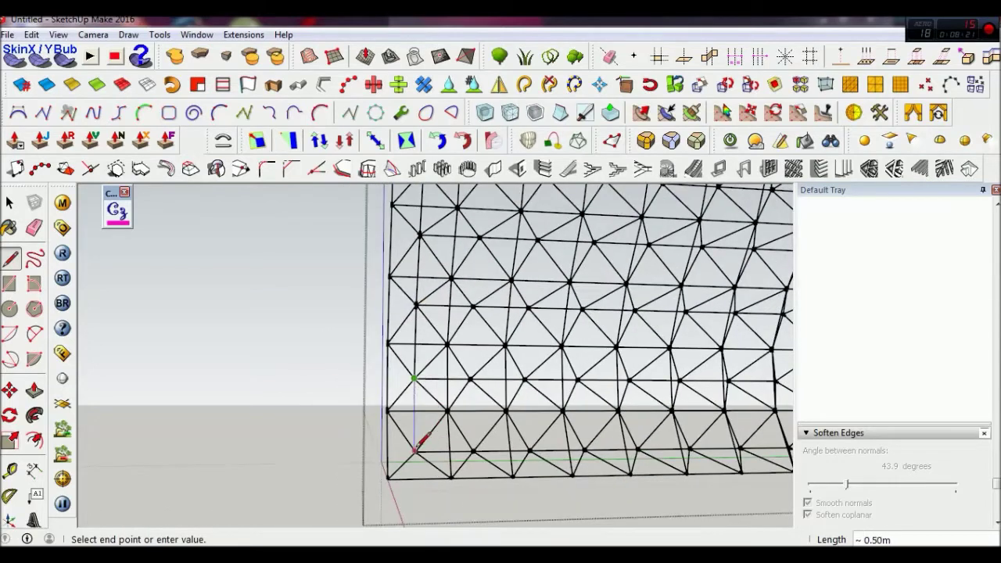
pyautogui.scroll(4, 415, 450)
pyautogui.click(414, 448)
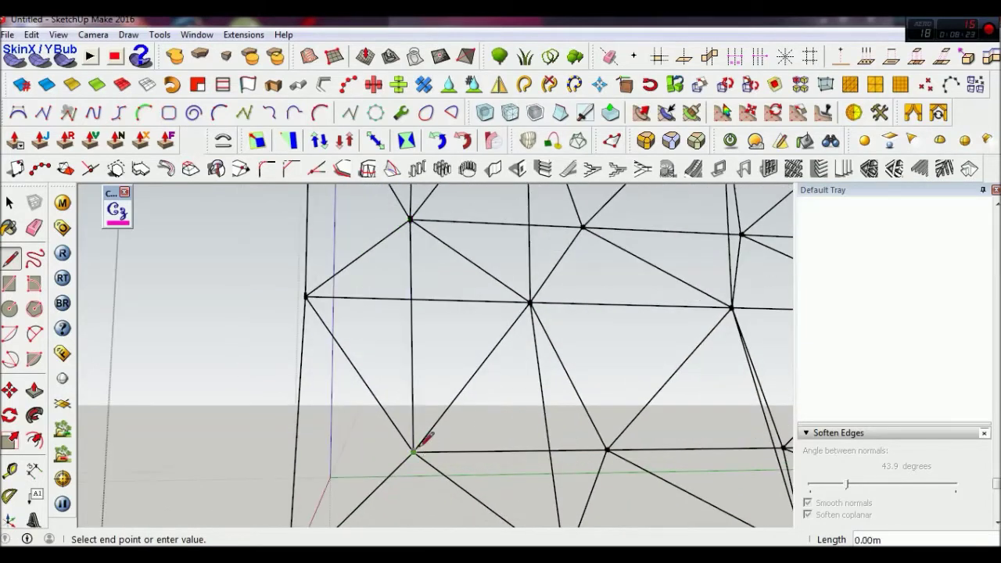
pyautogui.press('space')
# - Copy the vertical edge 0.40m to the right with Move and Ctrl
pyautogui.press('m')
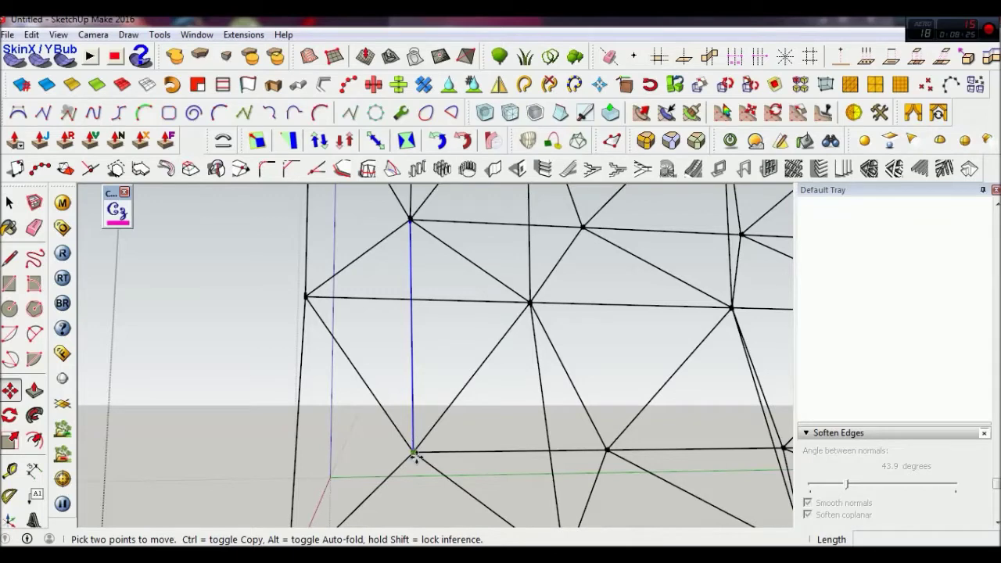
pyautogui.press('ctrl')
pyautogui.click(416, 451)
pyautogui.click(547, 449)
pyautogui.press('space')
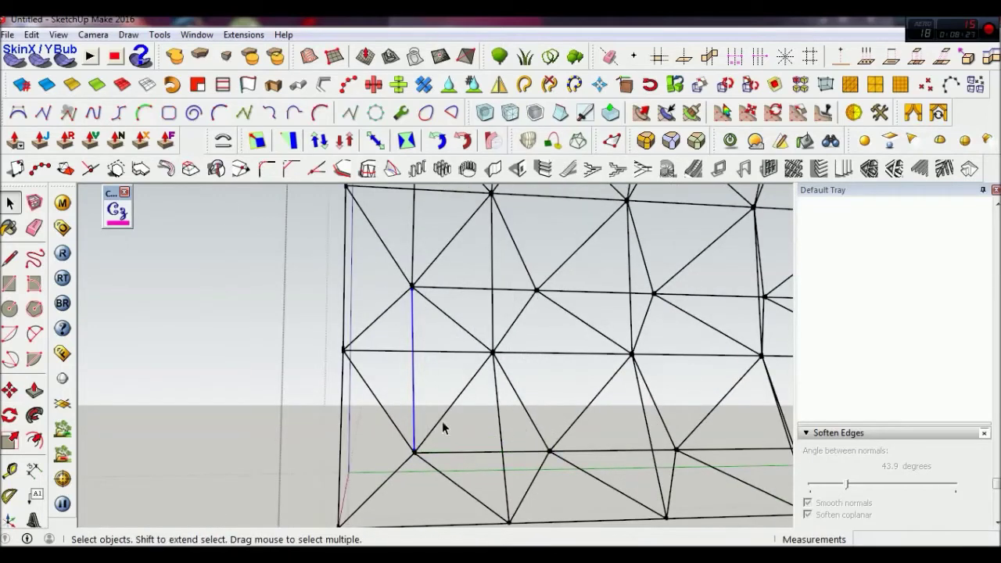
# - Copy the edge across the next two node columns, each 0.40m further right
pyautogui.scroll(-3, 415, 420)
pyautogui.moveTo(415, 420); pyautogui.dragTo(410, 361, button='middle')
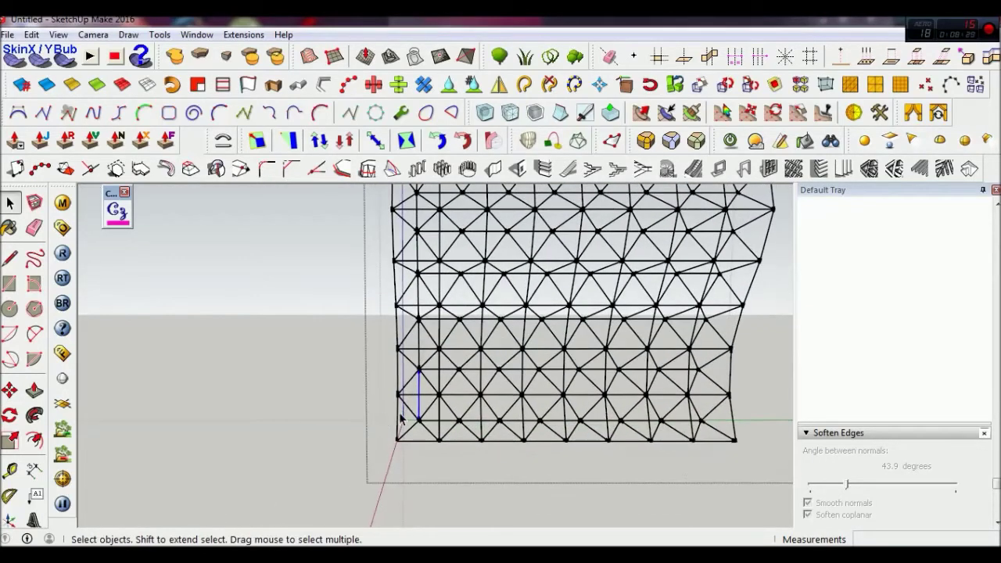
pyautogui.scroll(2, 411, 361)
pyautogui.moveTo(421, 327); pyautogui.dragTo(432, 393, button='middle')
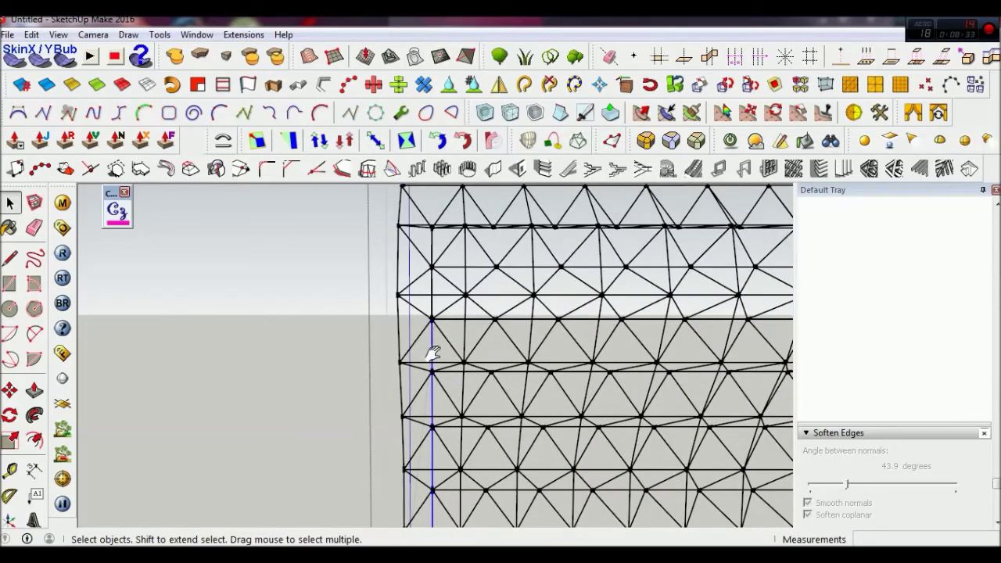
pyautogui.scroll(2, 434, 352)
pyautogui.scroll(1, 450, 362)
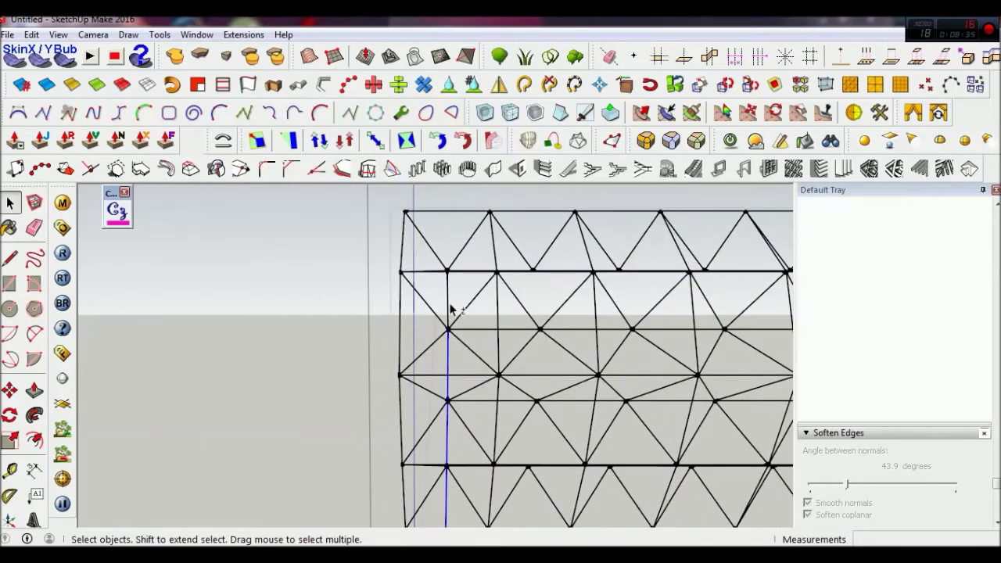
pyautogui.moveTo(449, 299)
pyautogui.mouseDown(button='middle')
pyautogui.moveTo(449, 364)
pyautogui.moveTo(467, 391)
pyautogui.mouseUp(button='middle')
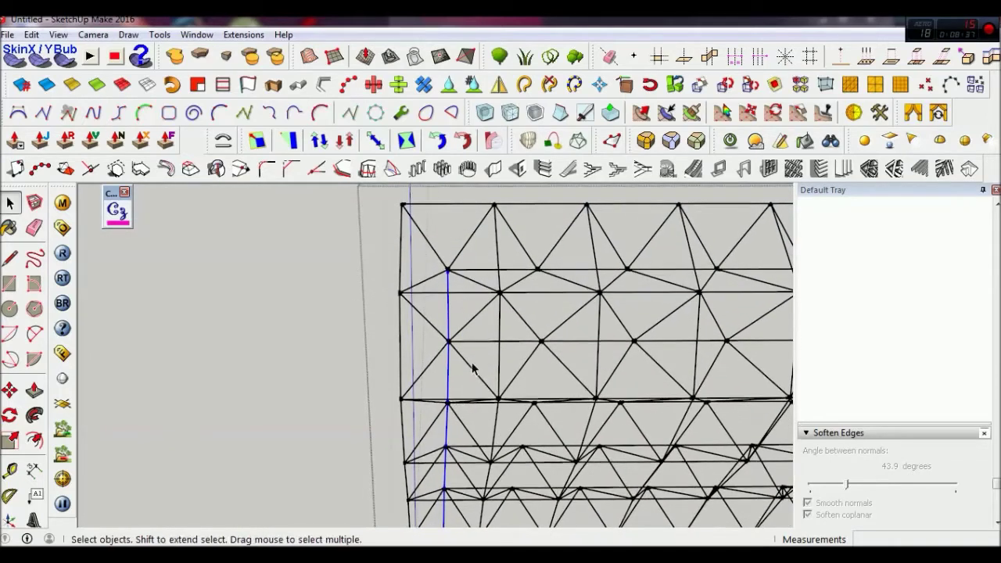
pyautogui.press('m')
pyautogui.click(448, 270)
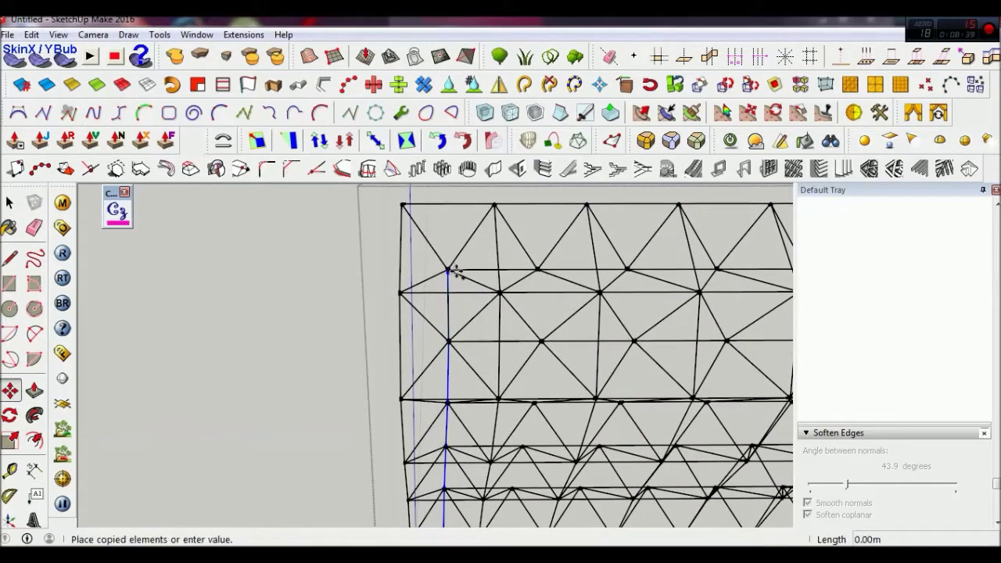
pyautogui.click(539, 270)
pyautogui.click(539, 270)
pyautogui.click(628, 270)
# - Copy another vertical edge twice more at 0.40m spacing in a lower row
pyautogui.moveTo(628, 269)
pyautogui.mouseDown(button='middle')
pyautogui.moveTo(555, 268)
pyautogui.moveTo(530, 188)
pyautogui.moveTo(529, 248)
pyautogui.mouseUp(button='middle')
pyautogui.scroll(3, 527, 432)
pyautogui.scroll(2, 527, 432)
pyautogui.scroll(2, 516, 433)
pyautogui.scroll(-3, 517, 433)
pyautogui.scroll(-2, 504, 450)
pyautogui.scroll(-4, 504, 449)
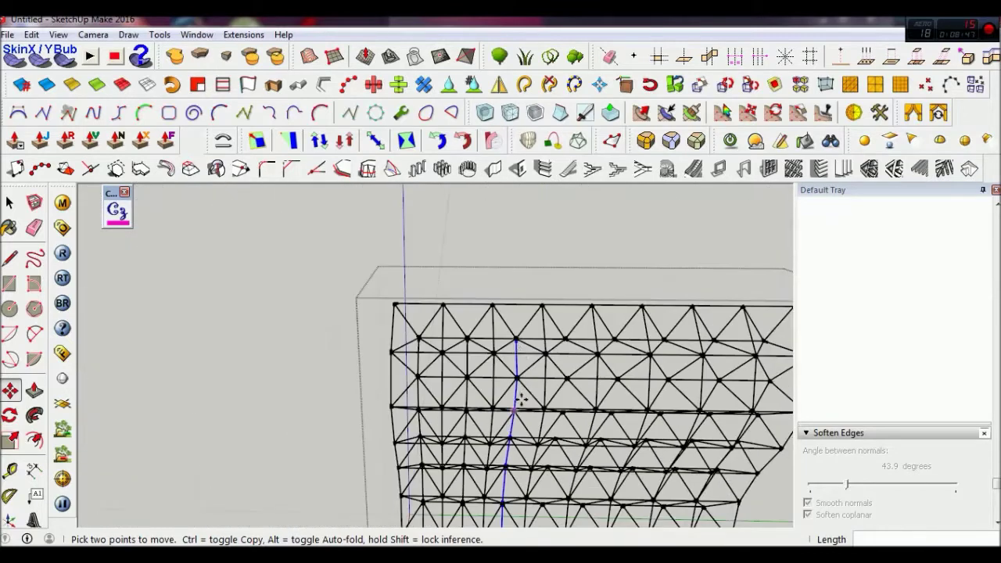
pyautogui.scroll(2, 519, 342)
pyautogui.press('ctrl')
pyautogui.click(515, 337)
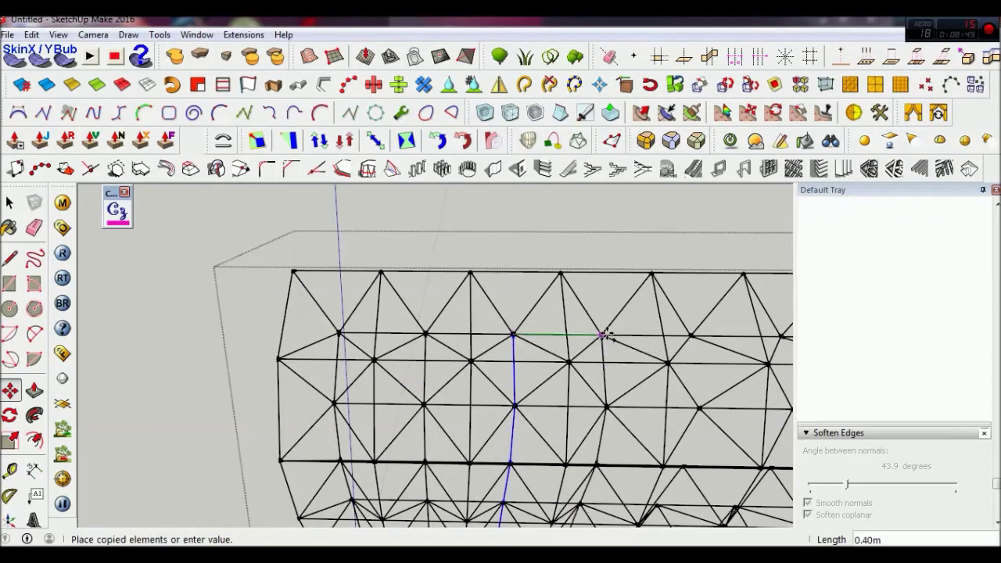
pyautogui.click(604, 336)
pyautogui.click(604, 337)
pyautogui.click(693, 344)
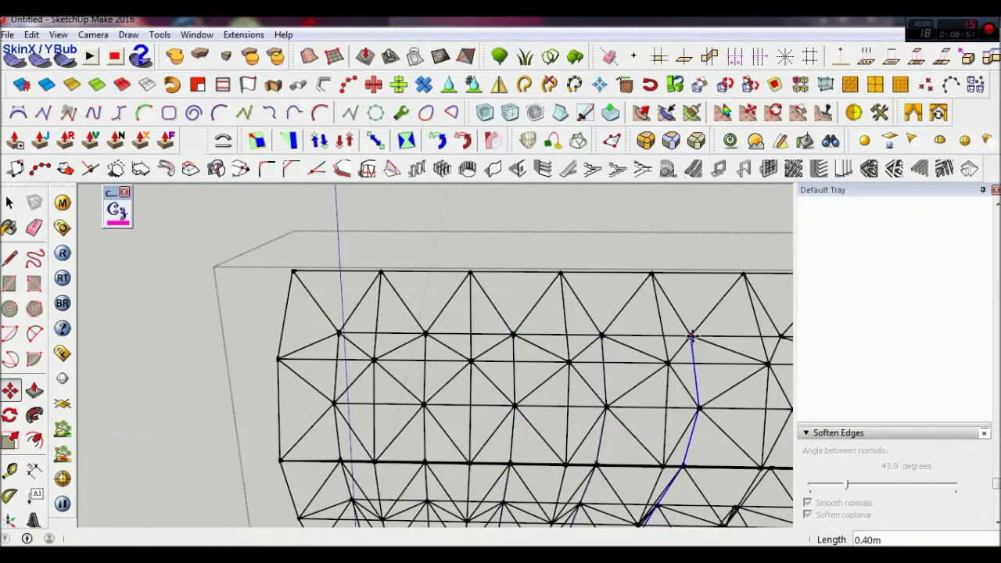
# - Add the remaining vertical edge copies 0.40m apart through the last node columns
pyautogui.moveTo(692, 344); pyautogui.dragTo(505, 346, button='middle')
pyautogui.click(504, 346)
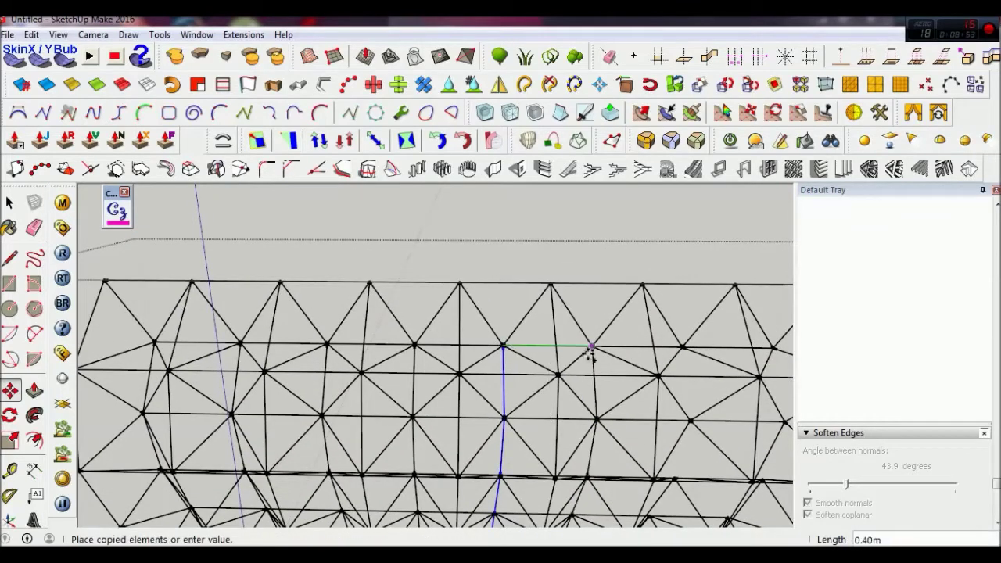
pyautogui.click(595, 348)
pyautogui.click(595, 348)
pyautogui.click(685, 350)
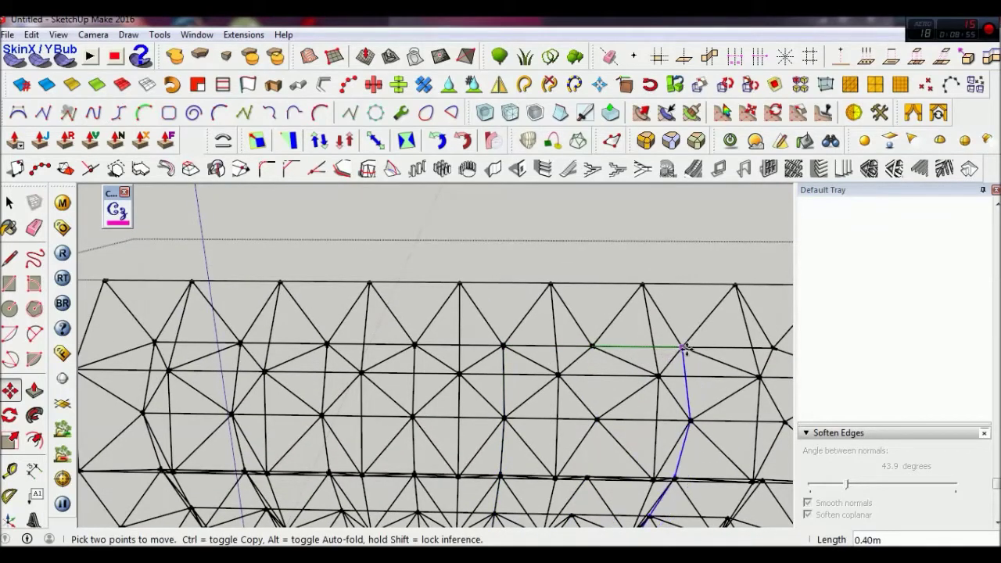
pyautogui.click(686, 350)
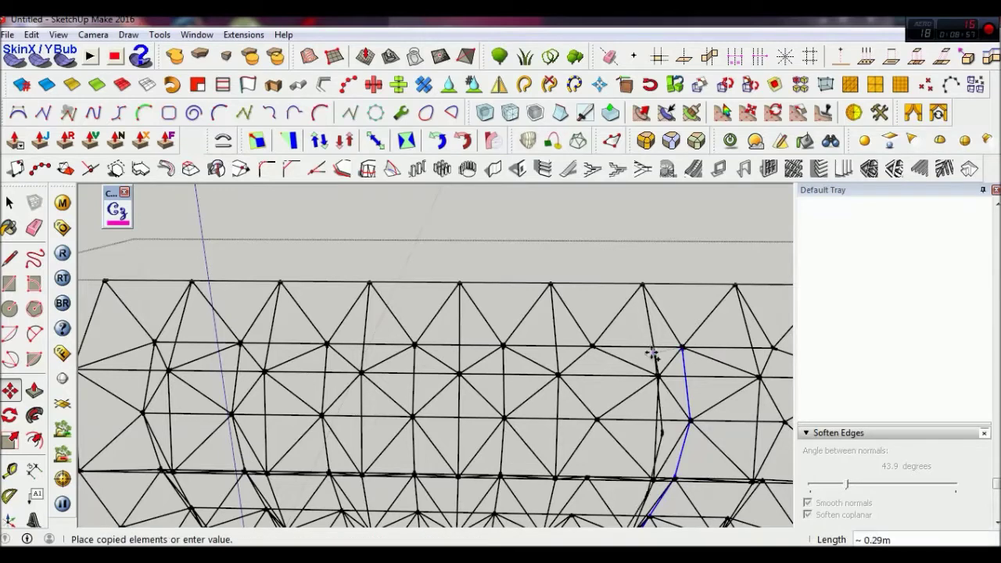
pyautogui.click(594, 348)
pyautogui.click(595, 348)
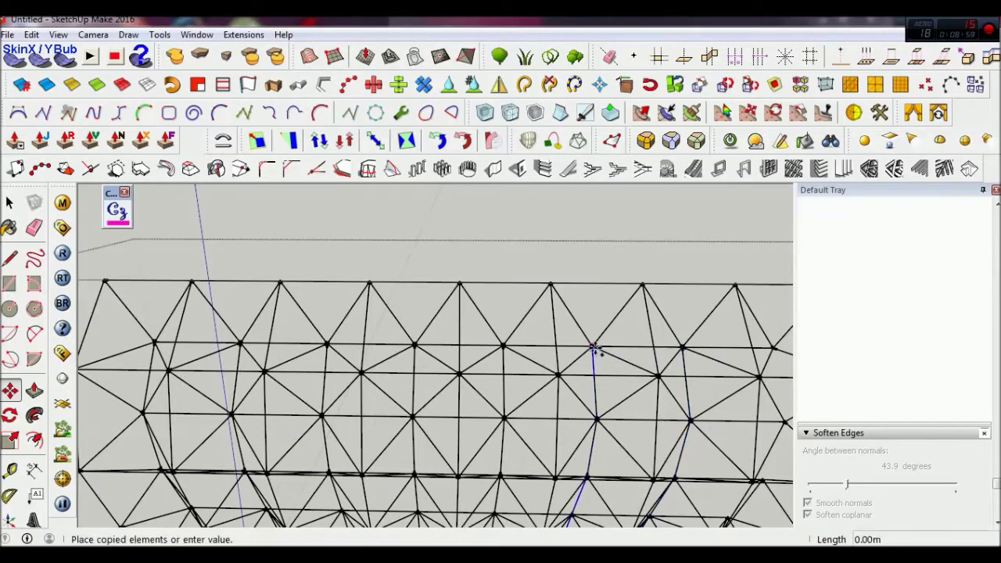
pyautogui.scroll(2, 592, 371)
pyautogui.click(592, 371)
pyautogui.press('space')
# - Draw the first diagonal edges between lower-right mesh vertices with the Line tool
pyautogui.scroll(-3, 589, 373)
pyautogui.scroll(-2, 588, 373)
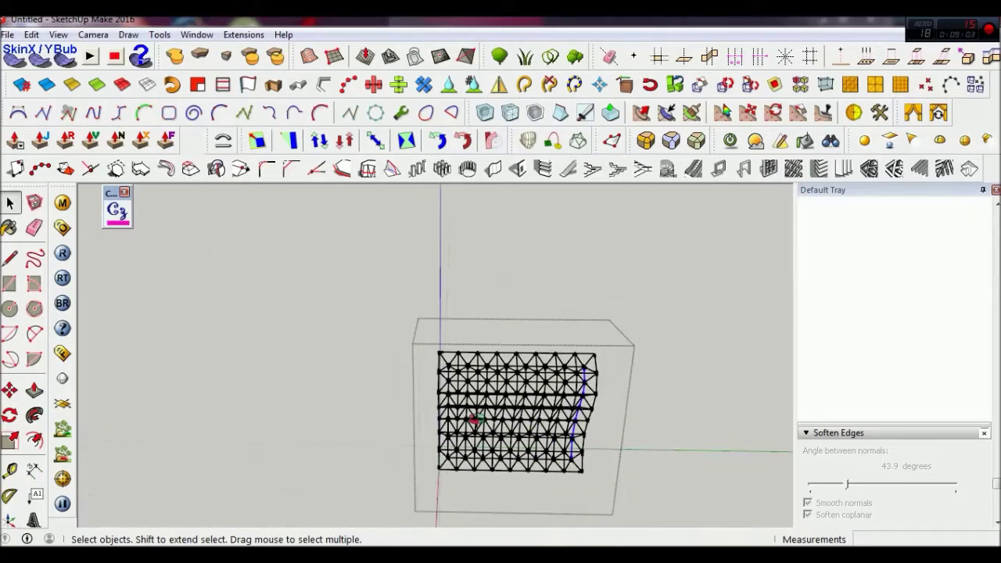
pyautogui.moveTo(588, 373); pyautogui.dragTo(476, 408, button='middle')
pyautogui.scroll(2, 474, 403)
pyautogui.scroll(2, 450, 373)
pyautogui.press('l')
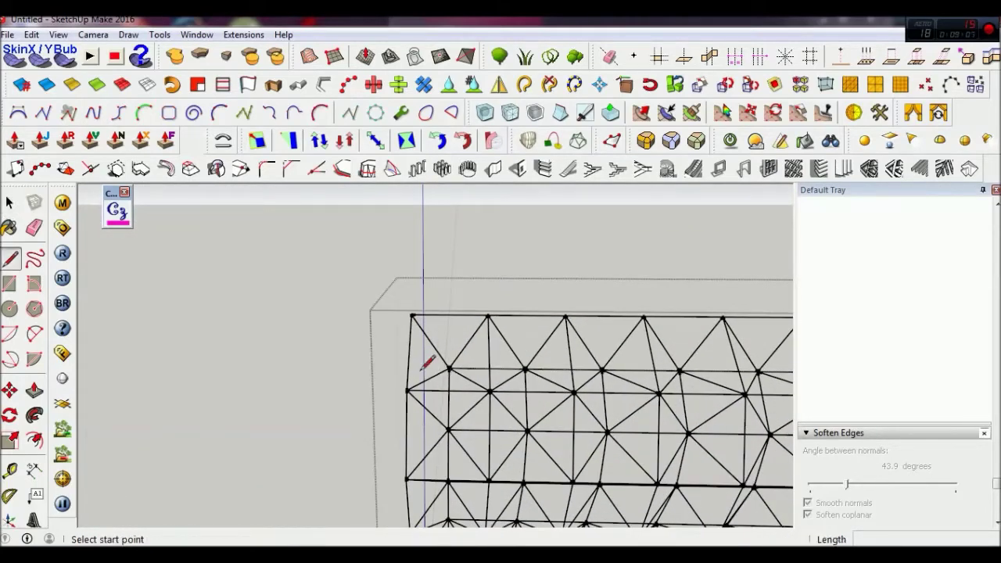
pyautogui.click(407, 389)
pyautogui.click(487, 315)
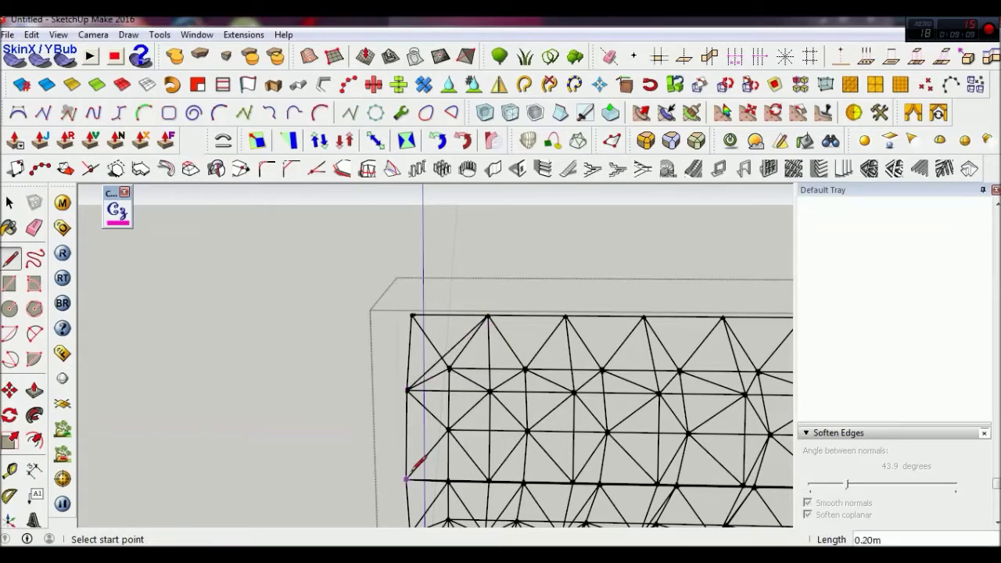
pyautogui.click(565, 316)
pyautogui.click(643, 317)
pyautogui.click(573, 391)
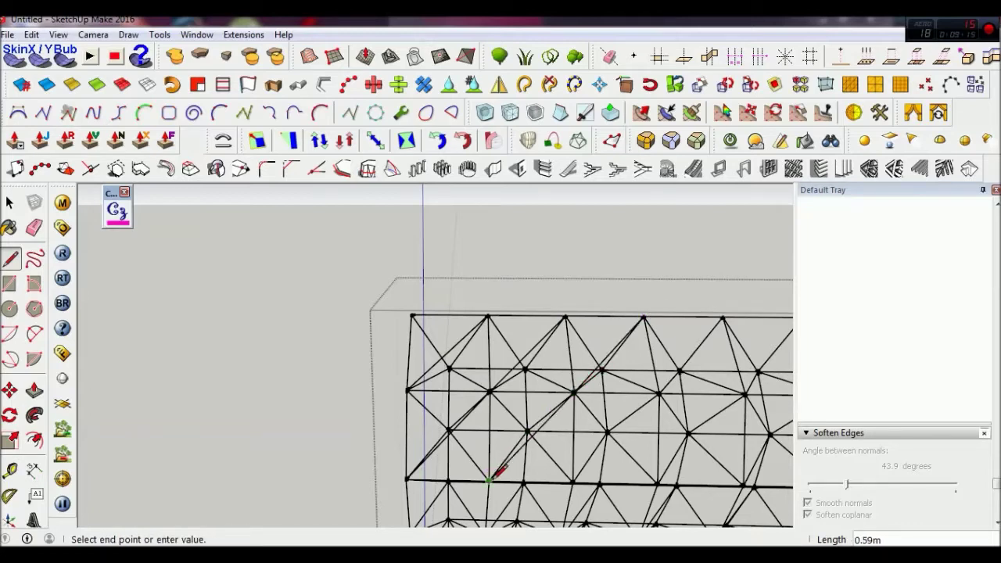
# - Add further diagonals linking lower vertices up to the upper chord
pyautogui.moveTo(488, 478); pyautogui.dragTo(555, 320, button='middle')
pyautogui.click(457, 454)
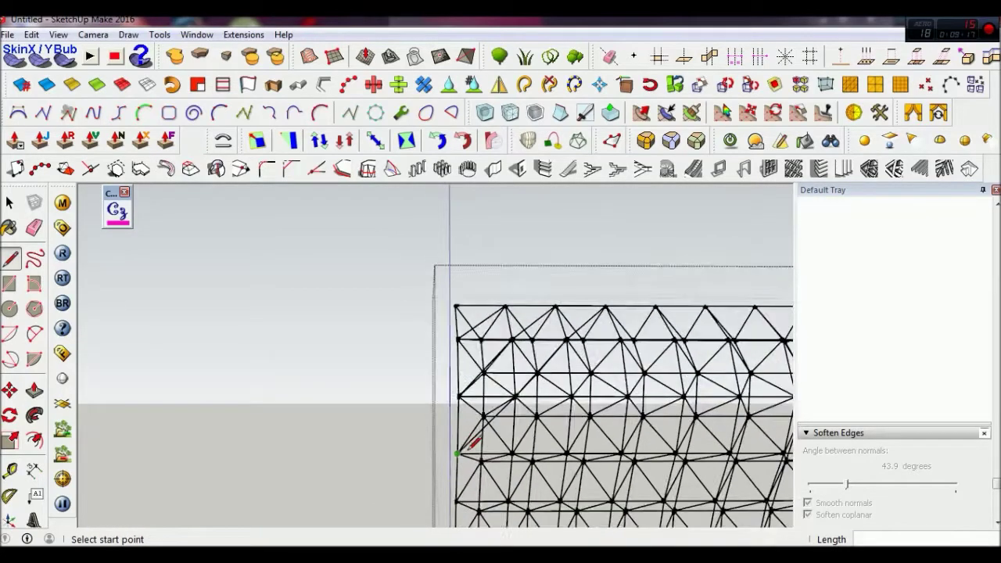
pyautogui.scroll(3, 458, 454)
pyautogui.click(444, 478)
pyautogui.click(534, 399)
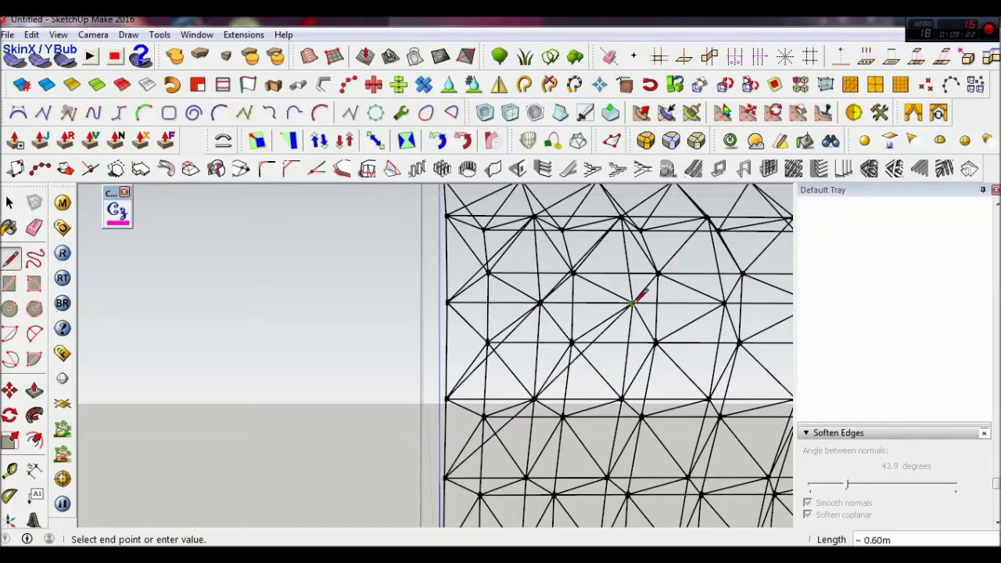
pyautogui.moveTo(640, 295); pyautogui.dragTo(569, 369, button='middle')
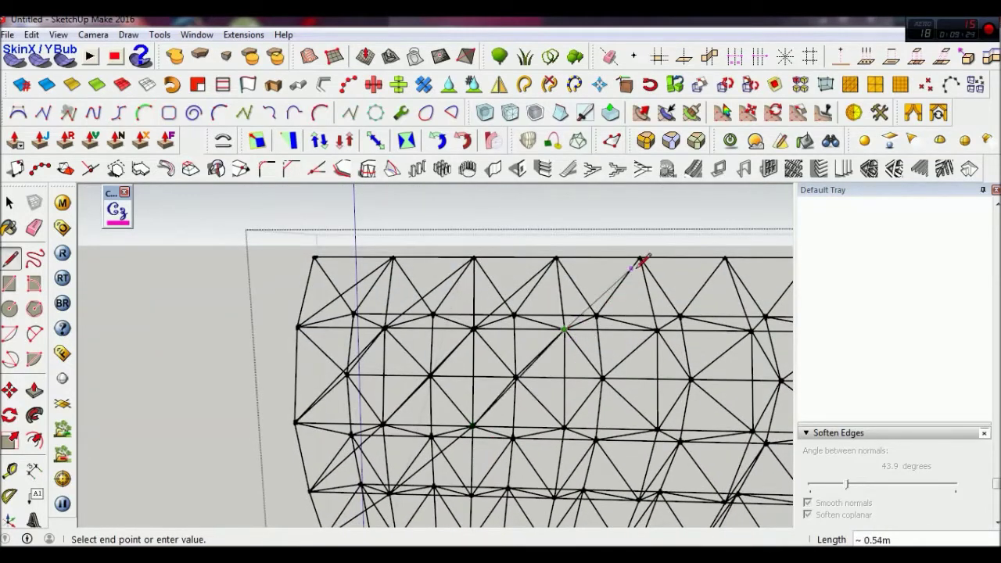
pyautogui.click(640, 258)
pyautogui.click(726, 257)
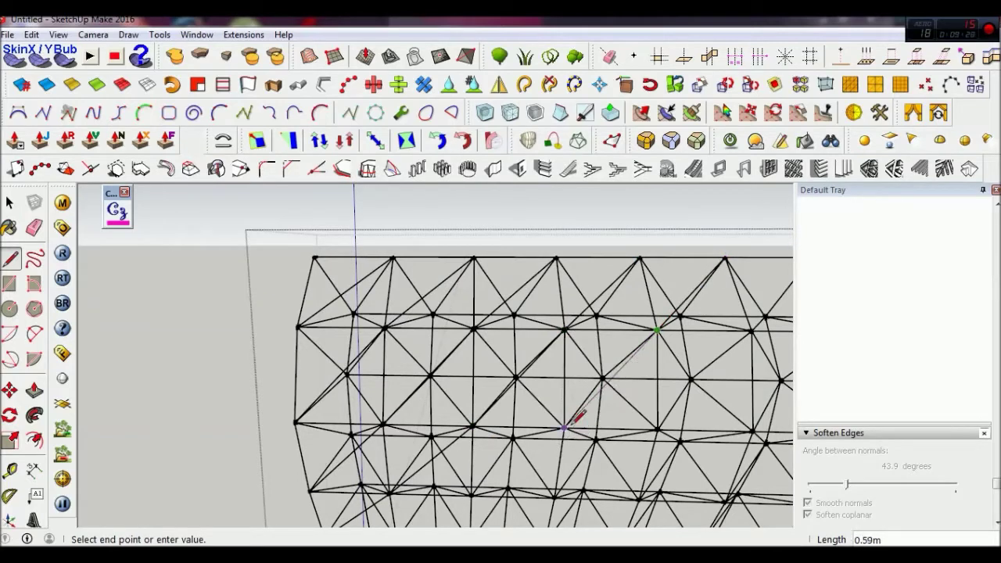
pyautogui.moveTo(577, 409); pyautogui.dragTo(602, 334, button='middle')
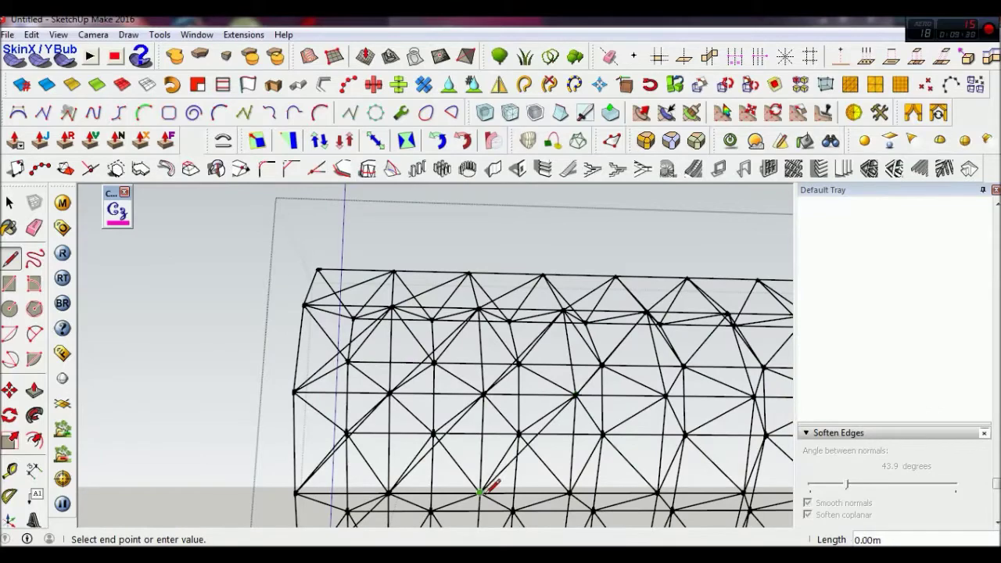
pyautogui.moveTo(491, 486); pyautogui.dragTo(552, 347, button='middle')
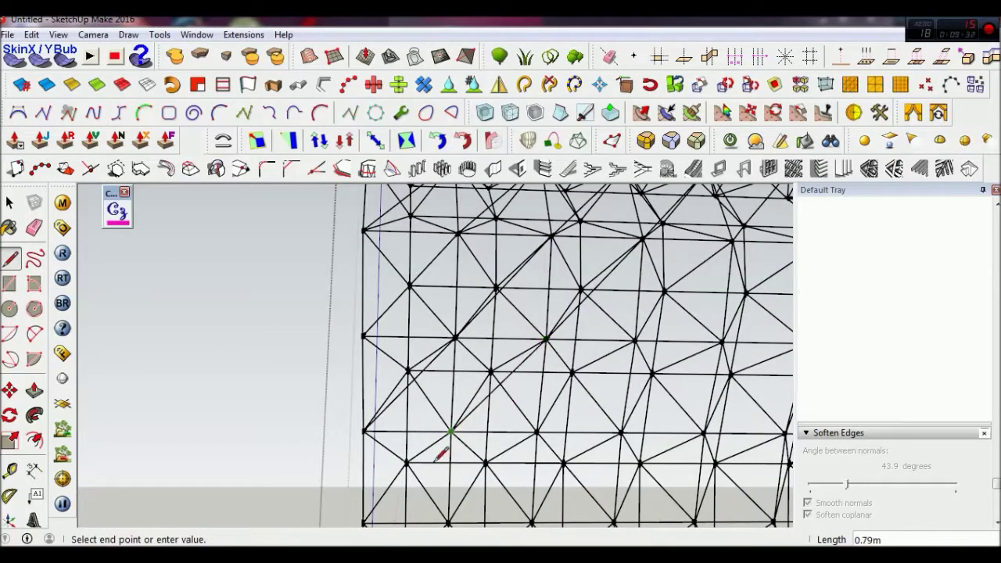
pyautogui.moveTo(375, 510); pyautogui.dragTo(454, 317, button='middle')
pyautogui.press('space')
# - Draw a diagonal from a left-side vertex to a top-chord vertex
pyautogui.press('l')
pyautogui.click(336, 421)
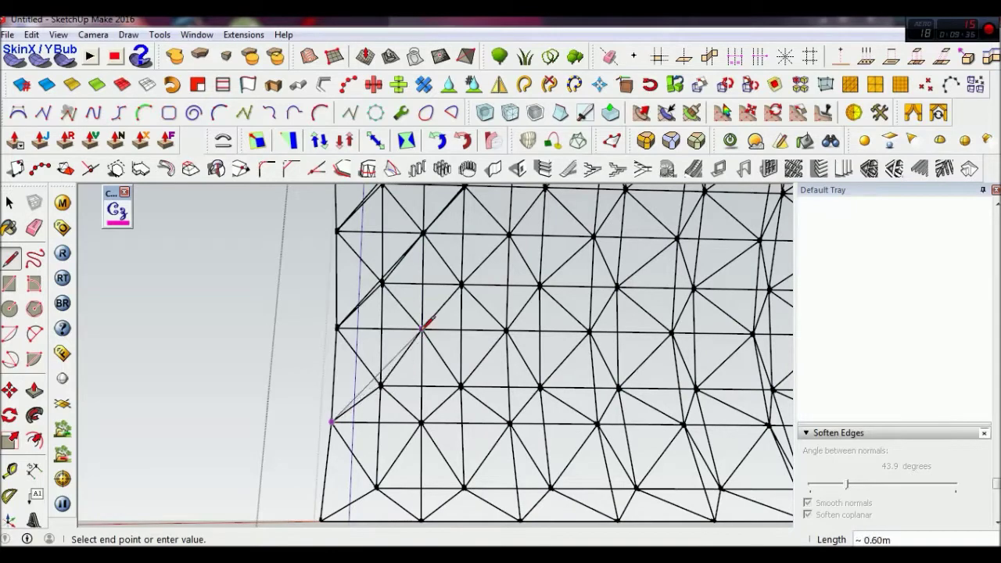
pyautogui.moveTo(509, 250); pyautogui.dragTo(580, 294, button='middle')
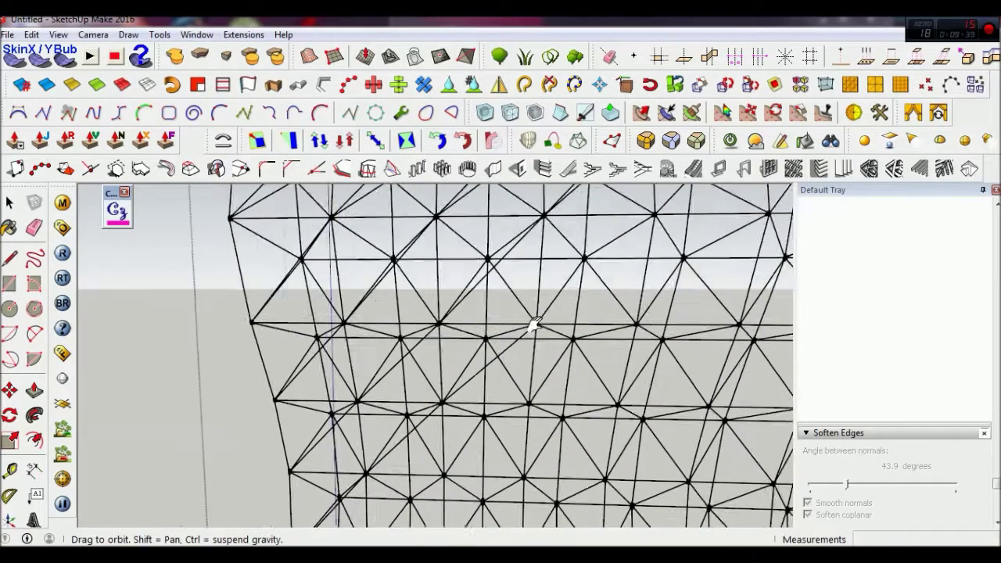
pyautogui.moveTo(536, 317); pyautogui.dragTo(581, 349, button='middle')
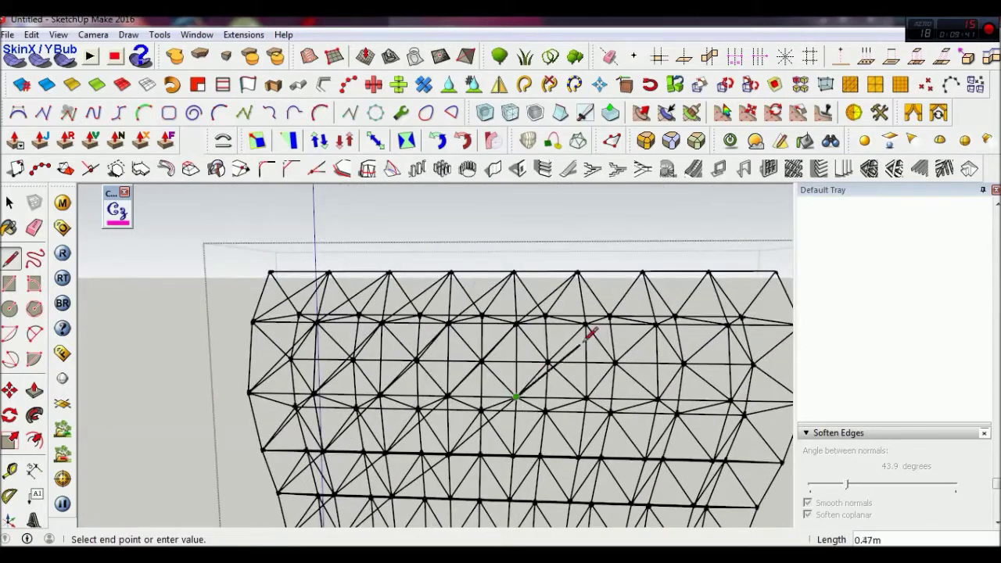
pyautogui.click(642, 273)
pyautogui.click(708, 271)
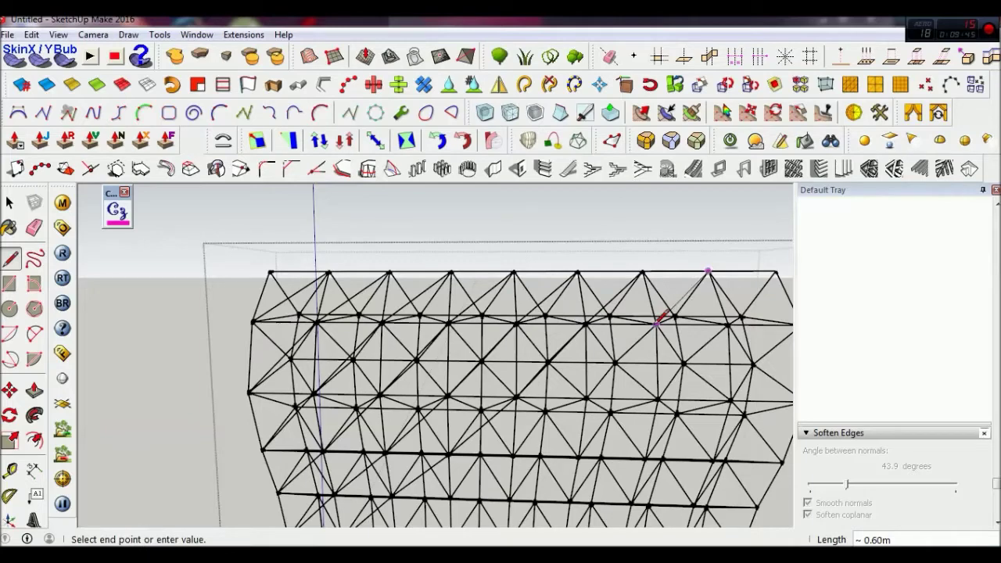
pyautogui.moveTo(589, 395); pyautogui.dragTo(659, 339, button='middle')
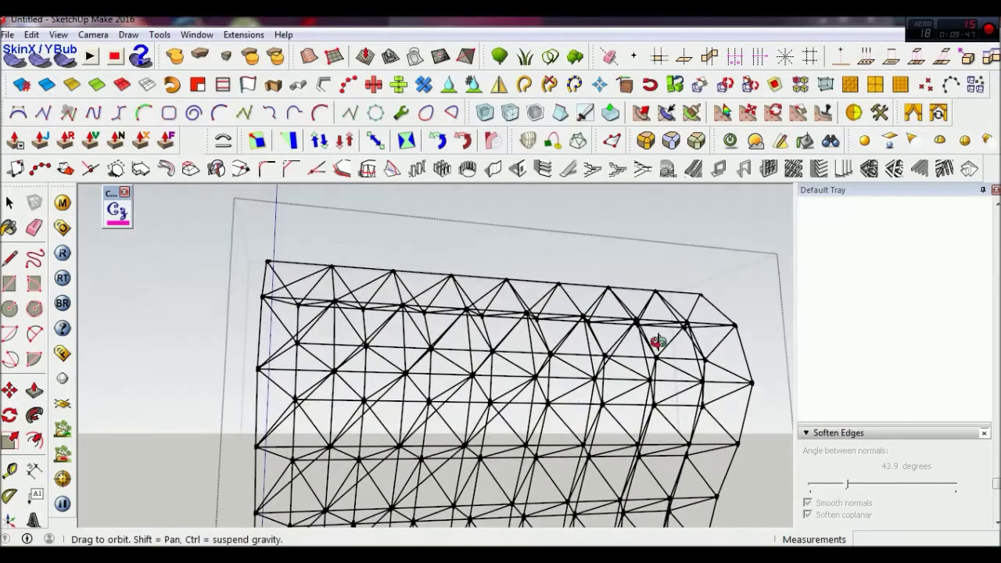
pyautogui.moveTo(526, 445); pyautogui.dragTo(608, 311, button='middle')
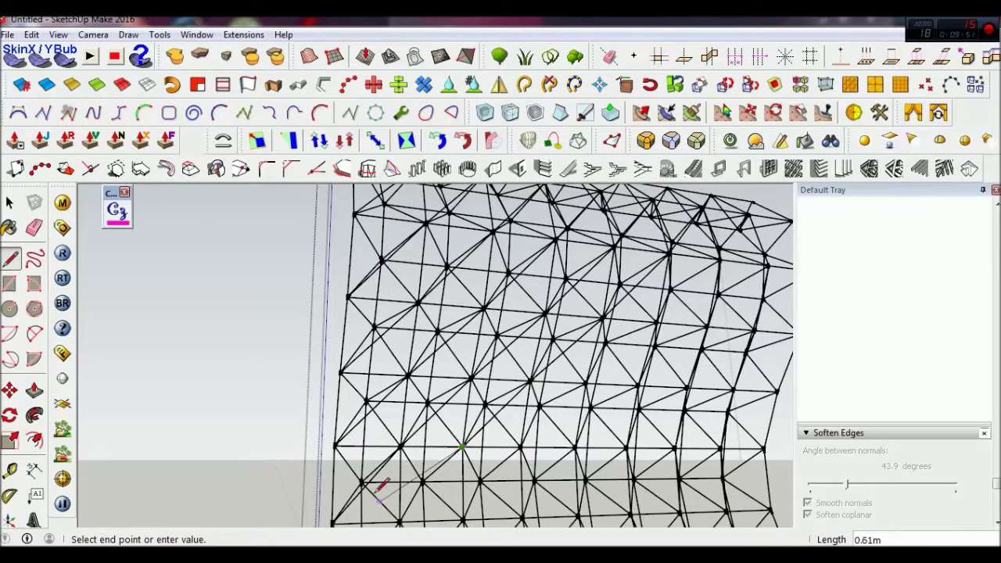
pyautogui.moveTo(380, 480); pyautogui.dragTo(425, 373, button='middle')
pyautogui.scroll(2, 446, 402)
pyautogui.press('Escape')
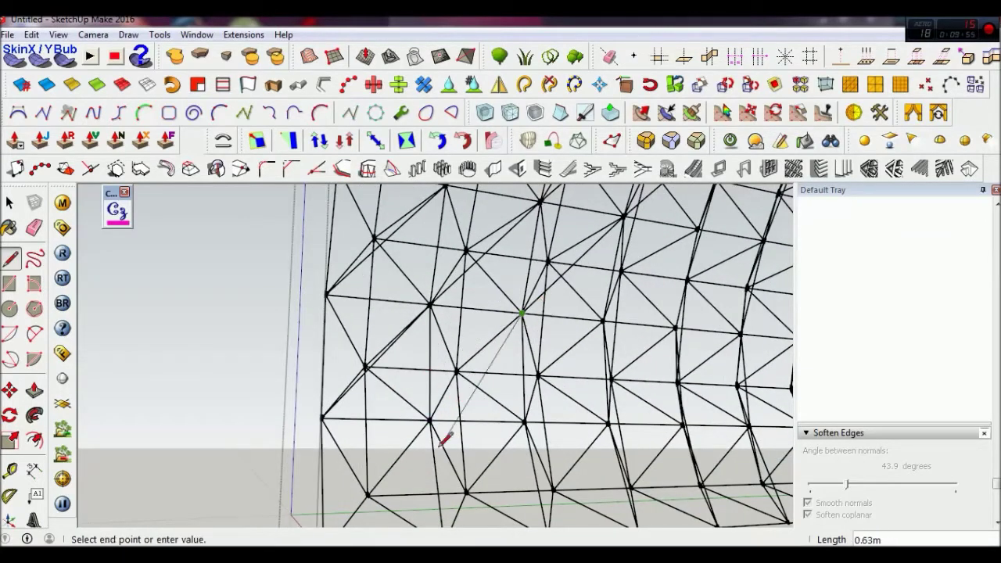
pyautogui.scroll(-3, 441, 430)
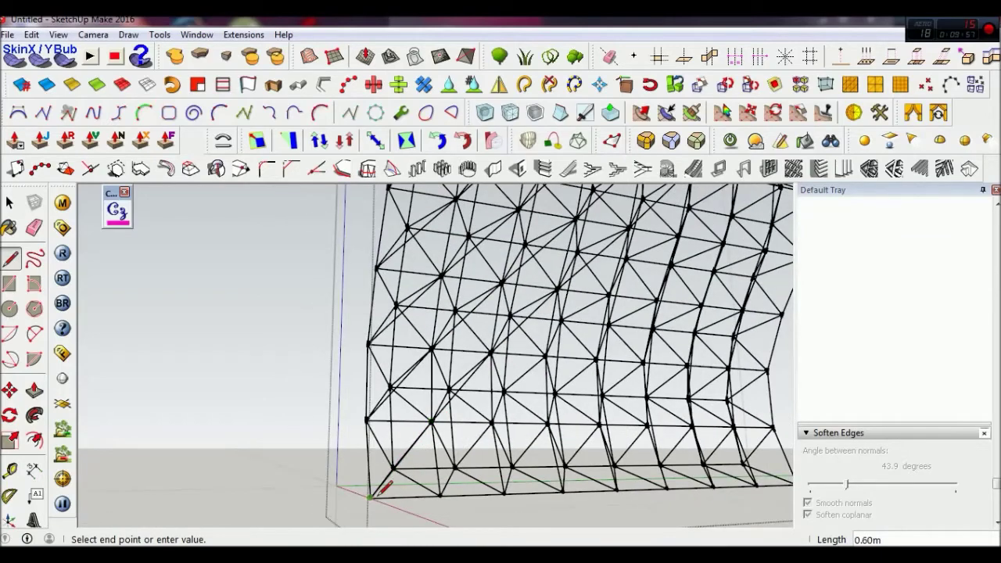
pyautogui.press('Escape')
# - Draw a diagonal from a right-end vertex down to a bottom vertex
pyautogui.scroll(2, 438, 489)
pyautogui.click(446, 495)
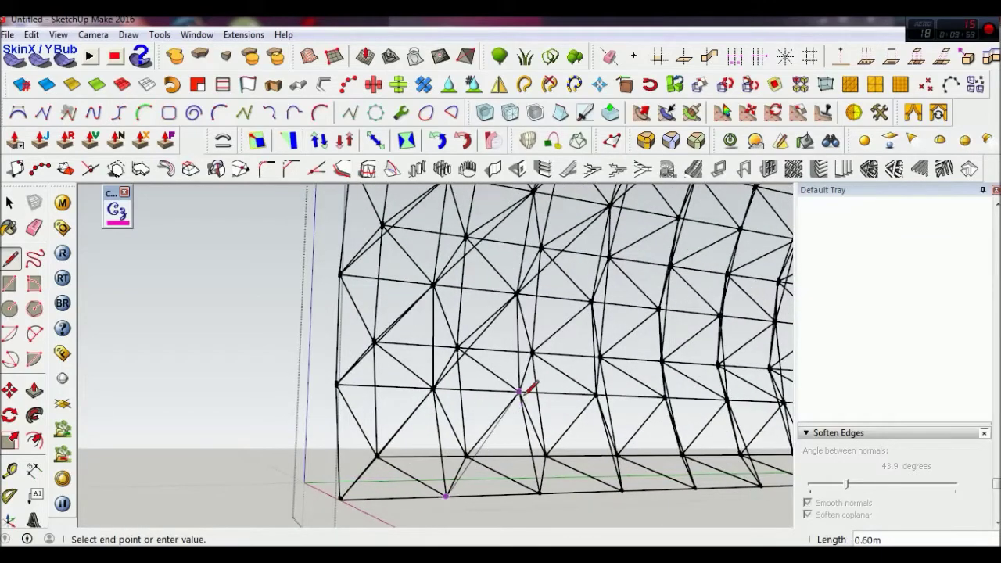
pyautogui.moveTo(592, 300)
pyautogui.mouseDown(button='middle')
pyautogui.moveTo(475, 375)
pyautogui.moveTo(511, 358)
pyautogui.mouseUp(button='middle')
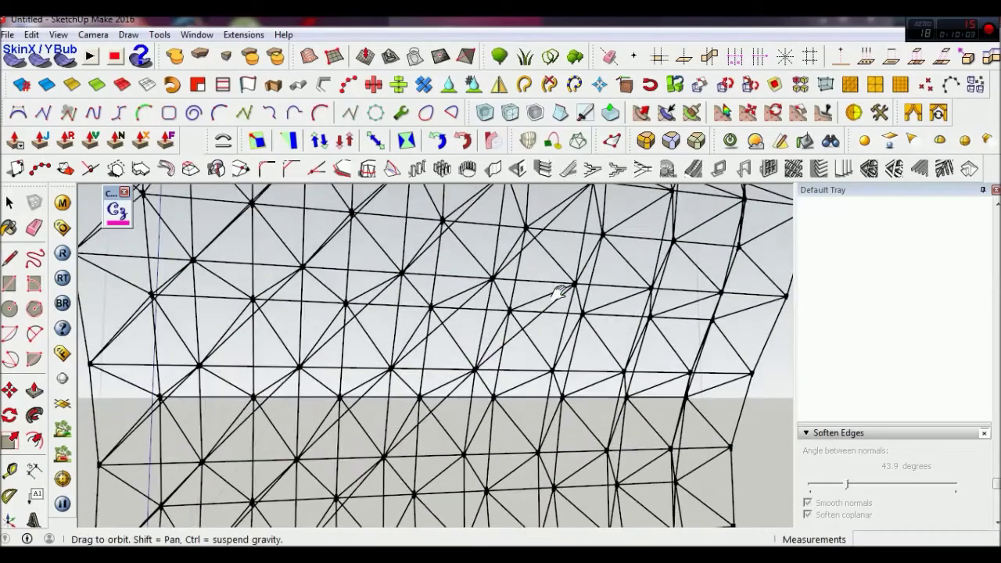
pyautogui.moveTo(596, 256); pyautogui.dragTo(552, 329, button='middle')
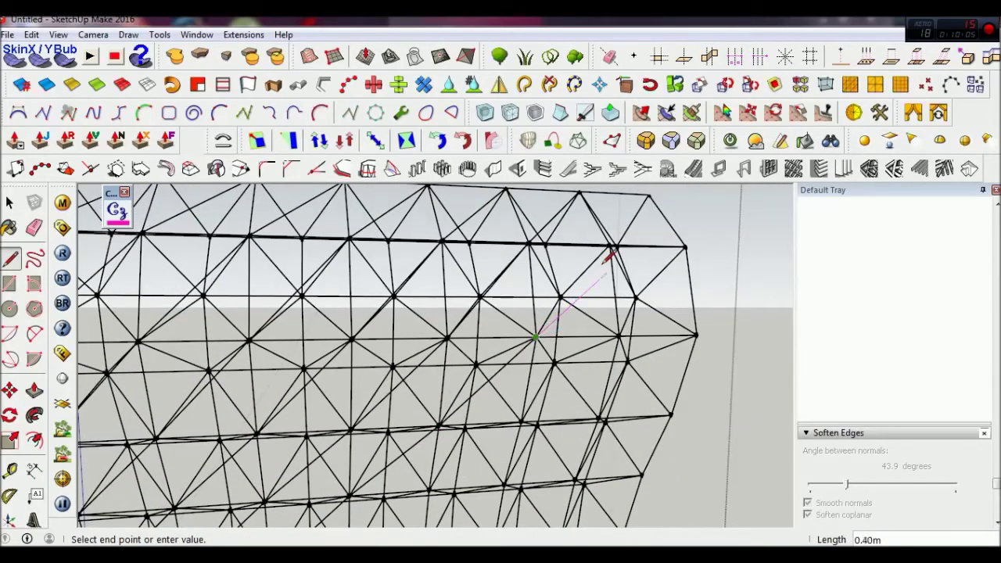
pyautogui.moveTo(611, 244); pyautogui.dragTo(676, 245, button='middle')
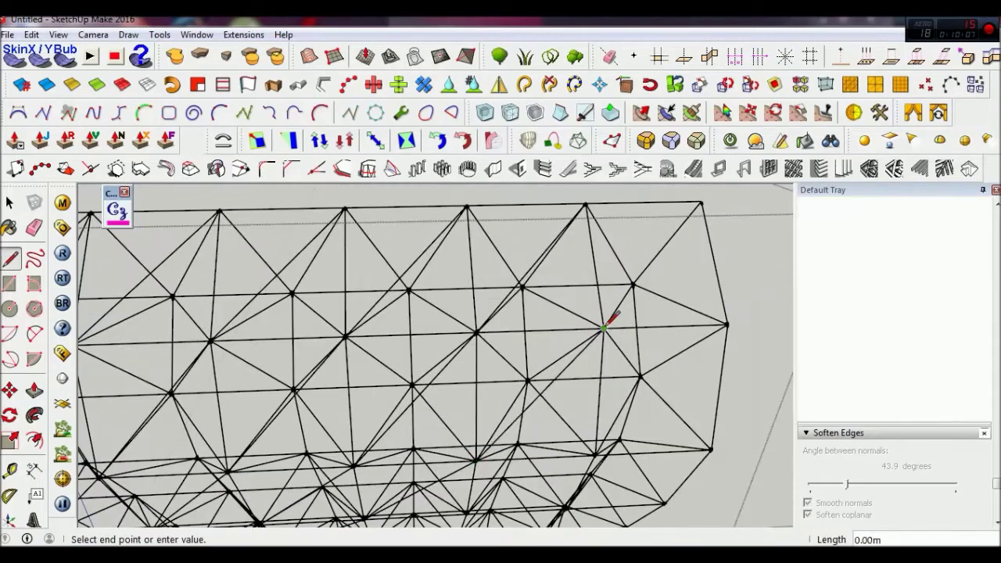
pyautogui.press('Escape')
pyautogui.click(690, 325)
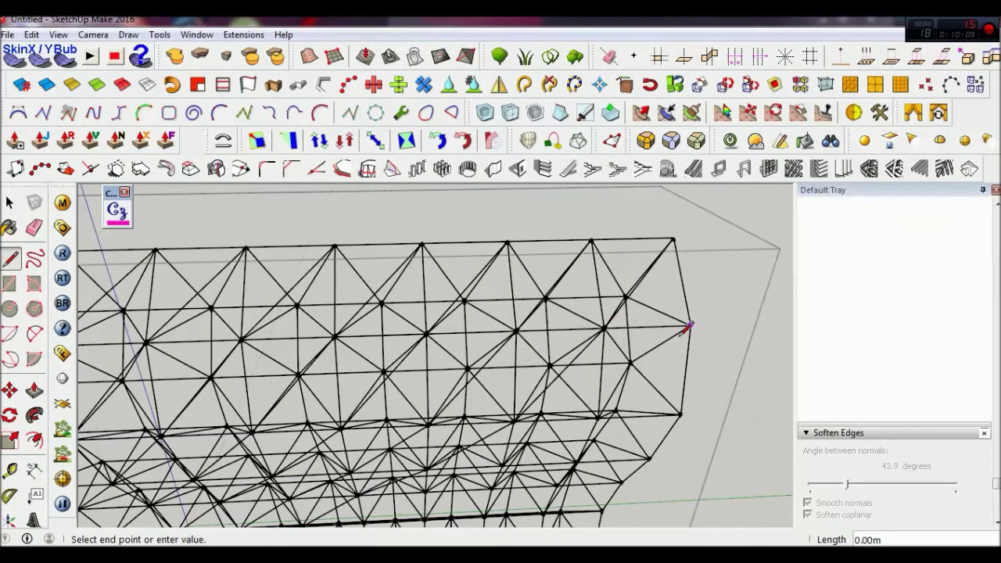
pyautogui.moveTo(597, 417)
pyautogui.mouseDown(button='middle')
pyautogui.moveTo(638, 305)
pyautogui.moveTo(620, 293)
pyautogui.mouseUp(button='middle')
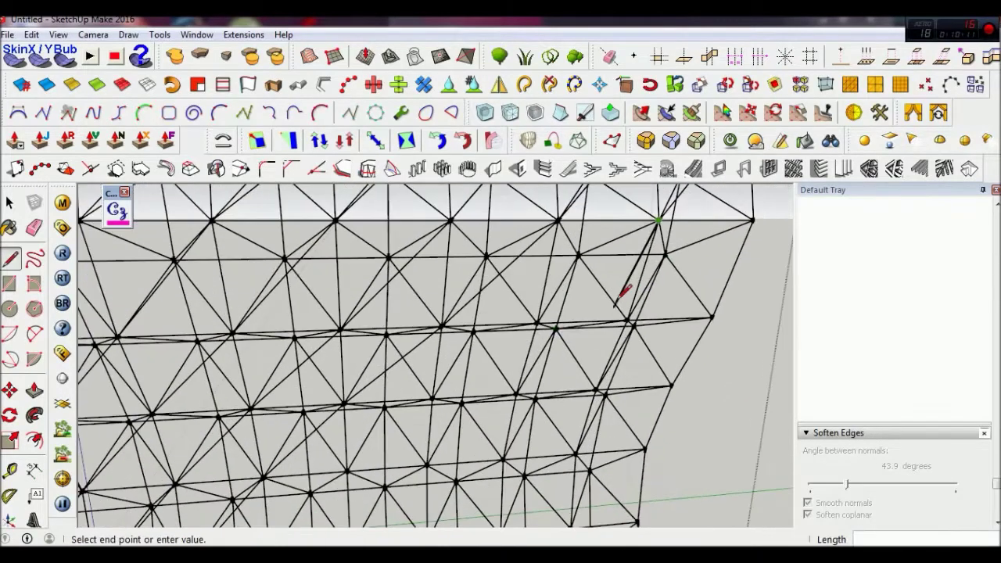
pyautogui.scroll(-3, 538, 321)
pyautogui.moveTo(537, 335); pyautogui.dragTo(555, 295, button='middle')
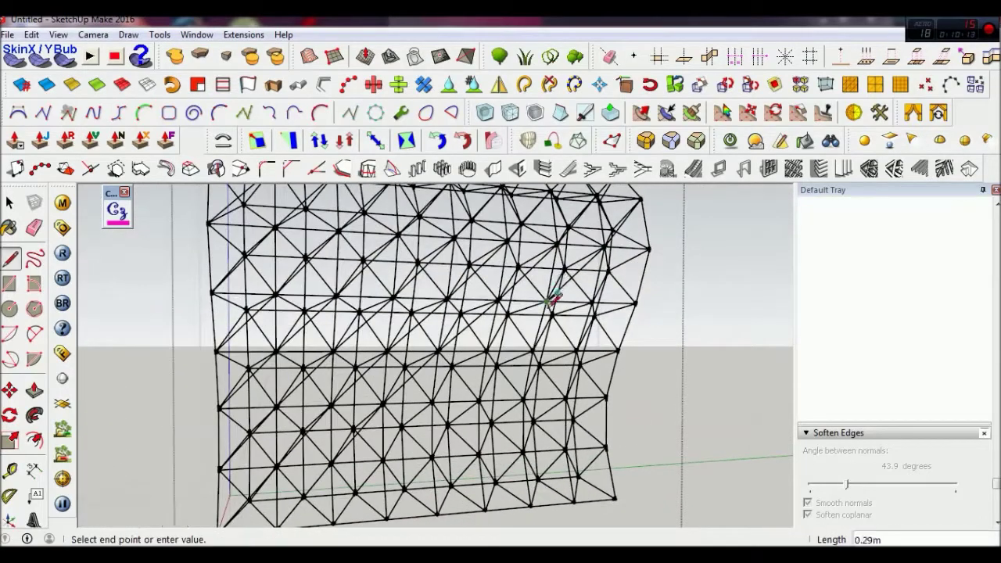
pyautogui.scroll(3, 487, 346)
pyautogui.scroll(-3, 462, 363)
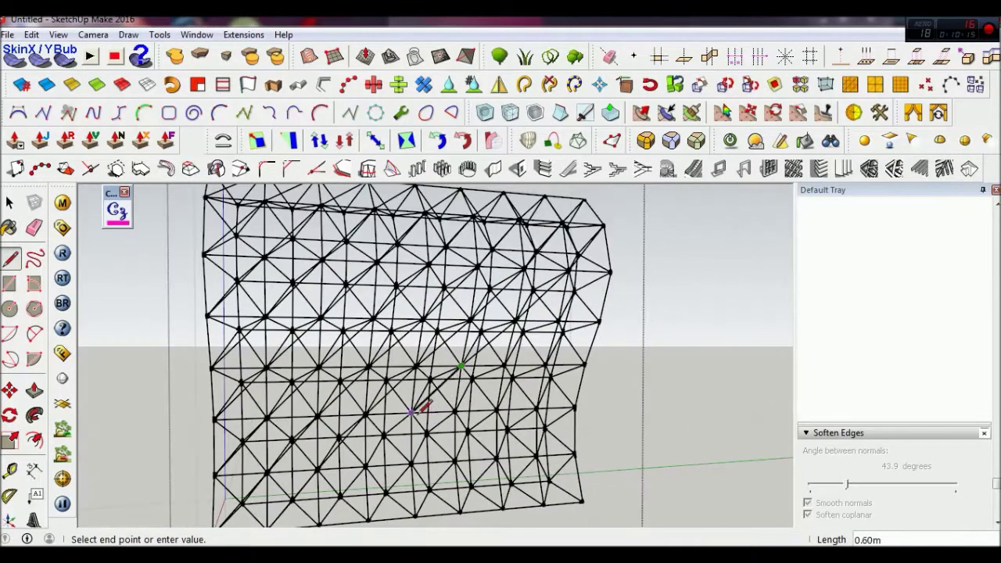
pyautogui.moveTo(422, 407)
pyautogui.mouseDown(button='middle')
pyautogui.moveTo(492, 351)
pyautogui.moveTo(435, 396)
pyautogui.mouseUp(button='middle')
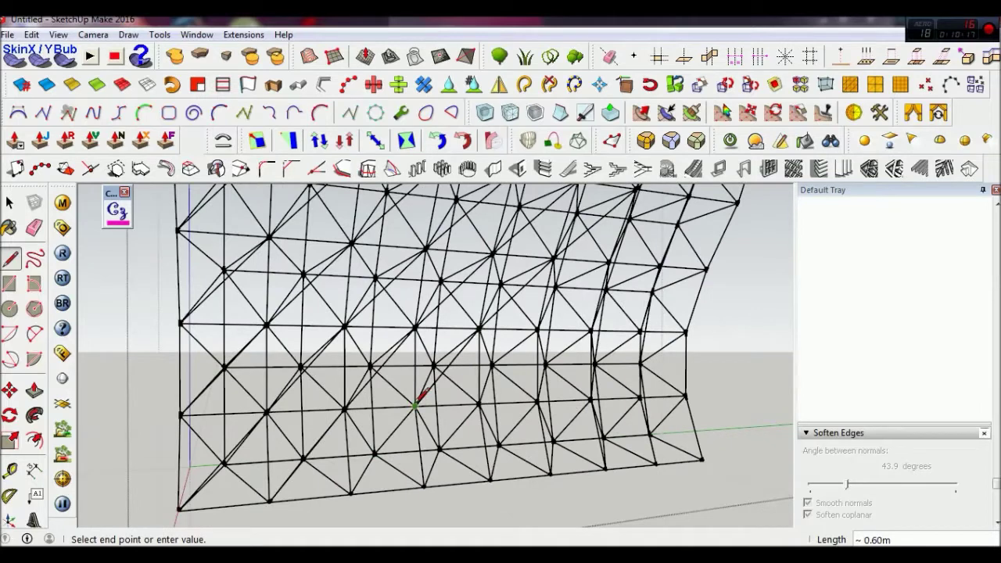
pyautogui.click(351, 493)
# - Add the final diagonals between the bottom border and the right-end vertices
pyautogui.click(479, 404)
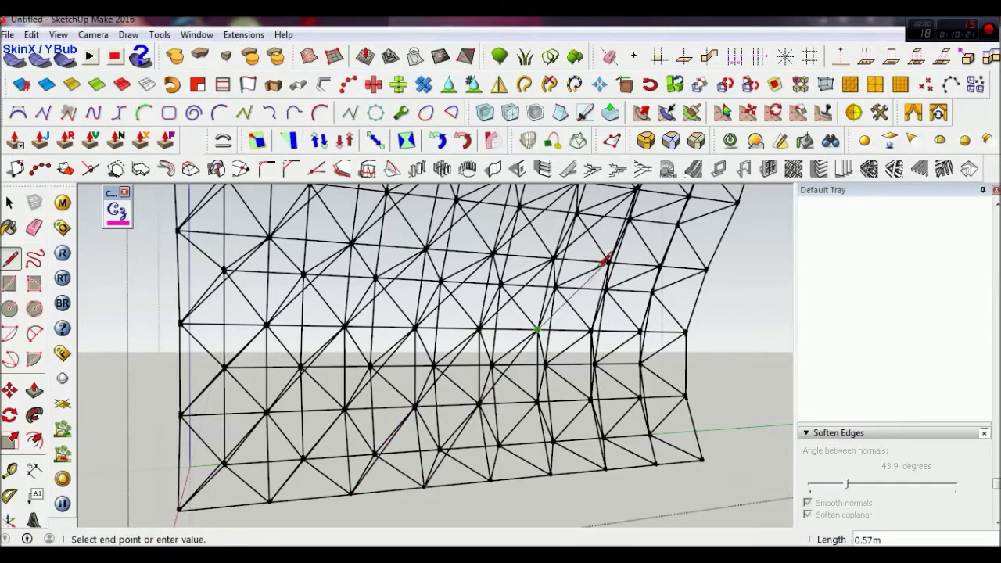
pyautogui.moveTo(614, 260)
pyautogui.mouseDown(button='middle')
pyautogui.moveTo(415, 454)
pyautogui.moveTo(487, 394)
pyautogui.moveTo(500, 415)
pyautogui.moveTo(537, 331)
pyautogui.moveTo(554, 251)
pyautogui.moveTo(581, 400)
pyautogui.mouseUp(button='middle')
pyautogui.click(599, 345)
pyautogui.moveTo(553, 438); pyautogui.dragTo(586, 339, button='middle')
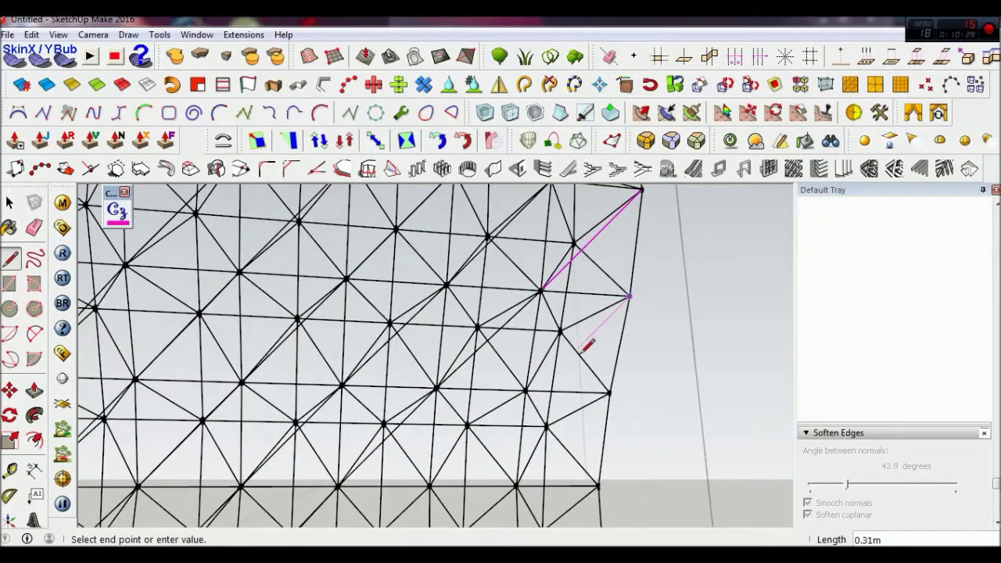
pyautogui.moveTo(475, 443)
pyautogui.mouseDown(button='middle')
pyautogui.moveTo(509, 380)
pyautogui.moveTo(559, 348)
pyautogui.moveTo(549, 357)
pyautogui.mouseUp(button='middle')
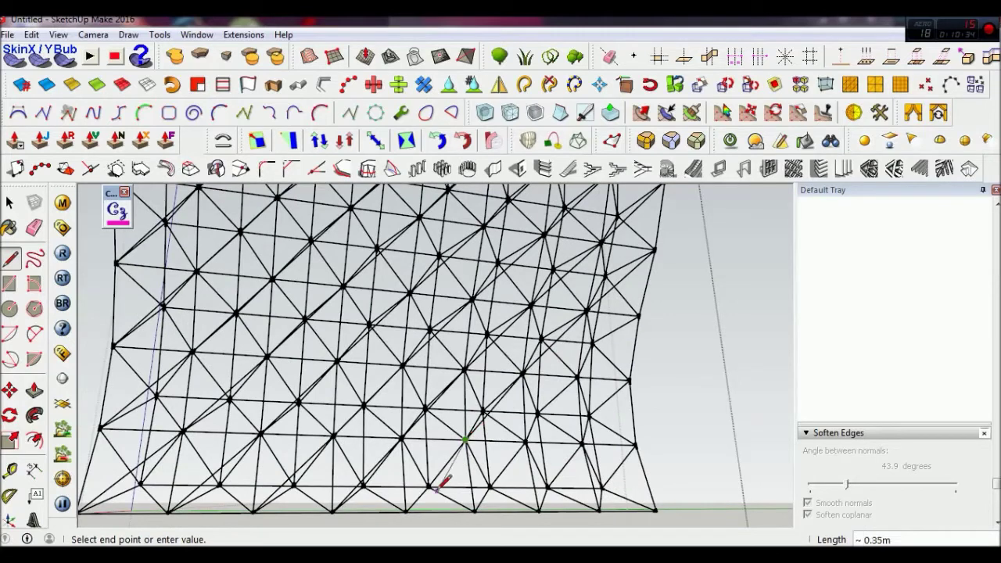
pyautogui.click(405, 511)
pyautogui.click(473, 512)
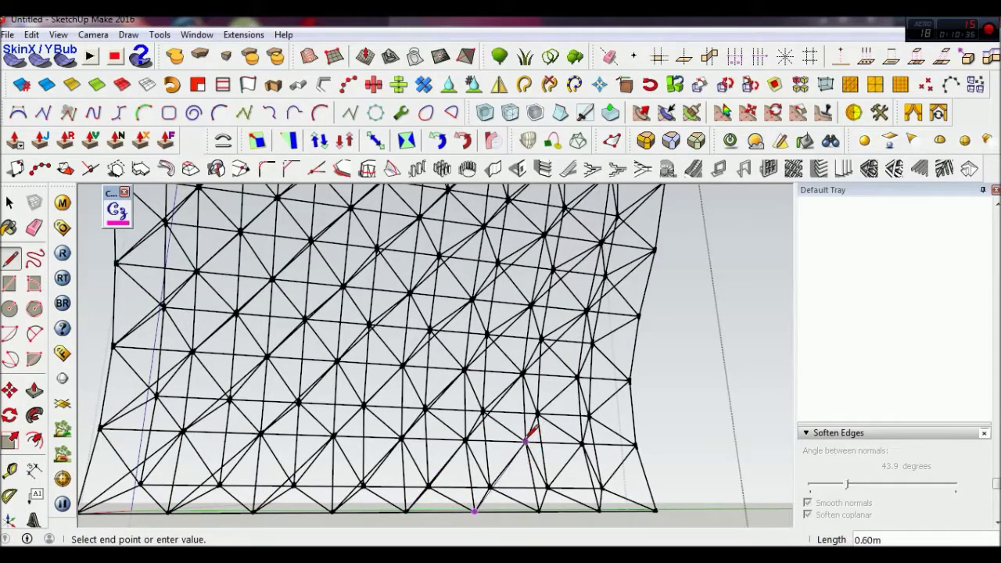
pyautogui.click(638, 317)
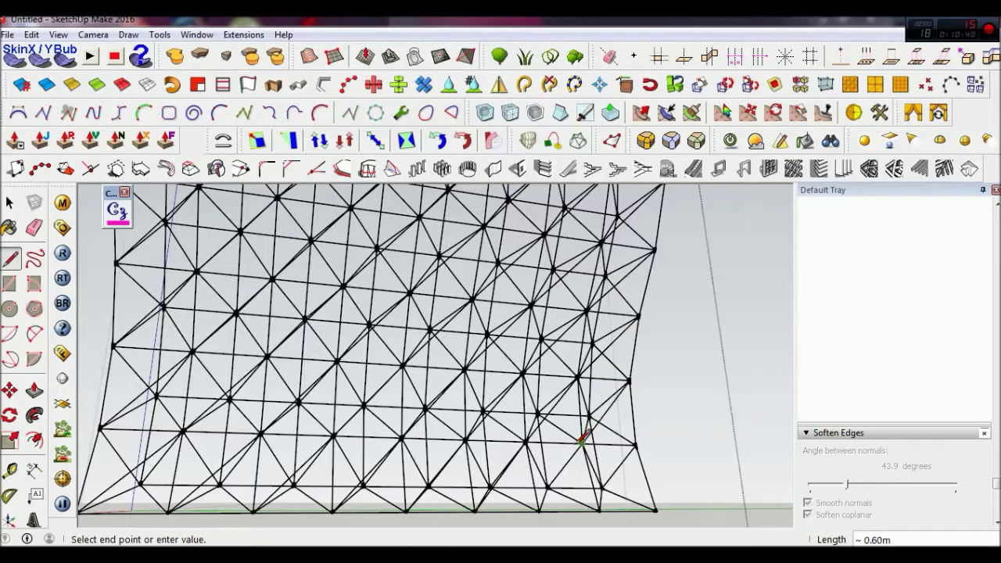
pyautogui.click(539, 509)
pyautogui.click(599, 508)
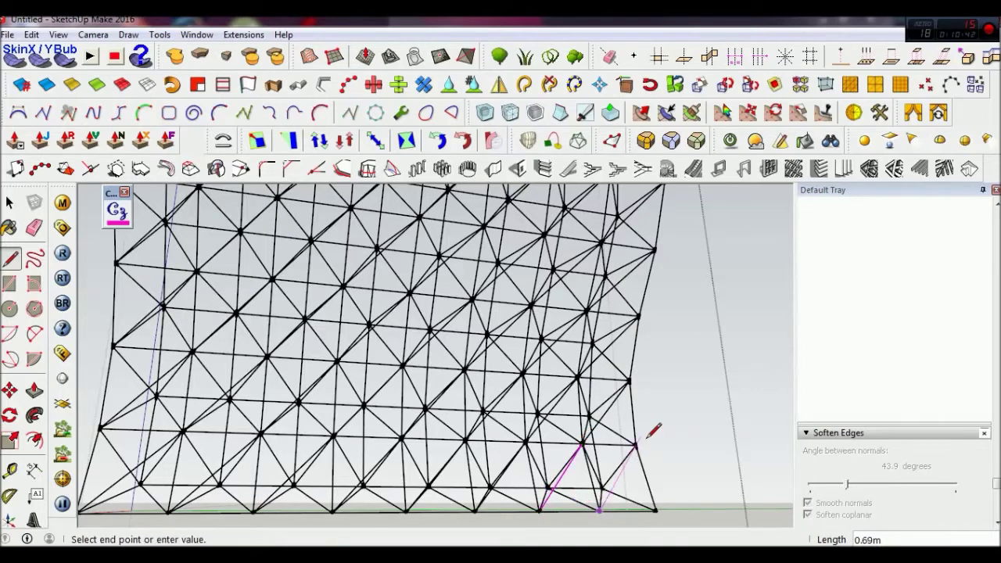
pyautogui.scroll(-5, 641, 438)
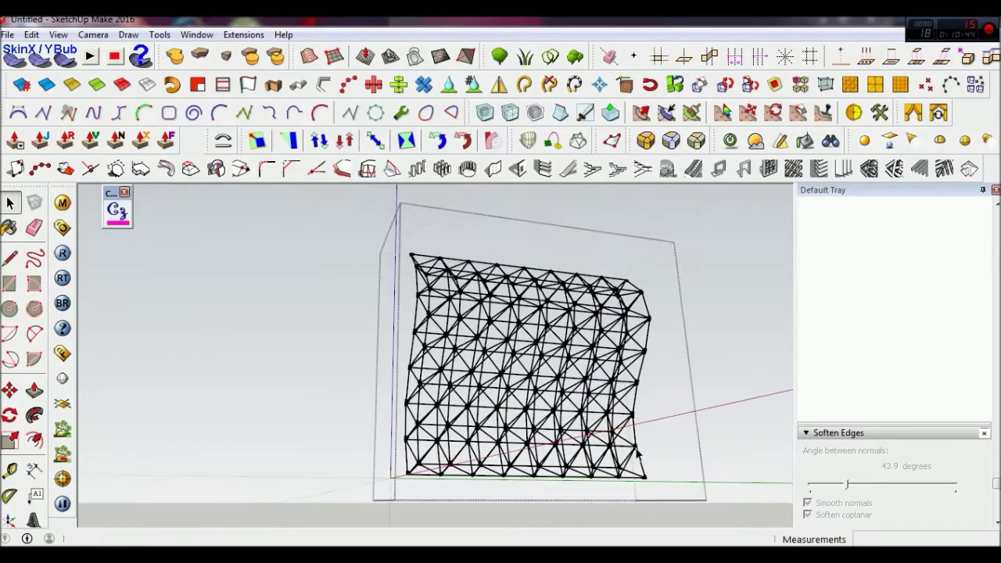
# - Open the space frame group for editing at its upper-left corner
pyautogui.moveTo(488, 441); pyautogui.dragTo(524, 503, button='middle')
pyautogui.press('space')
pyautogui.scroll(5, 545, 361)
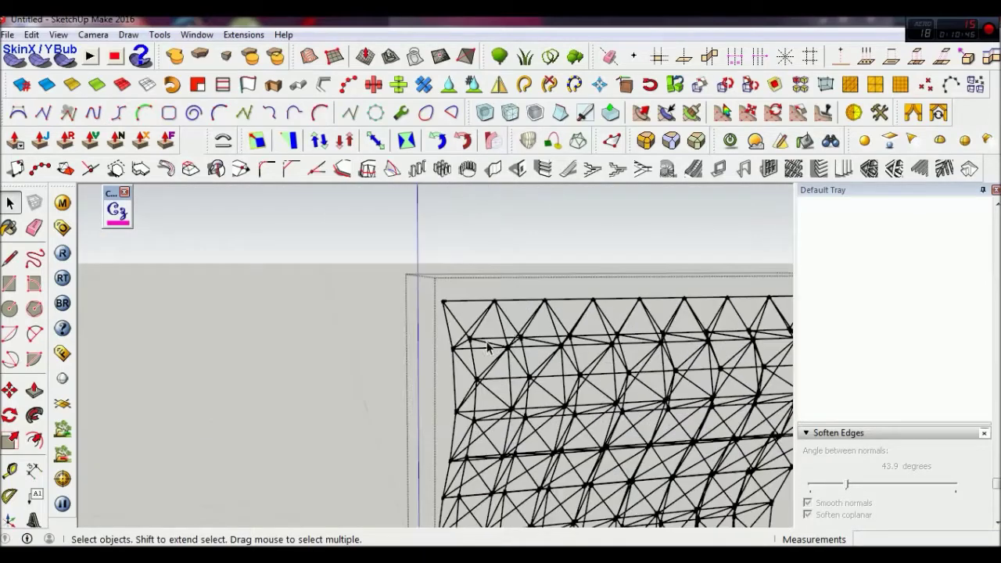
pyautogui.moveTo(545, 362); pyautogui.dragTo(493, 350, button='middle')
pyautogui.click(470, 361)
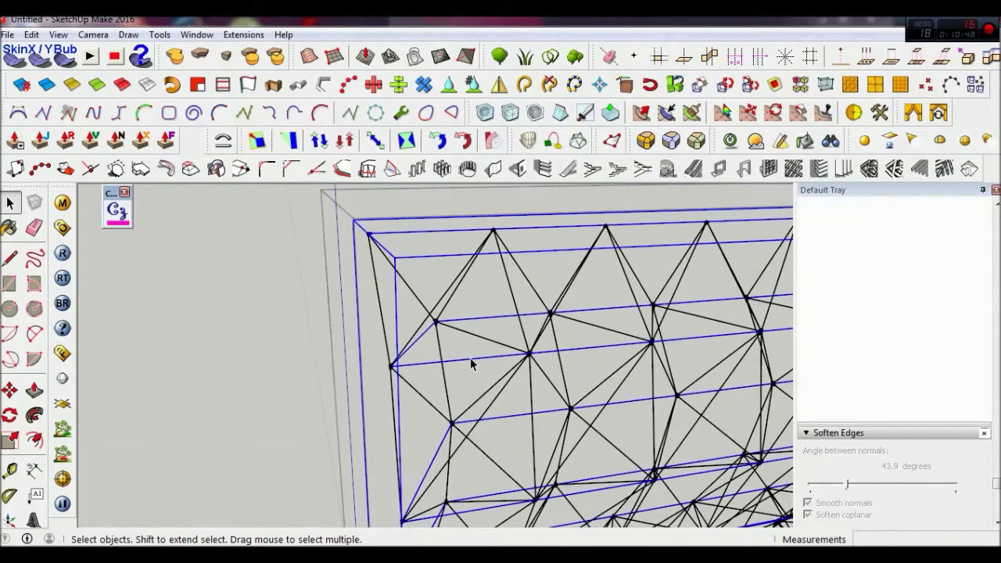
pyautogui.doubleClick(467, 361)
pyautogui.scroll(-3, 467, 360)
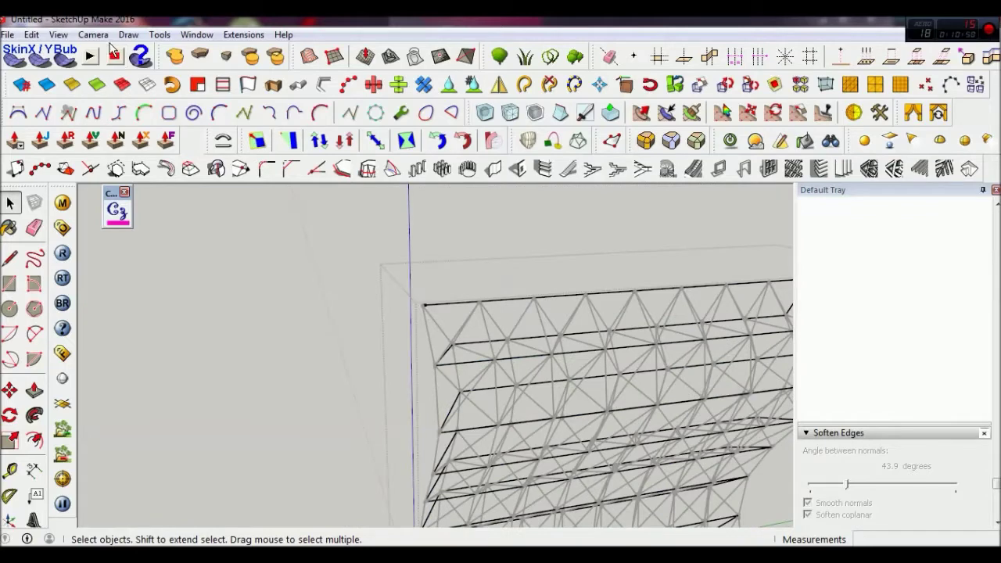
# - Place a sphere shape on the frame's top-left corner vertex
pyautogui.click(152, 35)
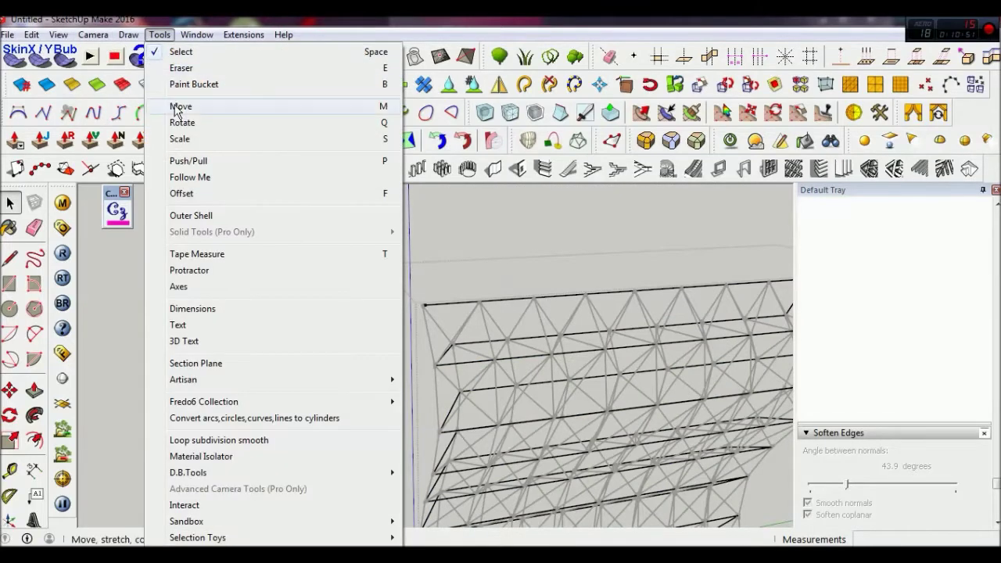
pyautogui.moveTo(164, 100)
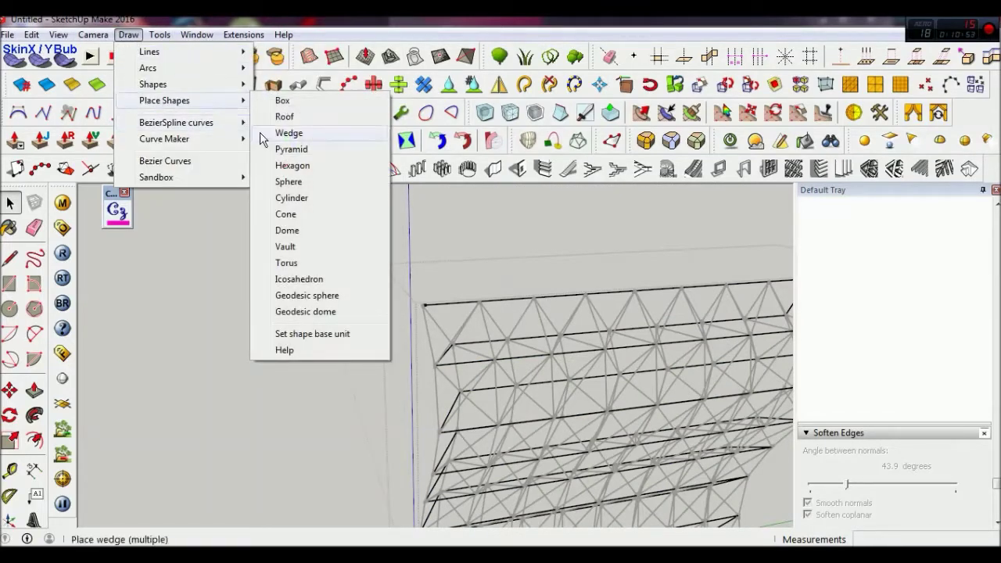
pyautogui.click(290, 187)
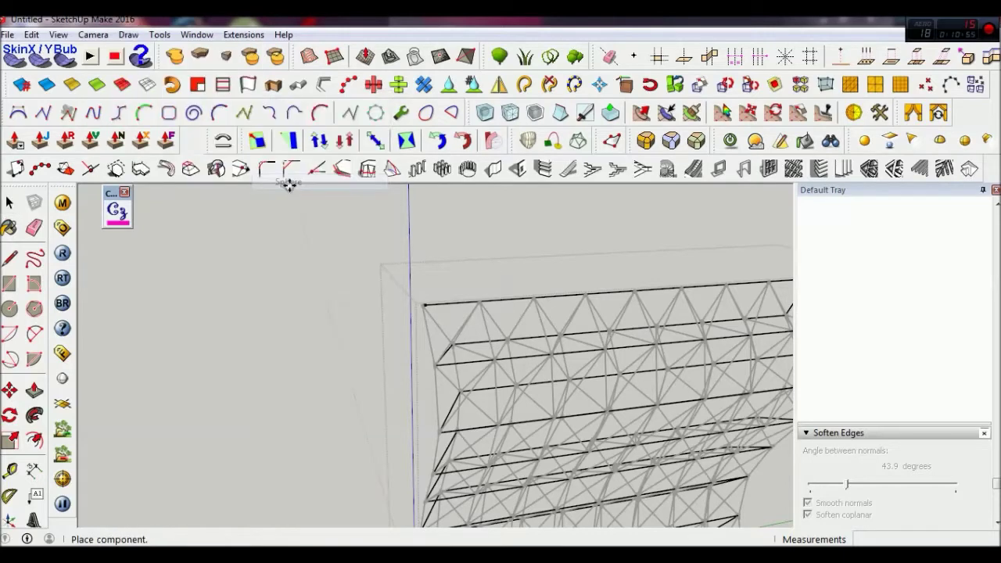
pyautogui.scroll(4, 425, 302)
pyautogui.scroll(2, 414, 325)
pyautogui.scroll(-2, 409, 339)
pyautogui.scroll(-2, 406, 344)
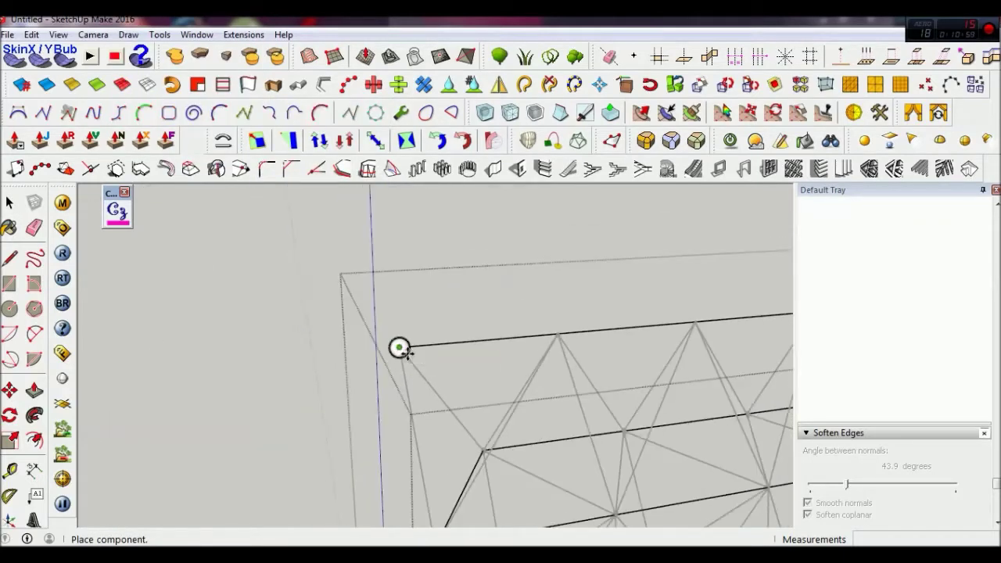
pyautogui.click(399, 347)
# - Select the frame edges to serve as the sphere's path
pyautogui.scroll(-1, 400, 348)
pyautogui.scroll(-2, 400, 351)
pyautogui.moveTo(403, 364)
pyautogui.mouseDown(button='middle')
pyautogui.moveTo(528, 354)
pyautogui.moveTo(470, 402)
pyautogui.mouseUp(button='middle')
pyautogui.scroll(2, 469, 402)
pyautogui.scroll(3, 420, 374)
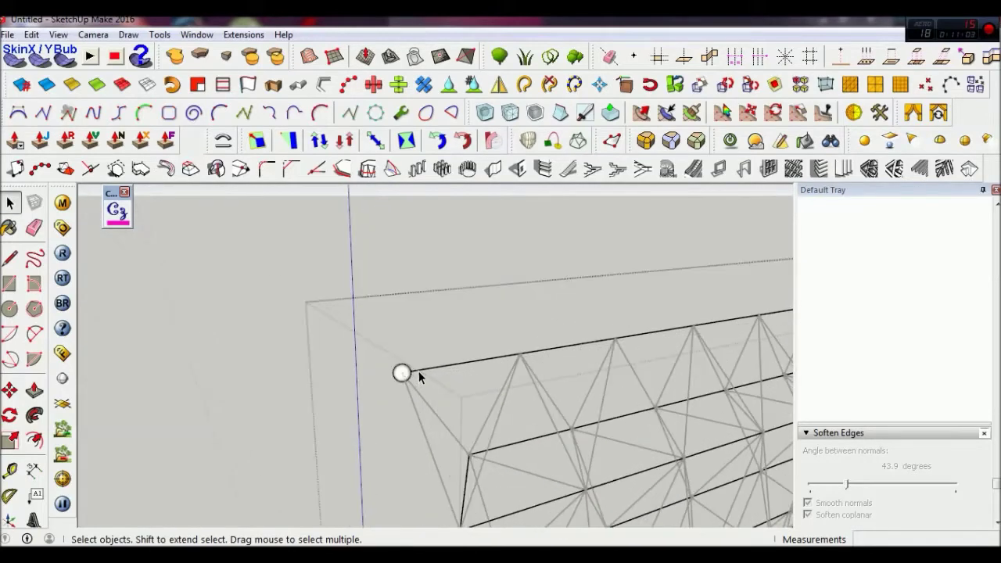
pyautogui.click(411, 375)
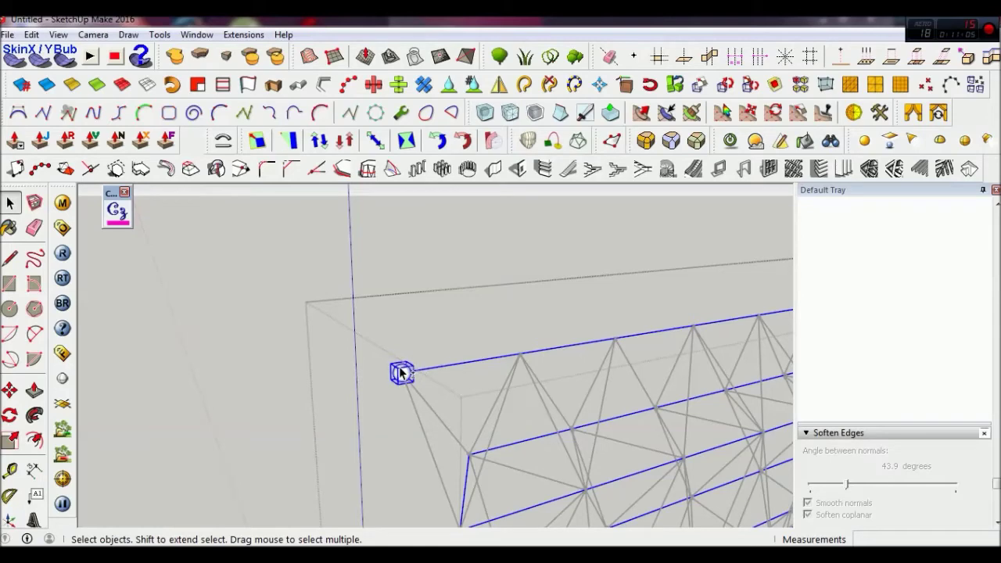
pyautogui.click(243, 35)
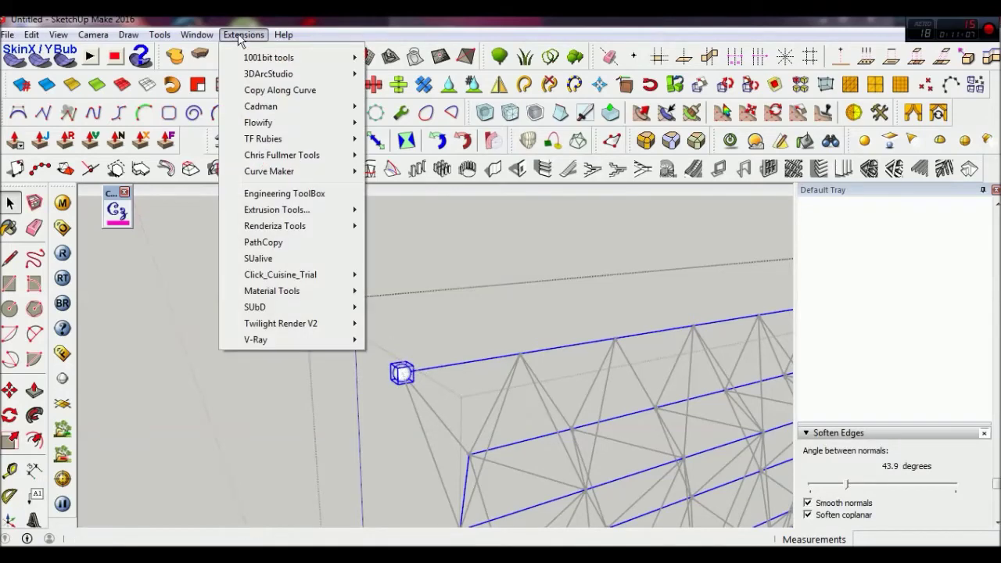
pyautogui.moveTo(281, 155)
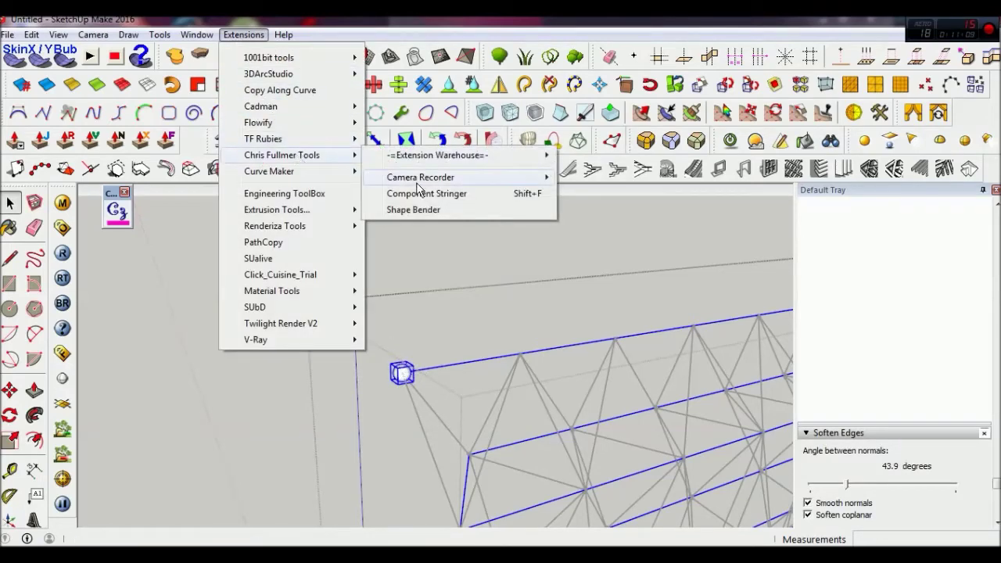
# - Run Component Stringer to place unscaled sphere copies on every vertex of the frame
pyautogui.click(422, 193)
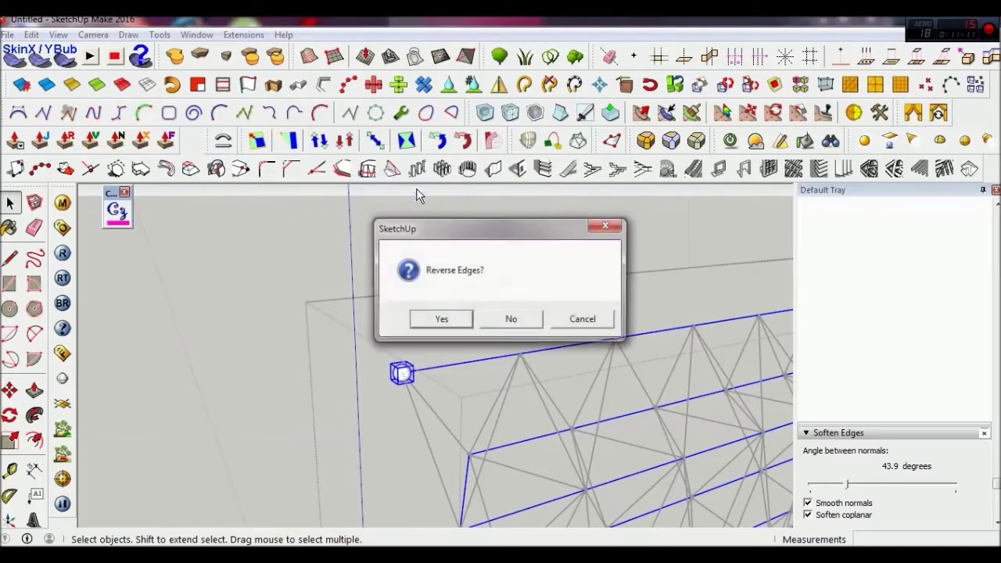
pyautogui.click(510, 320)
pyautogui.click(552, 256)
pyautogui.click(539, 294)
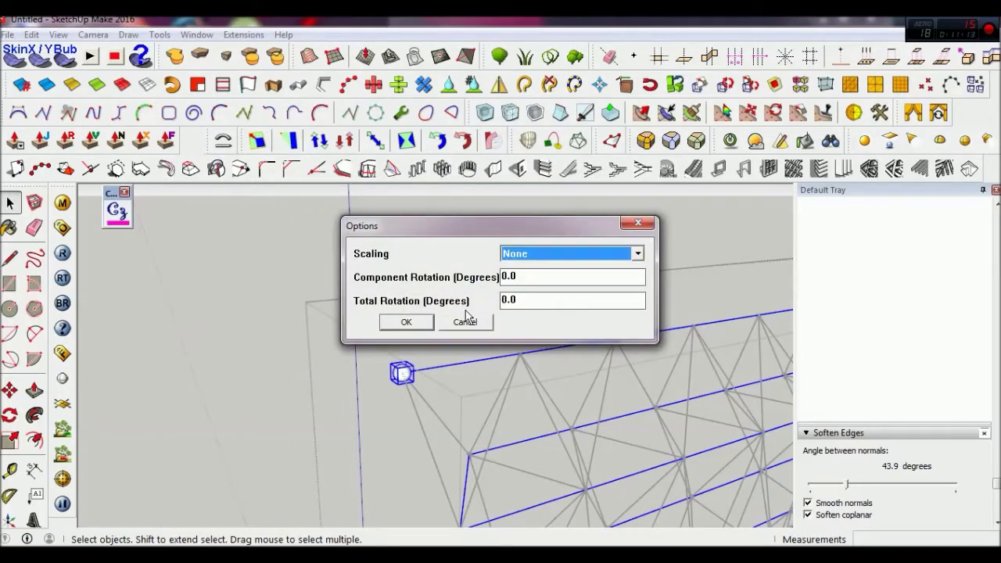
pyautogui.click(406, 323)
pyautogui.scroll(-2, 447, 302)
pyautogui.scroll(-2, 446, 302)
pyautogui.moveTo(447, 302)
pyautogui.mouseDown(button='middle')
pyautogui.moveTo(445, 244)
pyautogui.moveTo(459, 305)
pyautogui.moveTo(454, 395)
pyautogui.moveTo(433, 309)
pyautogui.mouseUp(button='middle')
pyautogui.scroll(2, 459, 306)
# - Explode the frame groups into loose edges and select every connected edge
pyautogui.click(431, 302)
pyautogui.rightClick(431, 300)
pyautogui.click(489, 228)
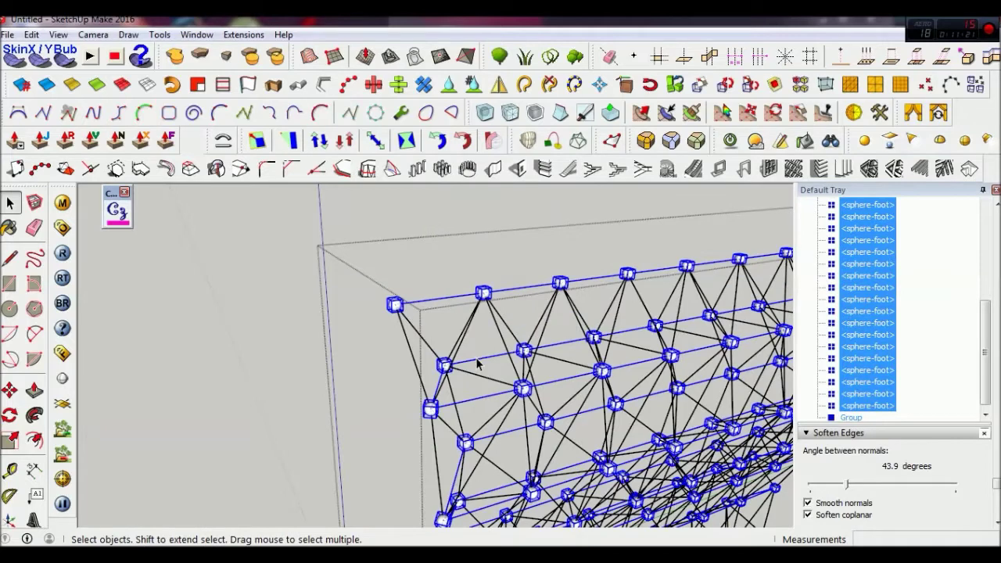
pyautogui.click(477, 362)
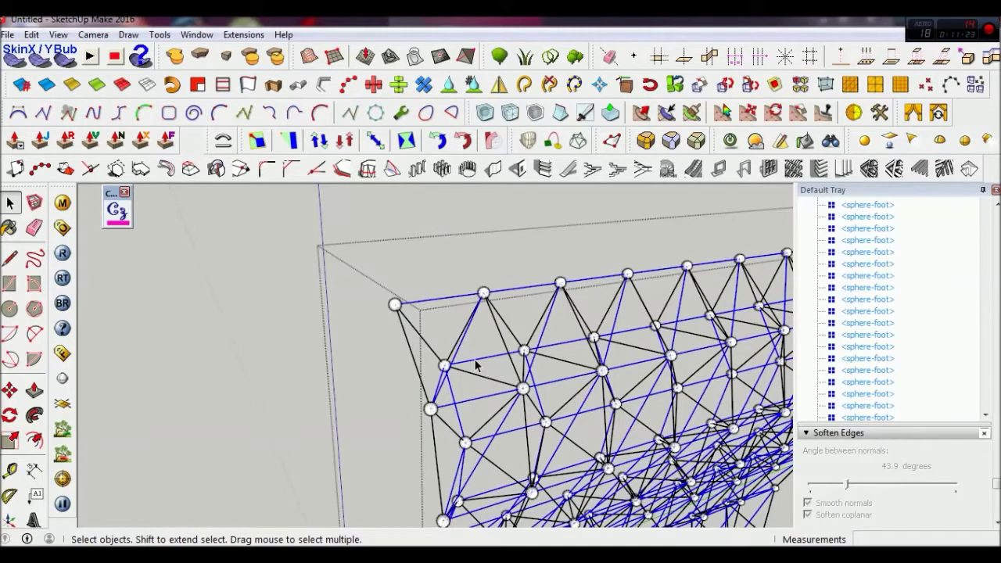
pyautogui.click(415, 372)
pyautogui.rightClick(414, 371)
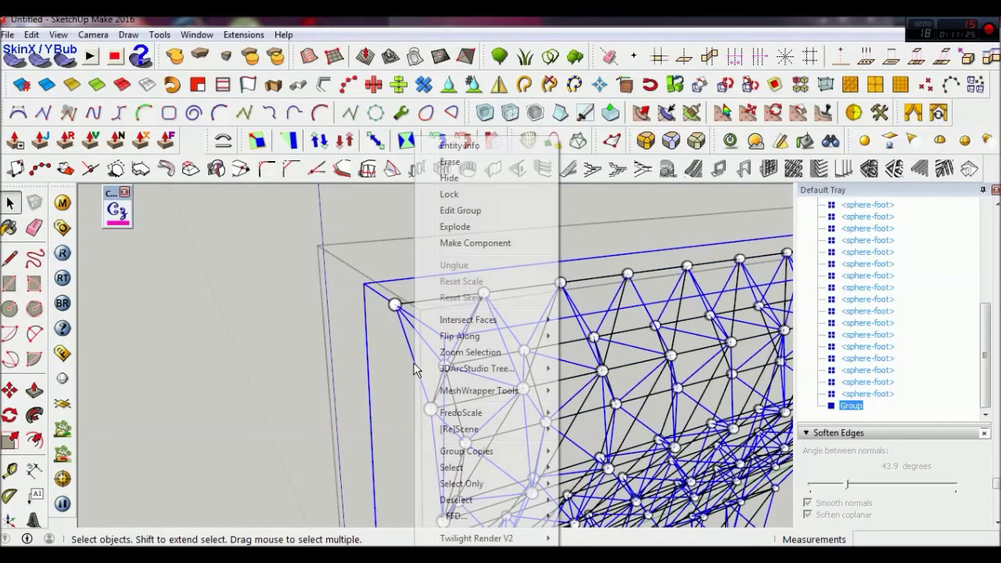
pyautogui.click(472, 231)
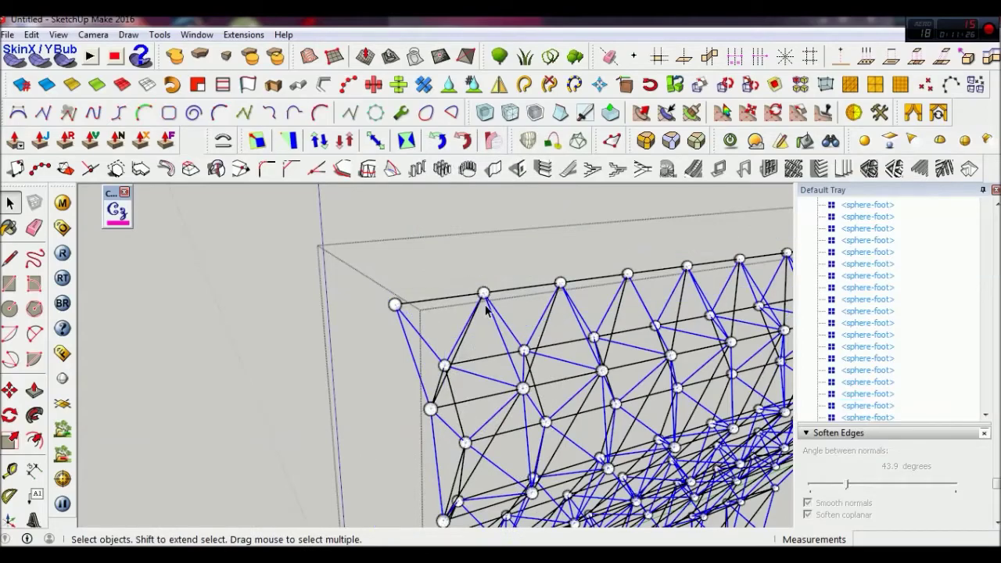
pyautogui.tripleClick(467, 366)
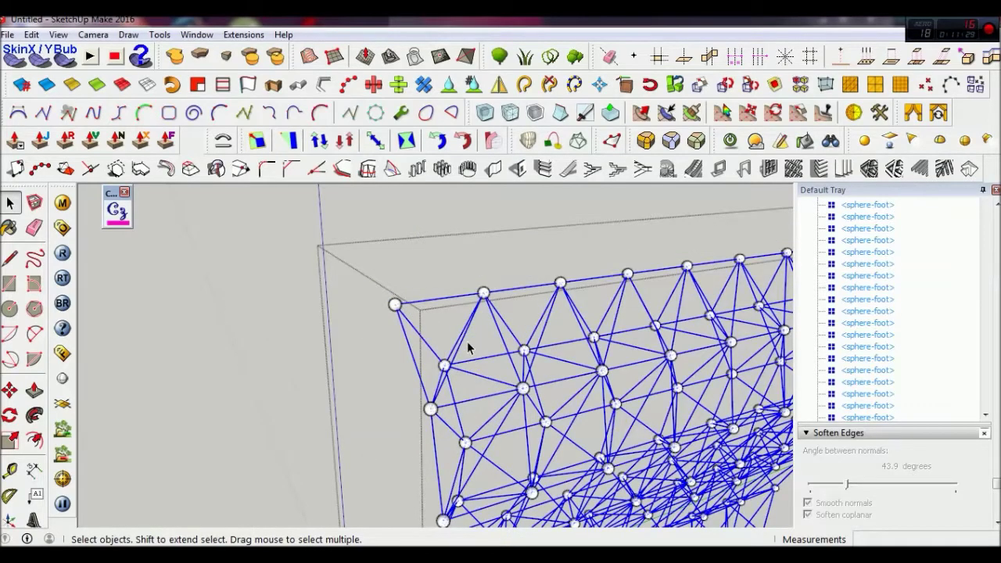
pyautogui.scroll(-3, 467, 348)
pyautogui.moveTo(467, 348)
pyautogui.mouseDown(button='middle')
pyautogui.moveTo(447, 364)
pyautogui.moveTo(391, 284)
pyautogui.moveTo(458, 384)
pyautogui.mouseUp(button='middle')
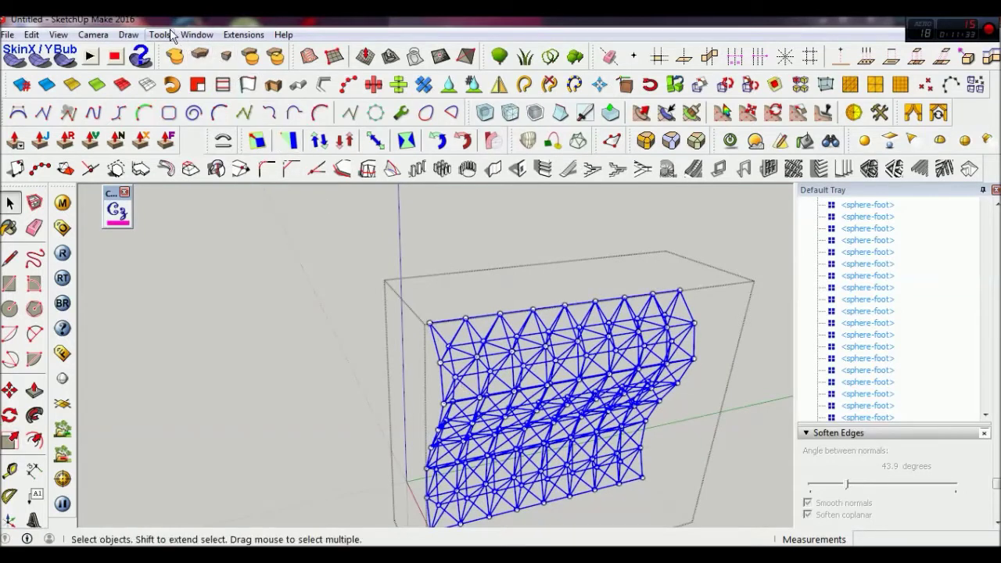
# - Convert the 504 selected frame lines into 0.02 m diameter cylinder tubes
pyautogui.click(171, 37)
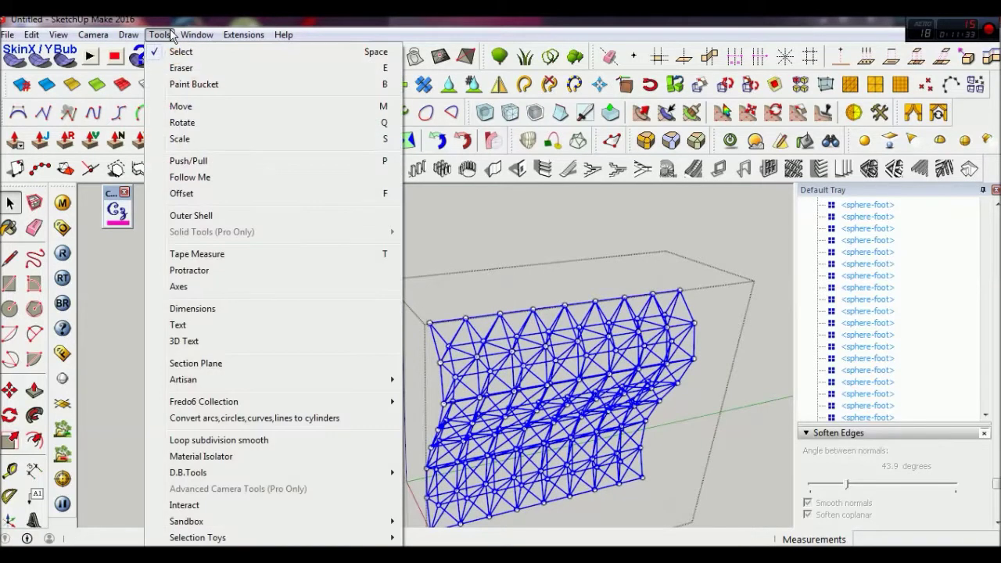
pyautogui.click(284, 423)
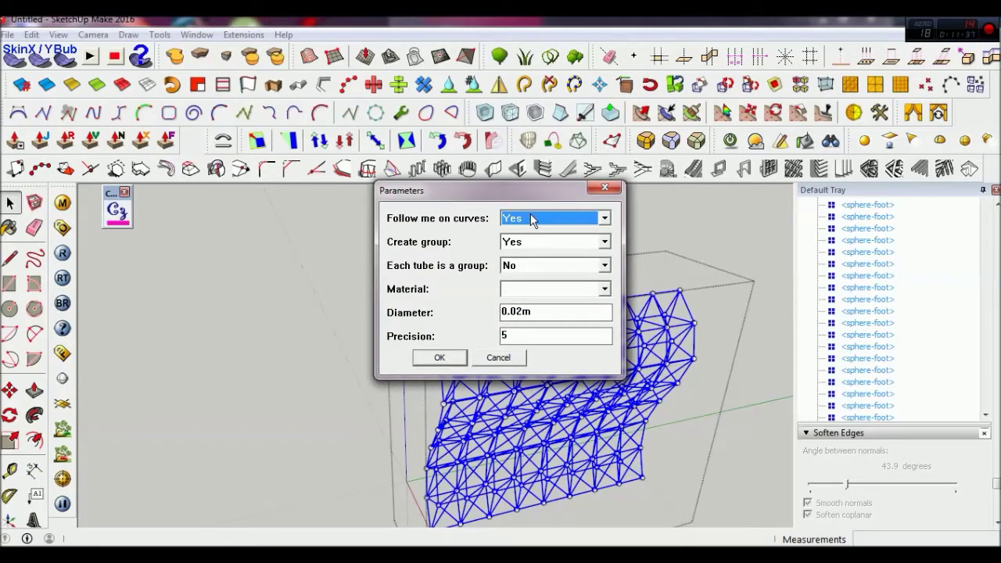
pyautogui.click(521, 312)
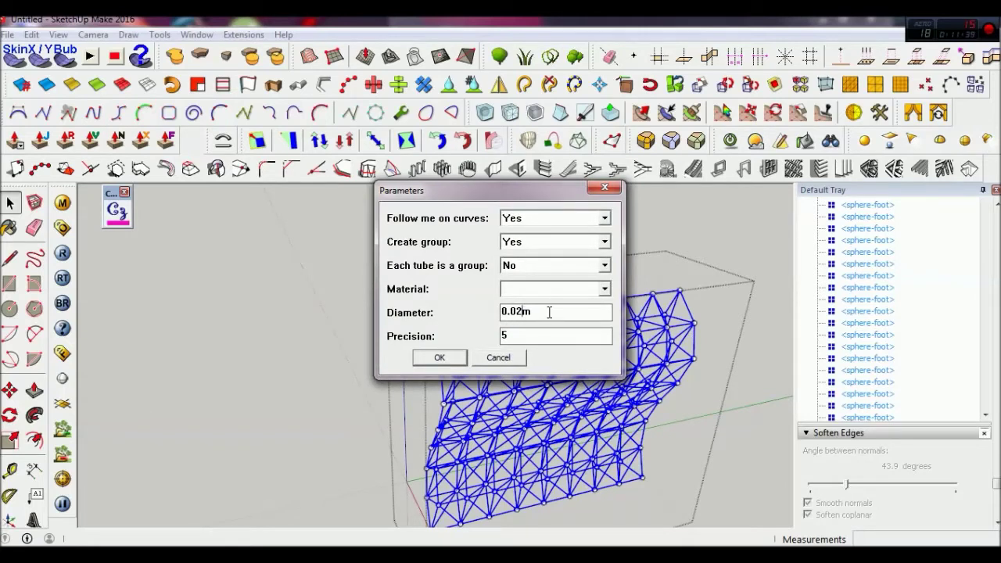
pyautogui.click(440, 358)
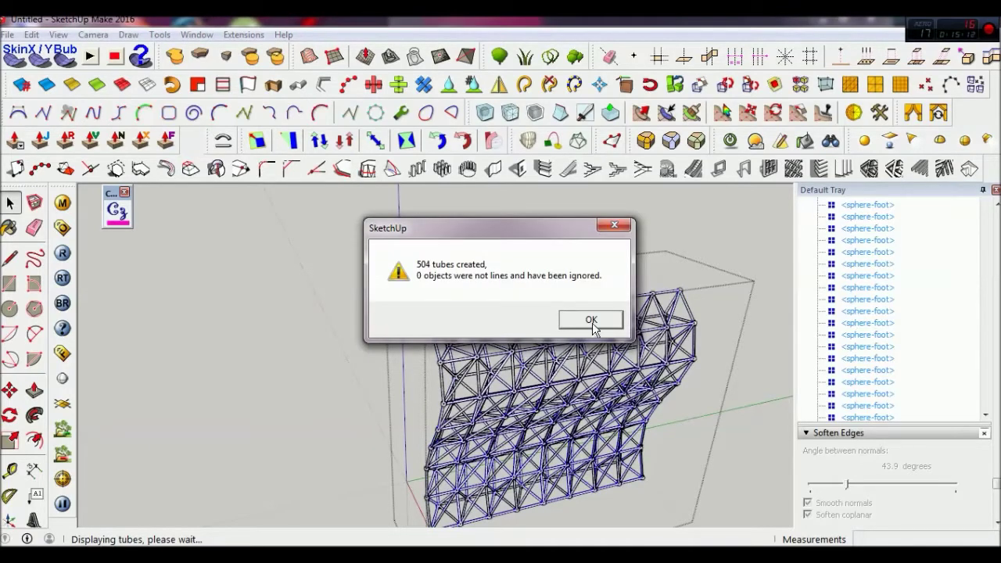
pyautogui.click(592, 323)
pyautogui.click(666, 474)
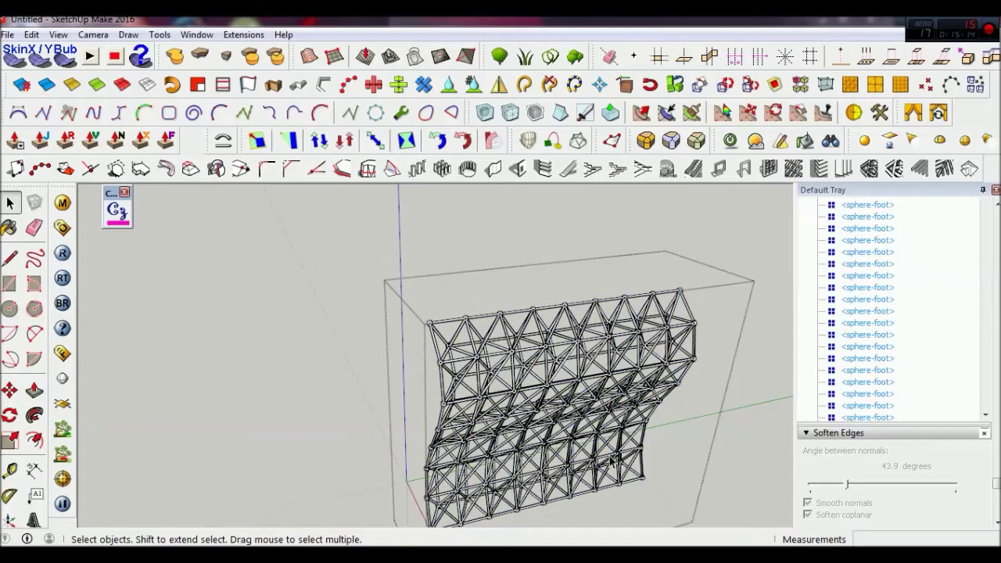
pyautogui.moveTo(564, 443)
pyautogui.mouseDown(button='middle')
pyautogui.moveTo(806, 397)
pyautogui.moveTo(550, 380)
pyautogui.moveTo(641, 353)
pyautogui.moveTo(661, 391)
pyautogui.moveTo(525, 398)
pyautogui.moveTo(587, 409)
pyautogui.moveTo(560, 360)
pyautogui.mouseUp(button='middle')
pyautogui.scroll(3, 560, 360)
pyautogui.scroll(3, 560, 360)
pyautogui.scroll(3, 560, 360)
pyautogui.scroll(2, 560, 359)
pyautogui.moveTo(559, 360)
pyautogui.mouseDown(button='middle')
pyautogui.moveTo(420, 367)
pyautogui.moveTo(315, 336)
pyautogui.moveTo(503, 342)
pyautogui.mouseUp(button='middle')
pyautogui.scroll(-2, 595, 350)
pyautogui.scroll(-2, 602, 344)
pyautogui.scroll(-3, 603, 344)
pyautogui.moveTo(603, 344)
pyautogui.mouseDown(button='middle')
pyautogui.moveTo(770, 373)
pyautogui.moveTo(762, 339)
pyautogui.moveTo(688, 415)
pyautogui.moveTo(512, 368)
pyautogui.moveTo(661, 362)
pyautogui.moveTo(533, 401)
pyautogui.mouseUp(button='middle')
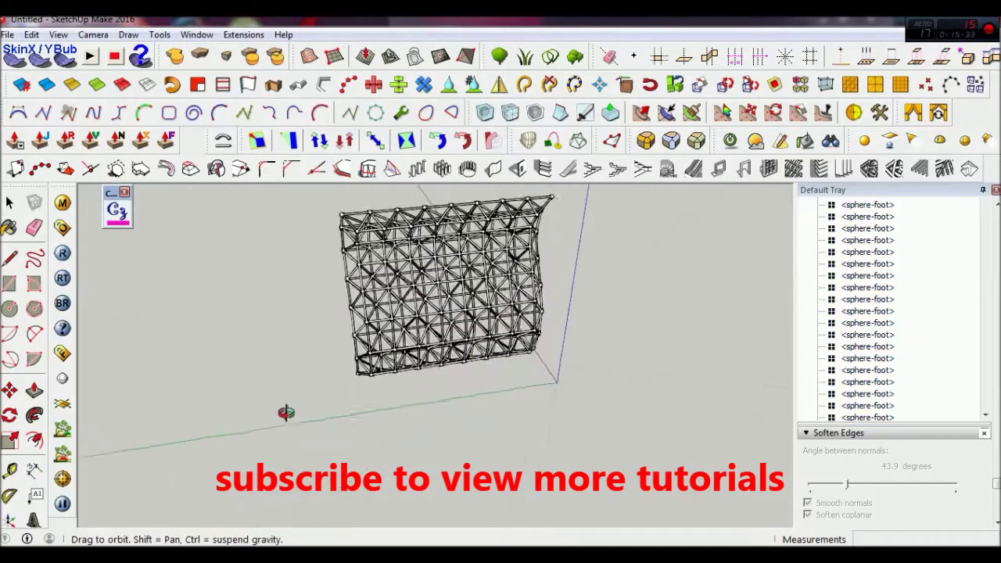